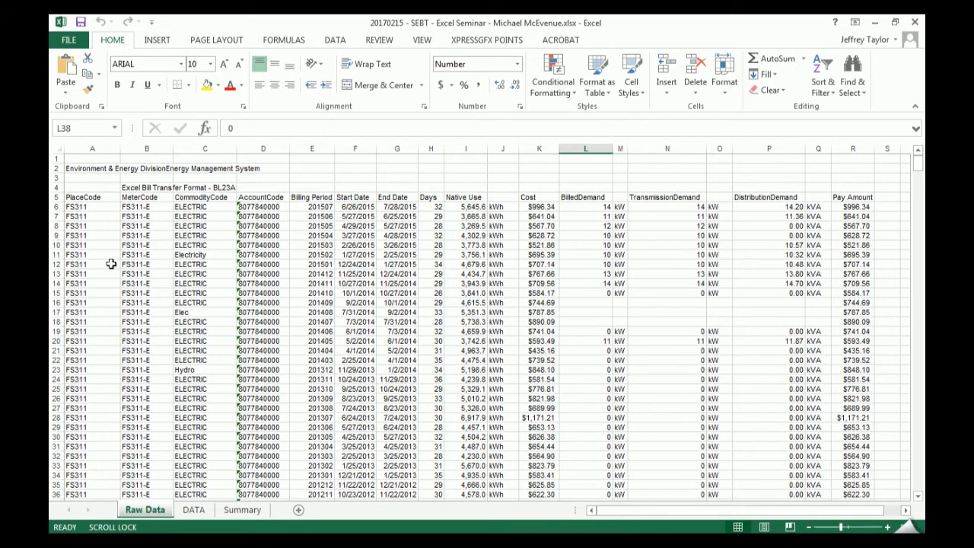
- Look through the raw billing records to review the place codes, meter codes and commodity types
{"action": "scroll", "coordinate": [104, 203], "scroll_direction": "down", "scroll_amount": 8}
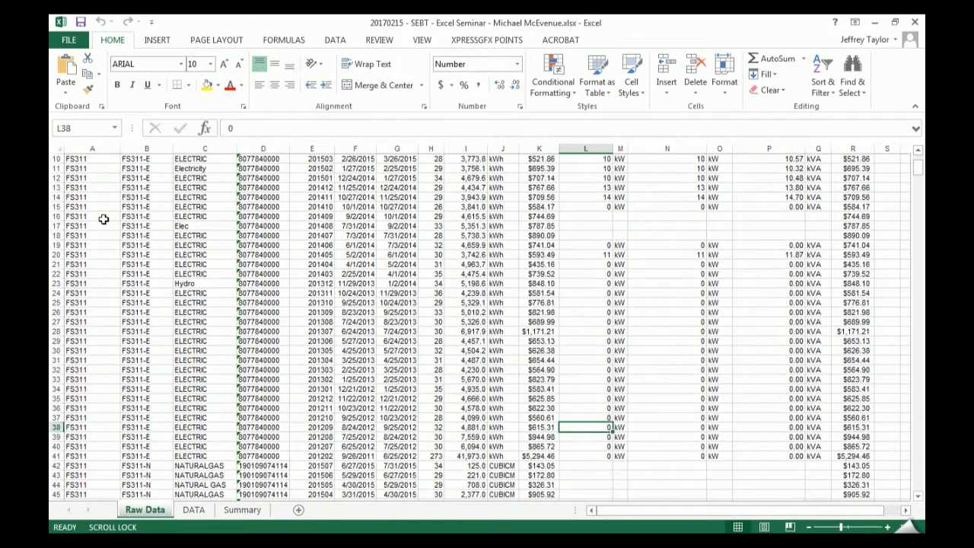
{"action": "scroll", "coordinate": [89, 363], "scroll_direction": "down", "scroll_amount": 5}
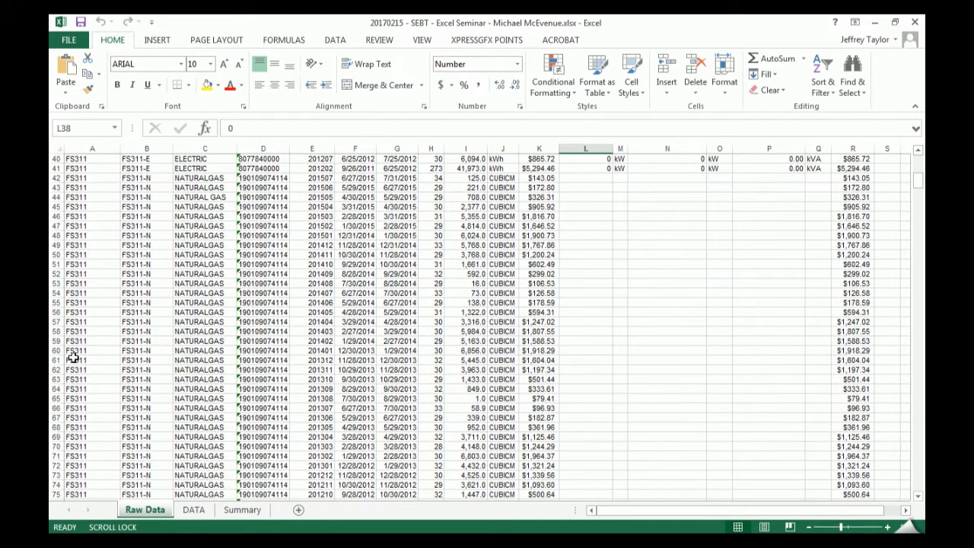
{"action": "scroll", "coordinate": [87, 359], "scroll_direction": "down", "scroll_amount": 9}
{"action": "scroll", "coordinate": [87, 359], "scroll_direction": "down", "scroll_amount": 16}
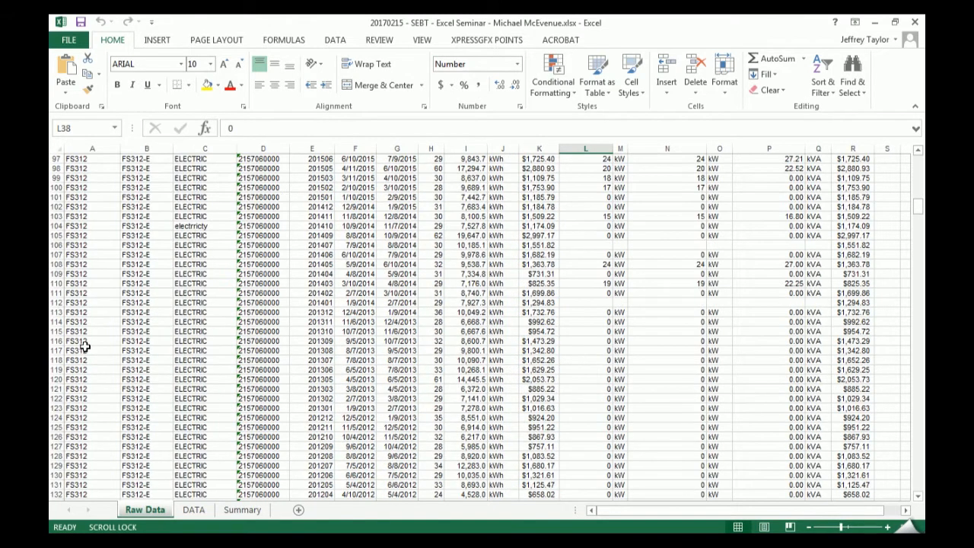
{"action": "scroll", "coordinate": [89, 349], "scroll_direction": "down", "scroll_amount": 14}
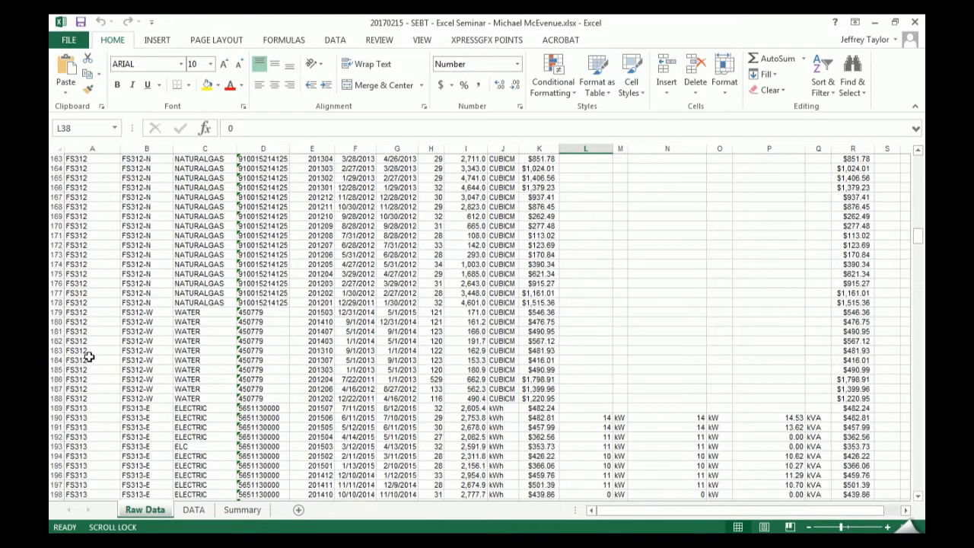
{"action": "scroll", "coordinate": [95, 367], "scroll_direction": "up", "scroll_amount": 20}
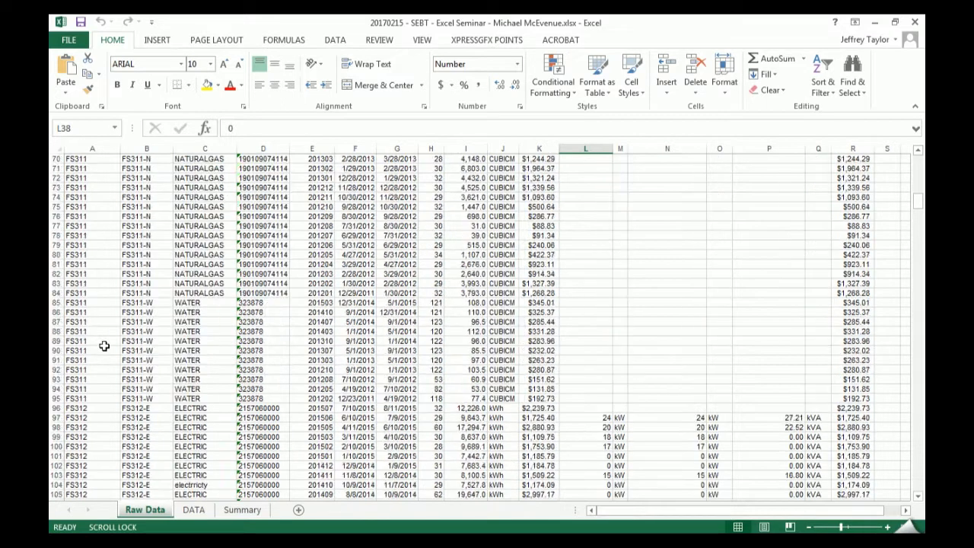
{"action": "scroll", "coordinate": [104, 329], "scroll_direction": "up", "scroll_amount": 3}
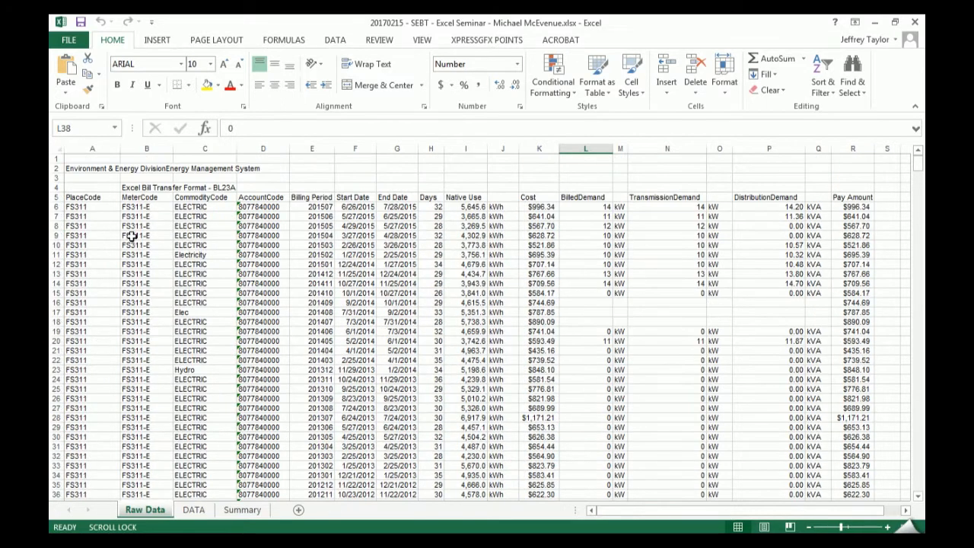
{"action": "scroll", "coordinate": [156, 390], "scroll_direction": "down", "scroll_amount": 14}
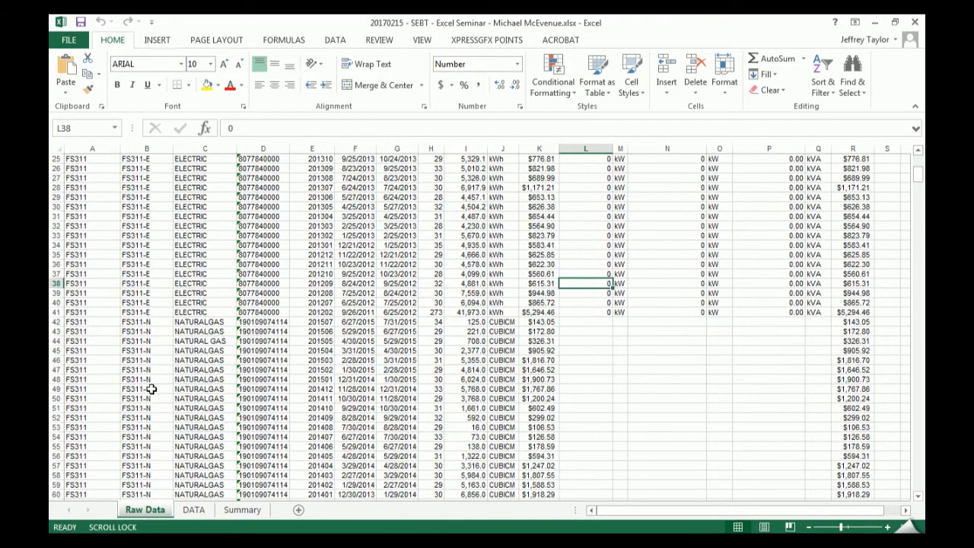
{"action": "scroll", "coordinate": [165, 383], "scroll_direction": "down", "scroll_amount": 6}
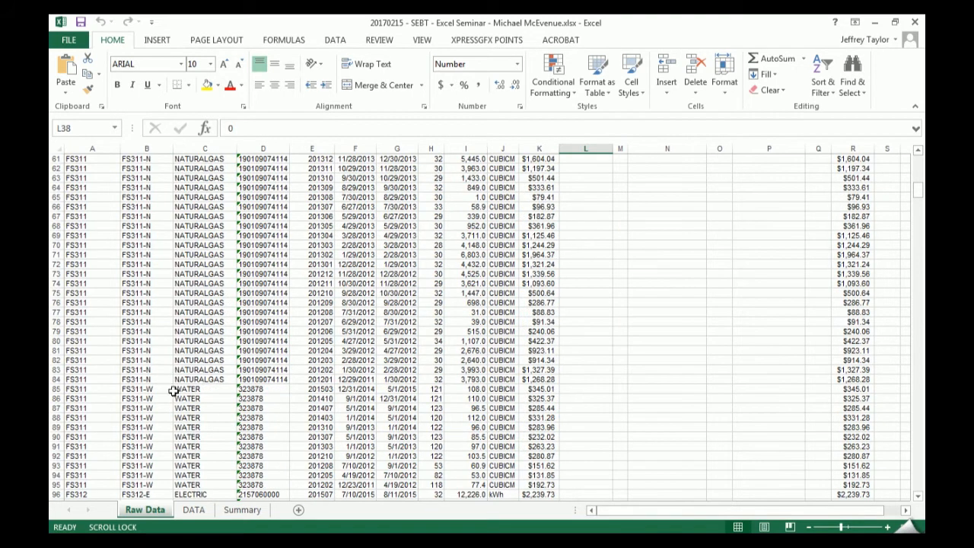
{"action": "scroll", "coordinate": [170, 392], "scroll_direction": "up", "scroll_amount": 19}
{"action": "scroll", "coordinate": [197, 329], "scroll_direction": "up", "scroll_amount": 1}
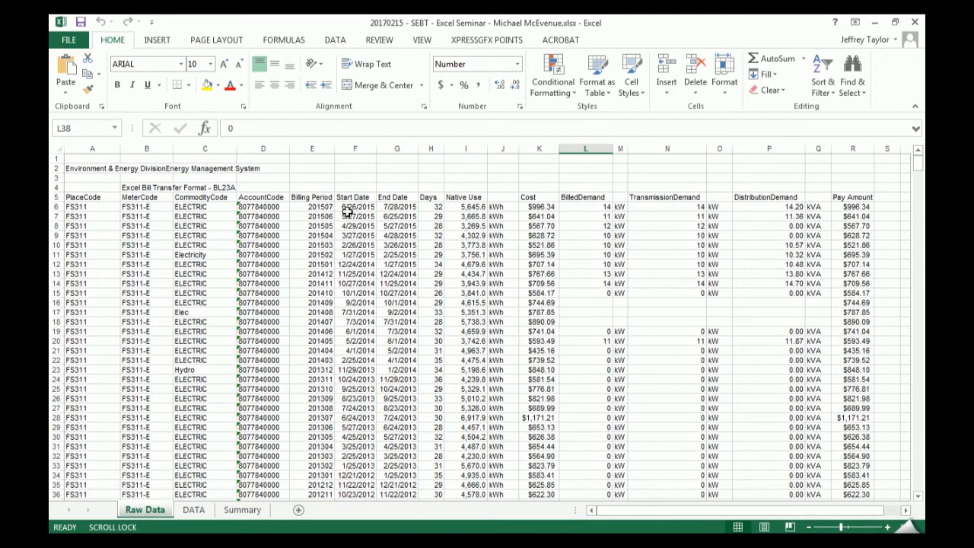
- Examine the Days, Native Use, unit and Cost columns of the billing records on the Raw Data sheet
{"action": "left_click_drag", "start_coordinate": [435, 225], "coordinate": [465, 235]}
{"action": "left_click", "coordinate": [430, 207]}
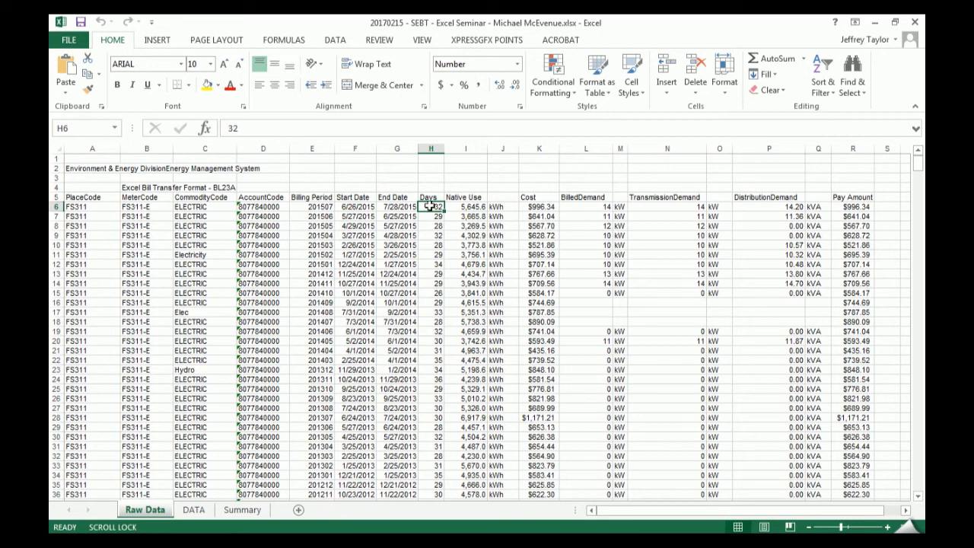
{"action": "left_click", "coordinate": [466, 208]}
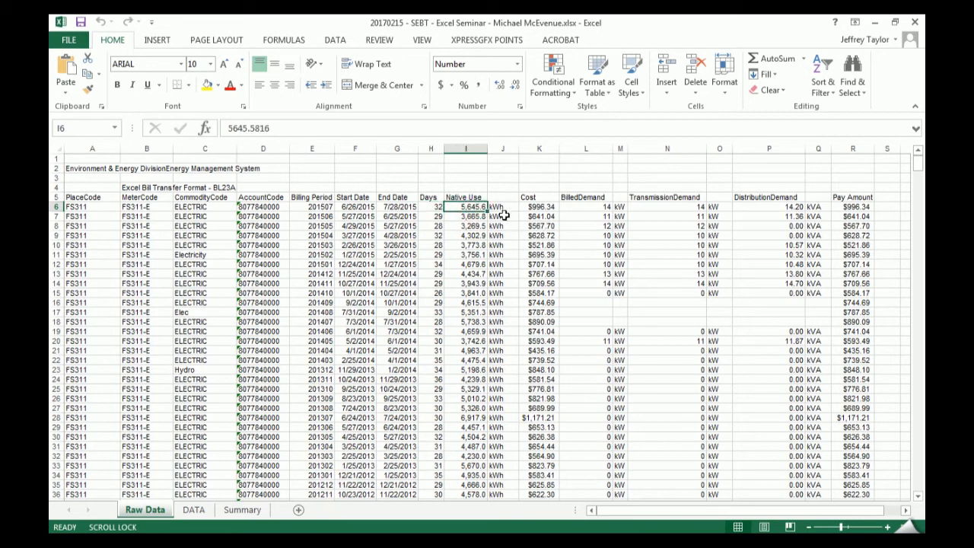
{"action": "scroll", "coordinate": [481, 237], "scroll_direction": "down", "scroll_amount": 11}
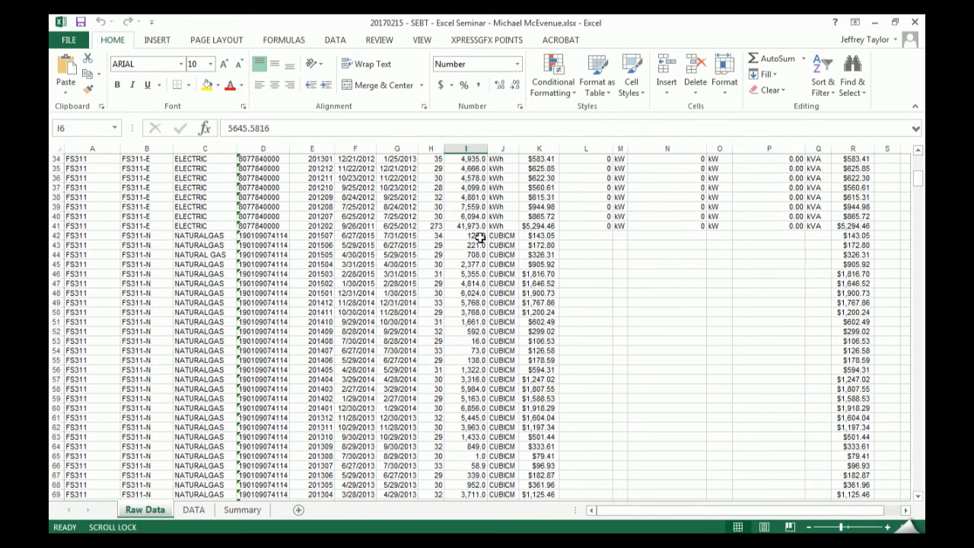
{"action": "scroll", "coordinate": [482, 245], "scroll_direction": "up", "scroll_amount": 10}
{"action": "scroll", "coordinate": [496, 205], "scroll_direction": "up", "scroll_amount": 1}
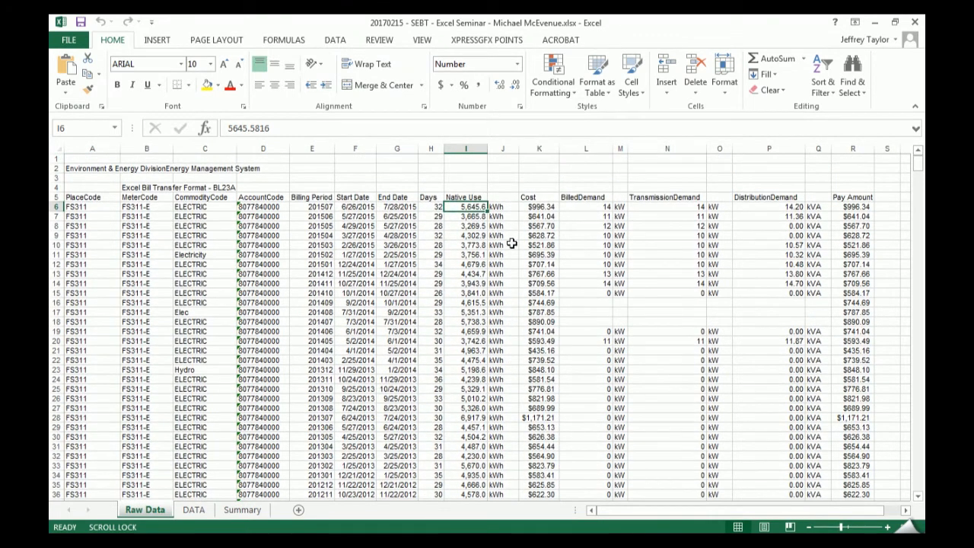
{"action": "left_click_drag", "start_coordinate": [504, 207], "coordinate": [509, 311]}
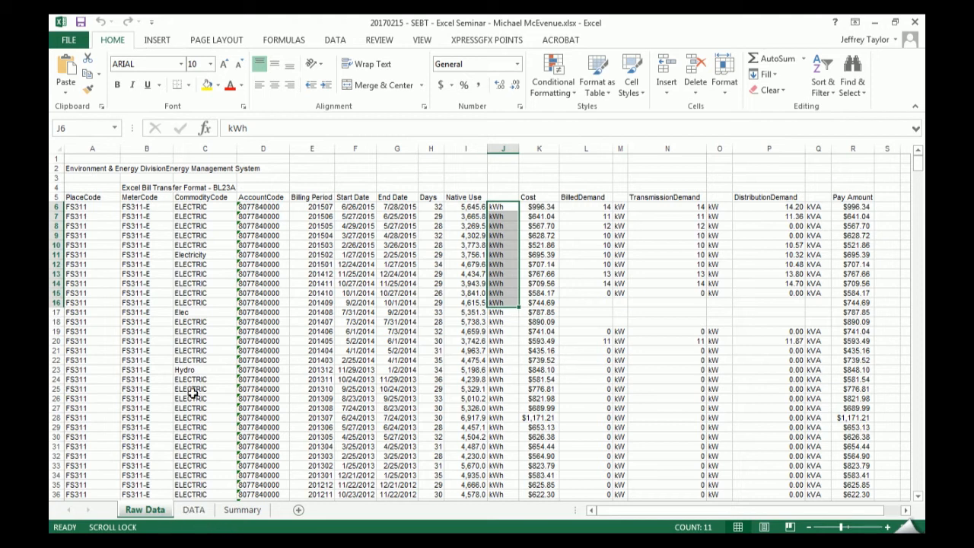
{"action": "left_click", "coordinate": [387, 397]}
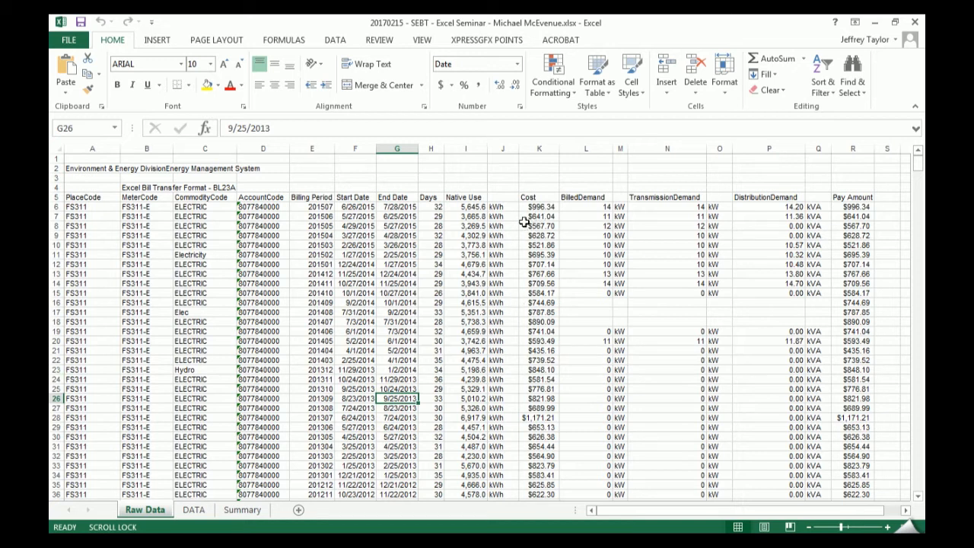
{"action": "left_click_drag", "start_coordinate": [539, 208], "coordinate": [536, 373]}
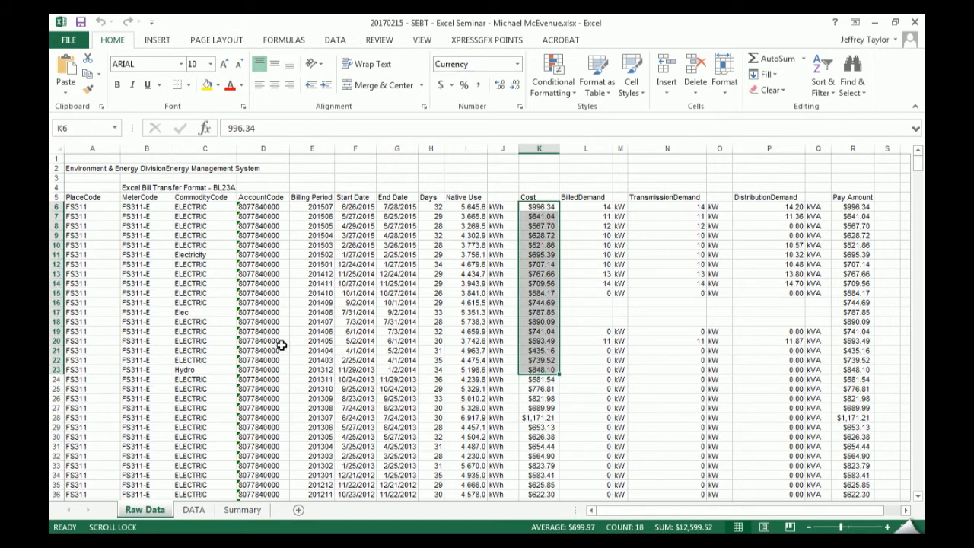
- Hide rows 13 to 17, select the Cost cells from K6 to K26 across the gap, and undo the hiding
{"action": "left_click_drag", "start_coordinate": [59, 274], "coordinate": [55, 308]}
{"action": "right_click", "coordinate": [54, 302]}
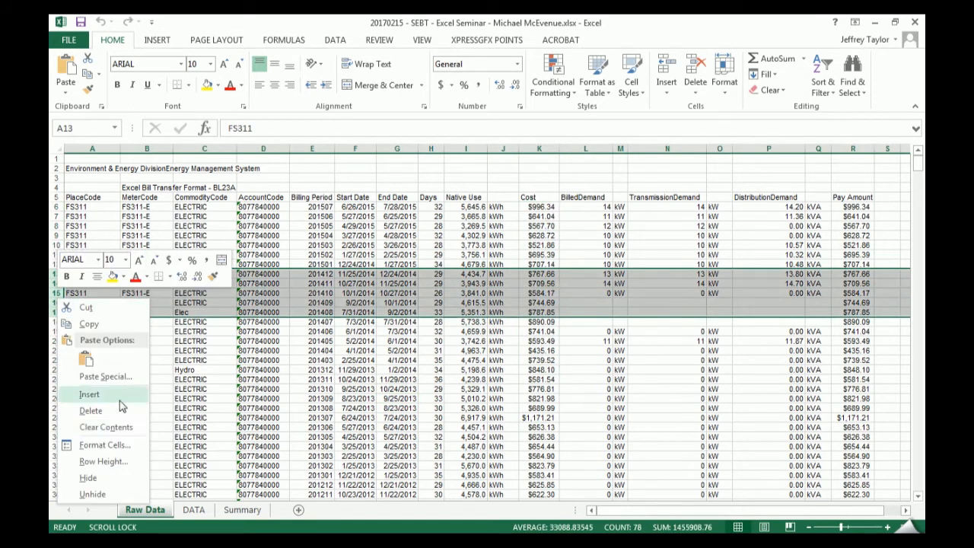
{"action": "left_click", "coordinate": [118, 484]}
{"action": "left_click_drag", "start_coordinate": [541, 209], "coordinate": [522, 360]}
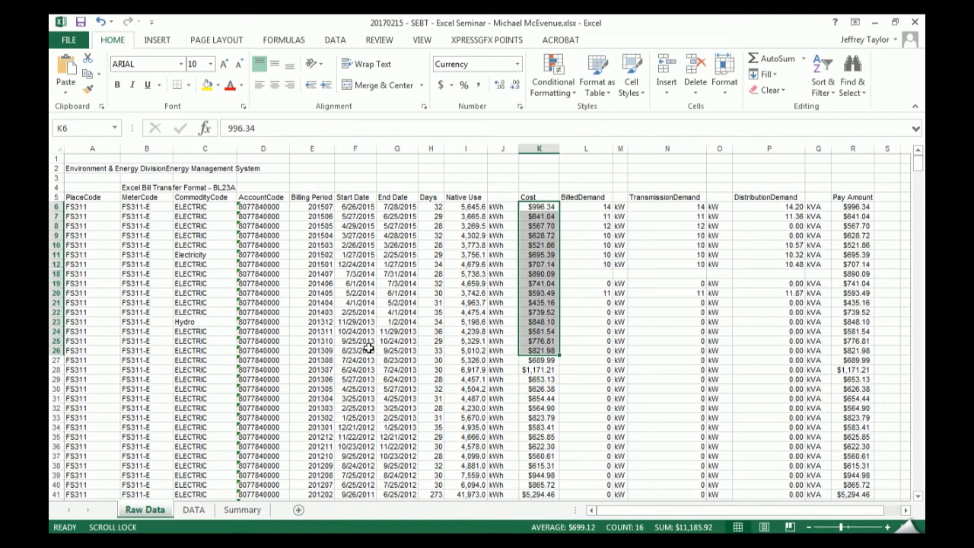
{"action": "key", "text": "ctrl+z"}
{"action": "left_click", "coordinate": [397, 309]}
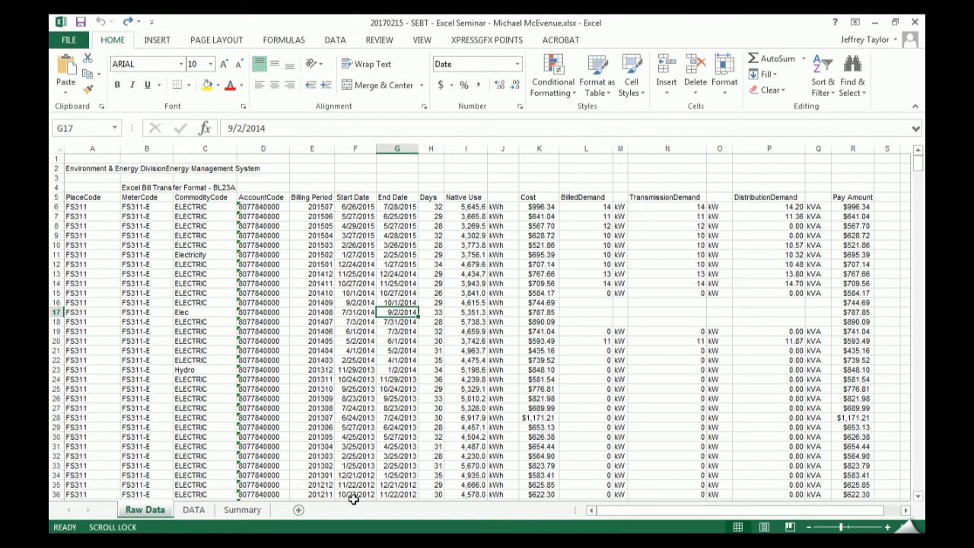
- View the file naming and data prep notes beside the table on the DATA sheet
{"action": "left_click", "coordinate": [193, 509]}
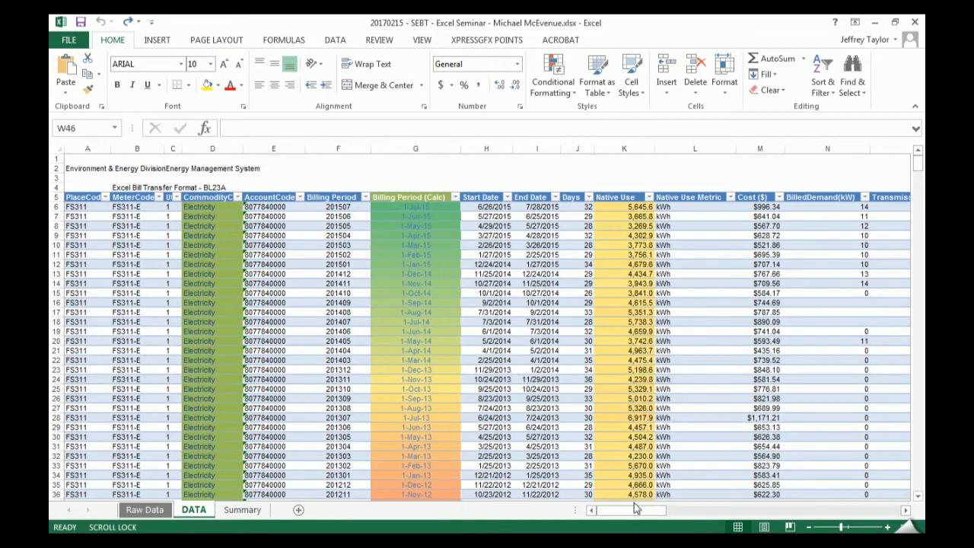
{"action": "left_click_drag", "start_coordinate": [645, 514], "coordinate": [785, 496]}
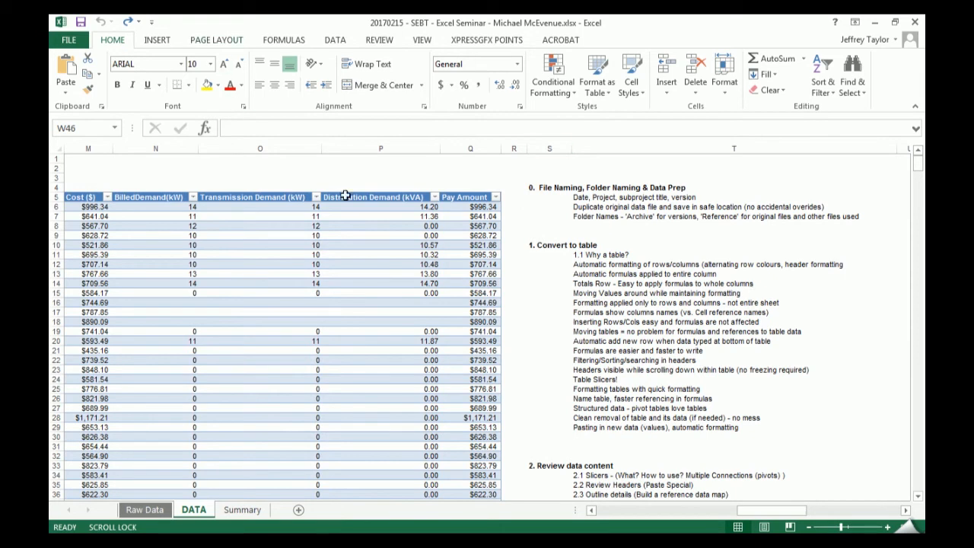
{"action": "left_click", "coordinate": [579, 196]}
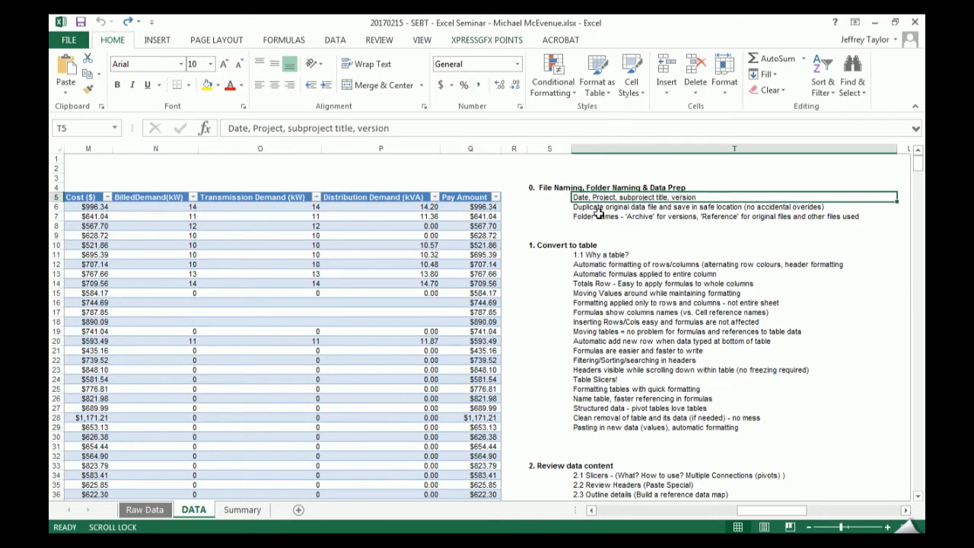
- Duplicate the Raw Data sheet in front of the DATA sheet and rename the copy as DATA_2
{"action": "left_click", "coordinate": [155, 510]}
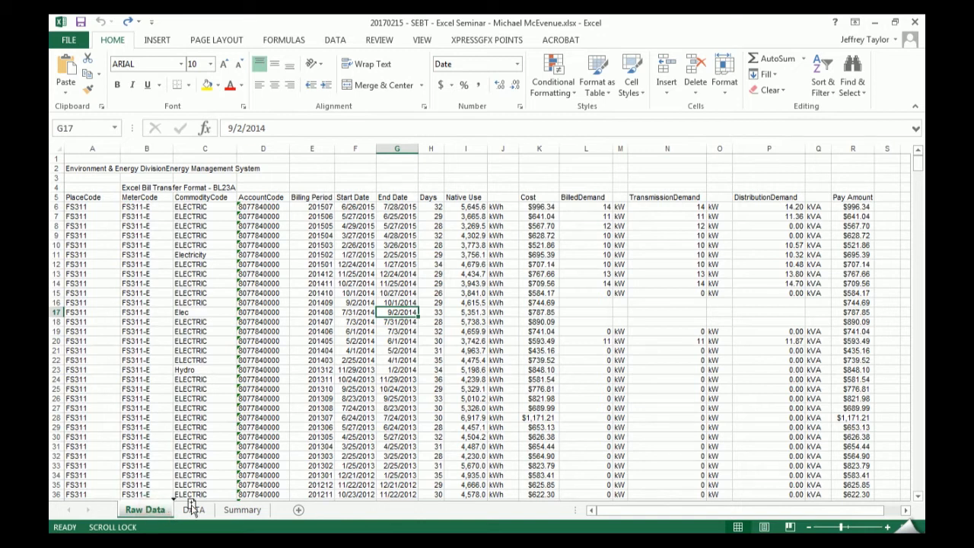
{"action": "left_click_drag", "start_coordinate": [191, 507], "coordinate": [192, 508]}
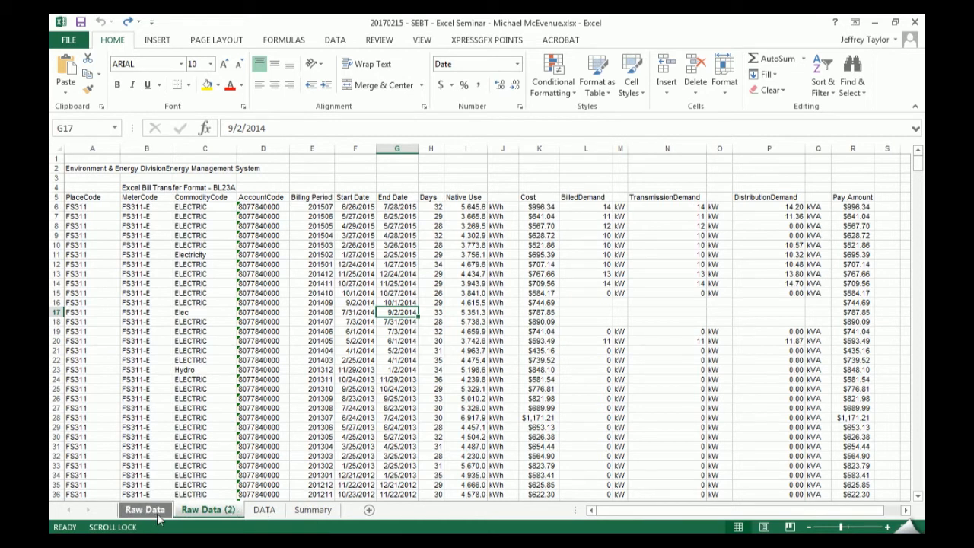
{"action": "double_click", "coordinate": [220, 512]}
{"action": "type", "text": "DATA"}
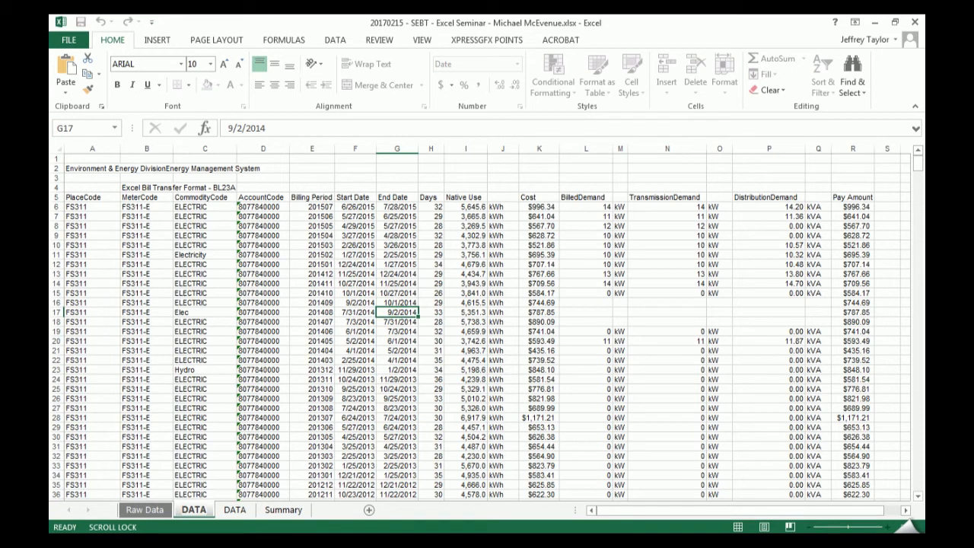
{"action": "type", "text": "_2"}
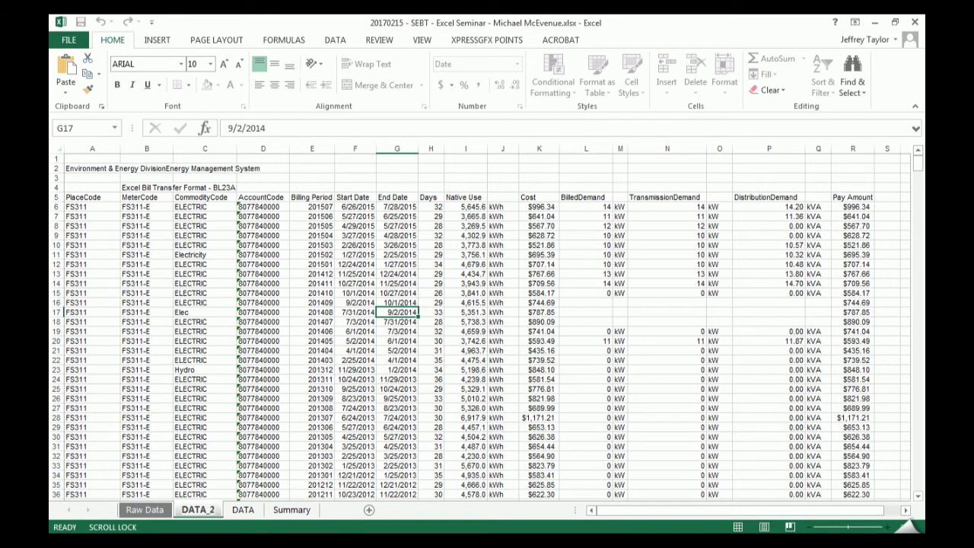
{"action": "key", "text": "Return"}
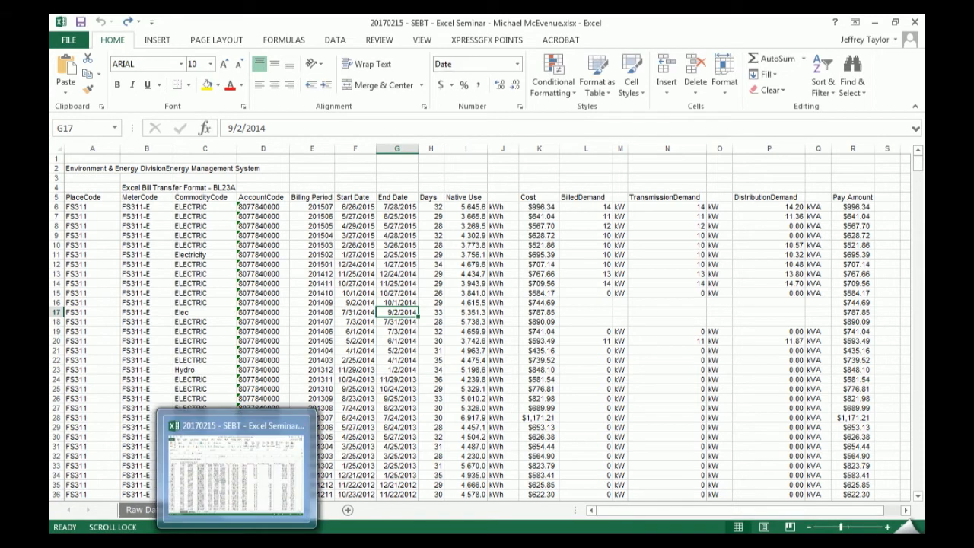
{"action": "left_click", "coordinate": [422, 302]}
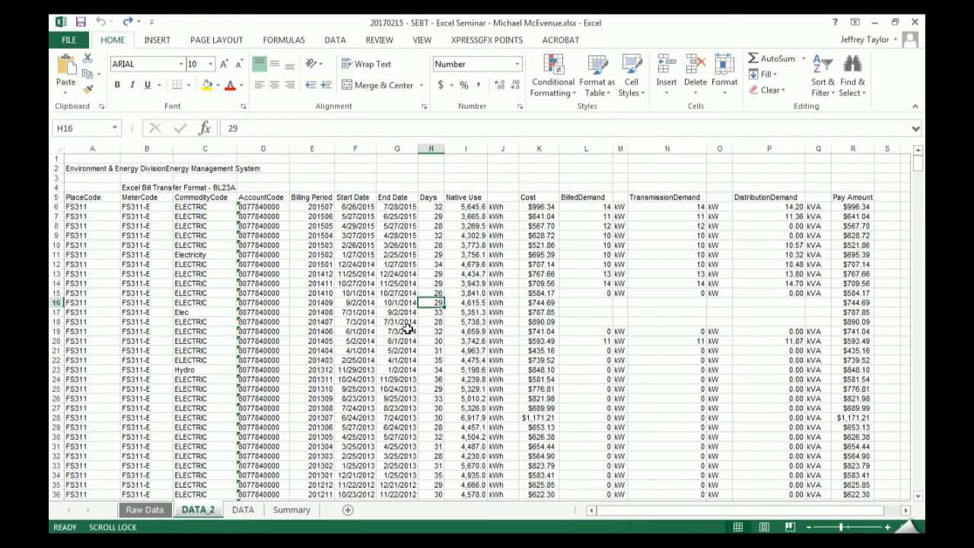
- Hide the original Raw Data sheet so that the source data stays protected
{"action": "left_click", "coordinate": [139, 509]}
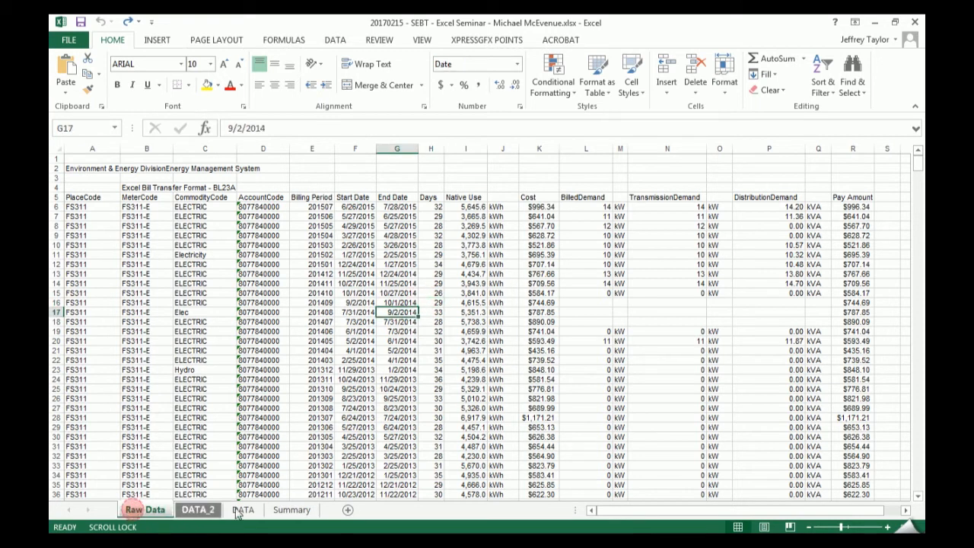
{"action": "right_click", "coordinate": [160, 509]}
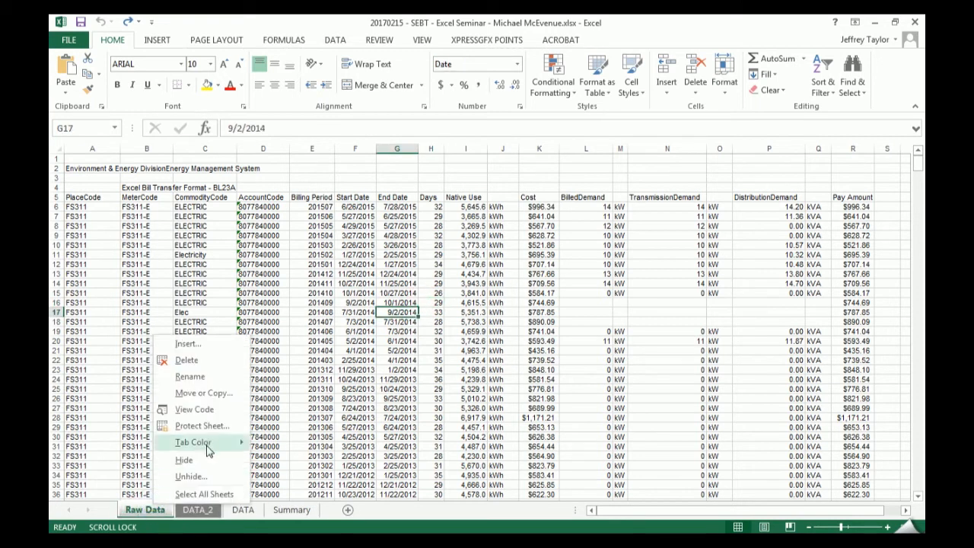
{"action": "left_click", "coordinate": [199, 466]}
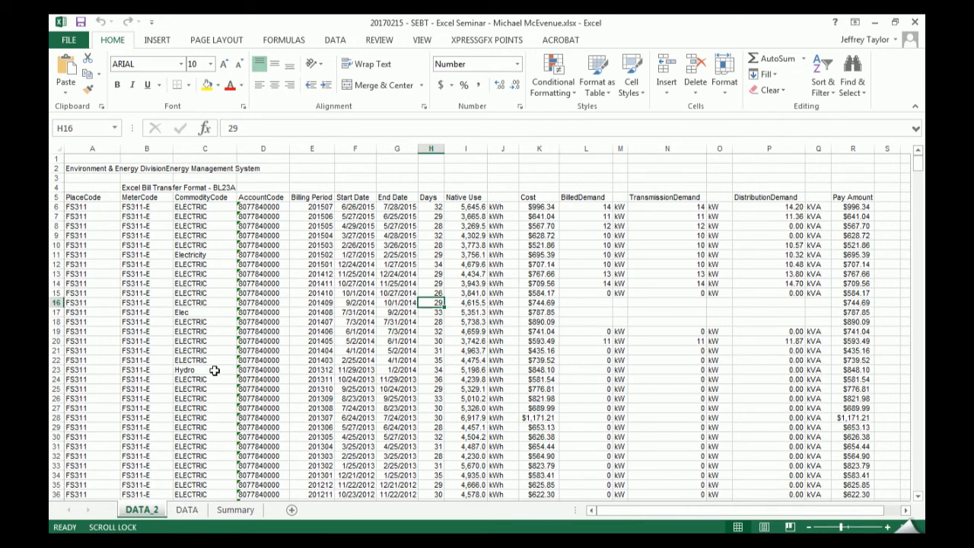
- Start a table with headers from the PlaceCode header in A5 and set its data range to A5:R752
{"action": "left_click", "coordinate": [72, 199]}
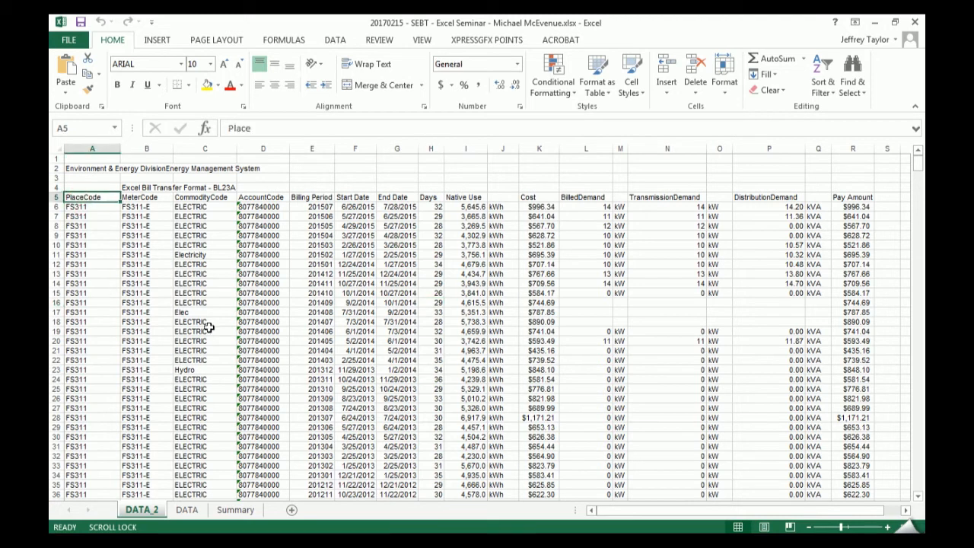
{"action": "key", "text": "ctrl+t"}
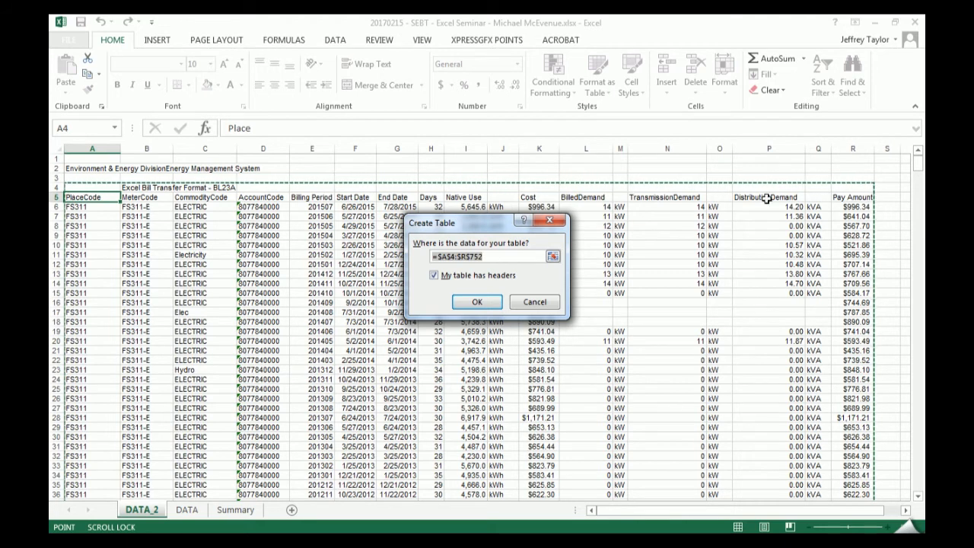
{"action": "left_click_drag", "start_coordinate": [97, 196], "coordinate": [833, 200]}
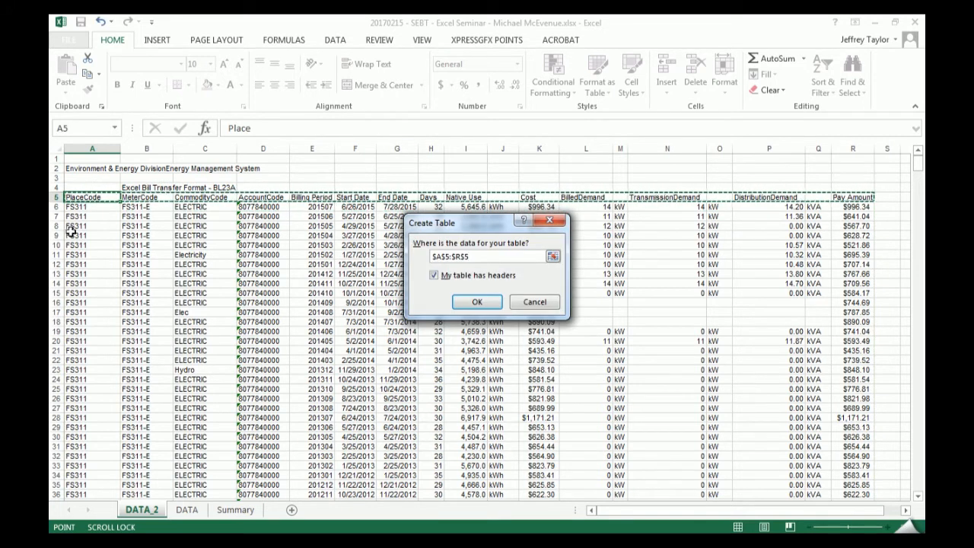
{"action": "key", "text": "BackSpace"}
{"action": "key", "text": "BackSpace"}
{"action": "key", "text": "BackSpace"}
{"action": "key", "text": "BackSpace"}
{"action": "key", "text": "BackSpace"}
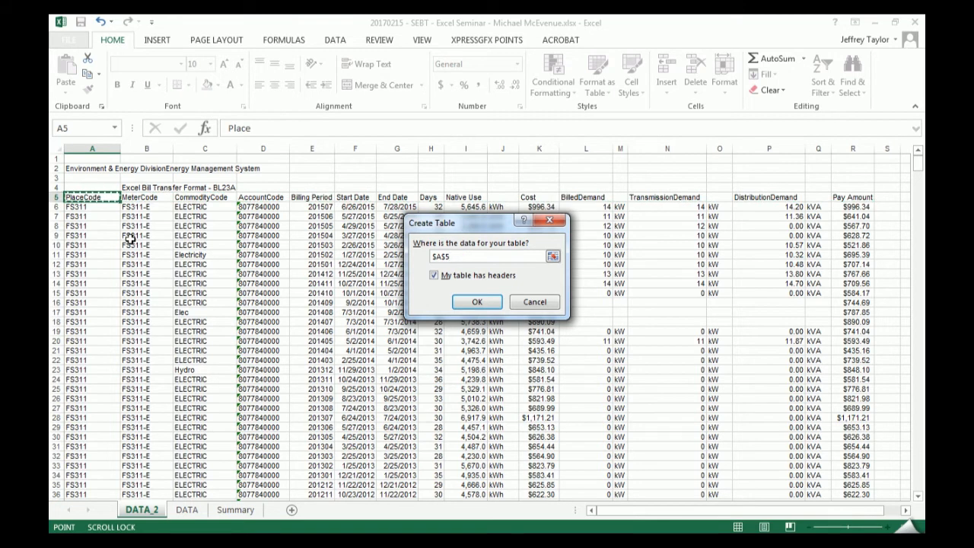
{"action": "key", "text": "ctrl+z"}
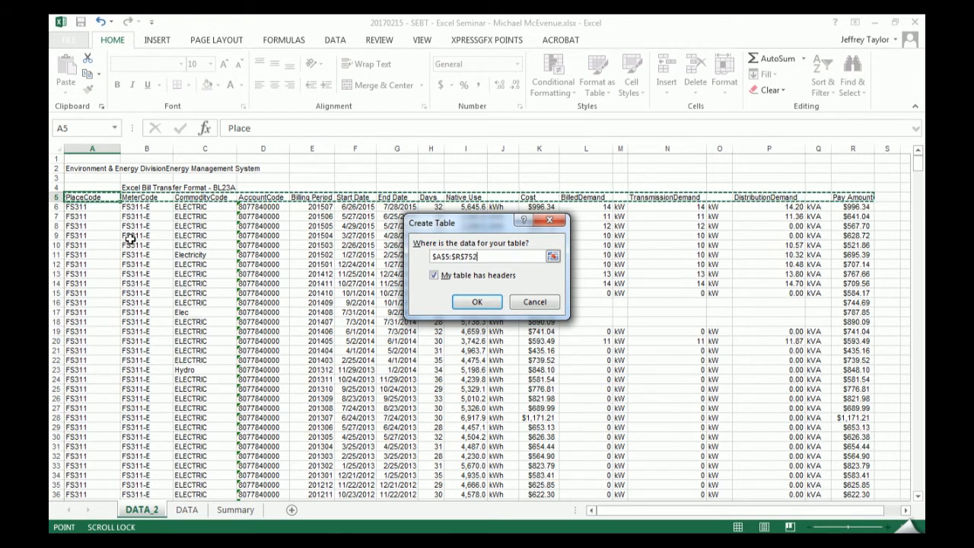
{"action": "key", "text": "ctrl+shift+Down"}
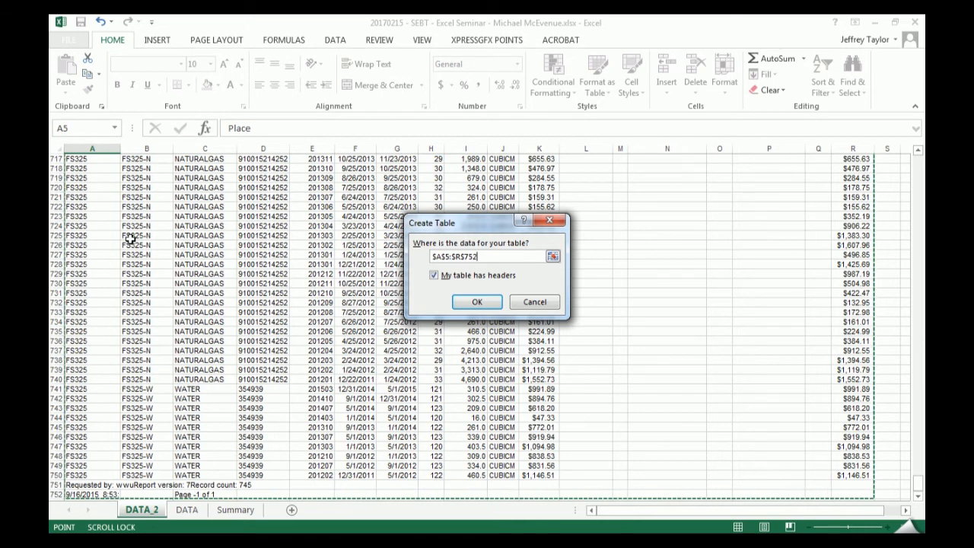
- Try extending the table range down to row 1048576 and shrink it back to A5:R752
{"action": "key", "text": "ctrl+shift+Up"}
{"action": "key", "text": "ctrl+shift+Down"}
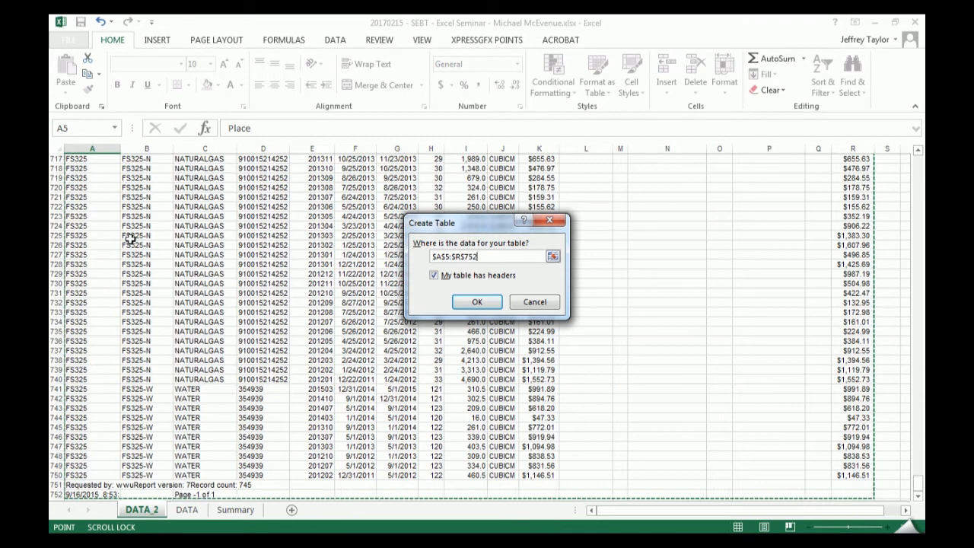
{"action": "key", "text": "ctrl+shift+Up"}
{"action": "key", "text": "ctrl+shift+Down"}
{"action": "key", "text": "ctrl+shift+Down"}
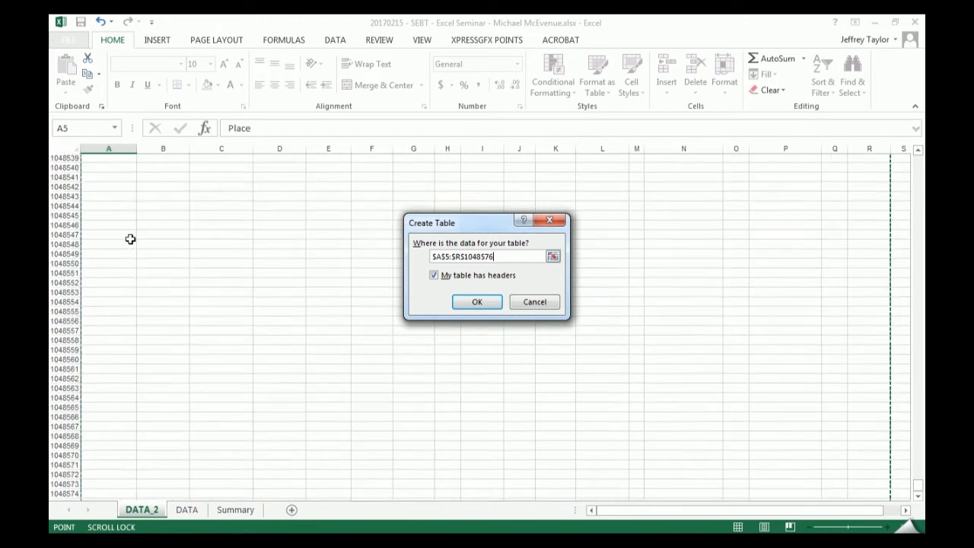
{"action": "key", "text": "ctrl+shift+Up"}
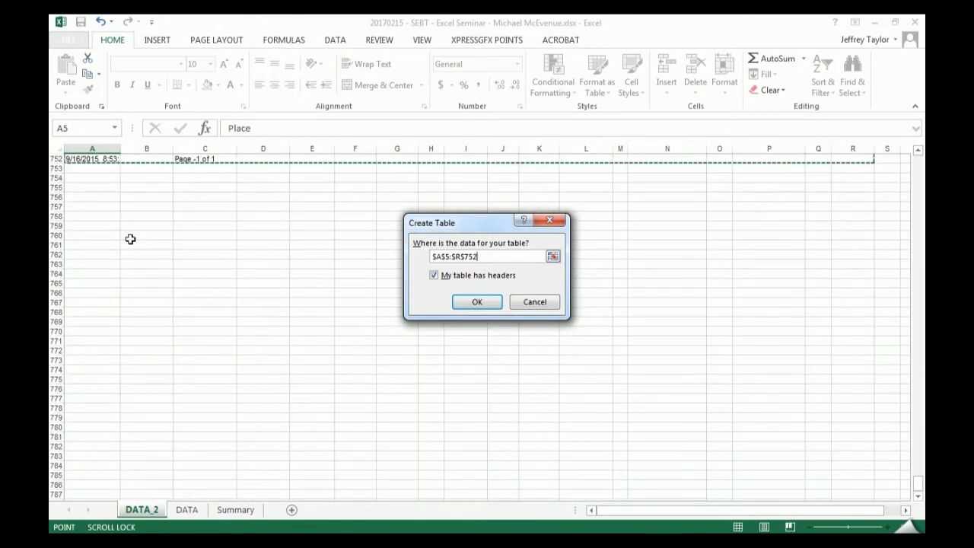
- Examine the last rows of the billing data to find where the table range has to end
{"action": "scroll", "coordinate": [131, 238], "scroll_direction": "up", "scroll_amount": 1}
{"action": "scroll", "coordinate": [130, 238], "scroll_direction": "up", "scroll_amount": 1}
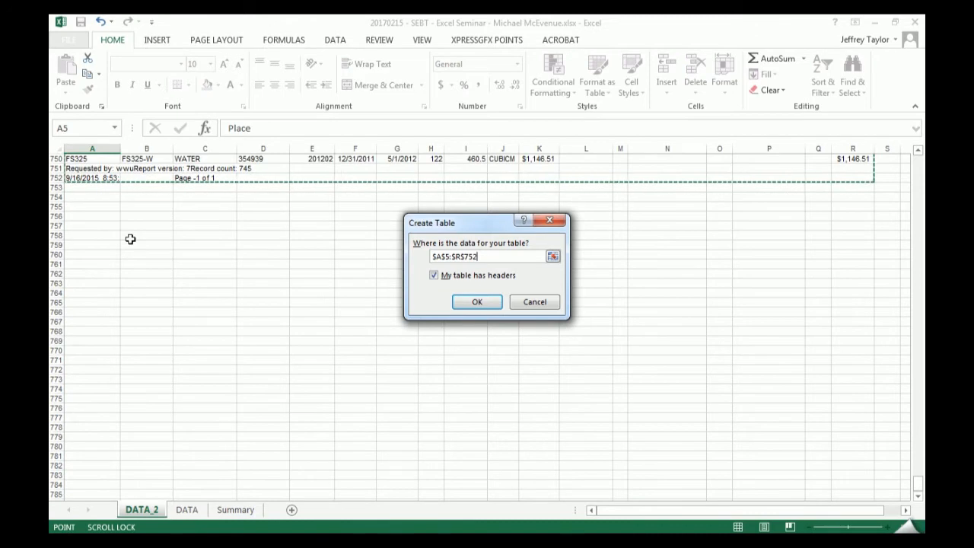
{"action": "scroll", "coordinate": [91, 254], "scroll_direction": "up", "scroll_amount": 6}
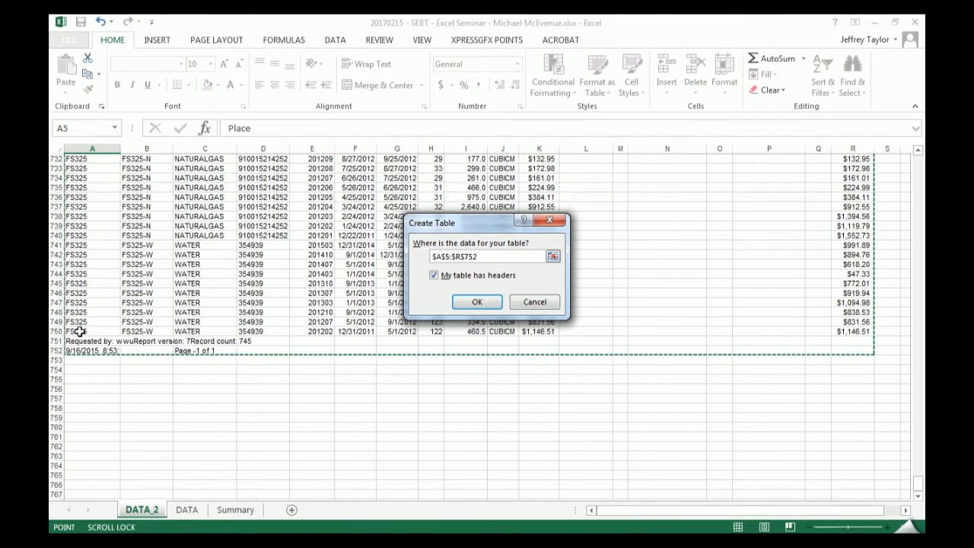
{"action": "scroll", "coordinate": [122, 327], "scroll_direction": "up", "scroll_amount": 4}
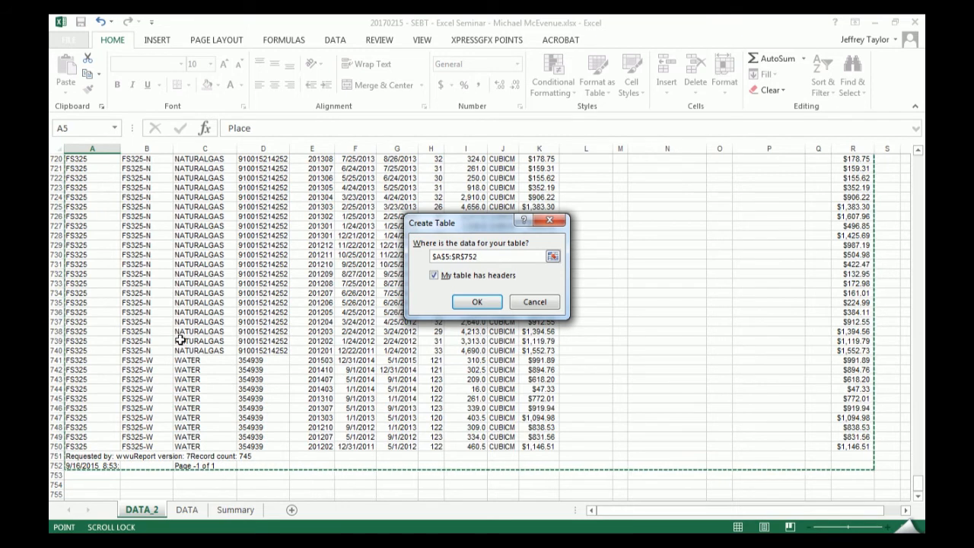
{"action": "scroll", "coordinate": [174, 350], "scroll_direction": "up", "scroll_amount": 7}
{"action": "scroll", "coordinate": [183, 357], "scroll_direction": "down", "scroll_amount": 4}
{"action": "left_click", "coordinate": [150, 342]}
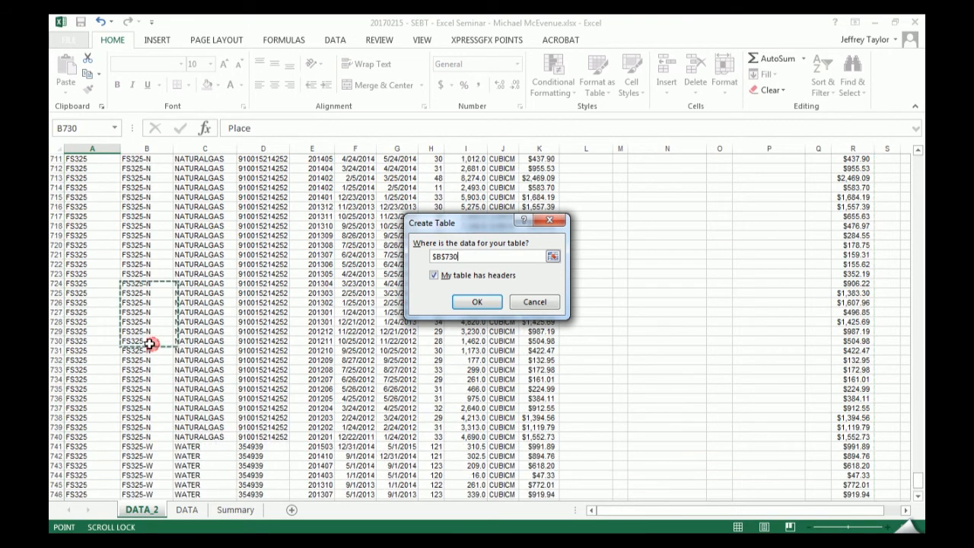
{"action": "scroll", "coordinate": [144, 304], "scroll_direction": "up", "scroll_amount": 14}
{"action": "left_click", "coordinate": [98, 238]}
{"action": "scroll", "coordinate": [97, 238], "scroll_direction": "up", "scroll_amount": 12}
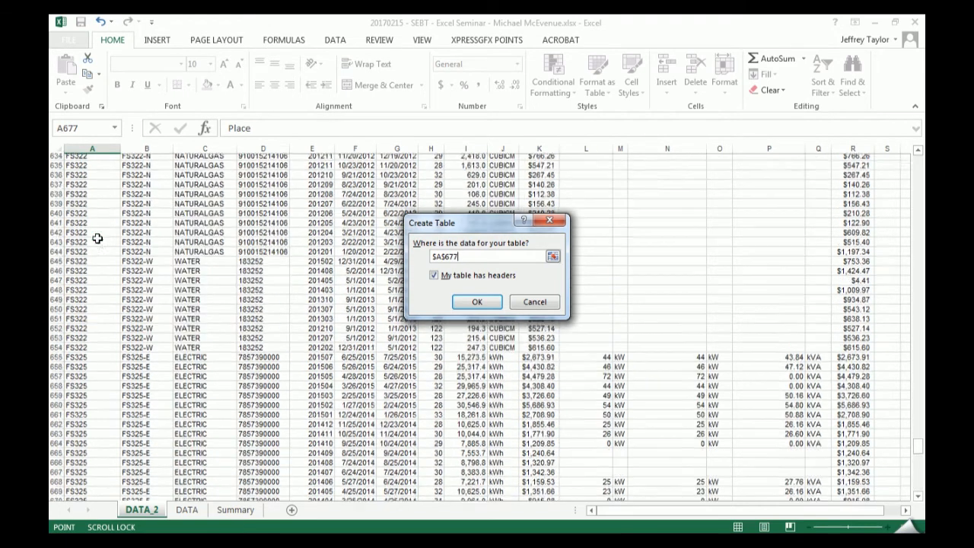
{"action": "scroll", "coordinate": [97, 238], "scroll_direction": "up", "scroll_amount": 20}
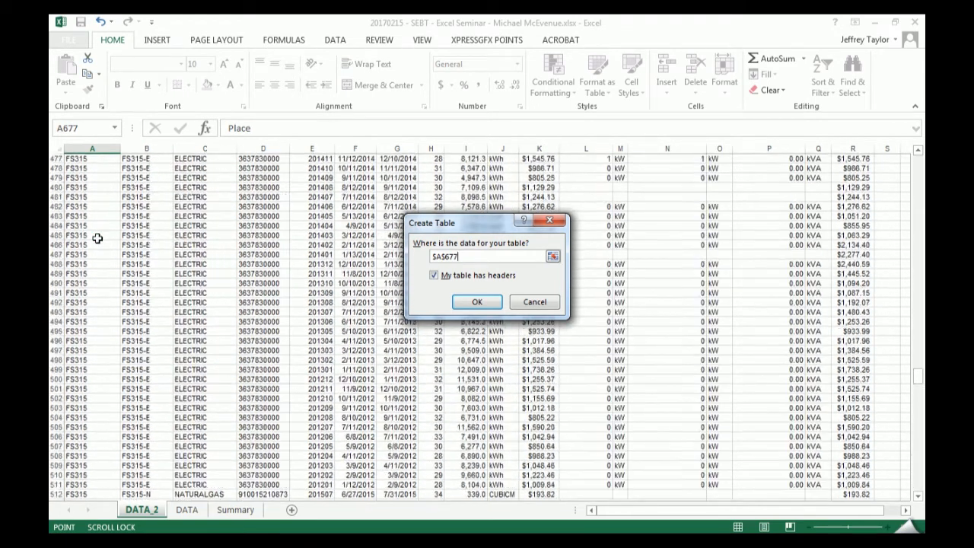
{"action": "scroll", "coordinate": [209, 233], "scroll_direction": "up", "scroll_amount": 10}
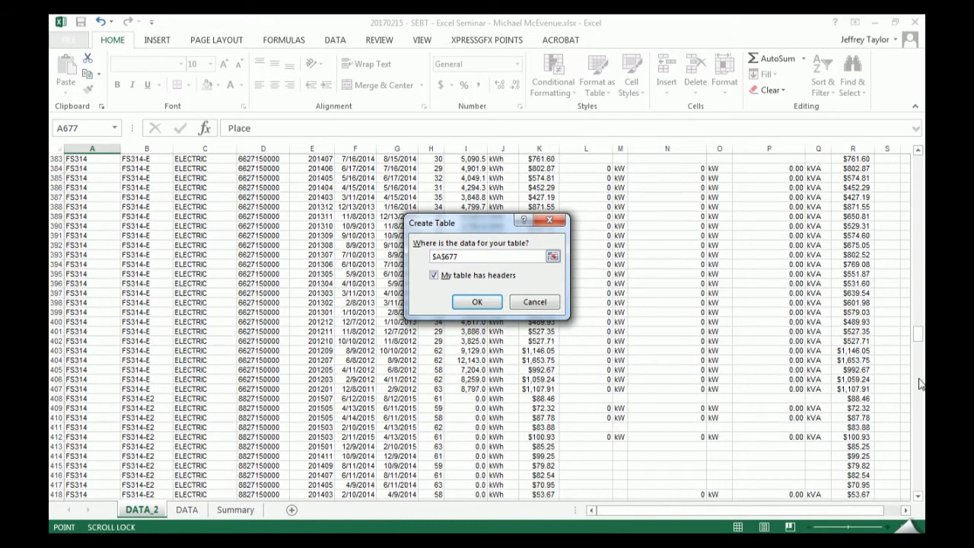
{"action": "left_click_drag", "start_coordinate": [918, 335], "coordinate": [909, 162]}
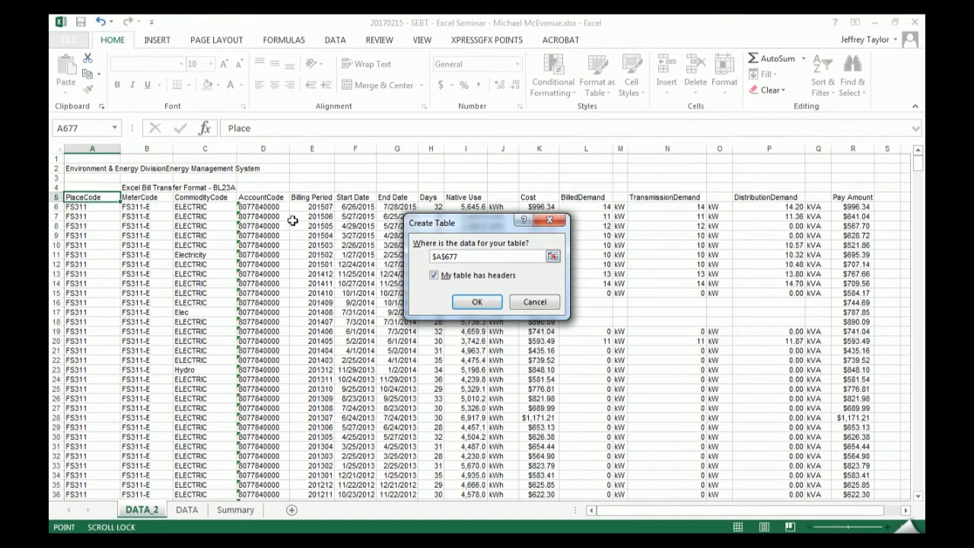
- Set the table range to A5:R750 with headers and create the table on DATA_2
{"action": "left_click", "coordinate": [82, 197]}
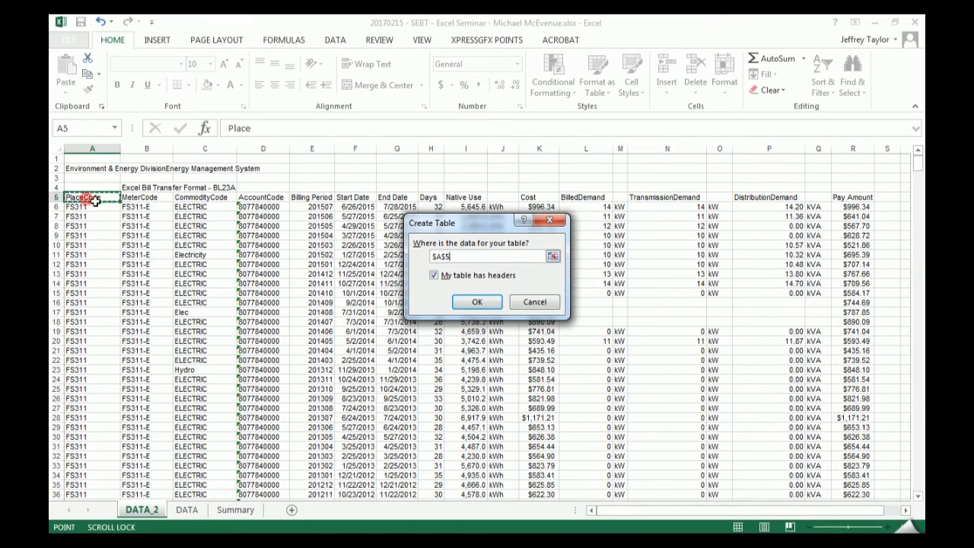
{"action": "scroll", "coordinate": [878, 342], "scroll_direction": "down", "scroll_amount": 8}
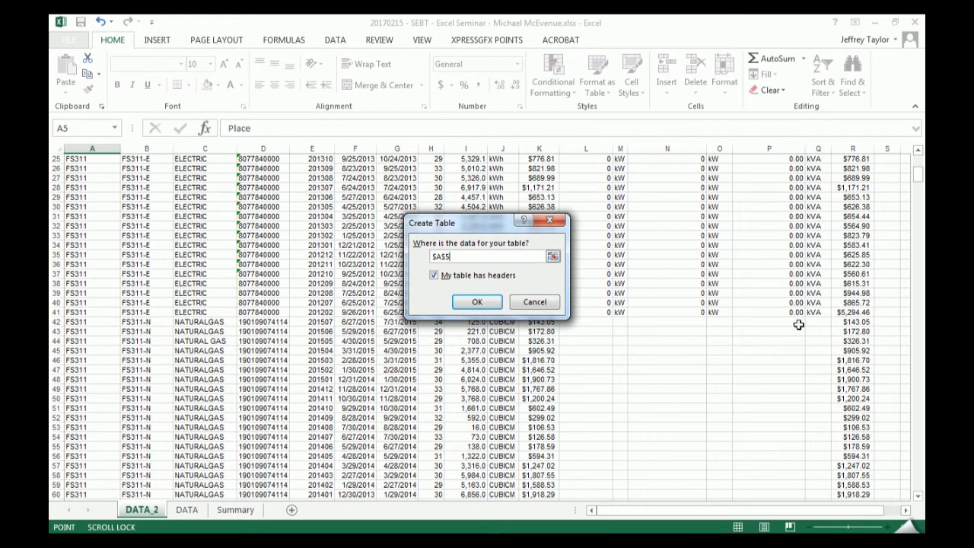
{"action": "key", "text": "ctrl+shift+Down"}
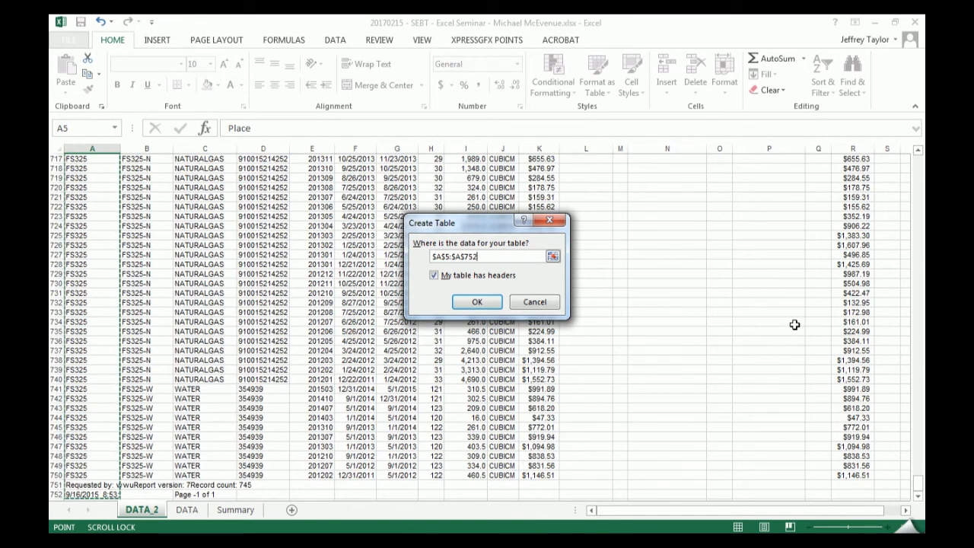
{"action": "left_click", "coordinate": [92, 473], "text": "shift"}
{"action": "left_click", "coordinate": [860, 471], "text": "shift"}
{"action": "left_click_drag", "start_coordinate": [916, 485], "coordinate": [917, 161]}
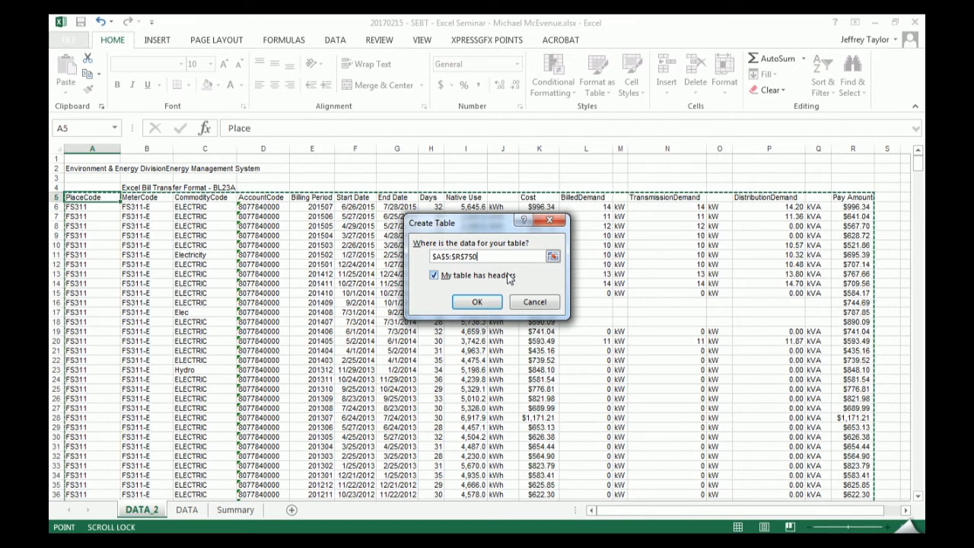
{"action": "left_click", "coordinate": [477, 302]}
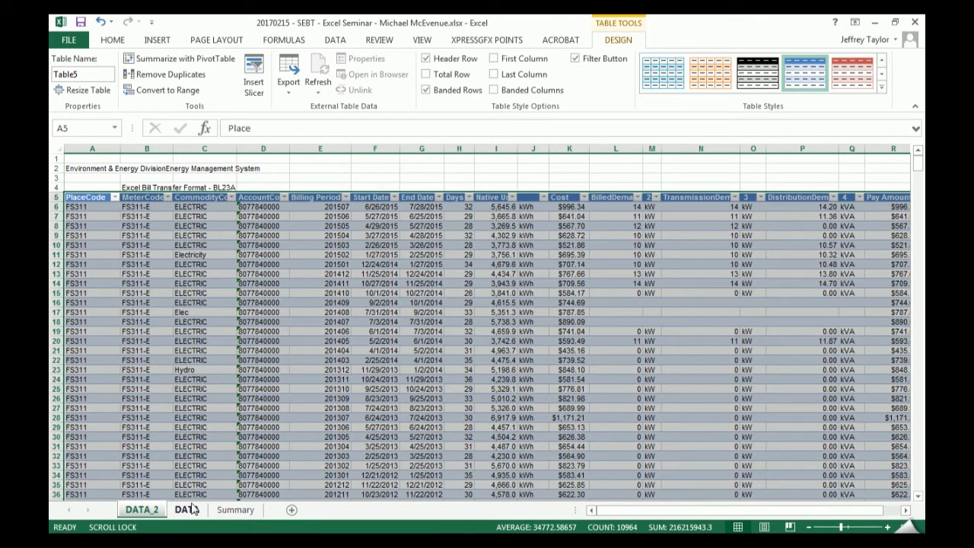
- Open a second window of the workbook, arrange both windows side by side, and close the second one
{"action": "key", "text": "super+Left"}
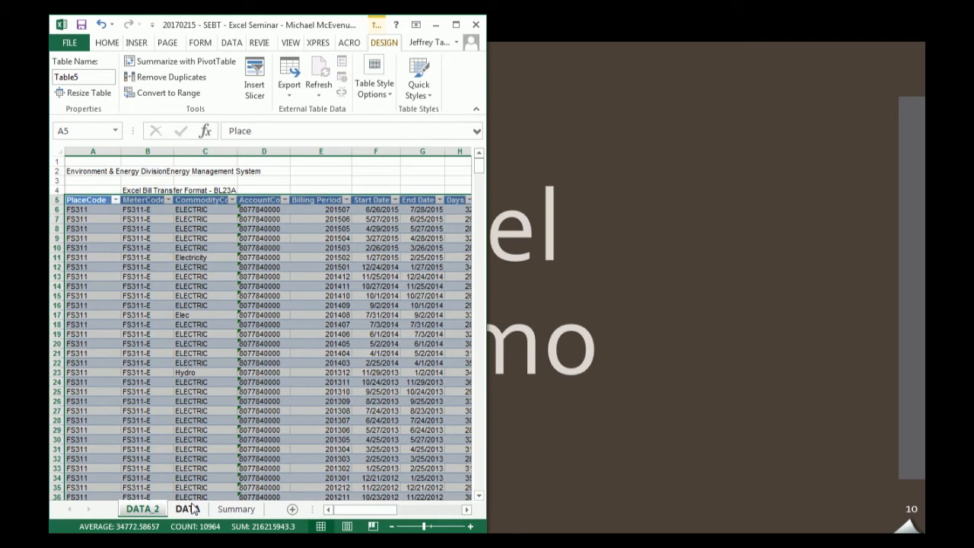
{"action": "key", "text": "alt+w"}
{"action": "key", "text": "n"}
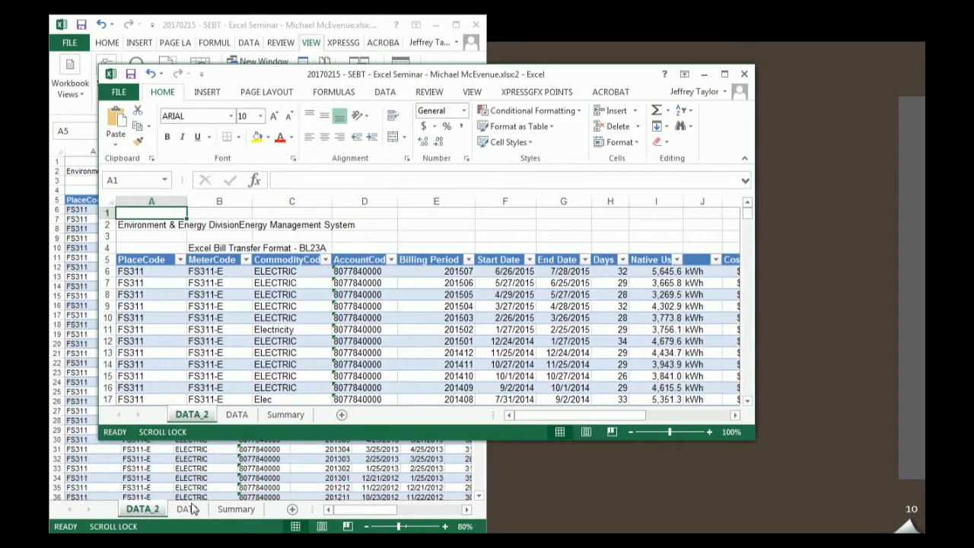
{"action": "key", "text": "super+Right"}
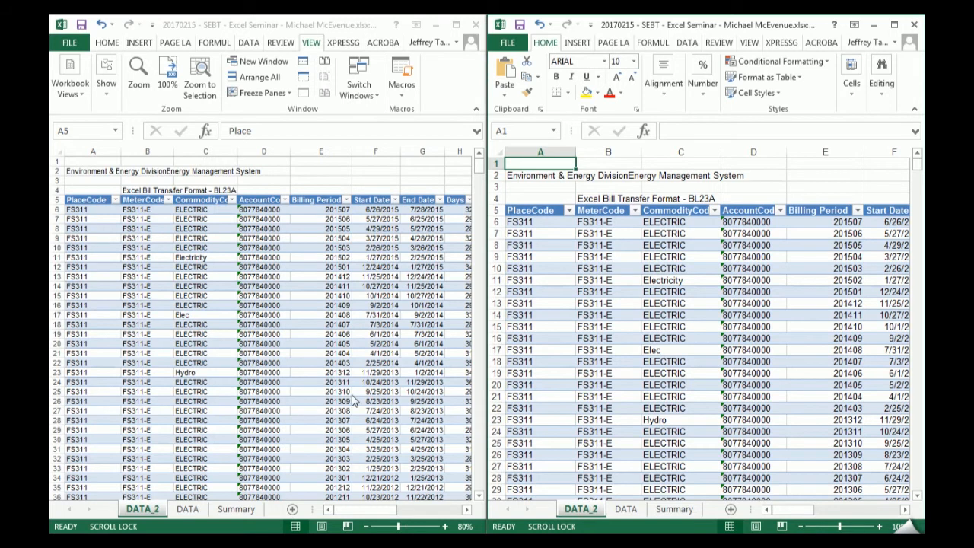
{"action": "left_click", "coordinate": [914, 24]}
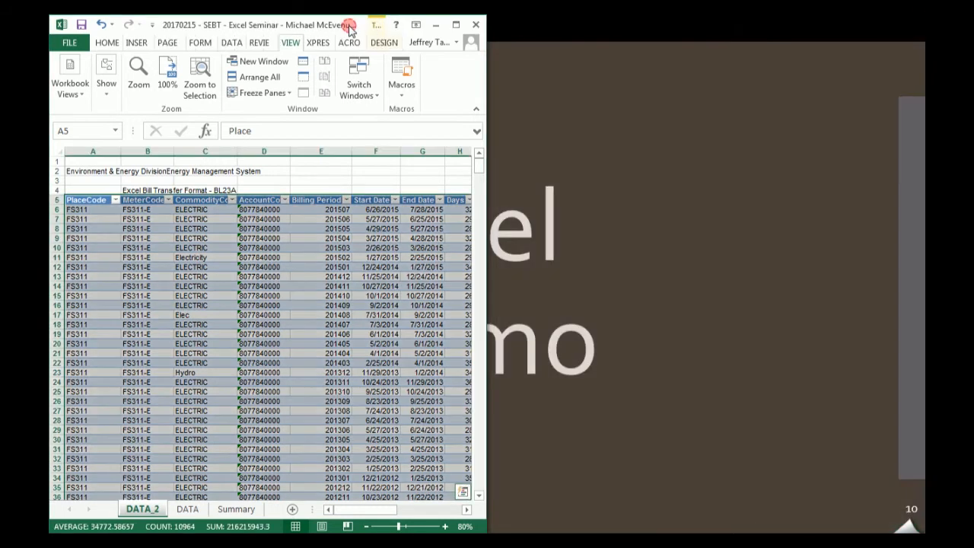
- Reopen a second window of the workbook and snap it beside the original so both fill half the screen
{"action": "key", "text": "alt"}
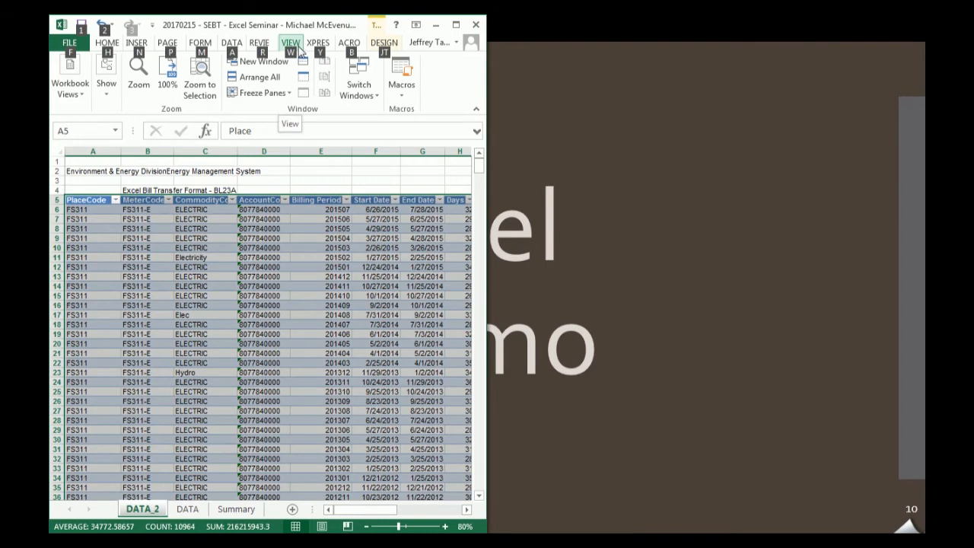
{"action": "key", "text": "w"}
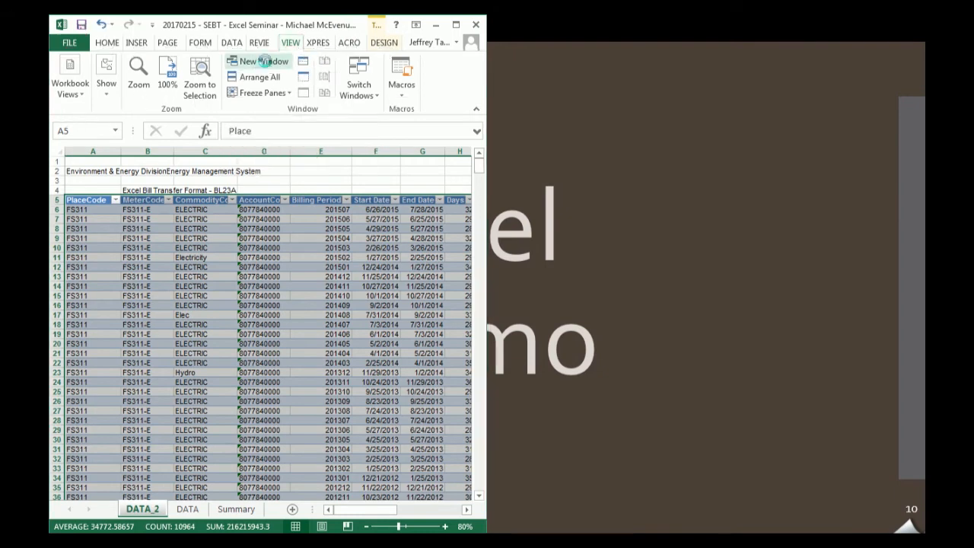
{"action": "left_click", "coordinate": [265, 67]}
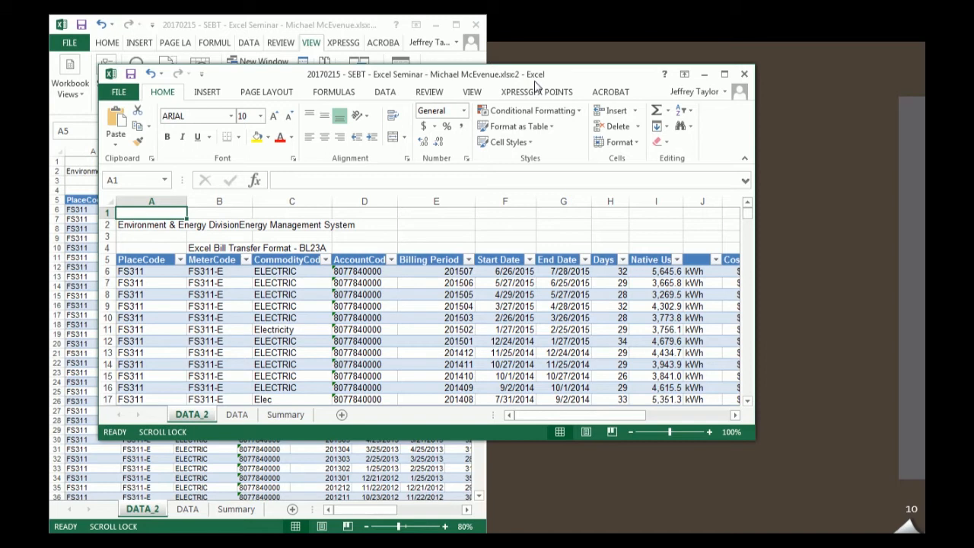
{"action": "key", "text": "super+Right"}
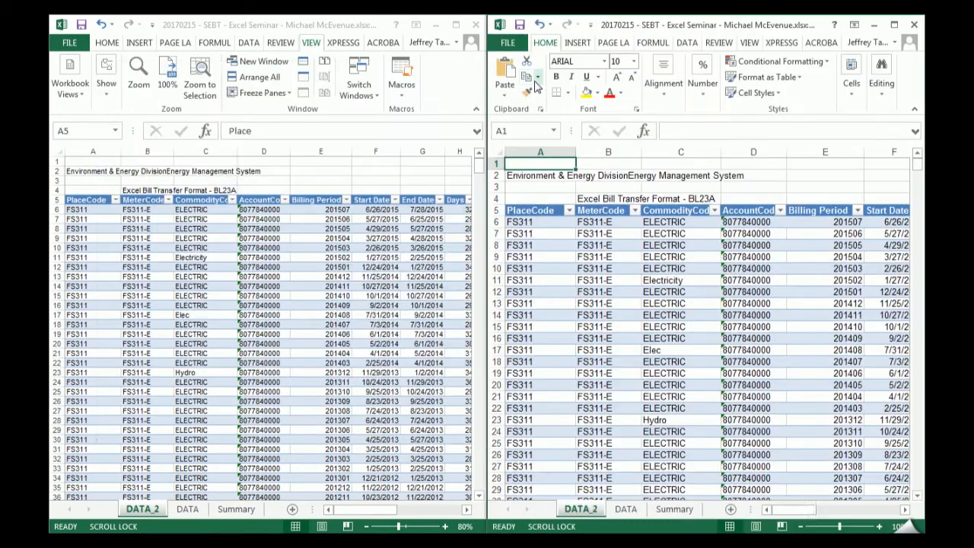
{"action": "key", "text": "super+Left"}
{"action": "key", "text": "super+Left"}
{"action": "key", "text": "super+Right"}
{"action": "key", "text": "super+Right"}
{"action": "key", "text": "super+Left"}
{"action": "key", "text": "super+Right"}
- View the DATA and Summary sheets in the second window, close that window, and maximize the original
{"action": "left_click", "coordinate": [625, 508]}
{"action": "left_click", "coordinate": [674, 509]}
{"action": "left_click", "coordinate": [629, 510]}
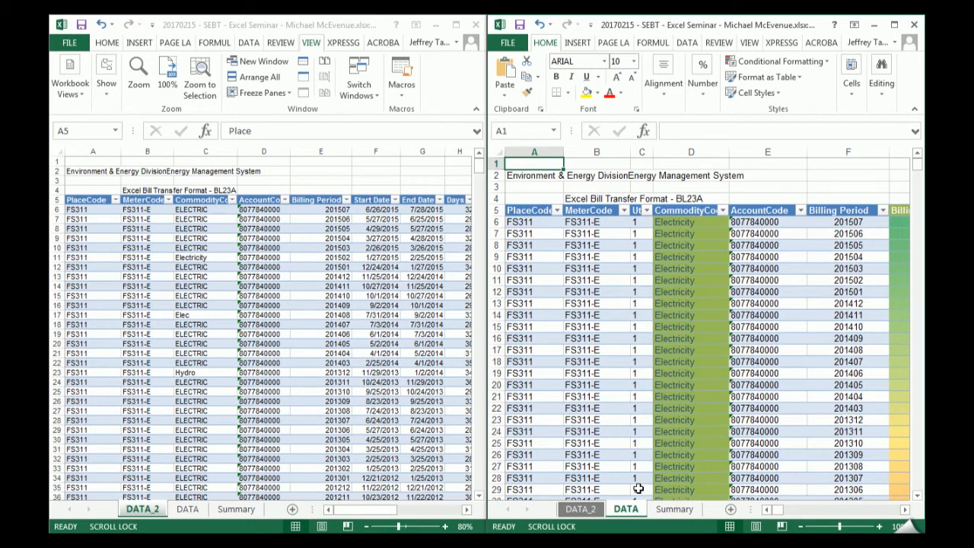
{"action": "left_click", "coordinate": [915, 26]}
{"action": "left_click", "coordinate": [455, 24]}
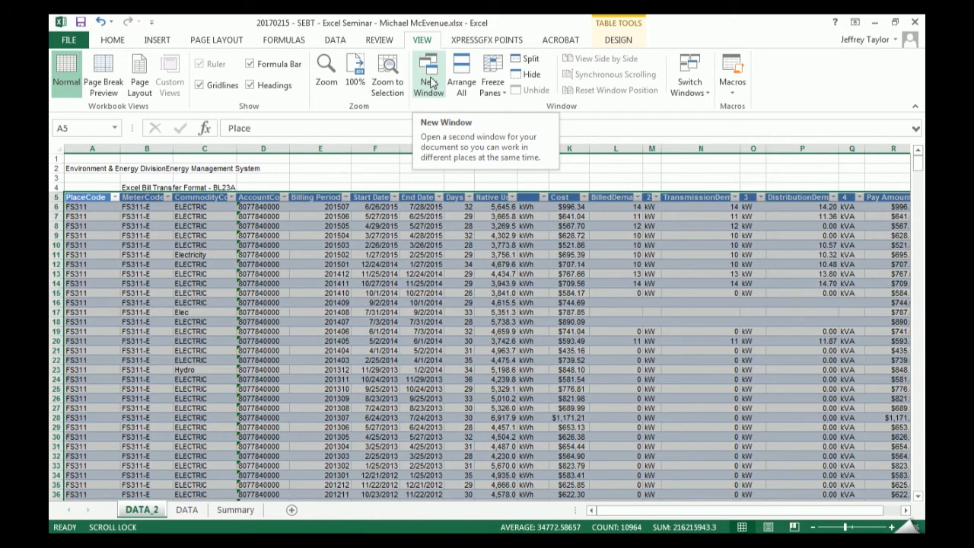
- Open a new window of the same workbook from the maximized original
{"action": "key", "text": "alt"}
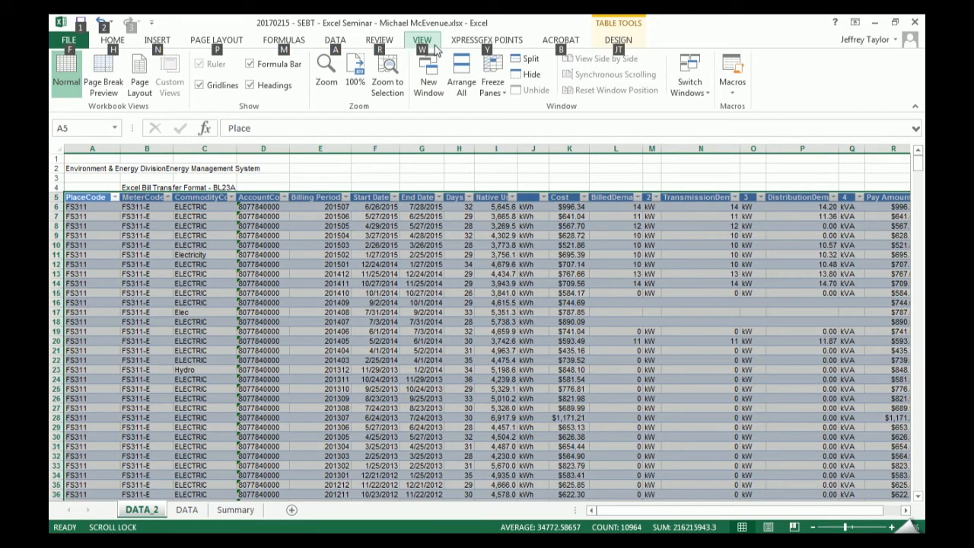
{"action": "key", "text": "w"}
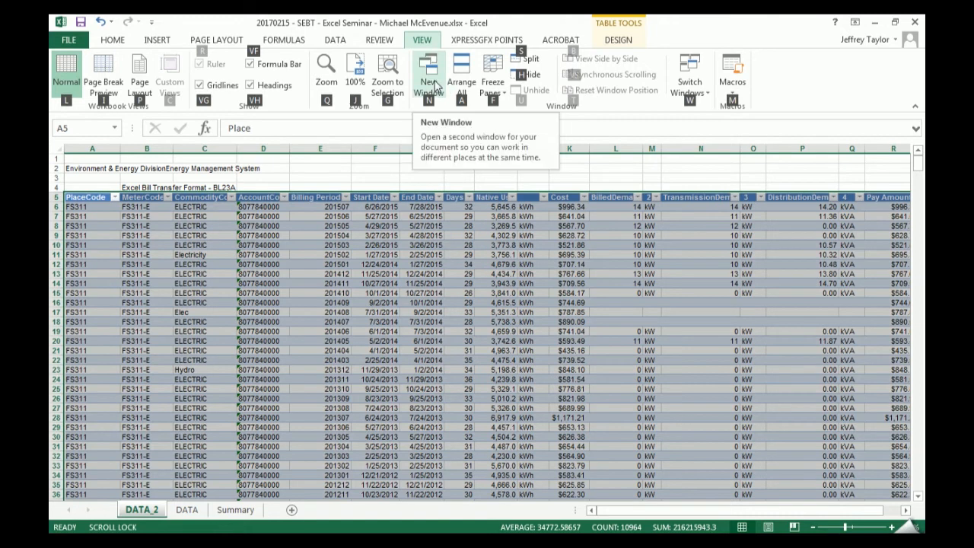
{"action": "key", "text": "n"}
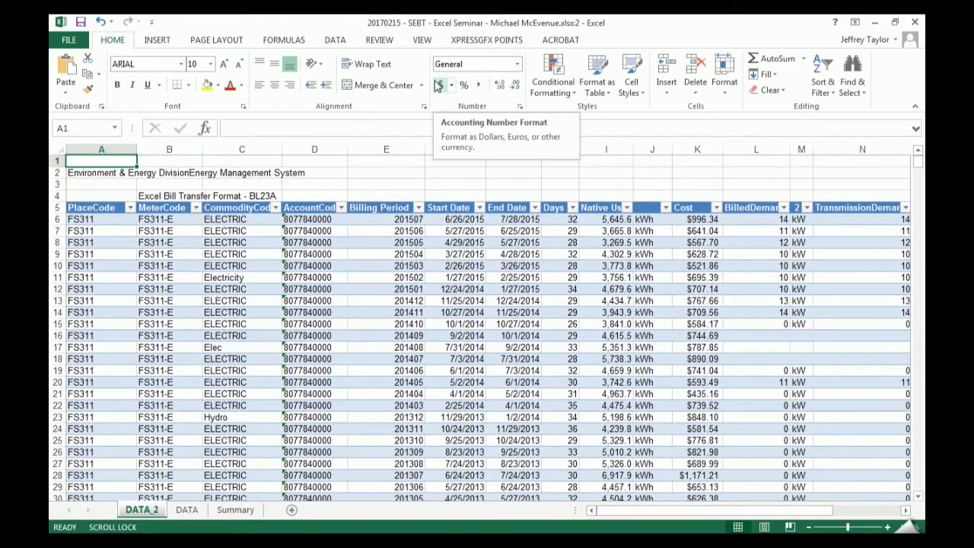
- Arrange the new workbook window and the original side by side so that each fills half the screen
{"action": "key", "text": "super+Left"}
{"action": "key", "text": "super+Right"}
{"action": "key", "text": "super+Right"}
{"action": "key", "text": "super+Left"}
{"action": "key", "text": "super+Left"}
{"action": "key", "text": "super+Right"}
{"action": "key", "text": "super+Right"}
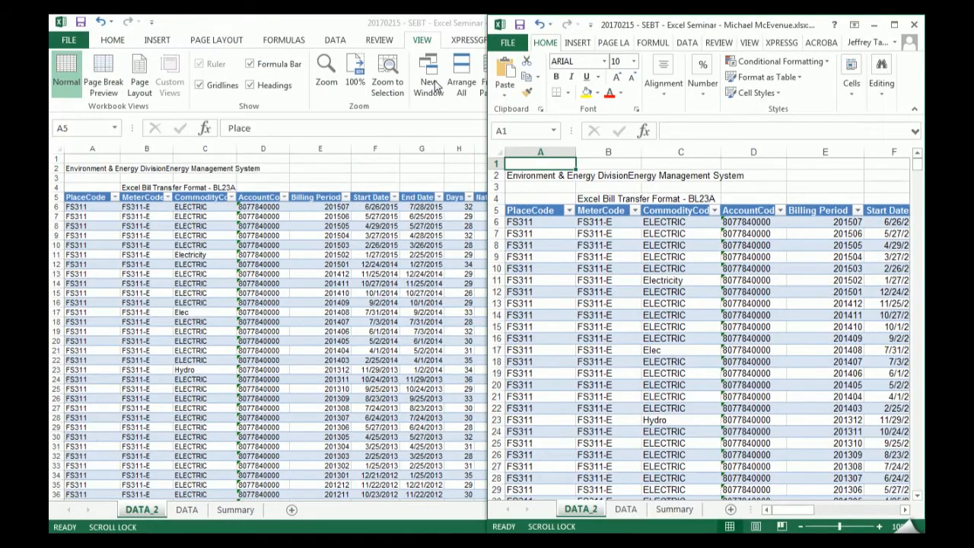
{"action": "key", "text": "super+Left"}
{"action": "key", "text": "super+Left"}
{"action": "key", "text": "super+Right"}
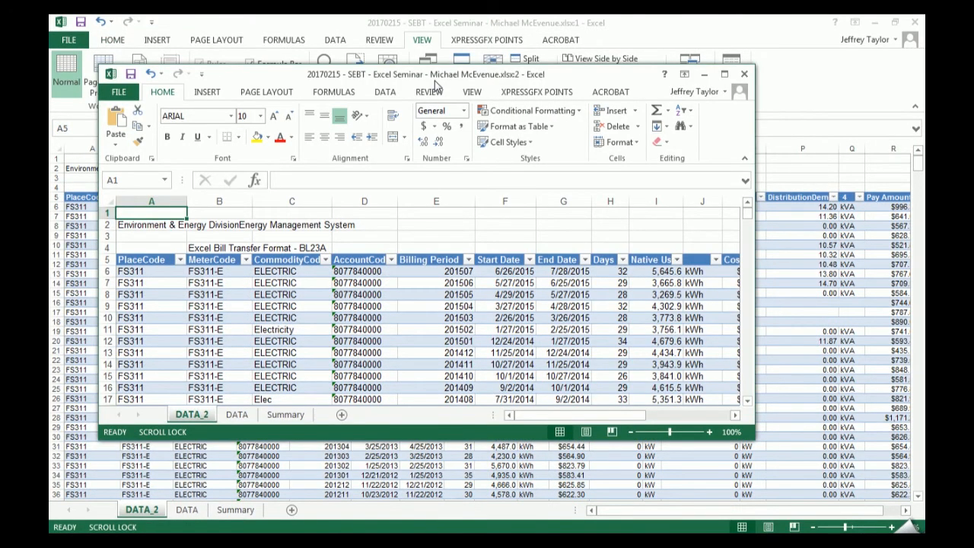
{"action": "key", "text": "super+Right"}
{"action": "double_click", "coordinate": [327, 21]}
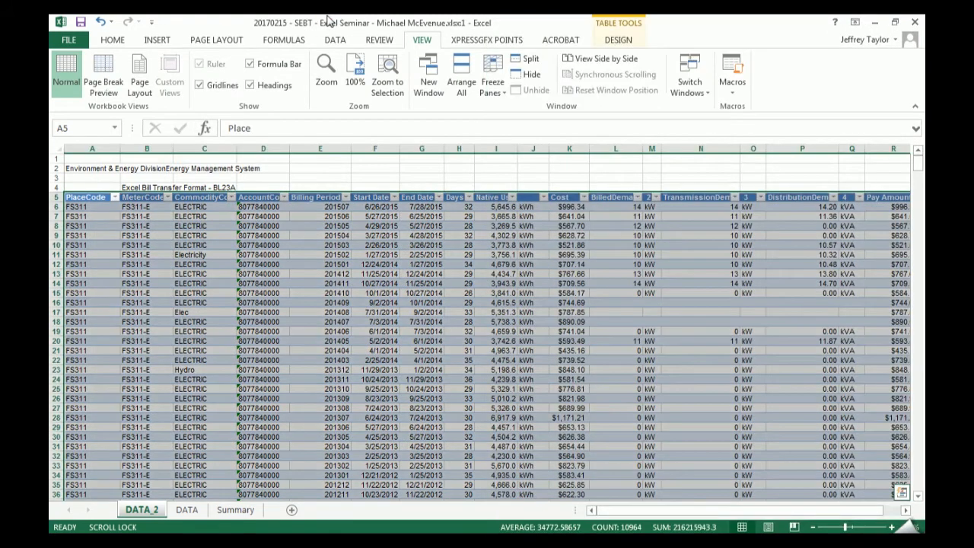
{"action": "double_click", "coordinate": [327, 21]}
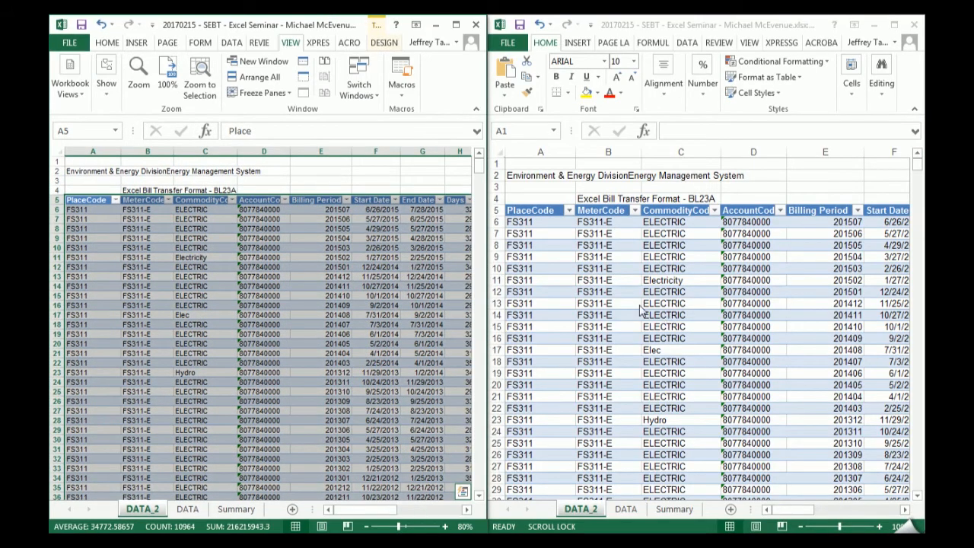
- Show the DATA sheet's notes in columns S and T in the second window and go to the "1.1 Why a table?" section
{"action": "left_click", "coordinate": [624, 304]}
{"action": "left_click", "coordinate": [674, 508]}
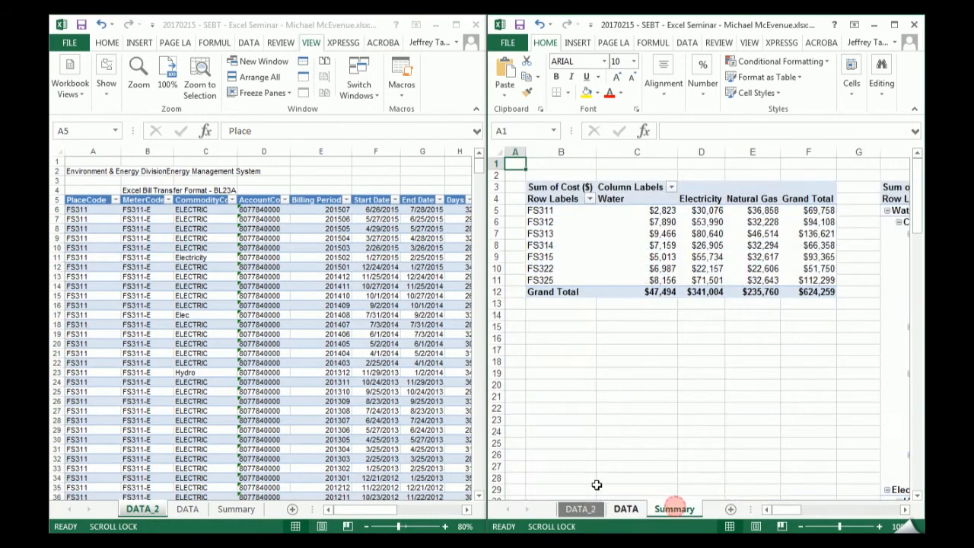
{"action": "left_click", "coordinate": [627, 509]}
{"action": "left_click_drag", "start_coordinate": [779, 509], "coordinate": [865, 513]}
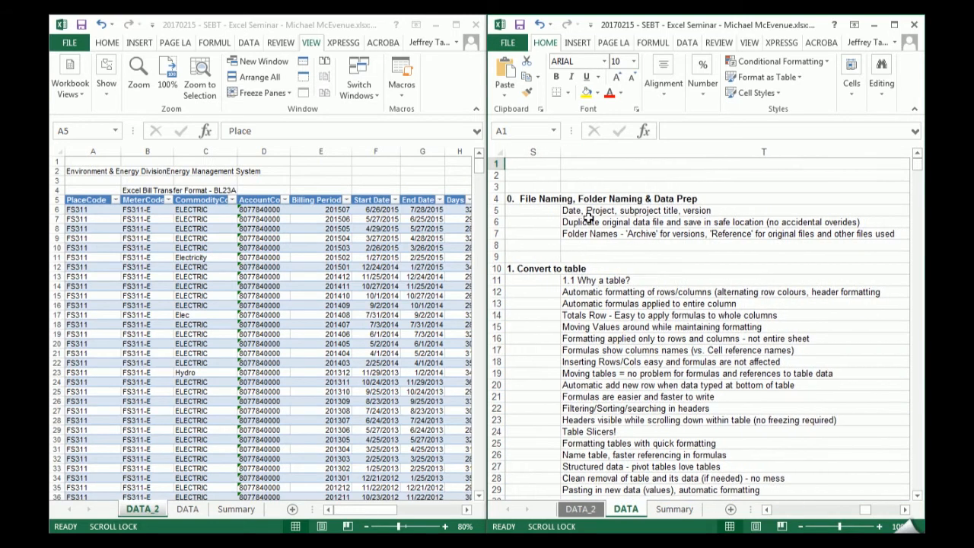
{"action": "left_click", "coordinate": [563, 233]}
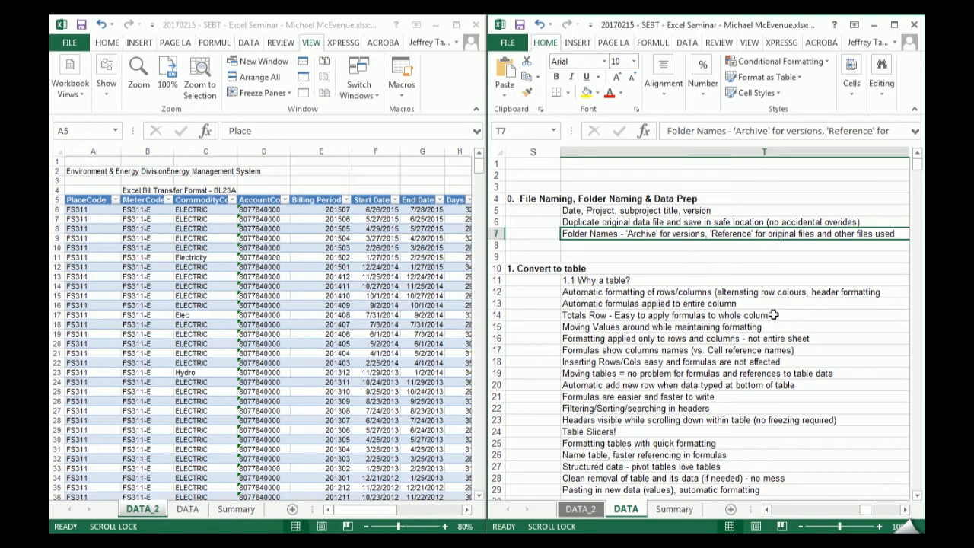
{"action": "scroll", "coordinate": [674, 271], "scroll_direction": "down", "scroll_amount": 2}
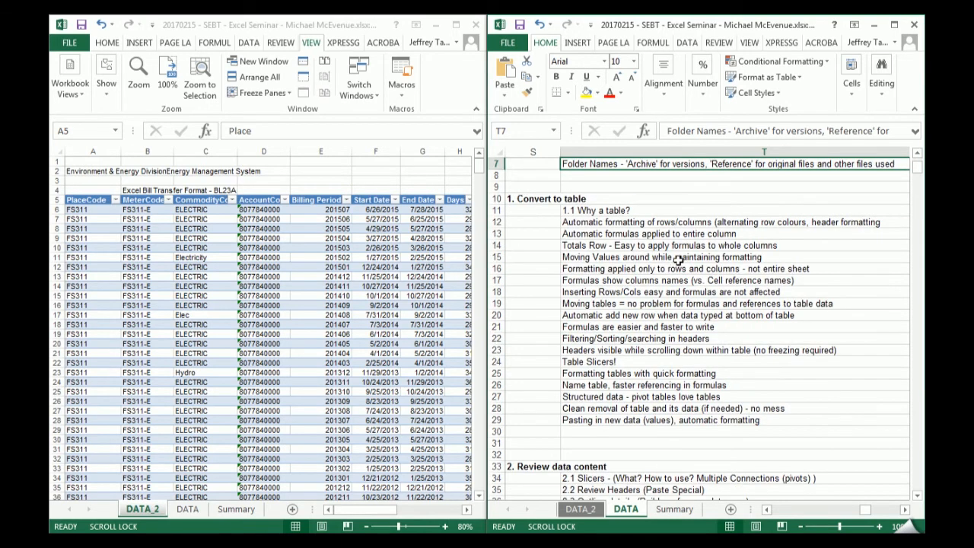
{"action": "left_click", "coordinate": [601, 211]}
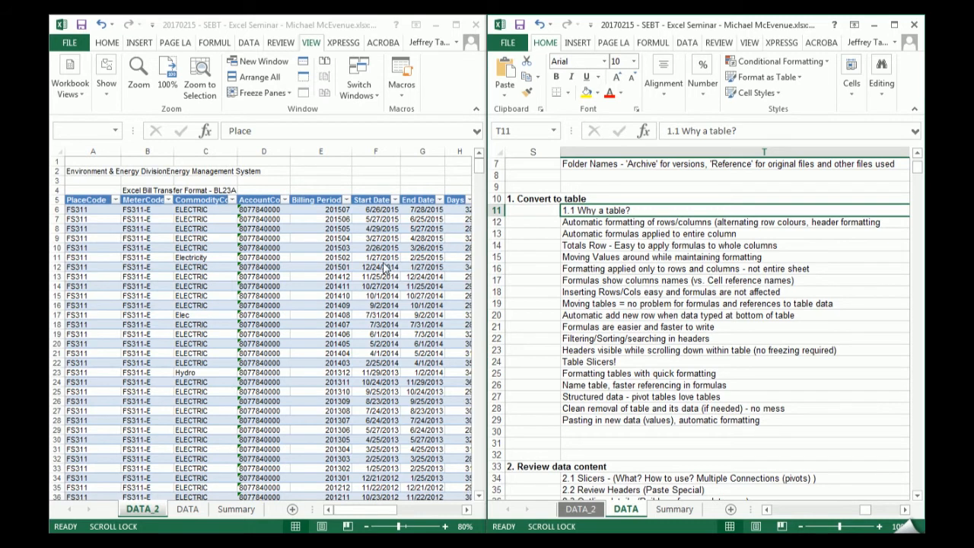
- Check the DATA_2 table's column headers while moving down the rows, and maximize the original window
{"action": "left_click", "coordinate": [313, 294]}
{"action": "scroll", "coordinate": [350, 236], "scroll_direction": "down", "scroll_amount": 4}
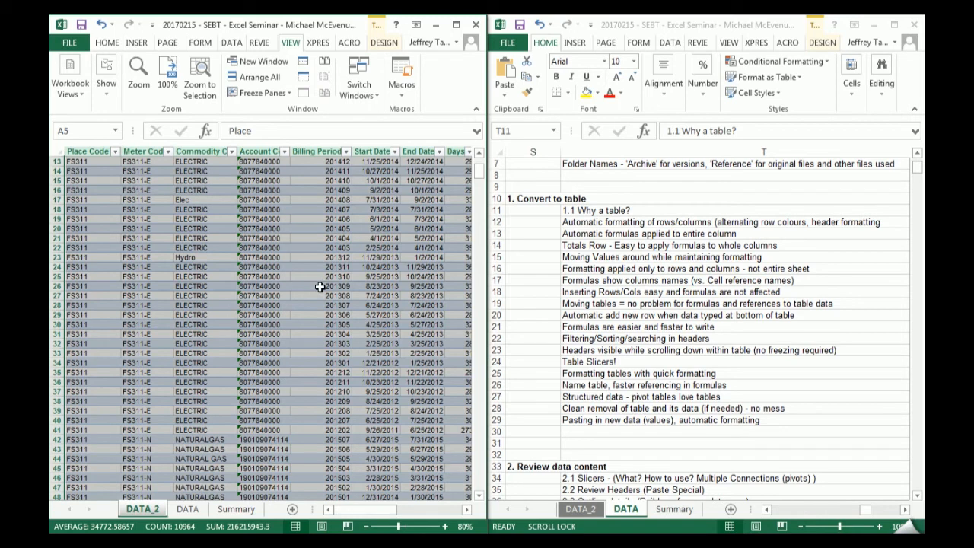
{"action": "left_click", "coordinate": [455, 25]}
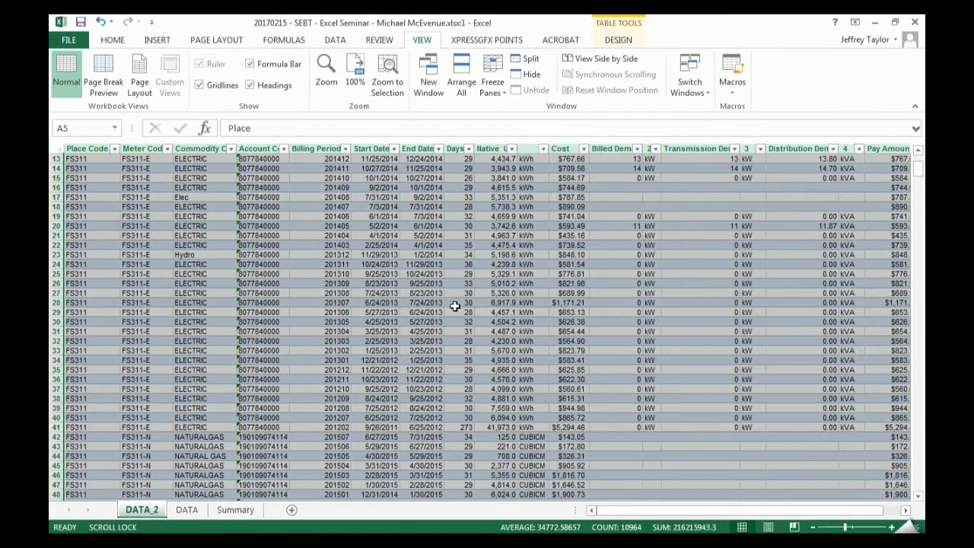
{"action": "left_click_drag", "start_coordinate": [454, 311], "coordinate": [454, 303]}
{"action": "scroll", "coordinate": [452, 297], "scroll_direction": "up", "scroll_amount": 4}
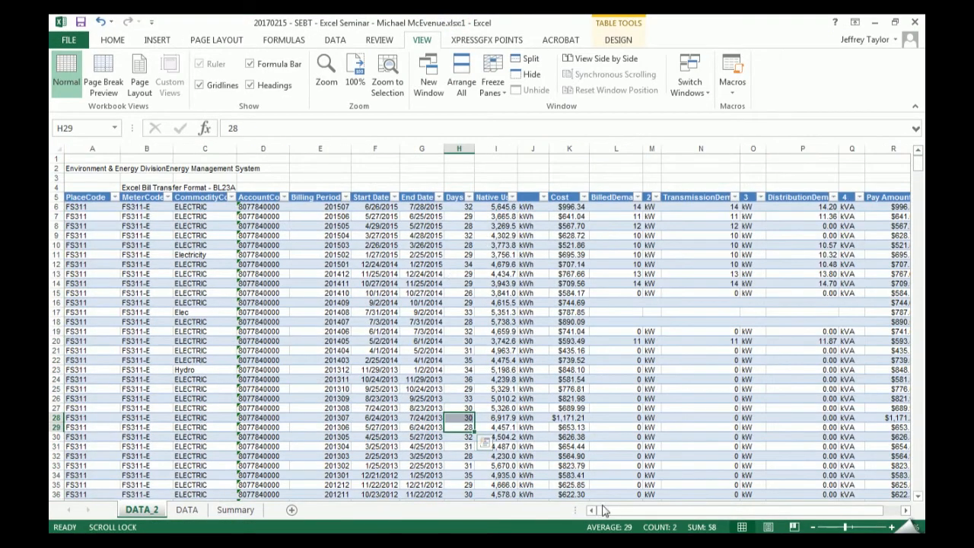
- Preview several table styles and apply Table Style Light 1 to the DATA_2 table
{"action": "left_click", "coordinate": [619, 41]}
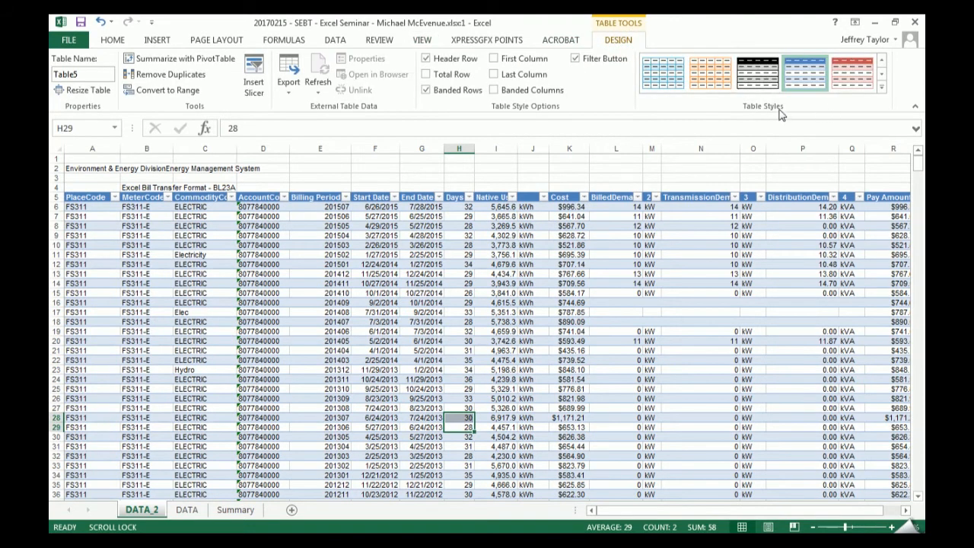
{"action": "left_click", "coordinate": [882, 88]}
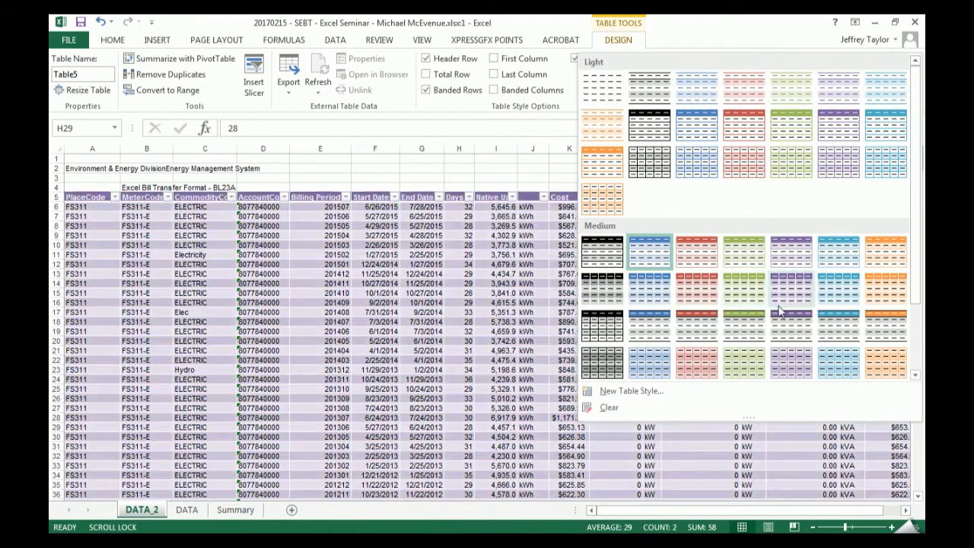
{"action": "scroll", "coordinate": [695, 341], "scroll_direction": "down", "scroll_amount": 2}
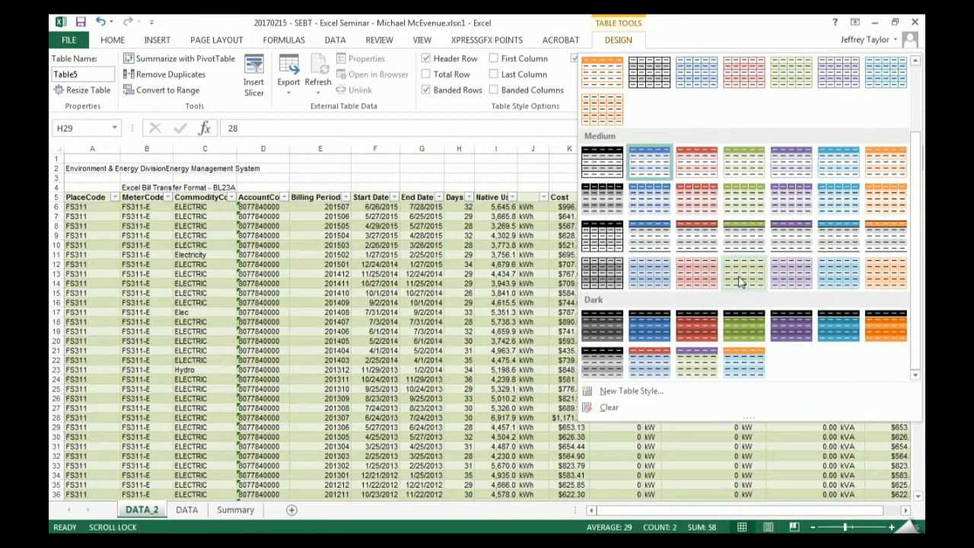
{"action": "scroll", "coordinate": [738, 282], "scroll_direction": "up", "scroll_amount": 2}
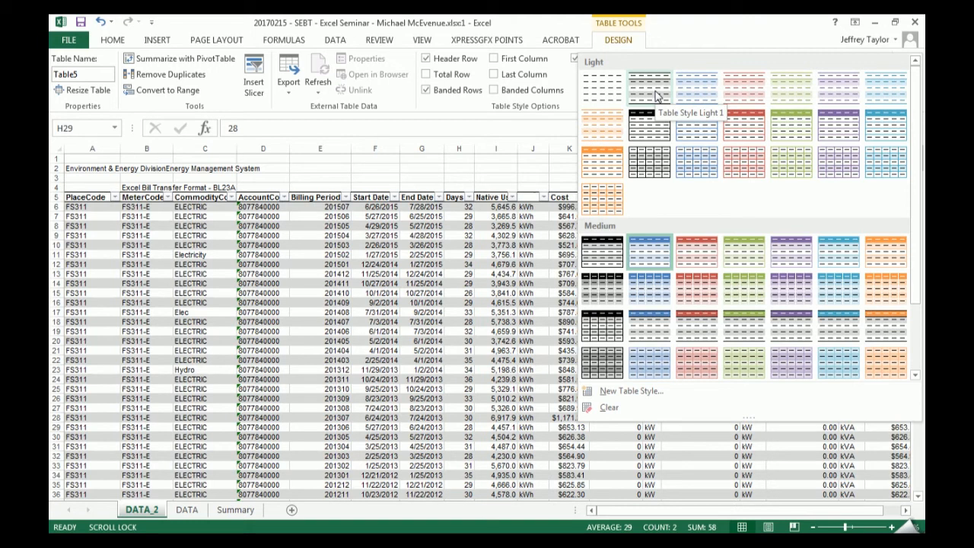
{"action": "left_click", "coordinate": [655, 95]}
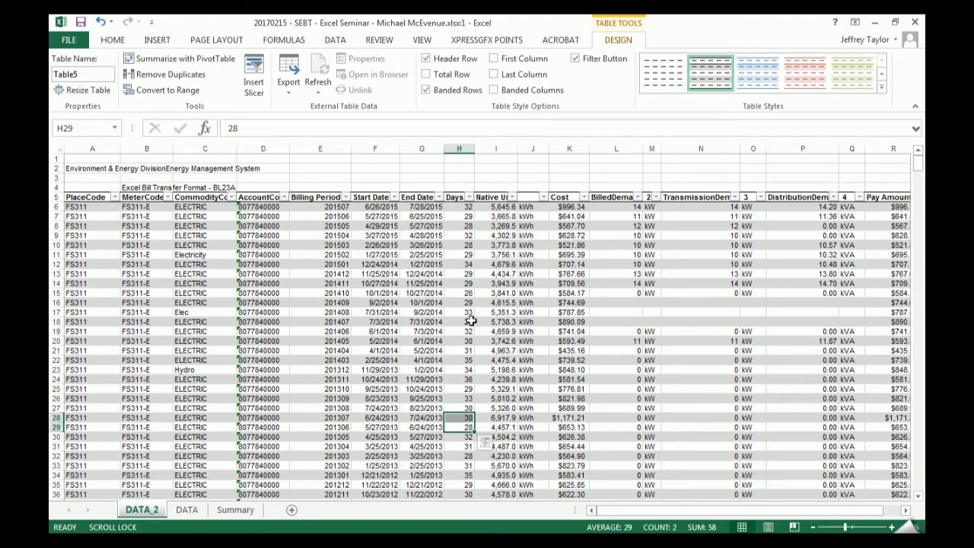
- Place the original window back beside the notes and look over the table style gallery
{"action": "key", "text": "super+Left"}
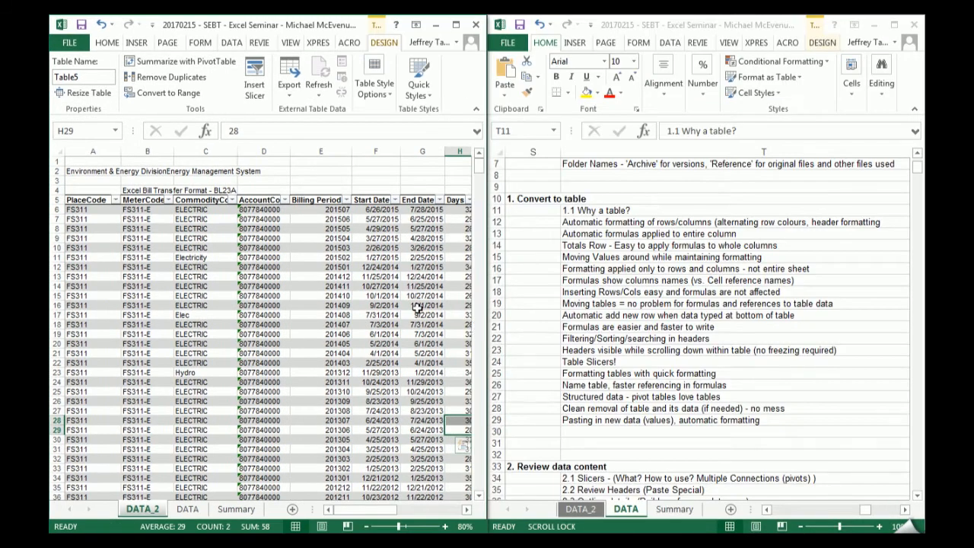
{"action": "left_click", "coordinate": [420, 89]}
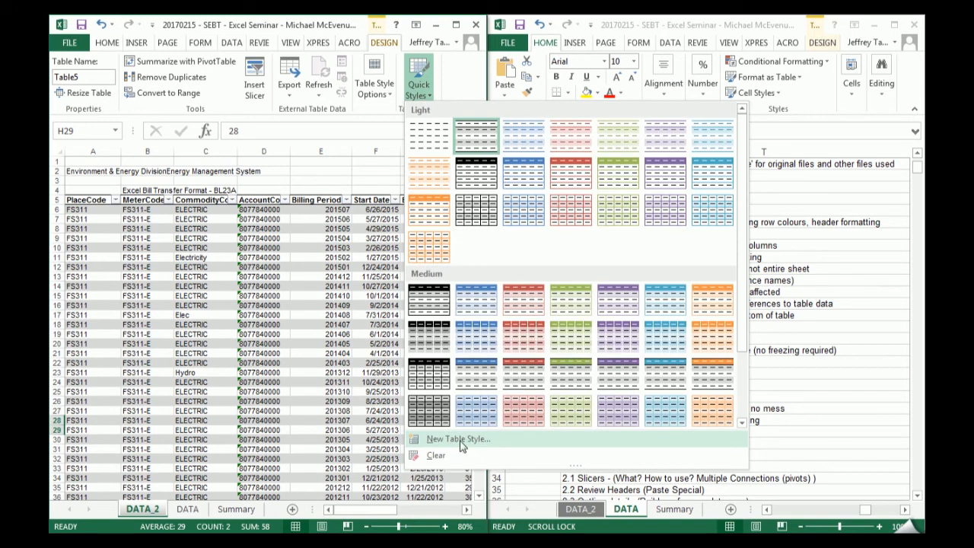
{"action": "left_click", "coordinate": [339, 271]}
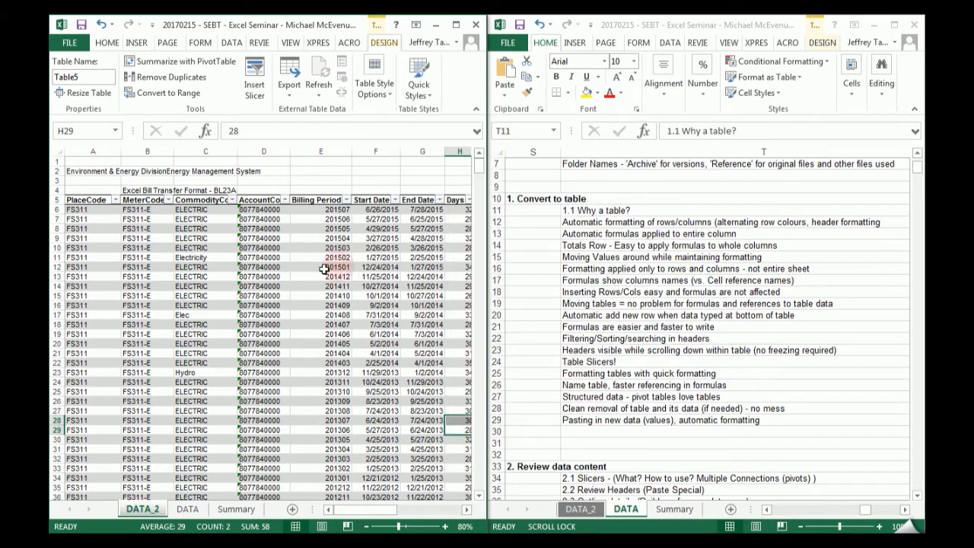
{"action": "left_click", "coordinate": [283, 276]}
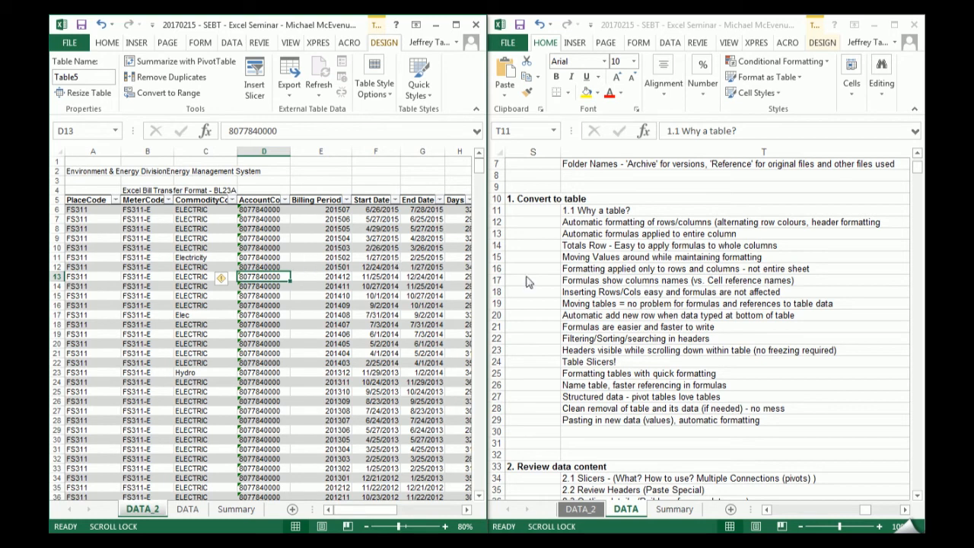
{"action": "left_click", "coordinate": [390, 247]}
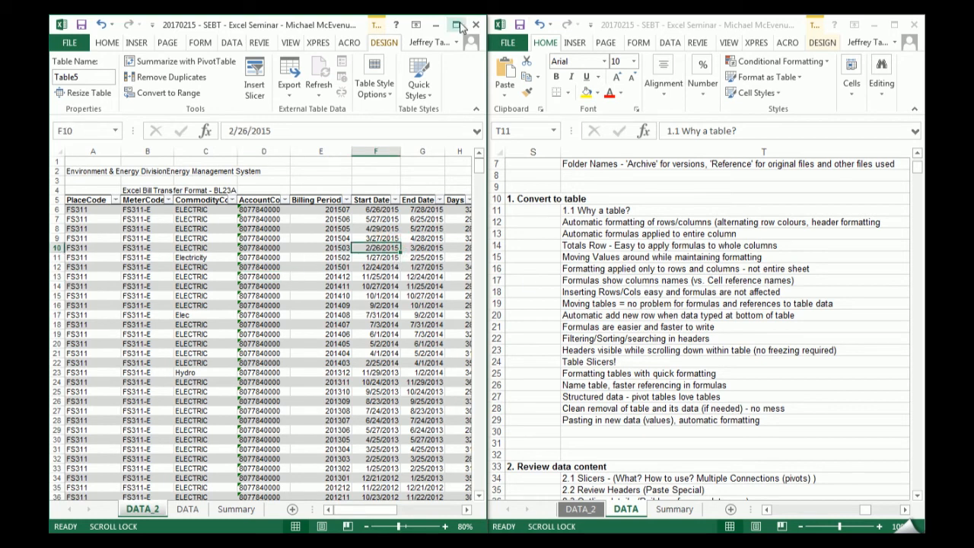
- Maximize the original window and add an autofitted table column headed "Formula" directly after Pay Amount
{"action": "left_click", "coordinate": [456, 25]}
{"action": "left_click_drag", "start_coordinate": [661, 510], "coordinate": [748, 517]}
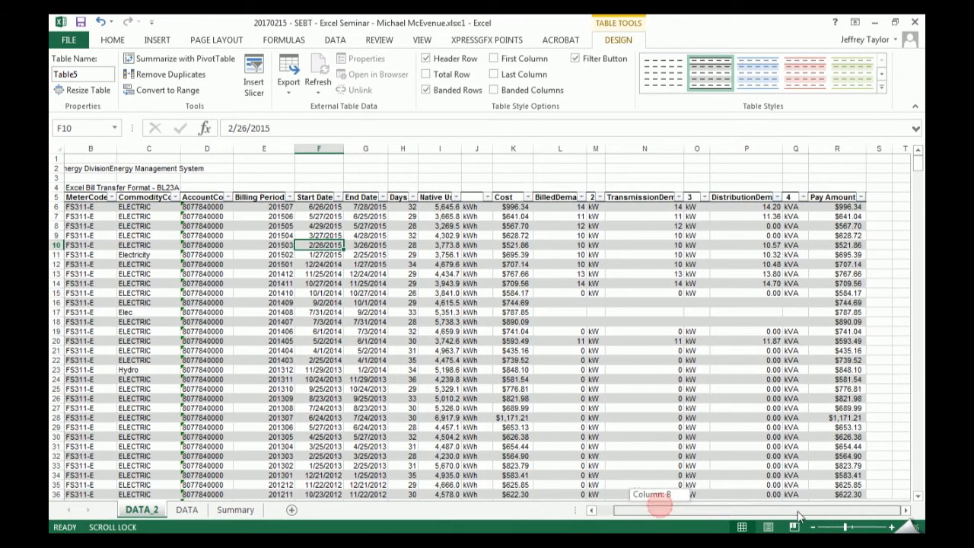
{"action": "left_click", "coordinate": [879, 197]}
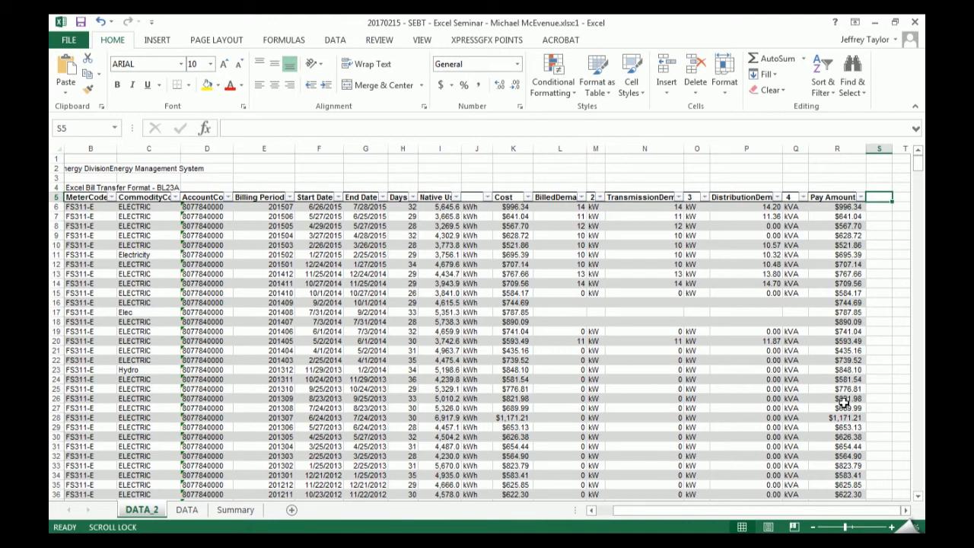
{"action": "type", "text": "Formula"}
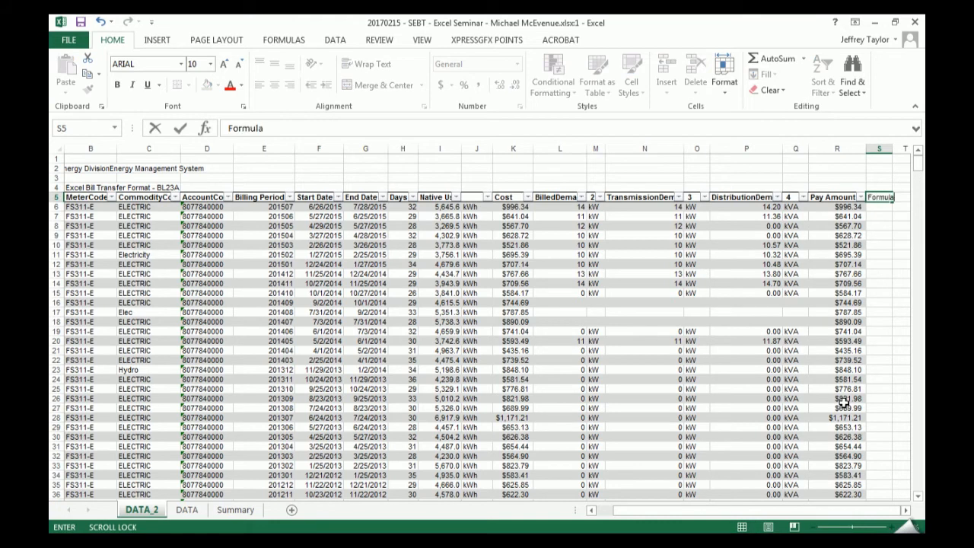
{"action": "key", "text": "Return"}
{"action": "key", "text": "Right"}
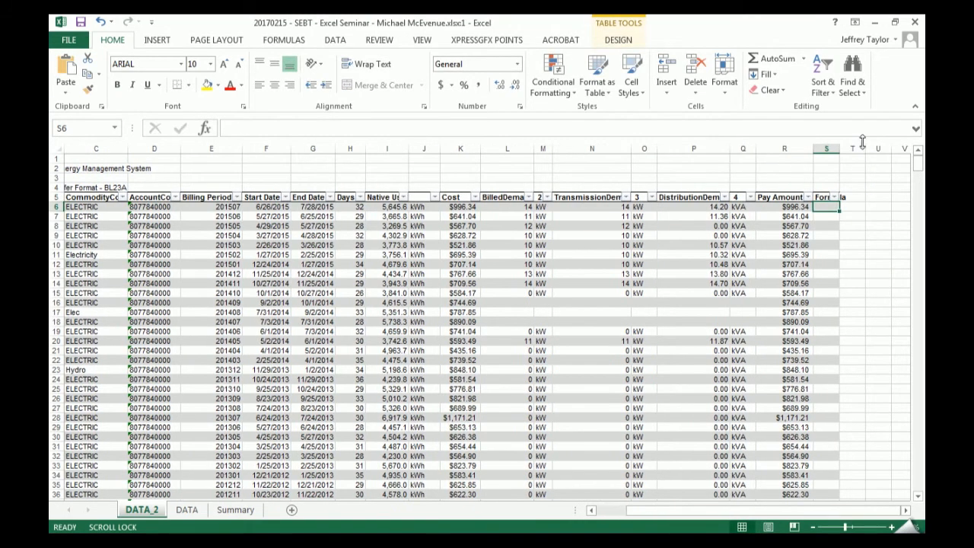
{"action": "left_click_drag", "start_coordinate": [839, 149], "coordinate": [839, 149]}
{"action": "double_click", "coordinate": [839, 149]}
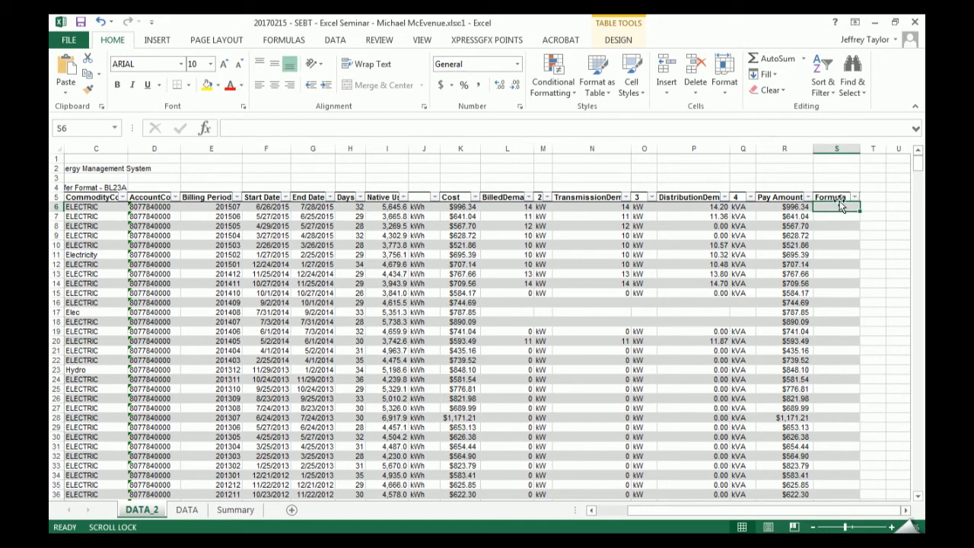
- Try filling the Formula header from S5 across to AA5 and undo the resulting table expansion
{"action": "left_click", "coordinate": [828, 197]}
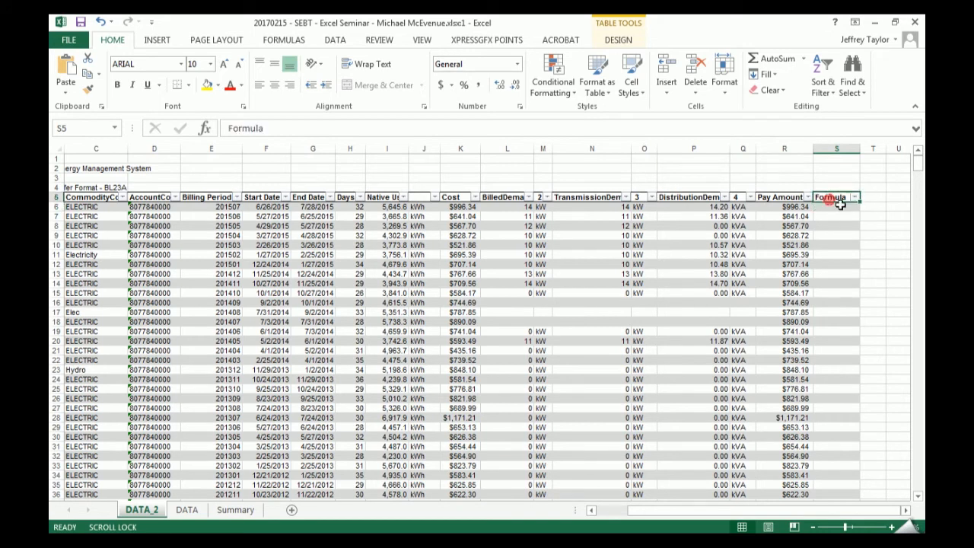
{"action": "mouse_move", "coordinate": [858, 202]}
{"action": "left_mouse_down"}
{"action": "mouse_move", "coordinate": [844, 200]}
{"action": "mouse_move", "coordinate": [875, 200]}
{"action": "left_mouse_up"}
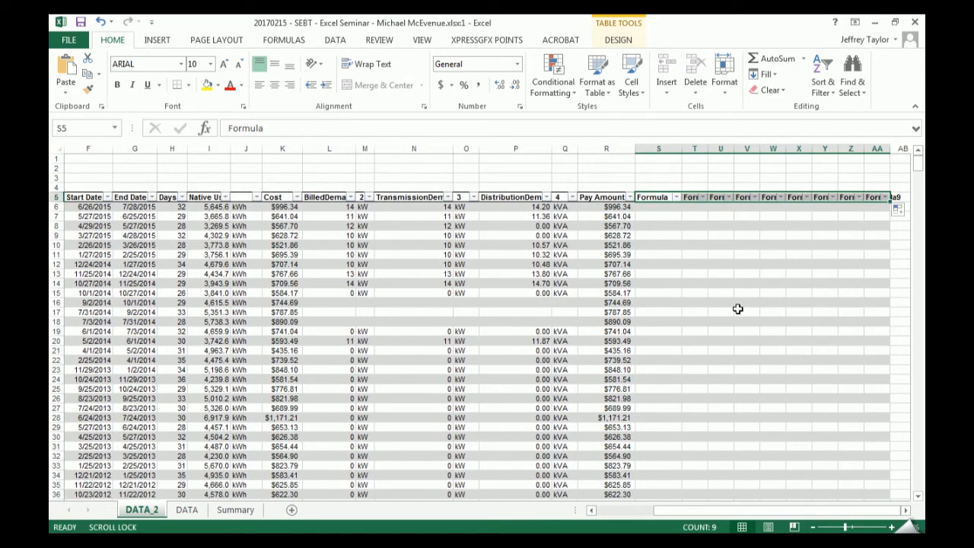
{"action": "key", "text": "ctrl+z"}
- Clear the copied Formula headers outside the table in T5:AA5
{"action": "left_click", "coordinate": [730, 242]}
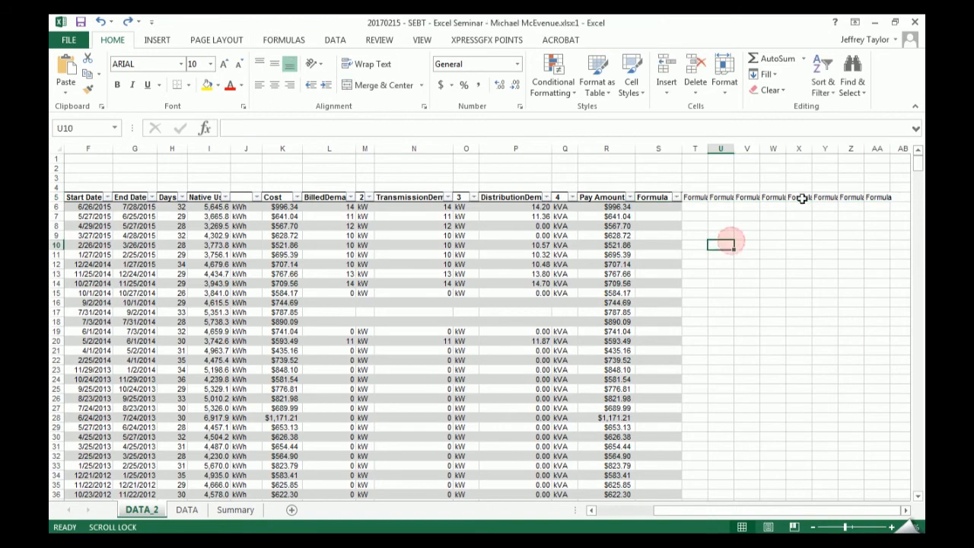
{"action": "left_click_drag", "start_coordinate": [884, 198], "coordinate": [700, 197]}
{"action": "key", "text": "Delete"}
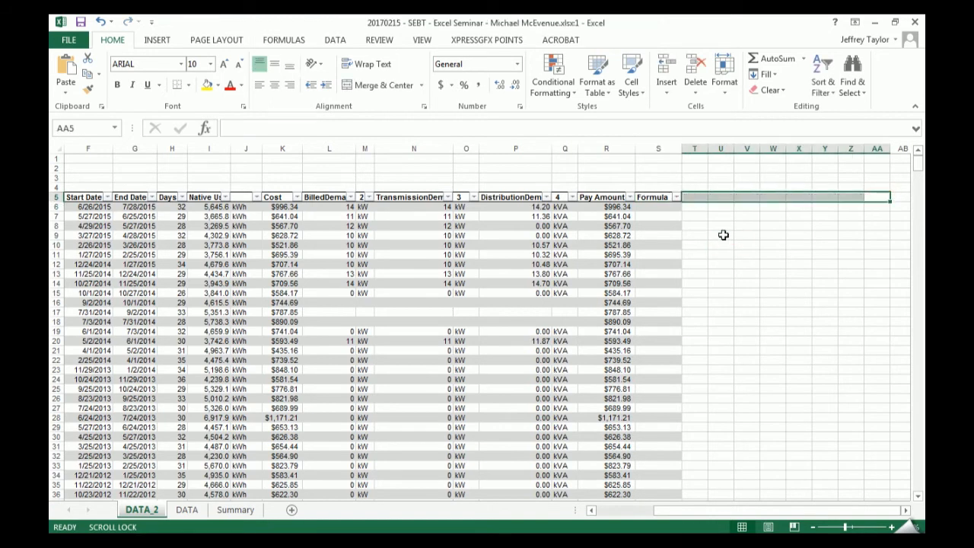
{"action": "left_click_drag", "start_coordinate": [752, 283], "coordinate": [752, 274]}
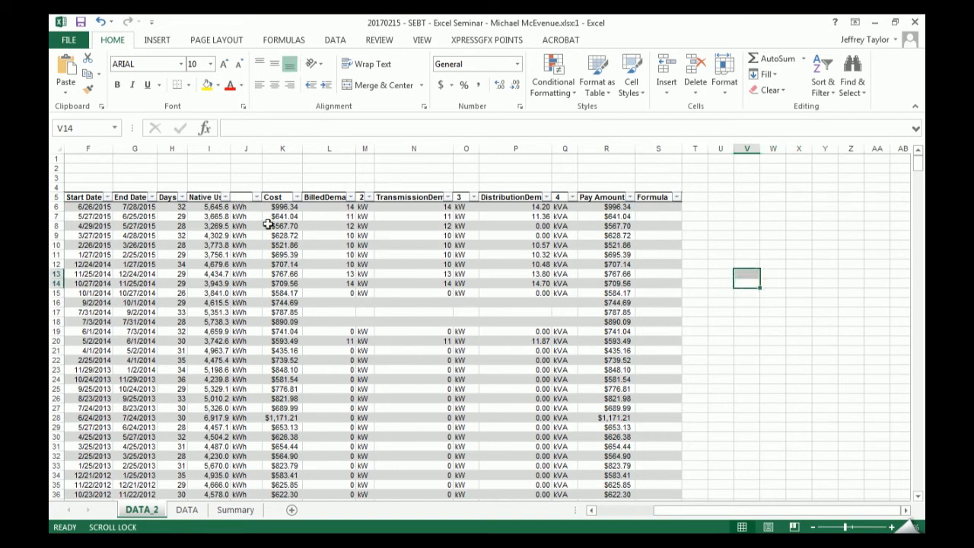
- Autofit the widths of columns A through S on the DATA_2 sheet
{"action": "left_click_drag", "start_coordinate": [658, 148], "coordinate": [50, 196]}
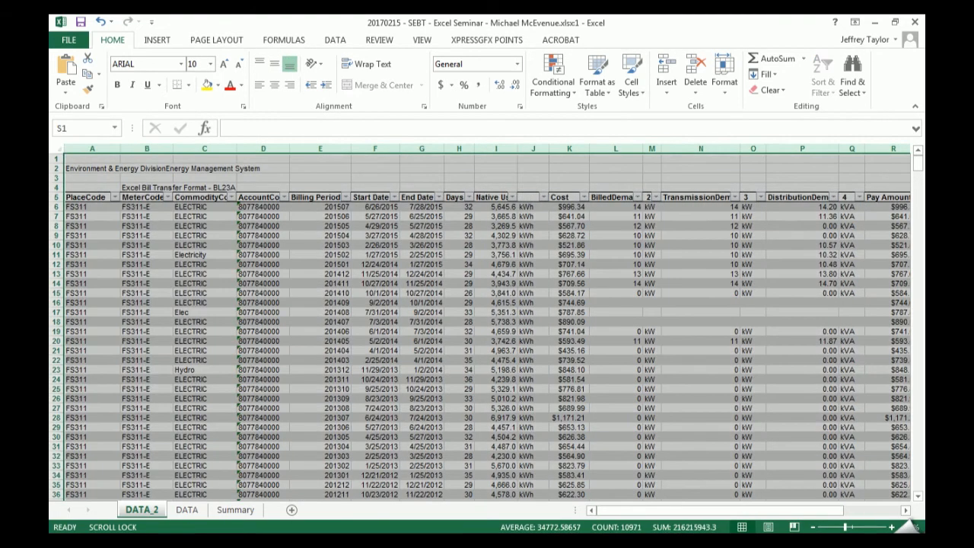
{"action": "left_click_drag", "start_coordinate": [95, 148], "coordinate": [779, 147]}
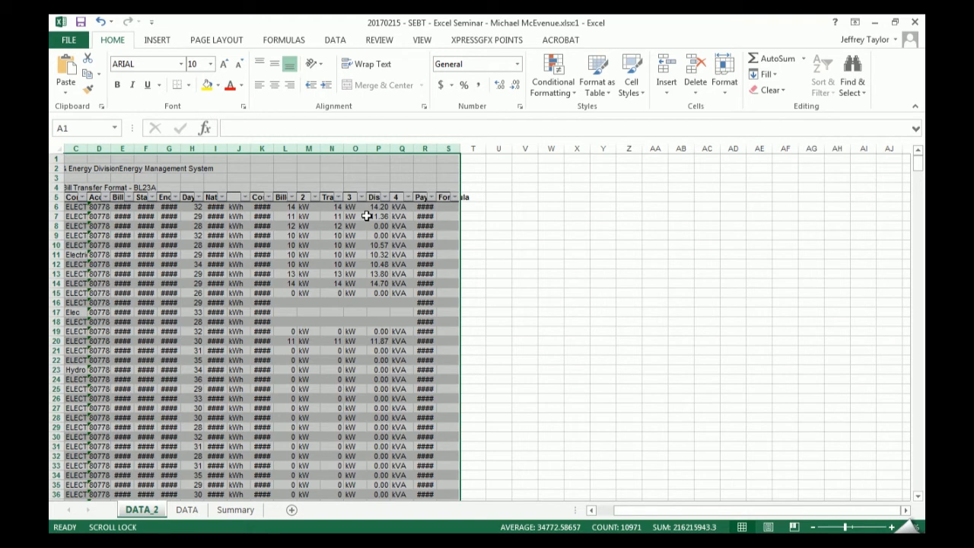
{"action": "double_click", "coordinate": [344, 152]}
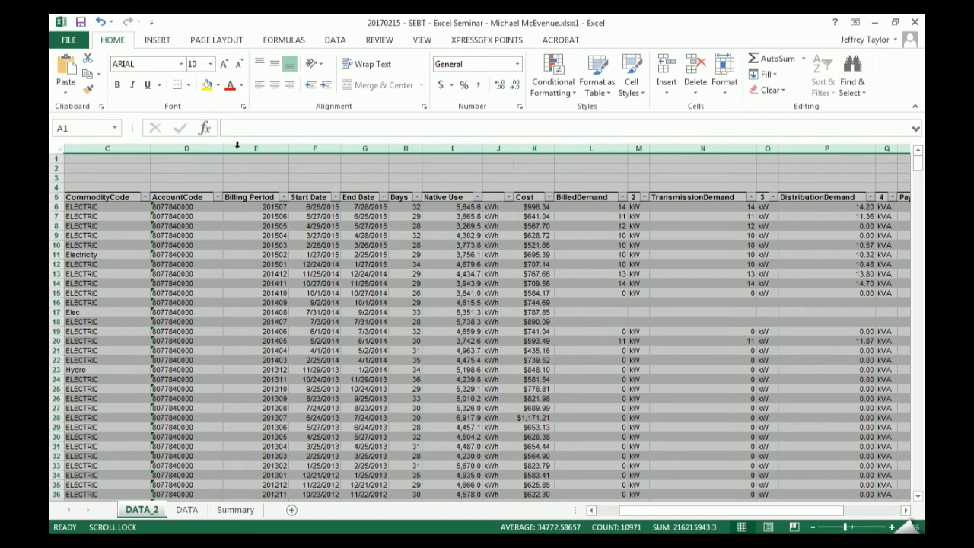
- Narrow the TransmissionDemand column manually and restore its width by autofitting it to its contents
{"action": "left_click", "coordinate": [186, 188]}
{"action": "left_click_drag", "start_coordinate": [112, 143], "coordinate": [673, 153]}
{"action": "left_click", "coordinate": [674, 168]}
{"action": "left_click", "coordinate": [723, 148]}
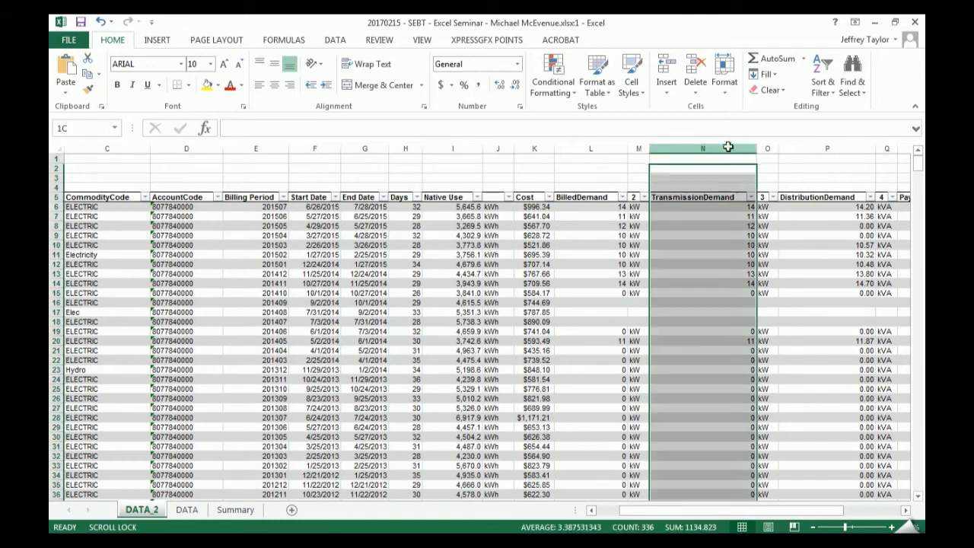
{"action": "left_click_drag", "start_coordinate": [754, 152], "coordinate": [691, 158]}
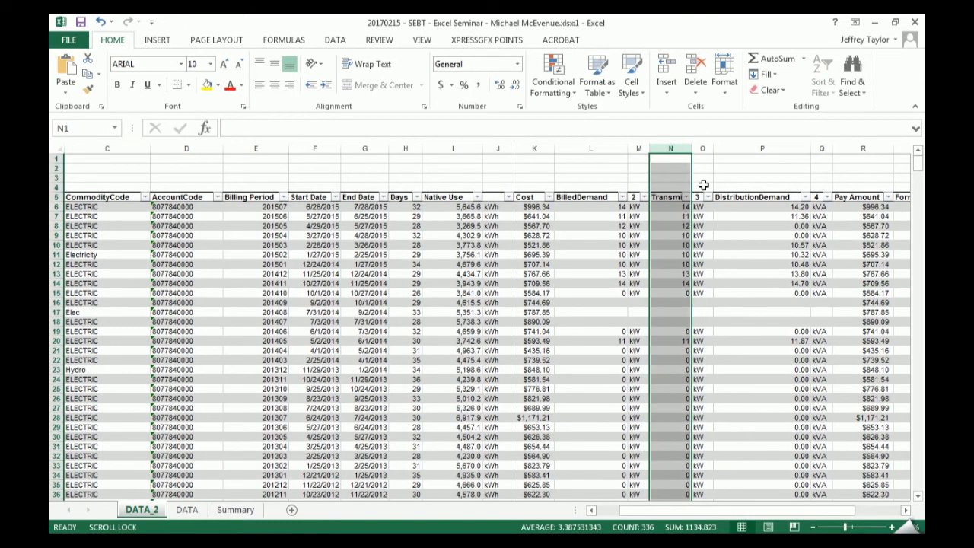
{"action": "double_click", "coordinate": [691, 147]}
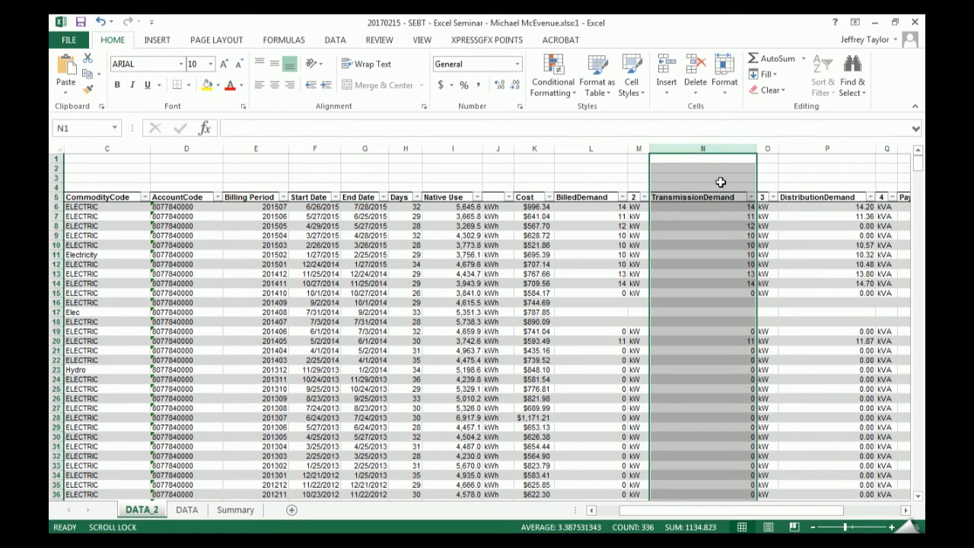
{"action": "left_click", "coordinate": [665, 274]}
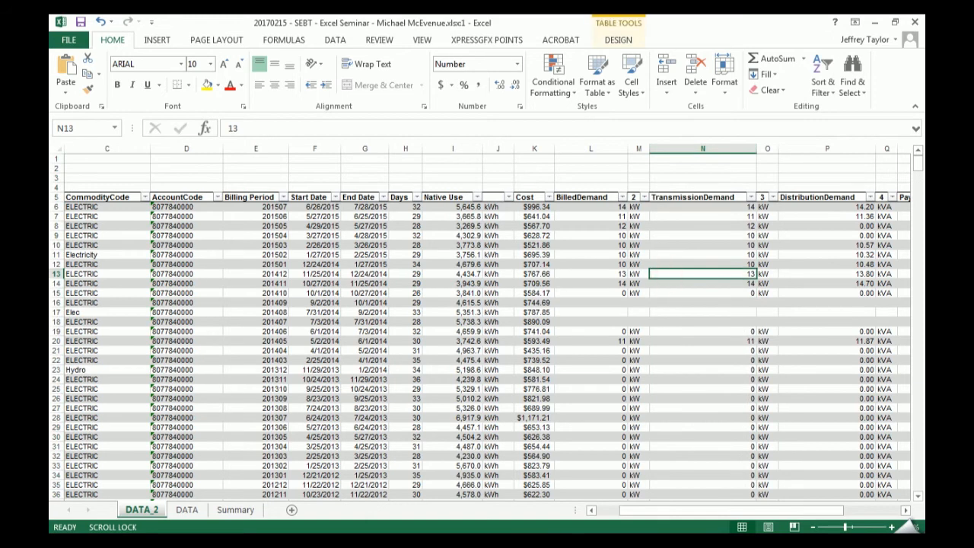
- Check the note about automatic formulas applied to an entire column in the notes window, and maximize the data window again
{"action": "left_click_drag", "start_coordinate": [679, 509], "coordinate": [584, 502]}
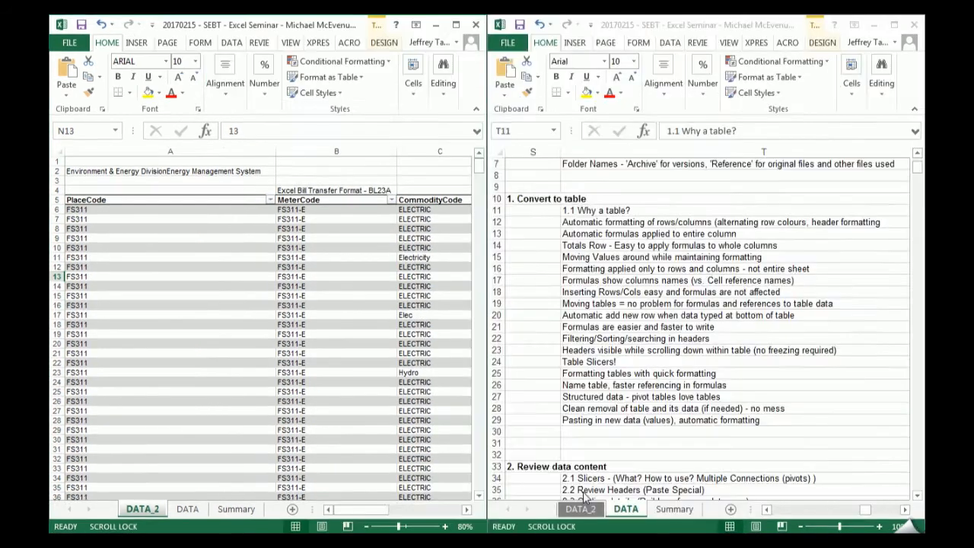
{"action": "left_click", "coordinate": [407, 248]}
{"action": "left_click", "coordinate": [566, 233]}
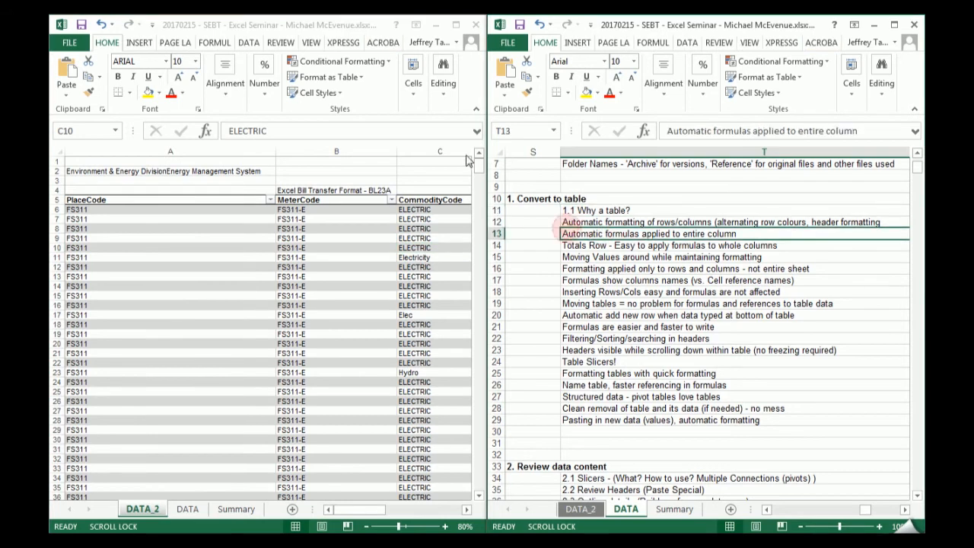
{"action": "left_click", "coordinate": [455, 25]}
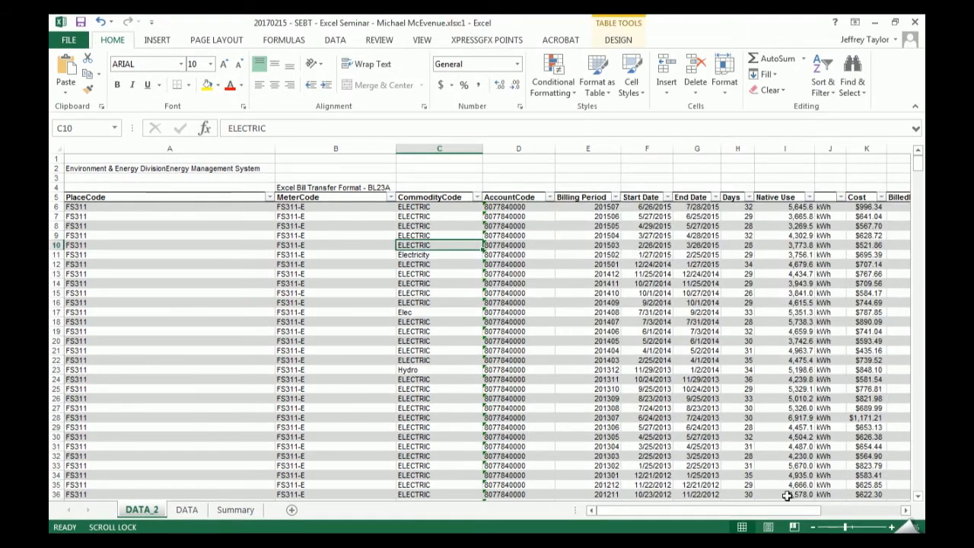
- Select the first cell under the Formula header, S6, and turn off Scroll Lock
{"action": "left_click_drag", "start_coordinate": [765, 512], "coordinate": [845, 511]}
{"action": "left_click_drag", "start_coordinate": [666, 214], "coordinate": [664, 208]}
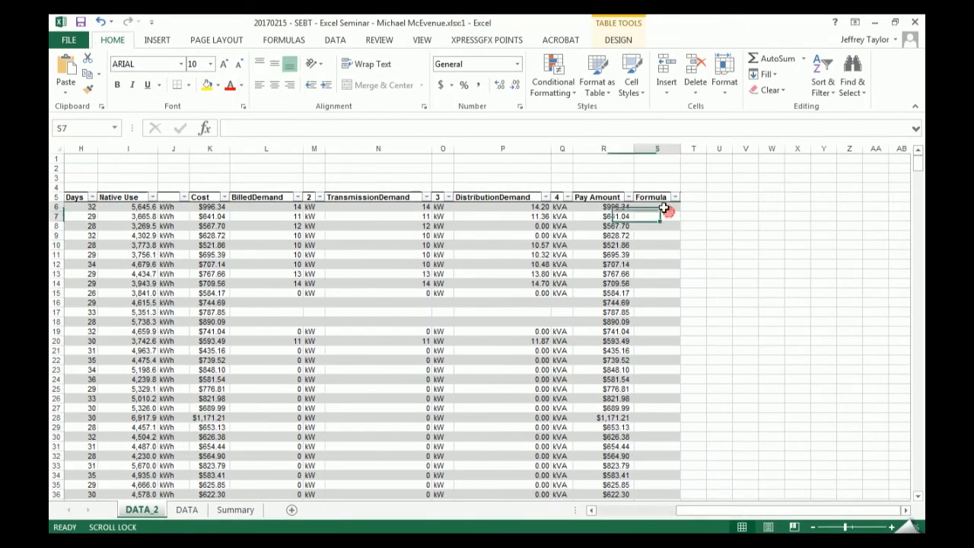
{"action": "scroll", "coordinate": [653, 264], "scroll_direction": "down", "scroll_amount": 1}
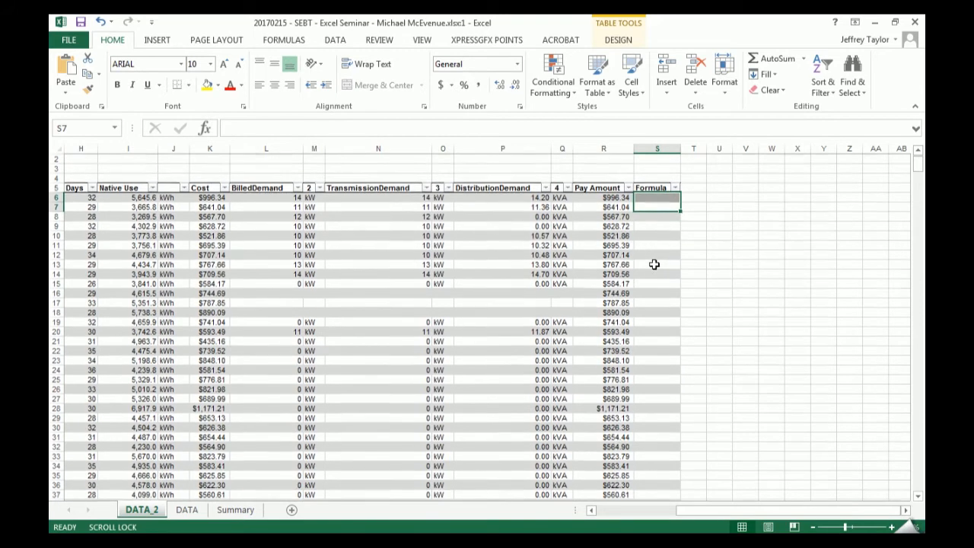
{"action": "left_click", "coordinate": [658, 198]}
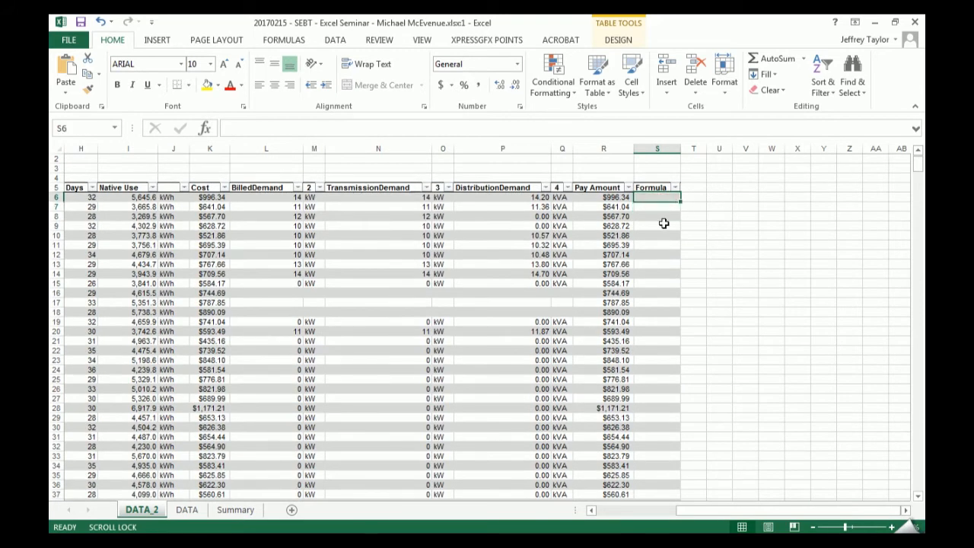
{"action": "scroll", "coordinate": [663, 223], "scroll_direction": "up", "scroll_amount": 1}
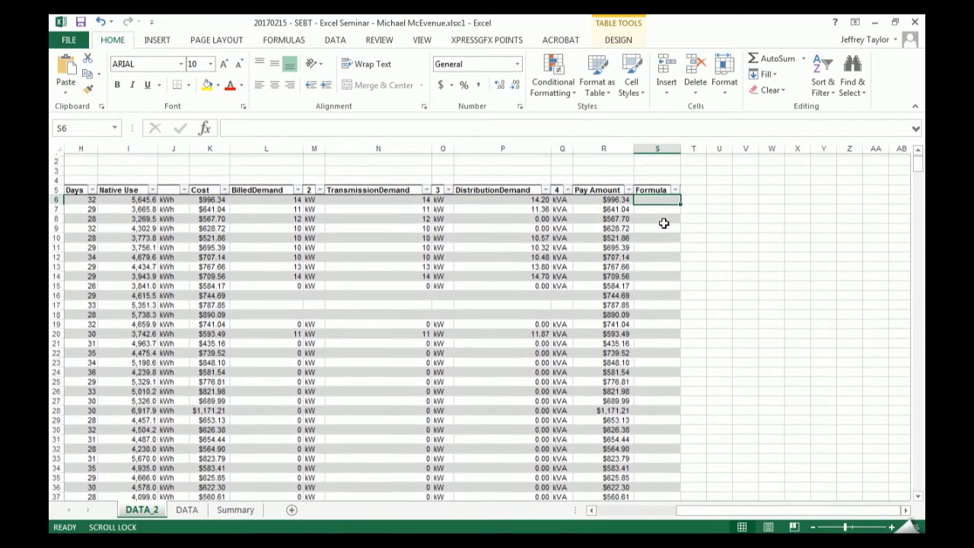
{"action": "key", "text": "Scroll_Lock"}
{"action": "key", "text": "Left"}
{"action": "key", "text": "Up"}
{"action": "key", "text": "Down"}
{"action": "key", "text": "Right"}
- Enter the formula +4545+4545+58 in S6 and check how it fills down the Formula column
{"action": "type", "text": "="}
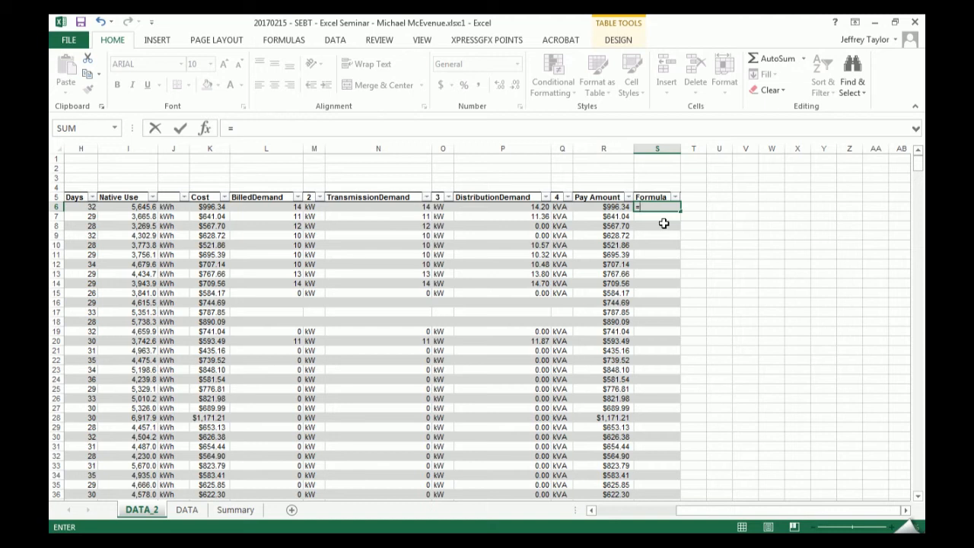
{"action": "key", "text": "BackSpace"}
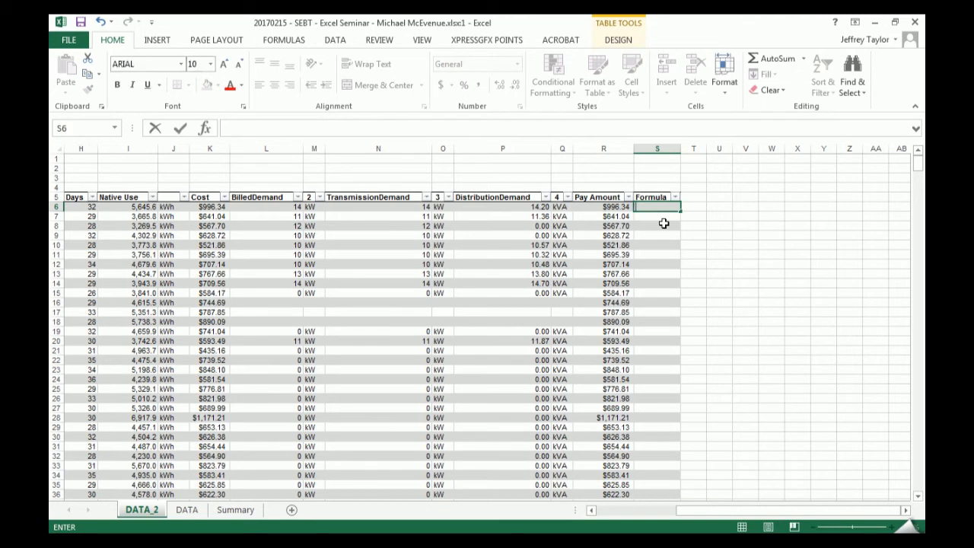
{"action": "type", "text": "+"}
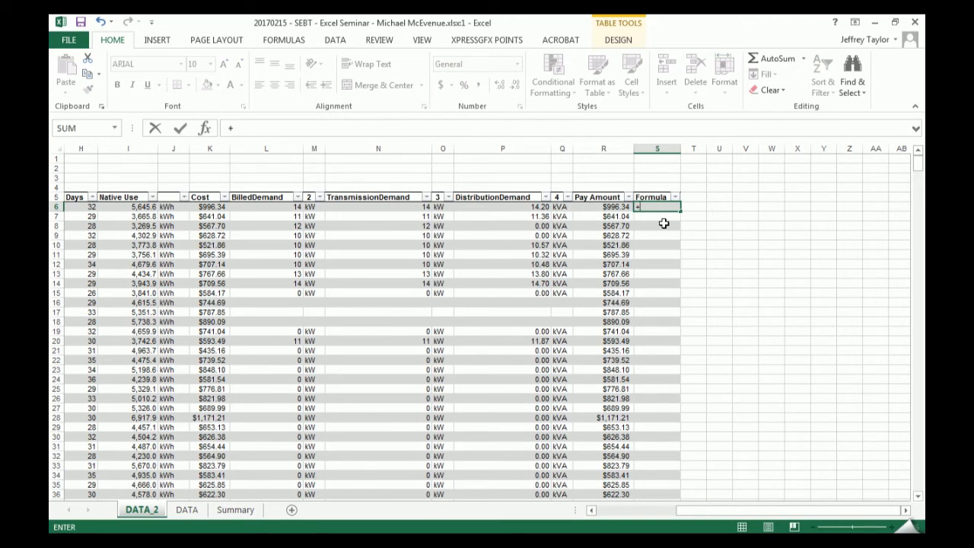
{"action": "type", "text": "4545+4545+58"}
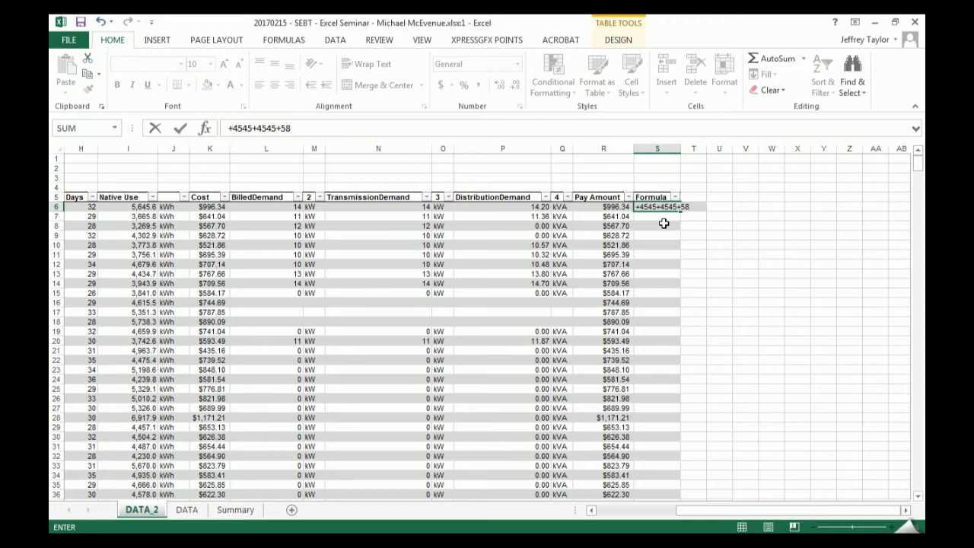
{"action": "key", "text": "Return"}
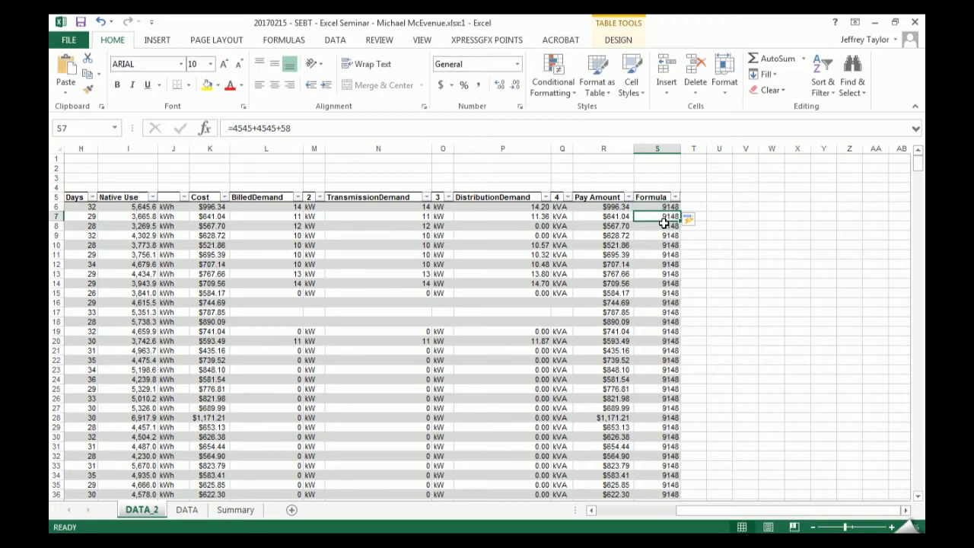
{"action": "scroll", "coordinate": [666, 235], "scroll_direction": "down", "scroll_amount": 5}
{"action": "scroll", "coordinate": [667, 236], "scroll_direction": "down", "scroll_amount": 12}
{"action": "scroll", "coordinate": [663, 240], "scroll_direction": "up", "scroll_amount": 7}
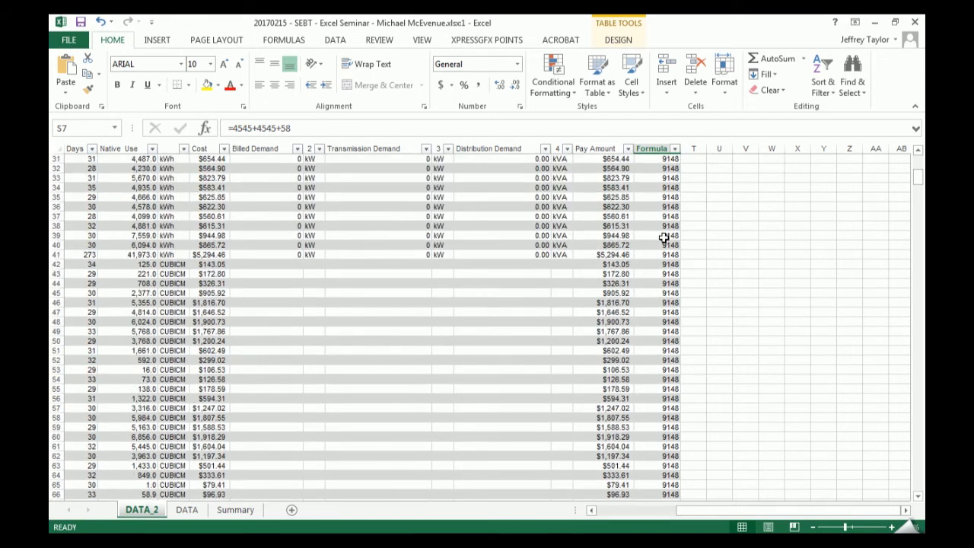
{"action": "scroll", "coordinate": [664, 240], "scroll_direction": "up", "scroll_amount": 10}
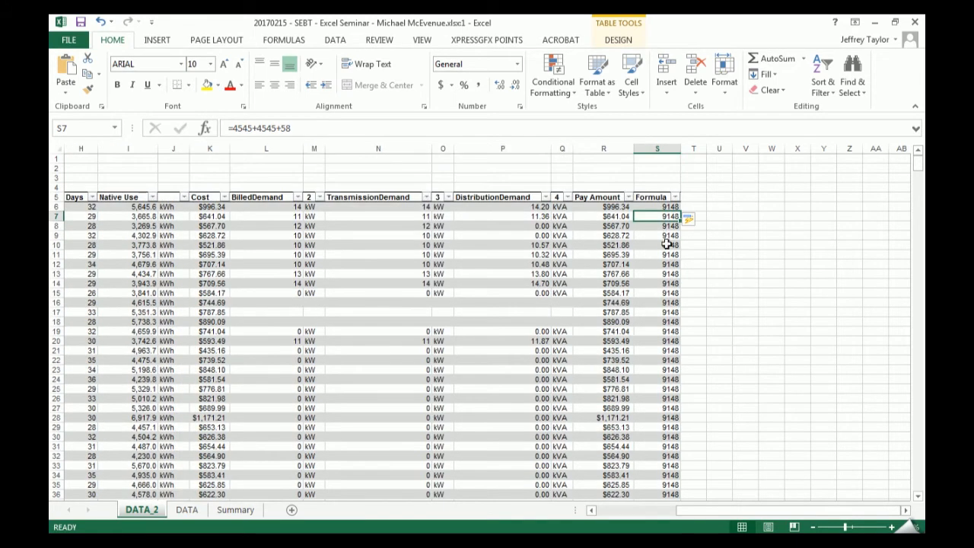
- Replace the formula in S6 with the plain value 9148
{"action": "key", "text": "Up"}
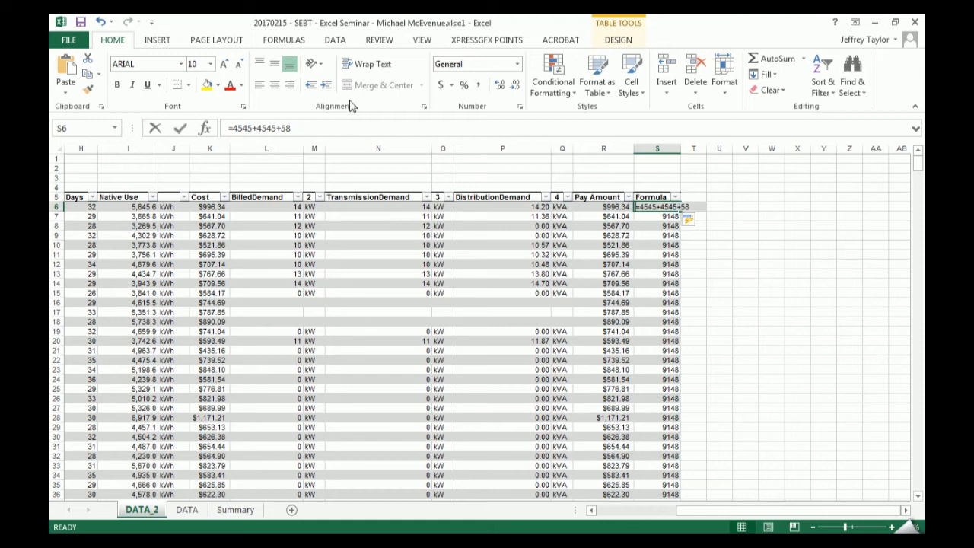
{"action": "type", "text": "+9148"}
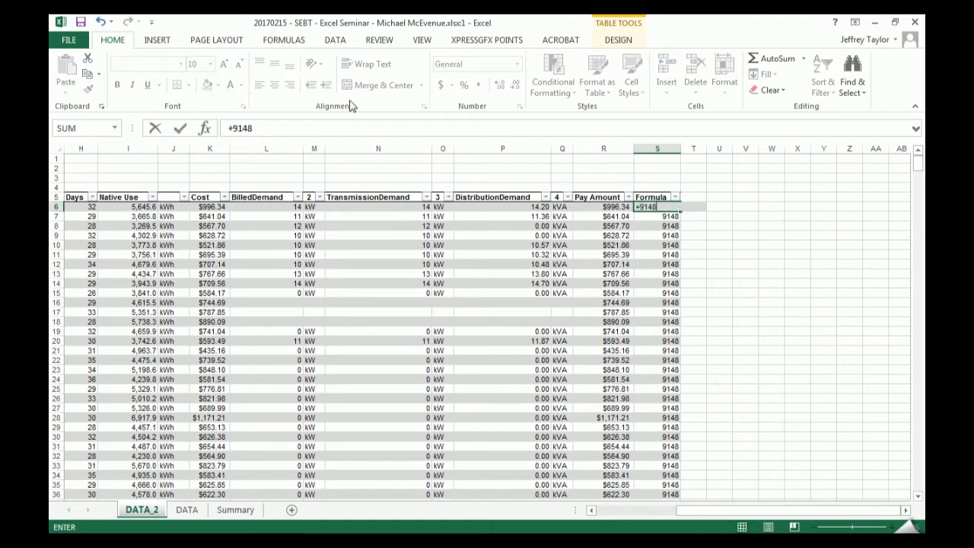
{"action": "key", "text": "Return"}
{"action": "key", "text": "Up"}
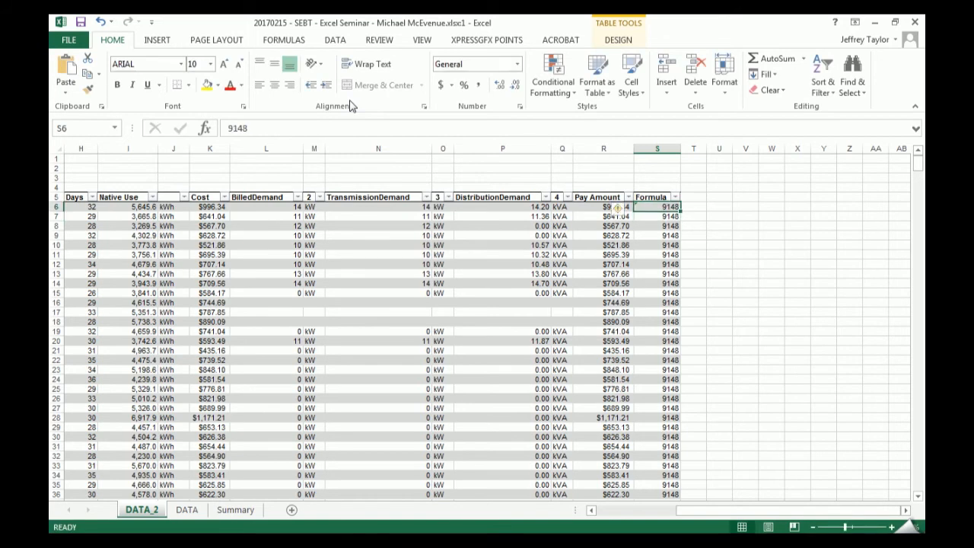
{"action": "key", "text": "F2"}
{"action": "key", "text": "Return"}
{"action": "key", "text": "Up"}
{"action": "key", "text": "F2"}
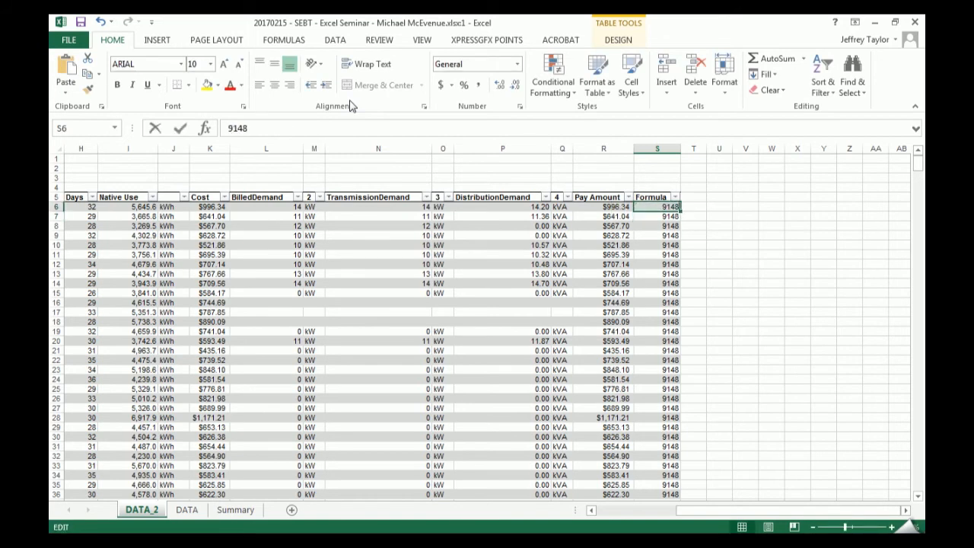
{"action": "key", "text": "Escape"}
- Turn the value in S6 into the formula =9148 and check the cells below it in the Formula column
{"action": "key", "text": "F2"}
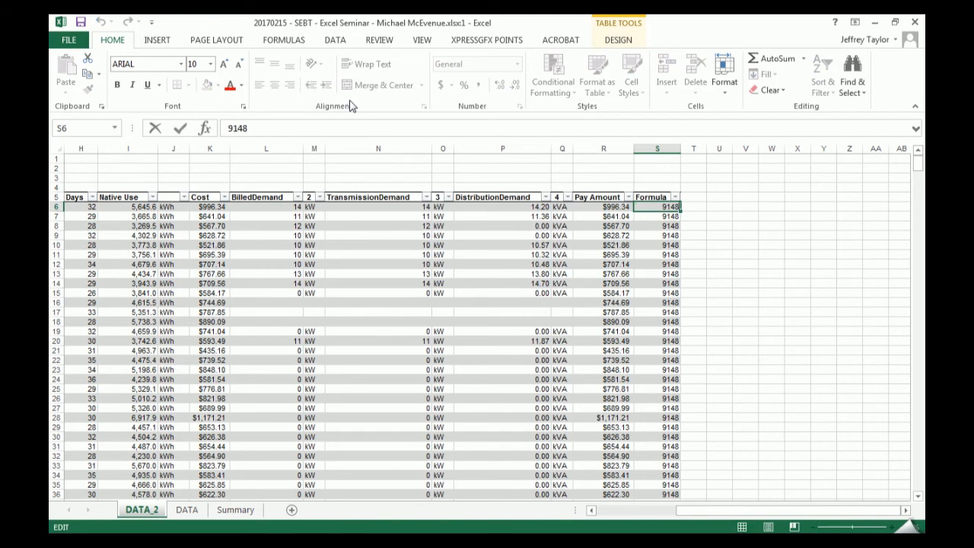
{"action": "key", "text": "Home"}
{"action": "type", "text": "="}
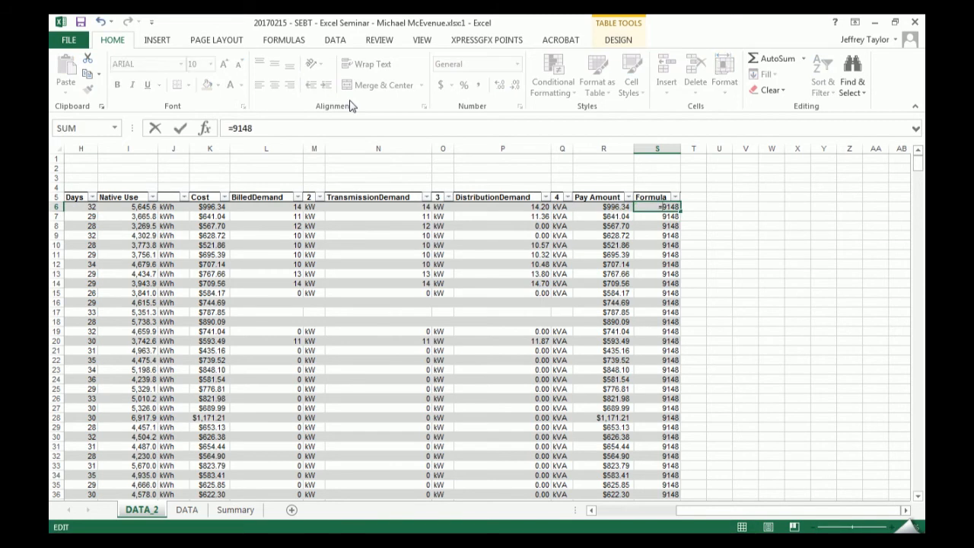
{"action": "key", "text": "Return"}
{"action": "key", "text": "Up"}
{"action": "key", "text": "Down"}
{"action": "key", "text": "Down"}
{"action": "key", "text": "Down"}
{"action": "key", "text": "Down"}
{"action": "key", "text": "Down"}
{"action": "key", "text": "Down"}
{"action": "key", "text": "Down"}
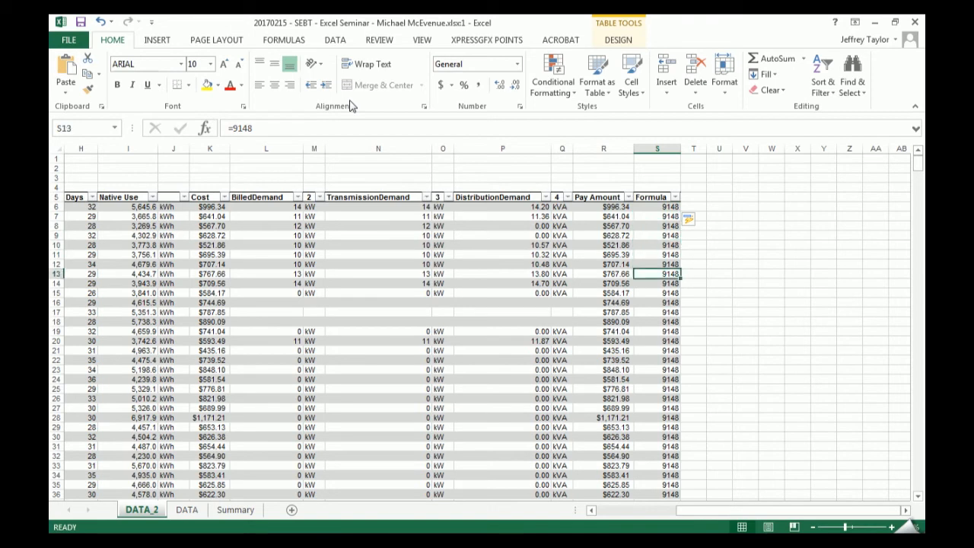
{"action": "key", "text": "Up"}
{"action": "key", "text": "Up"}
{"action": "key", "text": "Up"}
{"action": "key", "text": "Up"}
{"action": "key", "text": "Up"}
{"action": "key", "text": "Up"}
{"action": "key", "text": "Up"}
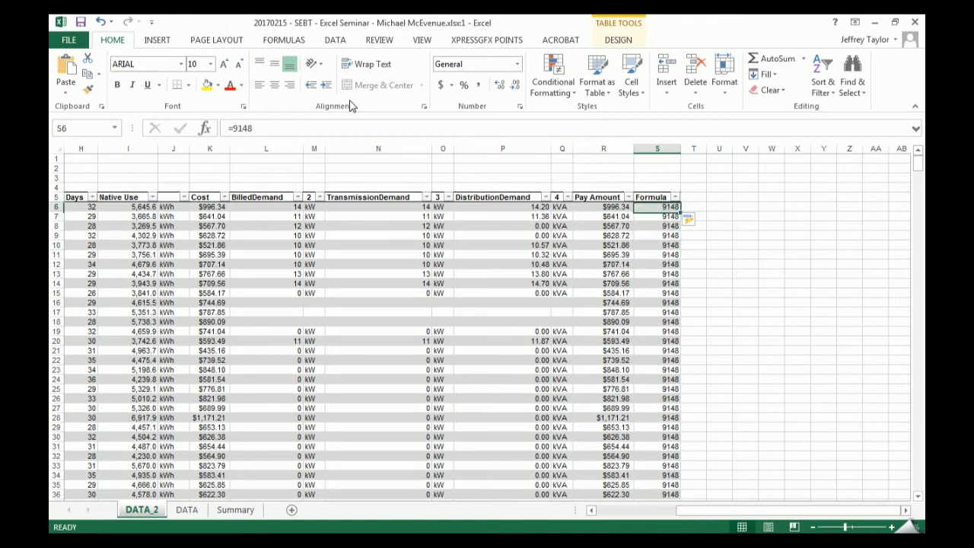
- Change the formula in S6 so that it returns a short first name as quoted text
{"action": "key", "text": "F2"}
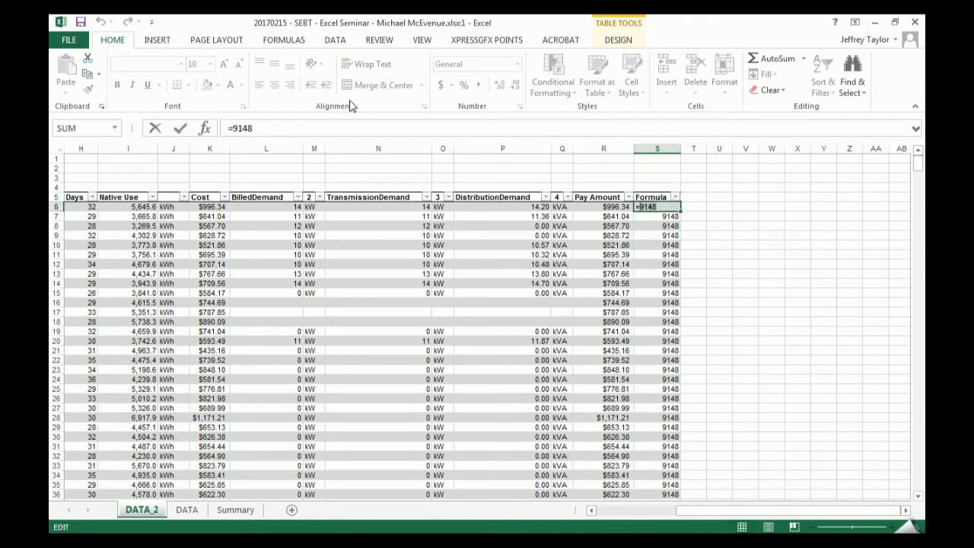
{"action": "key", "text": "BackSpace"}
{"action": "key", "text": "BackSpace"}
{"action": "key", "text": "BackSpace"}
{"action": "key", "text": "BackSpace"}
{"action": "type", "text": "\"Bob"}
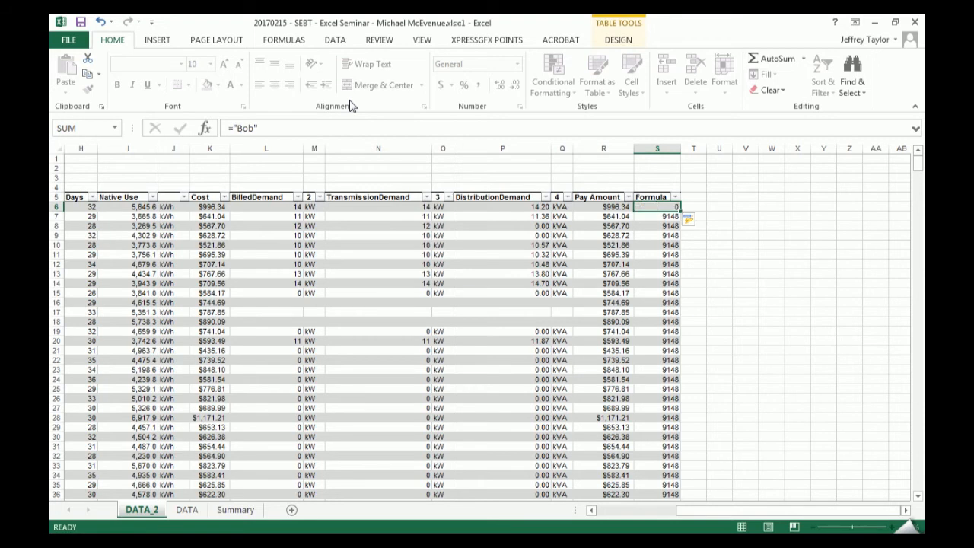
{"action": "key", "text": "Return"}
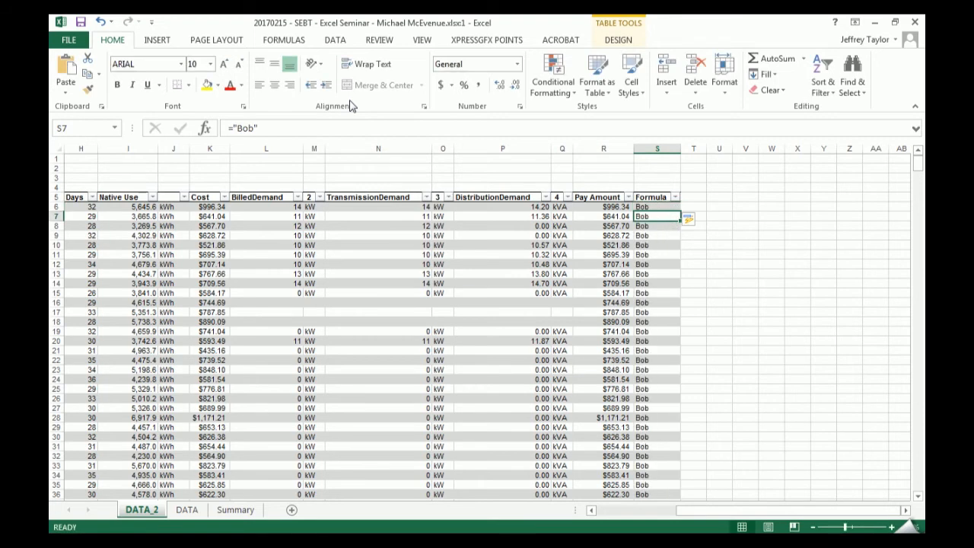
- Convert the text formula in S6 to its plain text value
{"action": "key", "text": "Up"}
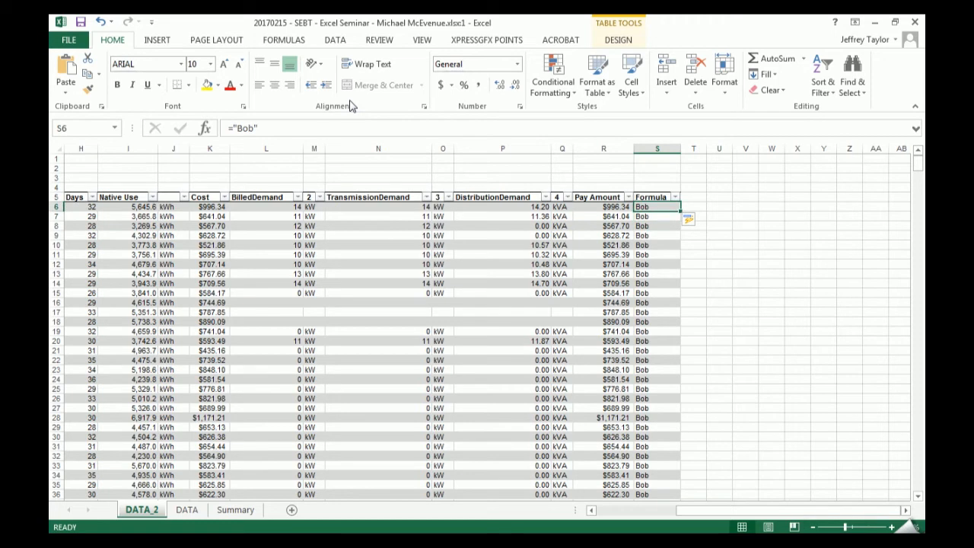
{"action": "key", "text": "F2"}
{"action": "key", "text": "Return"}
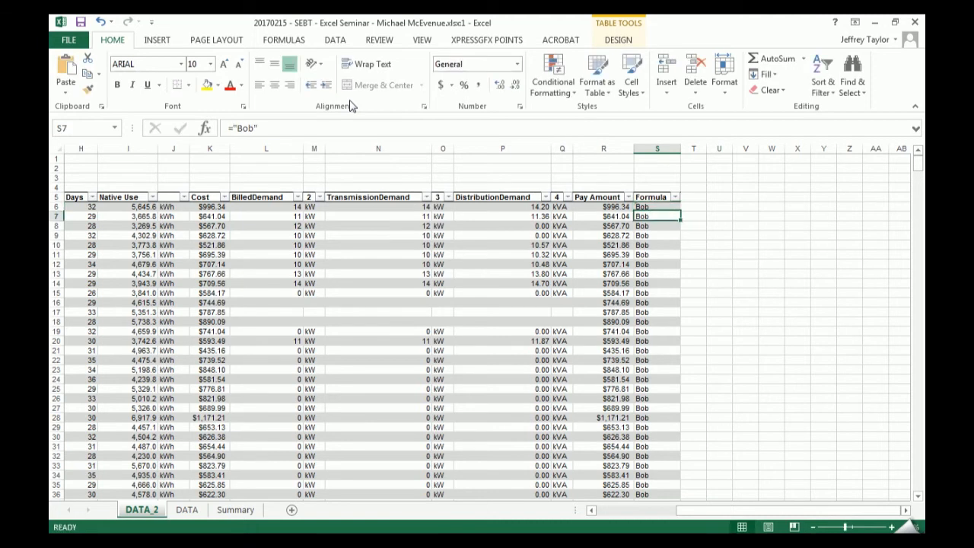
{"action": "key", "text": "Up"}
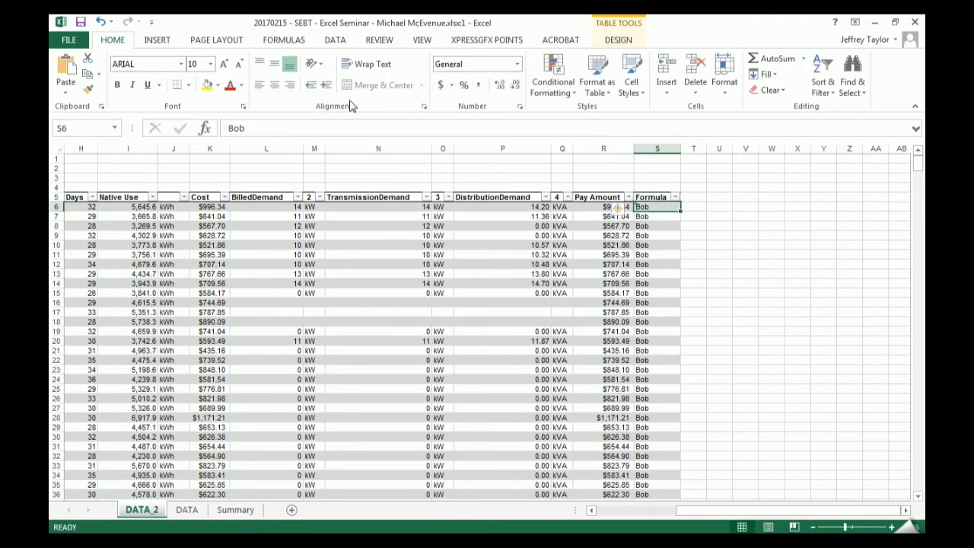
- Toggle the selection of the Formula table column with and without its header, ending on the data cells only
{"action": "left_click", "coordinate": [655, 192]}
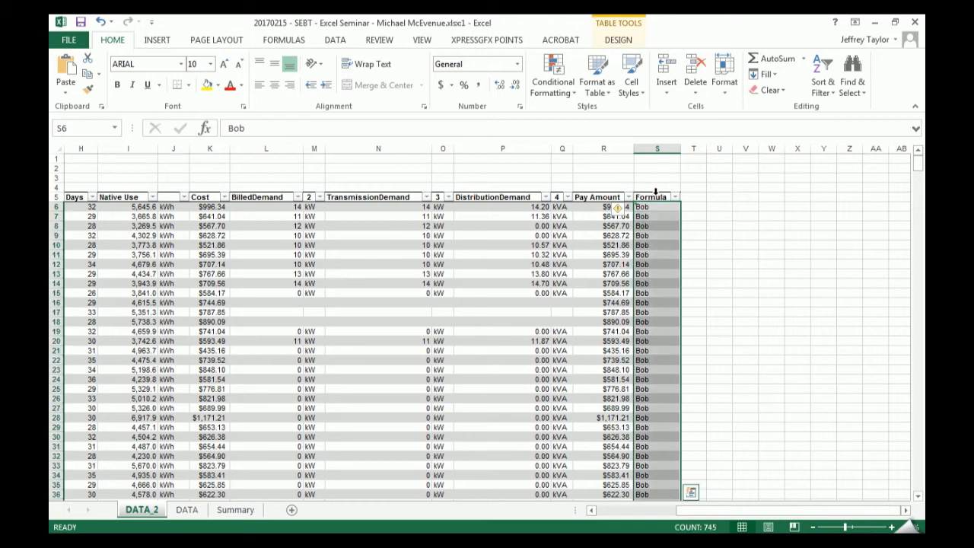
{"action": "left_click", "coordinate": [654, 191]}
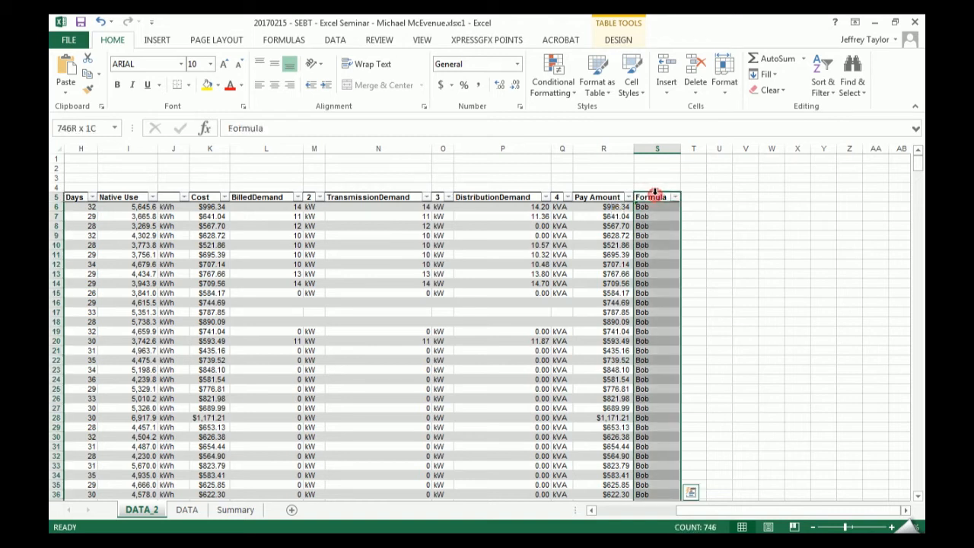
{"action": "left_click", "coordinate": [655, 192]}
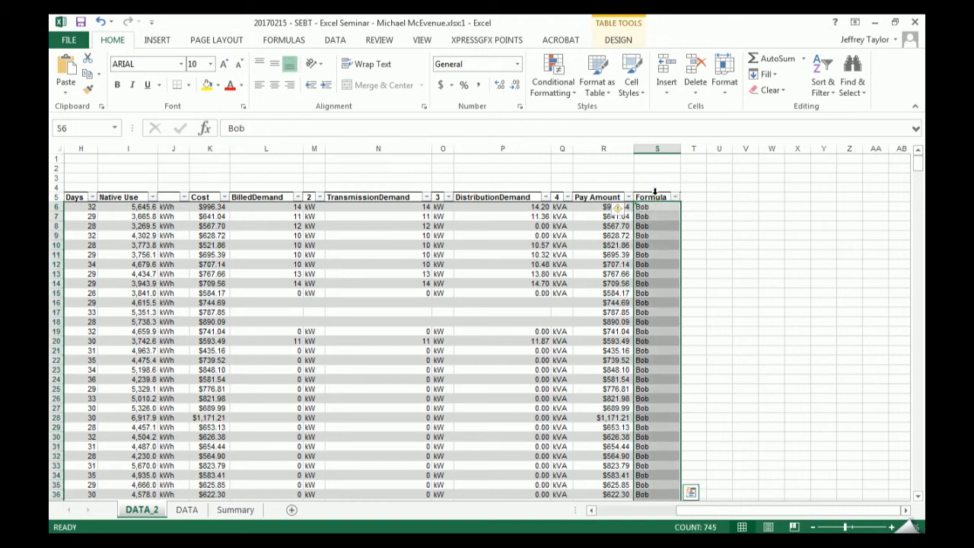
- Select the Formula table column with its header, reduce the selection to its data cells, and check it down to the last table row
{"action": "left_click", "coordinate": [655, 191]}
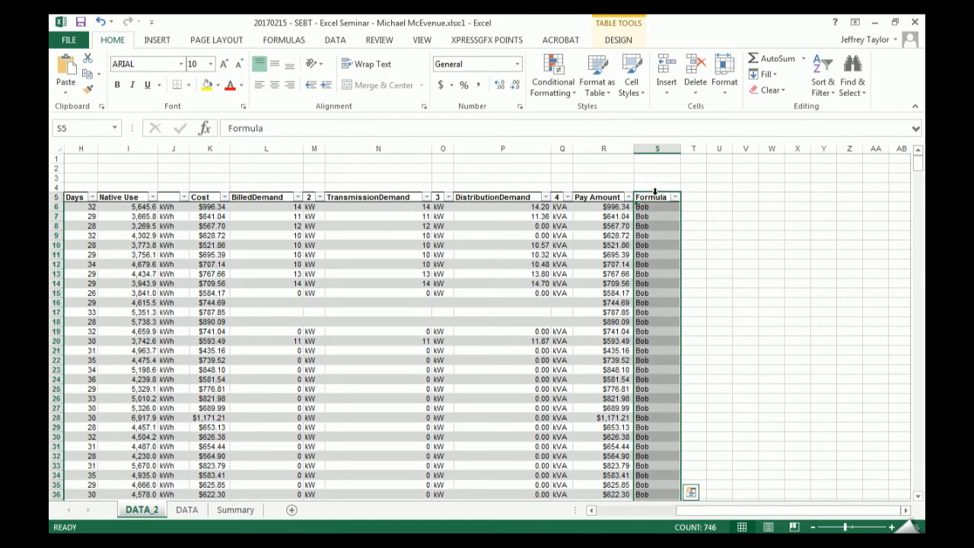
{"action": "left_click", "coordinate": [655, 192]}
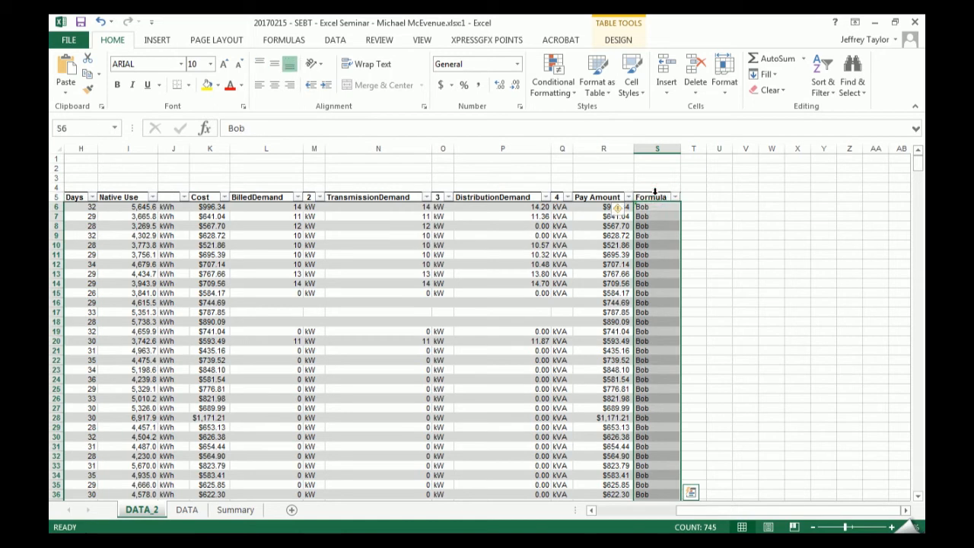
{"action": "left_click_drag", "start_coordinate": [917, 162], "coordinate": [917, 524]}
{"action": "scroll", "coordinate": [744, 452], "scroll_direction": "down", "scroll_amount": 6}
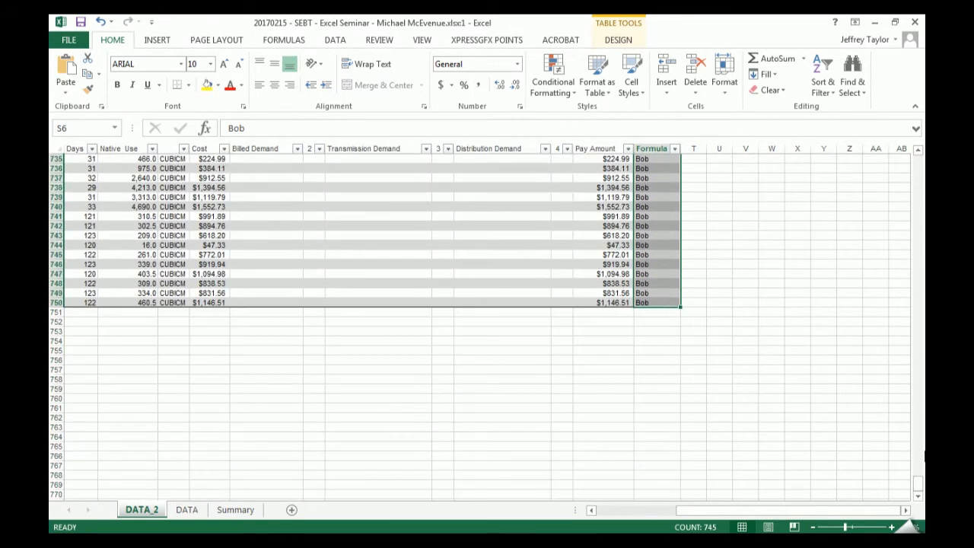
{"action": "left_click_drag", "start_coordinate": [918, 483], "coordinate": [883, 82]}
- Fill the entire worksheet column S with yellow, check how far the fill extends below the table, and undo it
{"action": "left_click", "coordinate": [657, 150]}
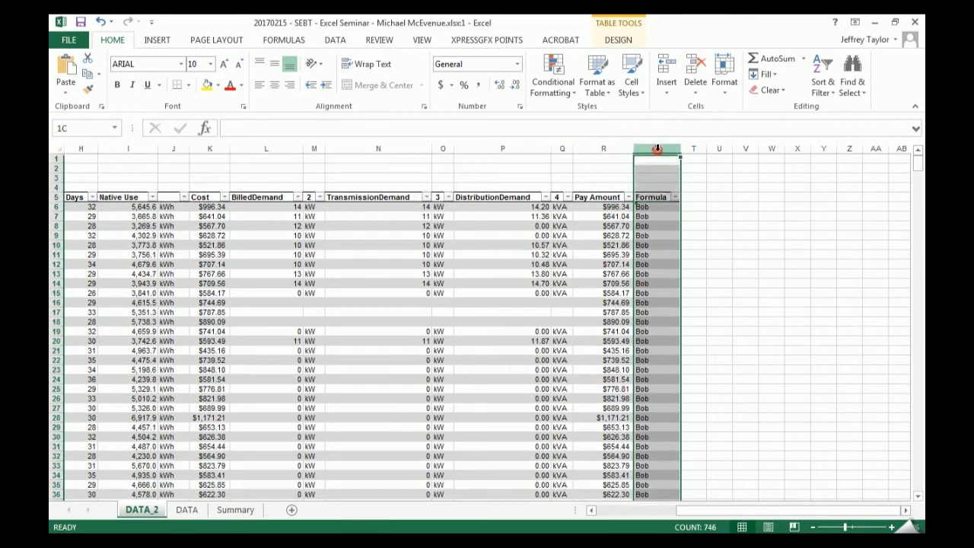
{"action": "left_click_drag", "start_coordinate": [915, 163], "coordinate": [917, 484]}
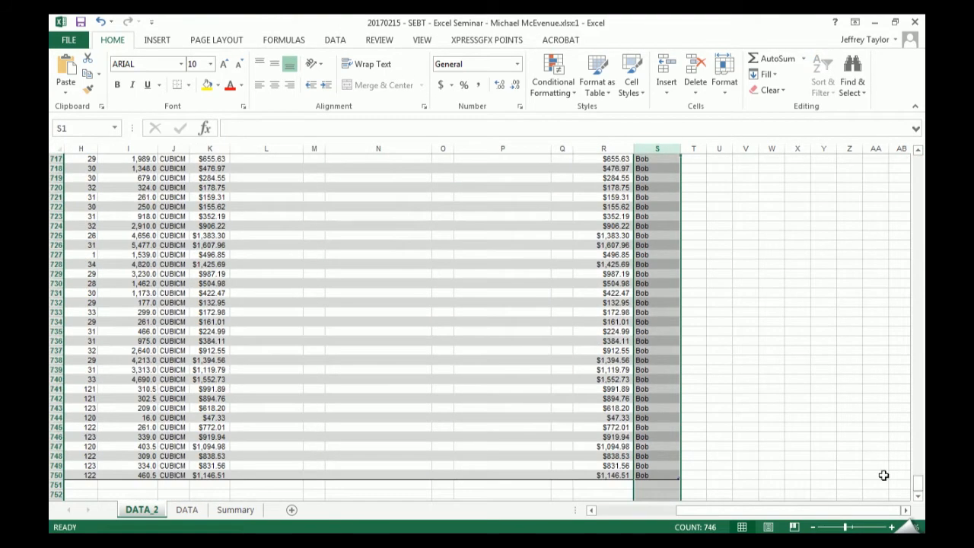
{"action": "scroll", "coordinate": [826, 400], "scroll_direction": "down", "scroll_amount": 17}
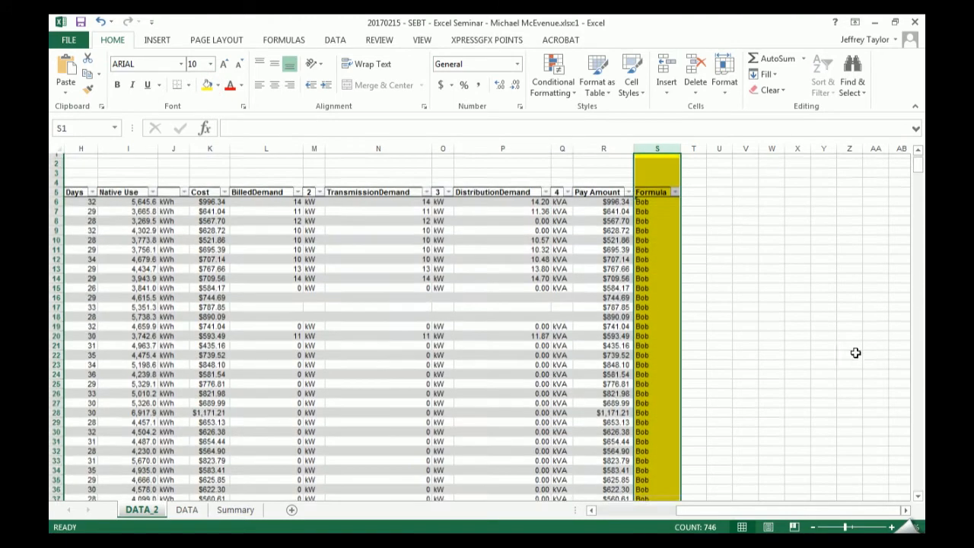
{"action": "scroll", "coordinate": [847, 343], "scroll_direction": "down", "scroll_amount": 20}
{"action": "left_click_drag", "start_coordinate": [919, 197], "coordinate": [807, 404]}
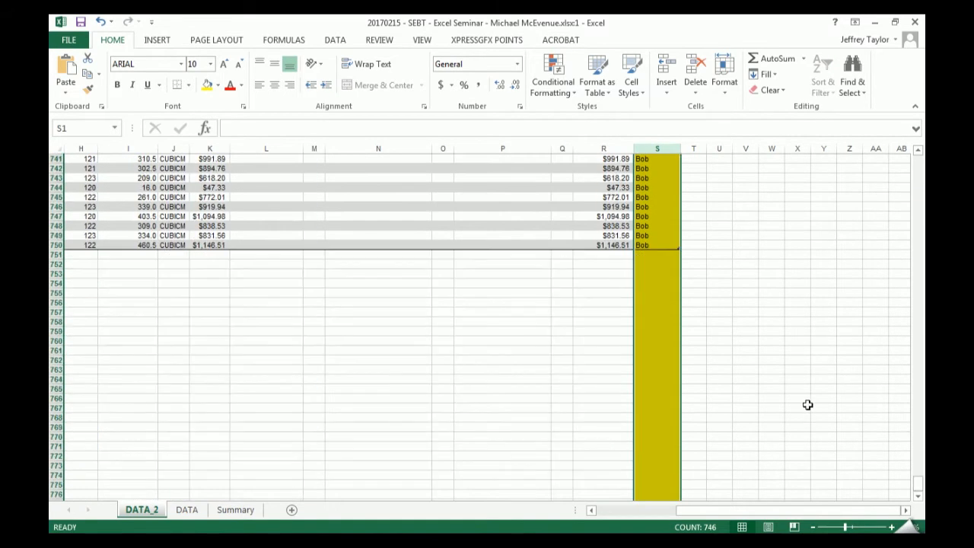
{"action": "scroll", "coordinate": [807, 405], "scroll_direction": "up", "scroll_amount": 20}
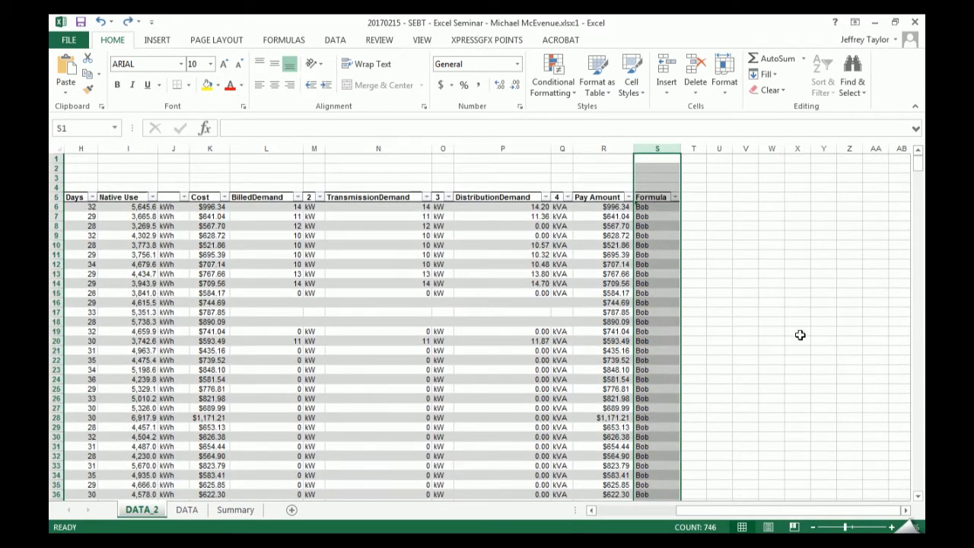
- Fill only the data cells of the Formula table column with yellow and check the fill at the table's end
{"action": "left_click", "coordinate": [641, 192]}
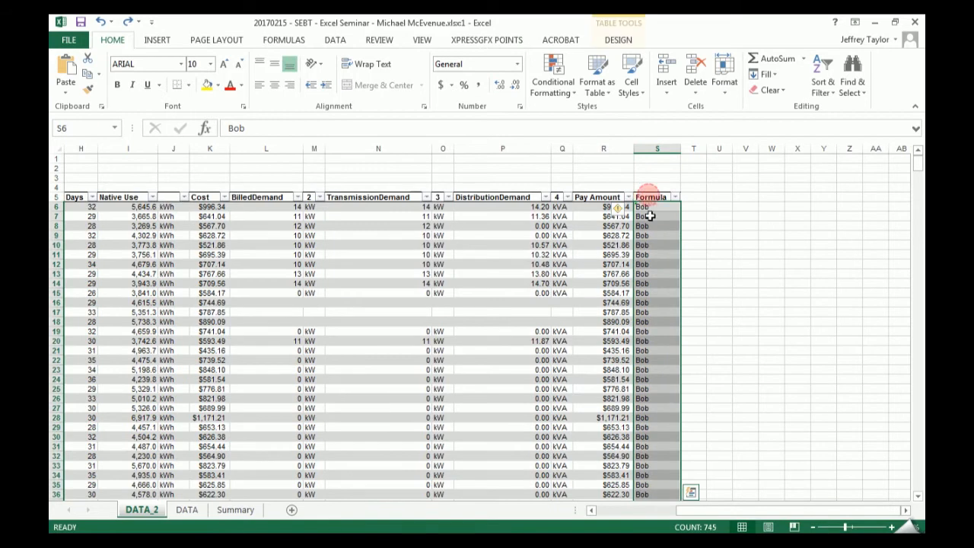
{"action": "left_click", "coordinate": [207, 85]}
{"action": "left_click_drag", "start_coordinate": [918, 162], "coordinate": [912, 515]}
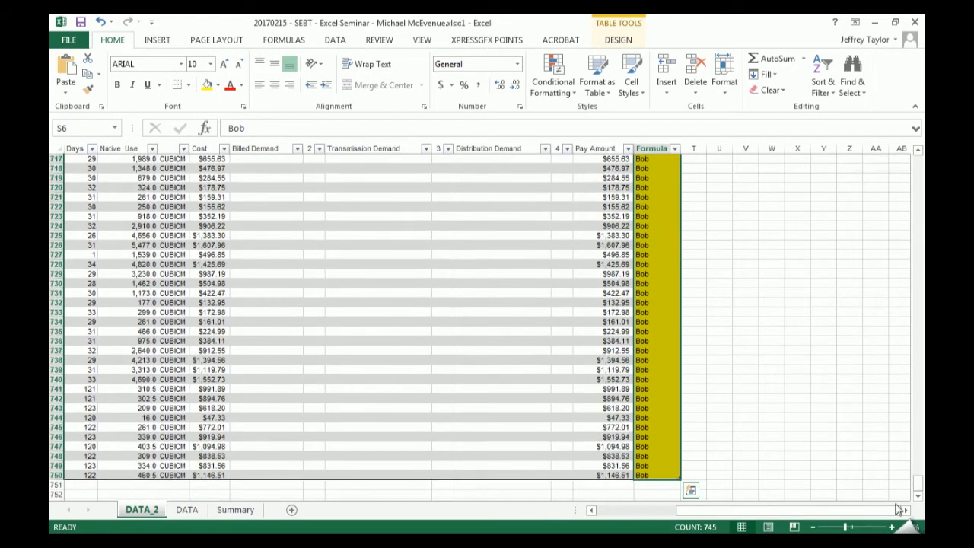
{"action": "scroll", "coordinate": [766, 464], "scroll_direction": "down", "scroll_amount": 1}
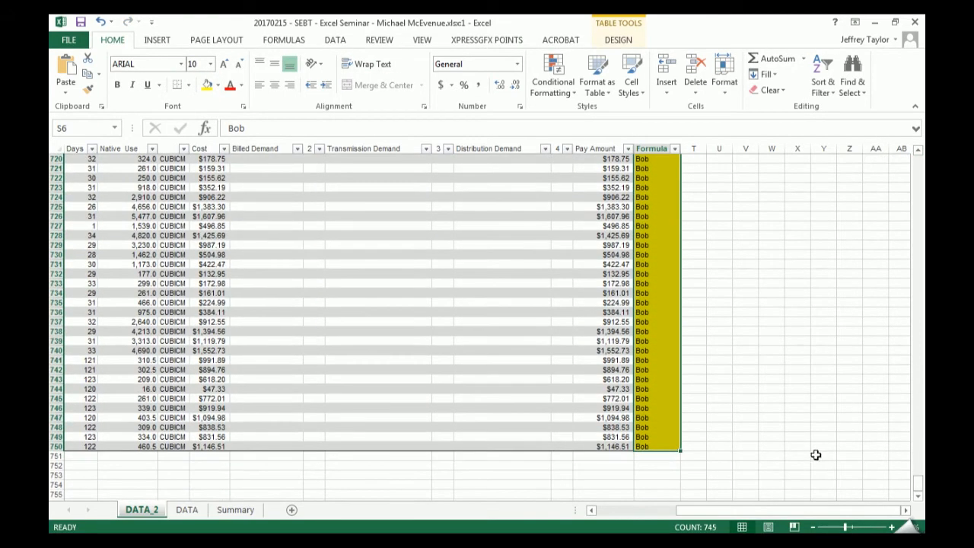
- Clear the contents and remove the fill color from all data cells of the Formula column
{"action": "key", "text": "Delete"}
{"action": "key", "text": "End"}
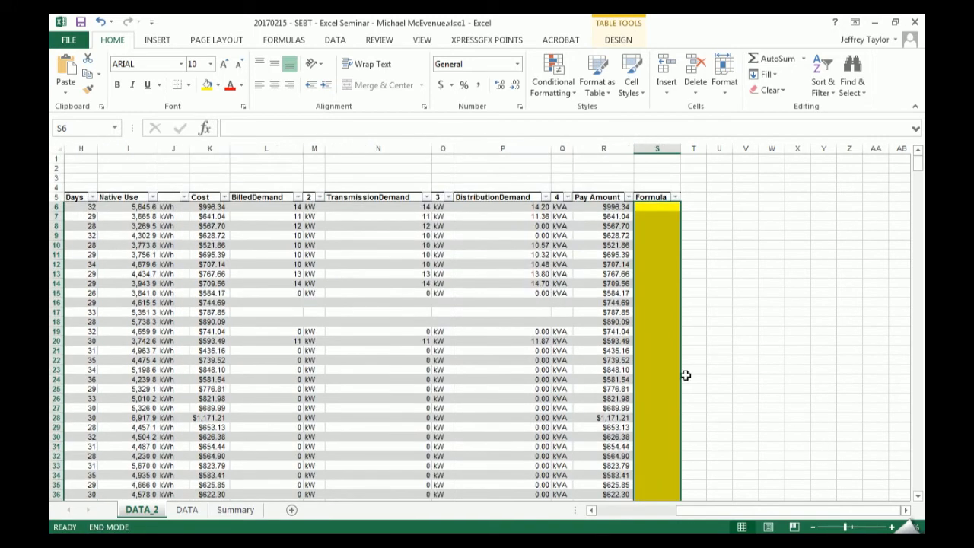
{"action": "left_click", "coordinate": [219, 85]}
{"action": "left_click", "coordinate": [228, 207]}
- Build a formula in S6 that adds the row's Pay Amount and Cost, and cancel the entry
{"action": "left_click", "coordinate": [656, 208]}
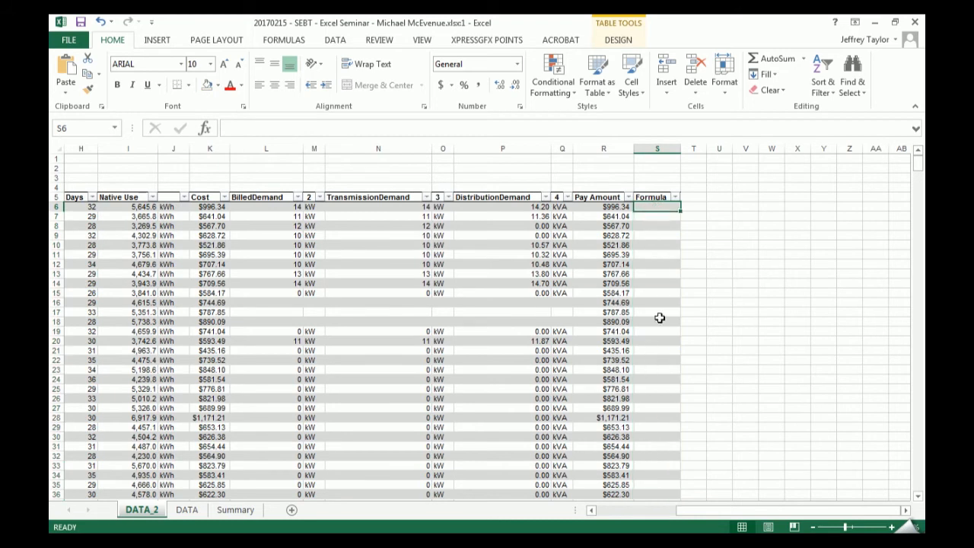
{"action": "type", "text": "="}
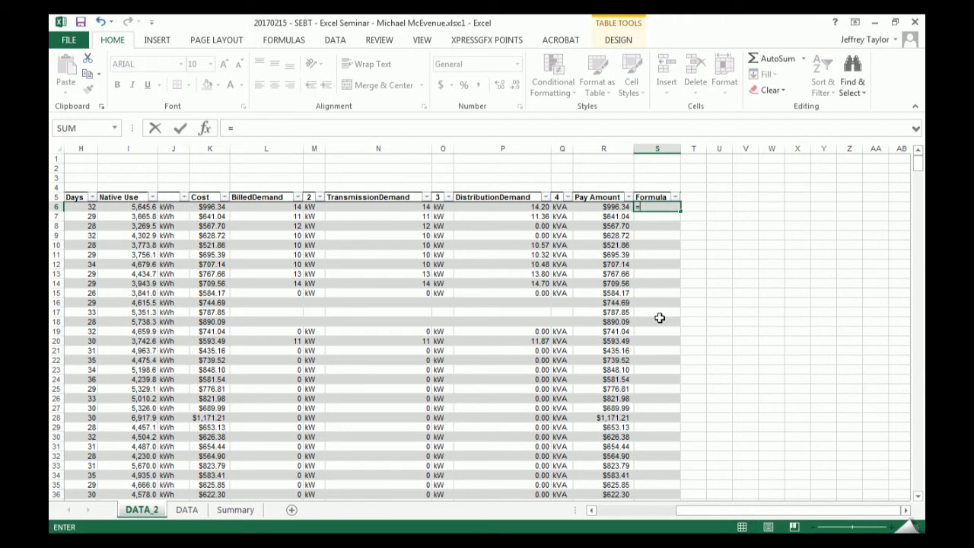
{"action": "key", "text": "BackSpace"}
{"action": "type", "text": "+"}
{"action": "key", "text": "Left"}
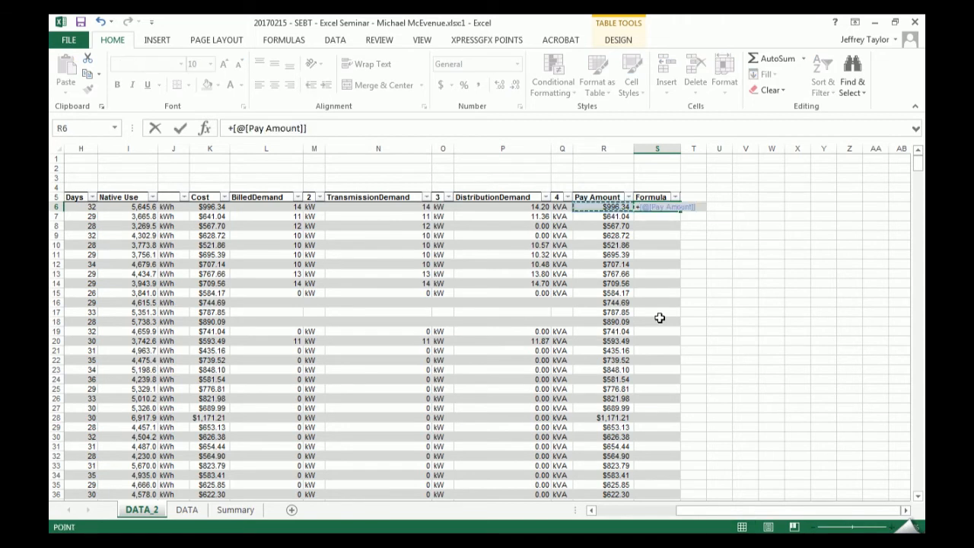
{"action": "type", "text": "+"}
{"action": "key", "text": "Left"}
{"action": "key", "text": "Left"}
{"action": "key", "text": "Left"}
{"action": "key", "text": "Left"}
{"action": "key", "text": "Left"}
{"action": "key", "text": "Left"}
{"action": "key", "text": "Left"}
{"action": "key", "text": "Left"}
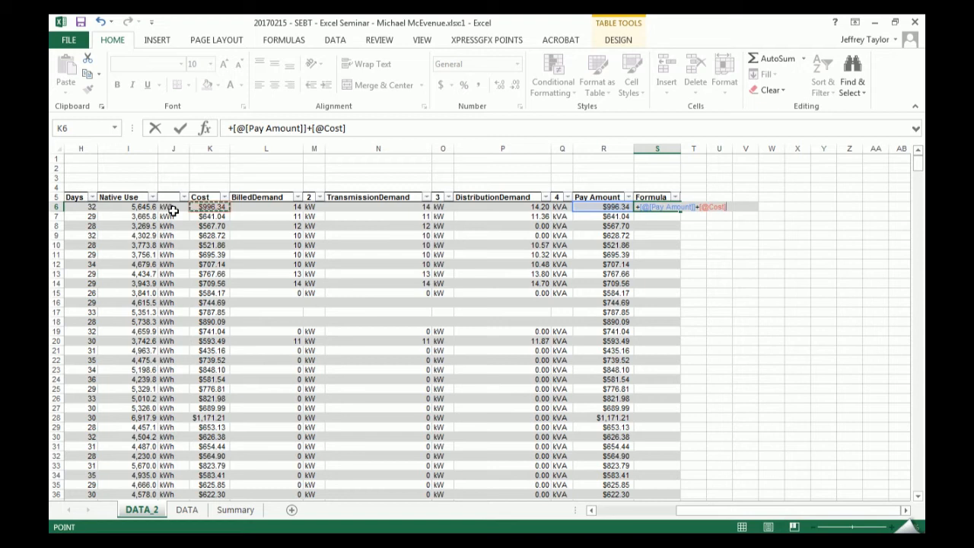
{"action": "key", "text": "Escape"}
- Enter the sample values 22 in Q2 and 332 in O2, above the table
{"action": "key", "text": "Up"}
{"action": "key", "text": "Up"}
{"action": "key", "text": "Up"}
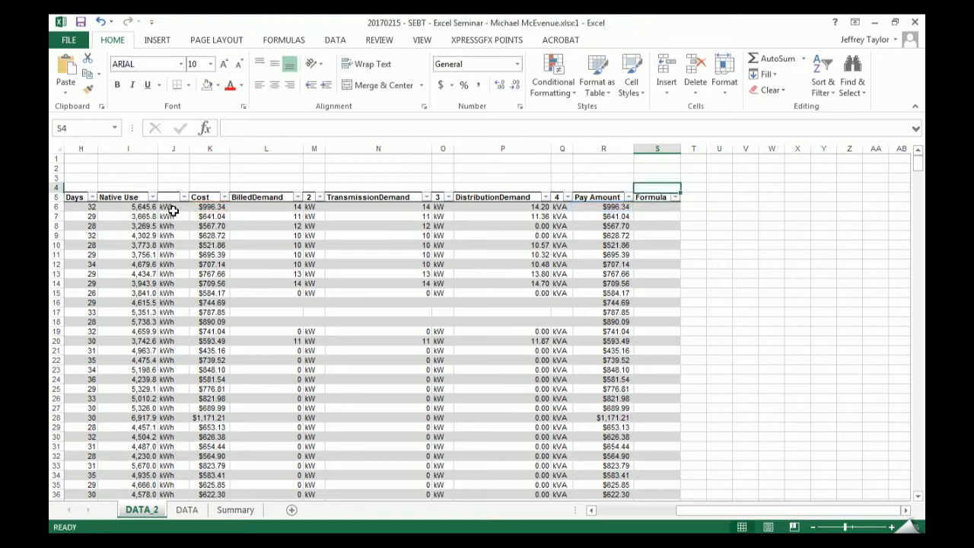
{"action": "key", "text": "Left"}
{"action": "key", "text": "Left"}
{"action": "key", "text": "Up"}
{"action": "type", "text": "w"}
{"action": "key", "text": "BackSpace"}
{"action": "type", "text": "22"}
{"action": "key", "text": "Left"}
{"action": "key", "text": "Left"}
{"action": "type", "text": "332"}
{"action": "key", "text": "Right"}
{"action": "key", "text": "Right"}
{"action": "key", "text": "Right"}
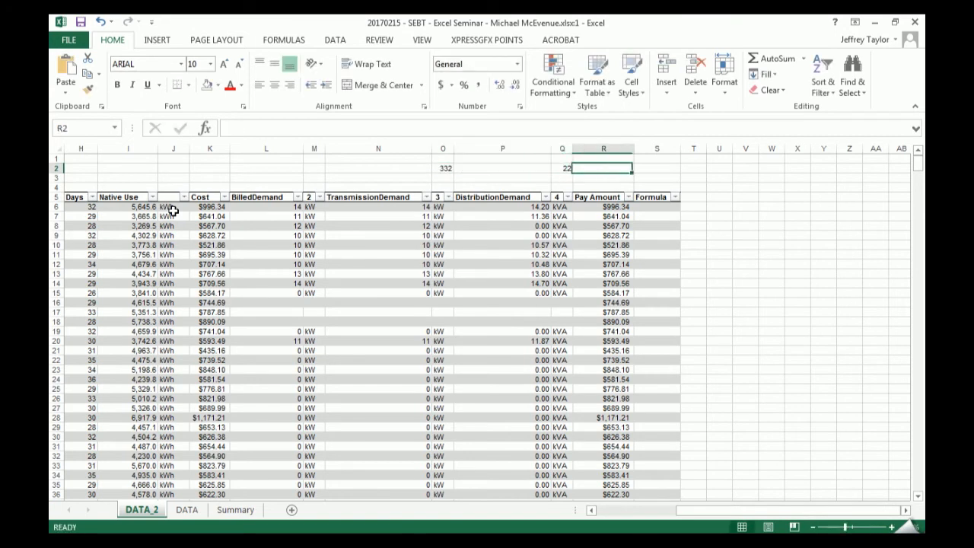
- Try the ordinary cell reference formula =Q2+O2 in R2, without keeping it
{"action": "type", "text": "="}
{"action": "key", "text": "Left"}
{"action": "type", "text": "+"}
{"action": "key", "text": "Left"}
{"action": "key", "text": "Left"}
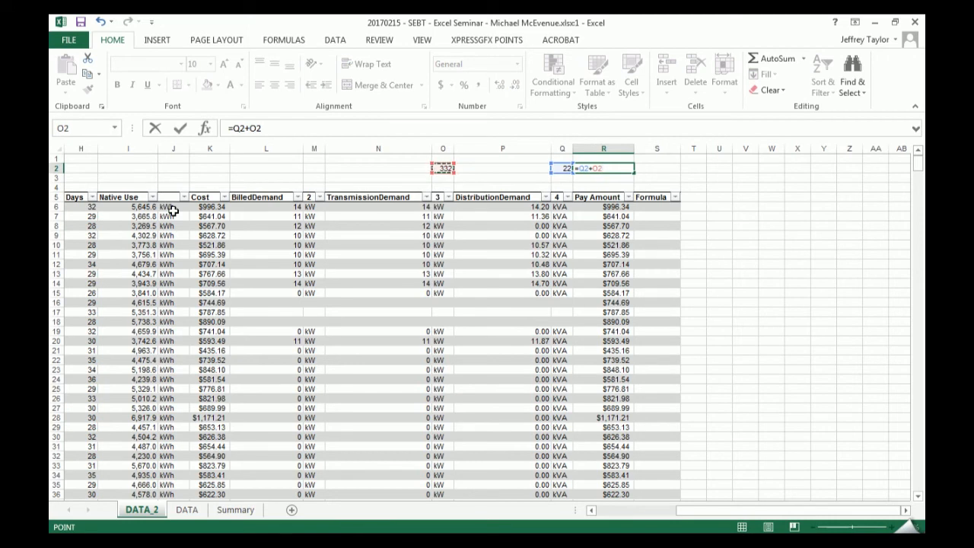
{"action": "key", "text": "Return"}
- Build a formula in S6 that adds the row's Pay Amount, Distribution Demand and Cost using table column references
{"action": "key", "text": "Down"}
{"action": "key", "text": "Down"}
{"action": "key", "text": "Right"}
{"action": "key", "text": "Down"}
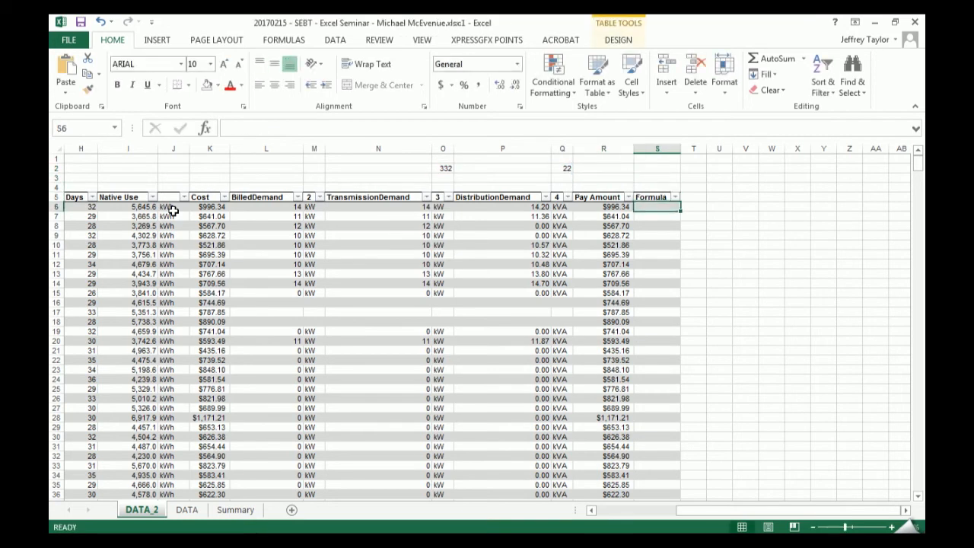
{"action": "type", "text": "="}
{"action": "key", "text": "Left"}
{"action": "type", "text": "-+"}
{"action": "key", "text": "BackSpace"}
{"action": "key", "text": "BackSpace"}
{"action": "type", "text": "+"}
{"action": "key", "text": "Left"}
{"action": "key", "text": "Left"}
{"action": "key", "text": "Left"}
{"action": "type", "text": "+"}
{"action": "key", "text": "Left"}
{"action": "key", "text": "Left"}
{"action": "key", "text": "Left"}
{"action": "key", "text": "Left"}
{"action": "key", "text": "Left"}
{"action": "key", "text": "Left"}
{"action": "key", "text": "Left"}
{"action": "key", "text": "Left"}
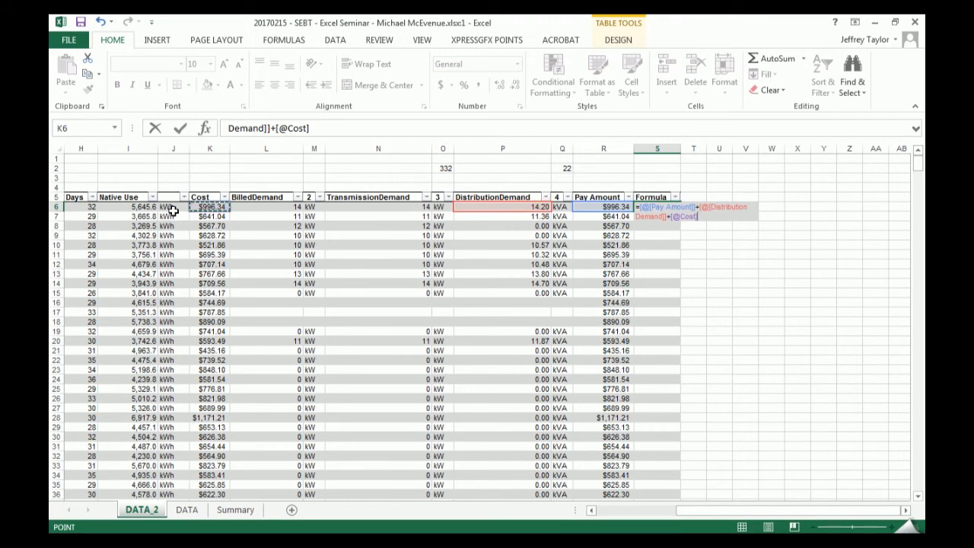
- Expand the formula bar to examine the Distribution Demand reference in the S6 formula, and cancel the entry
{"action": "left_click", "coordinate": [327, 133]}
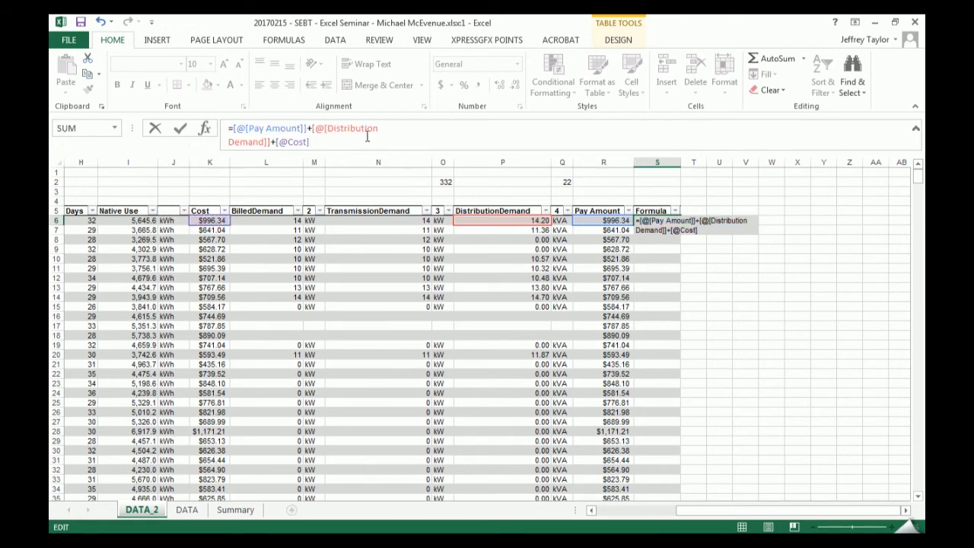
{"action": "left_click_drag", "start_coordinate": [271, 142], "coordinate": [309, 129]}
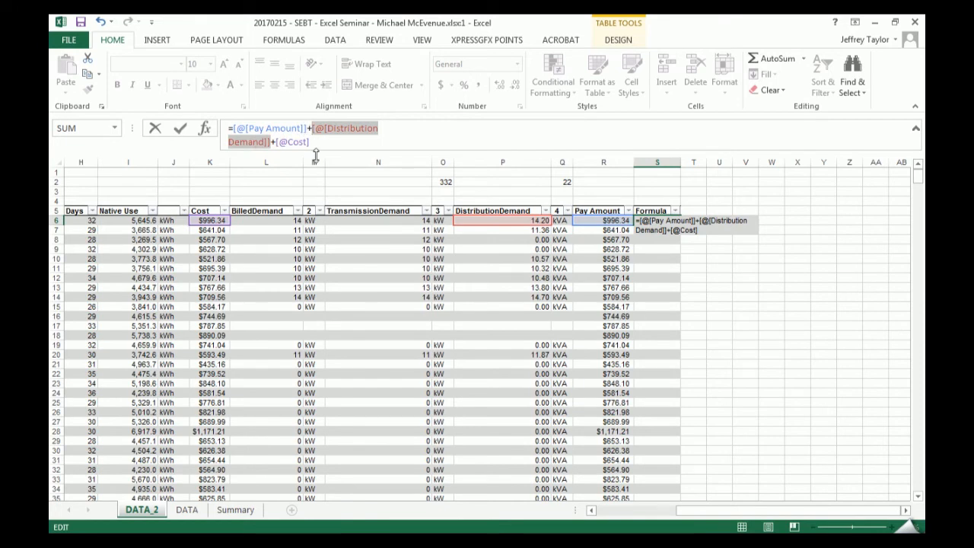
{"action": "key", "text": "Escape"}
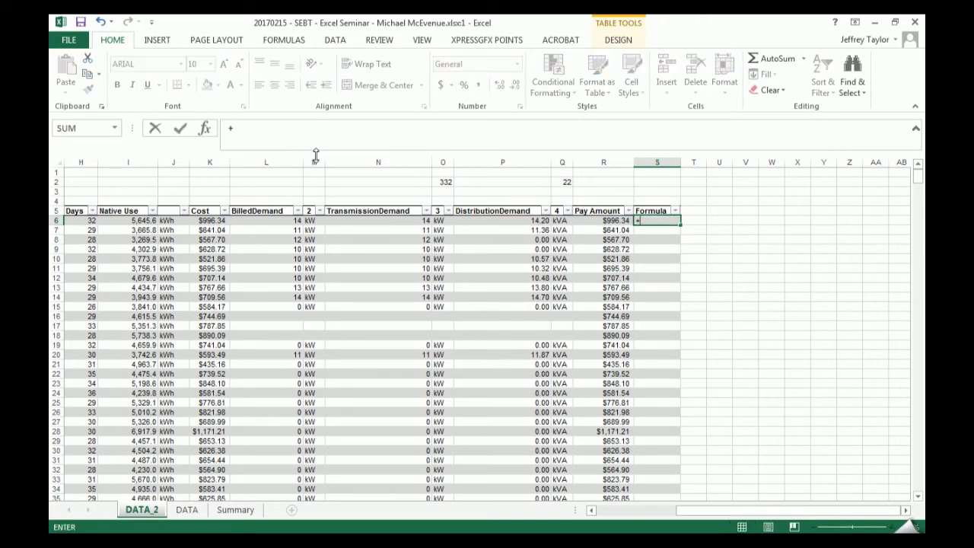
{"action": "type", "text": "="}
{"action": "key", "text": "Left"}
{"action": "key", "text": "Left"}
{"action": "key", "text": "Left"}
{"action": "key", "text": "Left"}
{"action": "key", "text": "Left"}
{"action": "key", "text": "Left"}
{"action": "key", "text": "Left"}
{"action": "key", "text": "Left"}
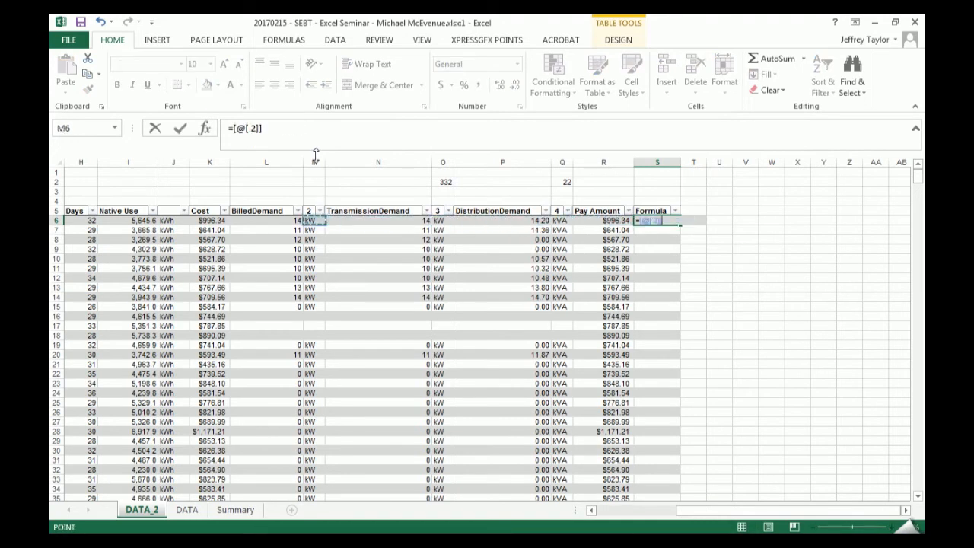
{"action": "type", "text": "+"}
{"action": "key", "text": "Right"}
{"action": "key", "text": "Right"}
{"action": "key", "text": "Left"}
{"action": "key", "text": "Left"}
{"action": "key", "text": "Left"}
{"action": "key", "text": "Left"}
{"action": "key", "text": "Right"}
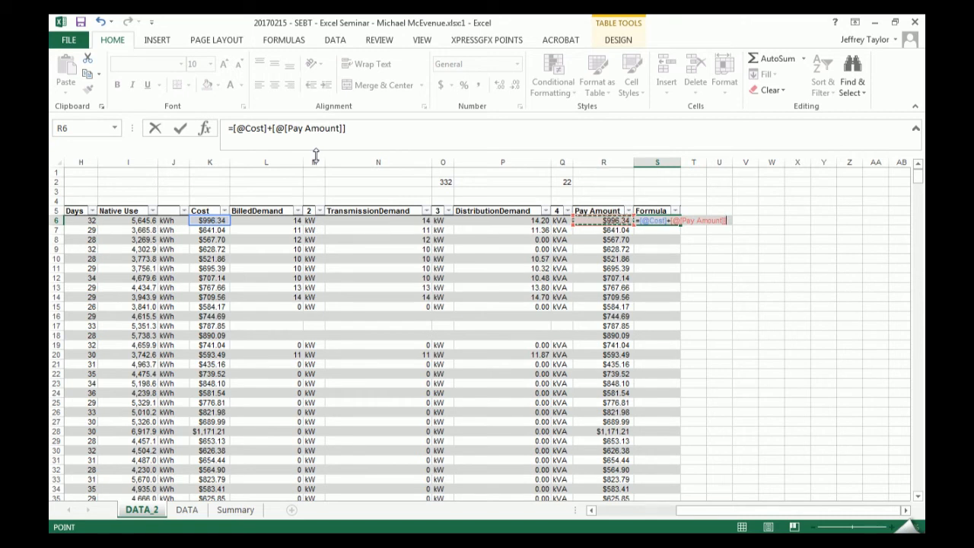
{"action": "type", "text": "\\"}
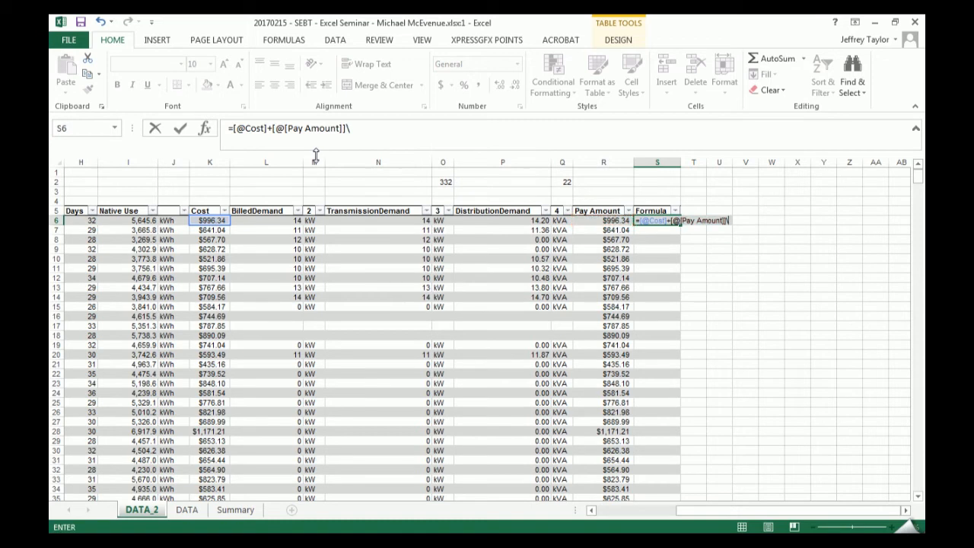
{"action": "key", "text": "BackSpace"}
{"action": "key", "text": "Return"}
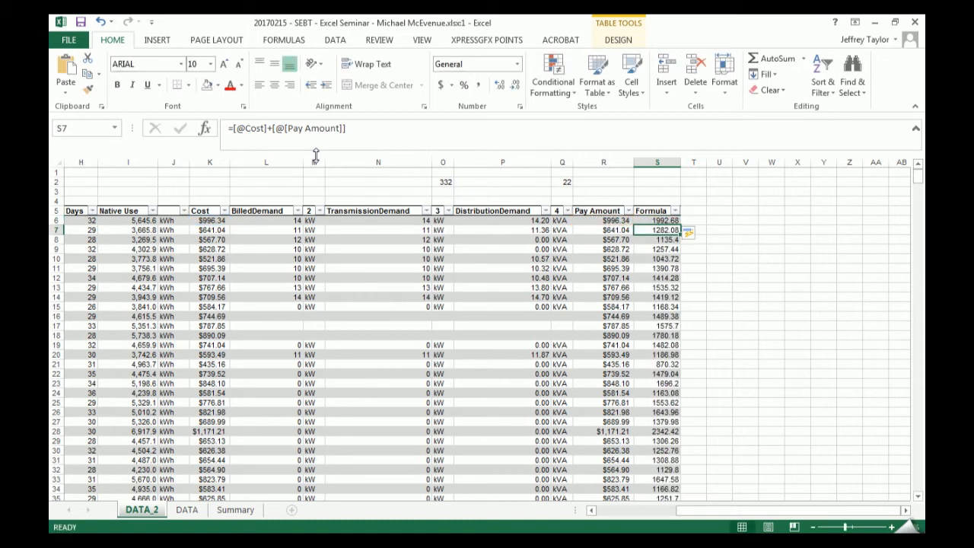
{"action": "key", "text": "Down"}
{"action": "key", "text": "Down"}
{"action": "key", "text": "Down"}
{"action": "key", "text": "Down"}
{"action": "key", "text": "Down"}
{"action": "key", "text": "Down"}
{"action": "key", "text": "Down"}
{"action": "key", "text": "Down"}
{"action": "key", "text": "Down"}
{"action": "key", "text": "Down"}
{"action": "key", "text": "Down"}
{"action": "key", "text": "Down"}
{"action": "key", "text": "Down"}
{"action": "key", "text": "Down"}
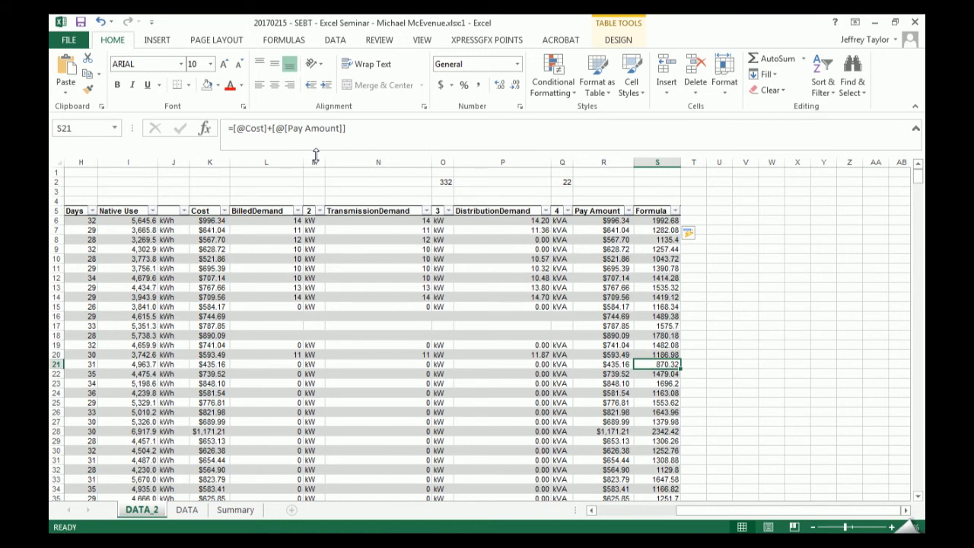
- Place the workbook beside the seminar notes, review the list of table benefits down to Totals Row, and maximize the workbook again
{"action": "key", "text": "super+Left"}
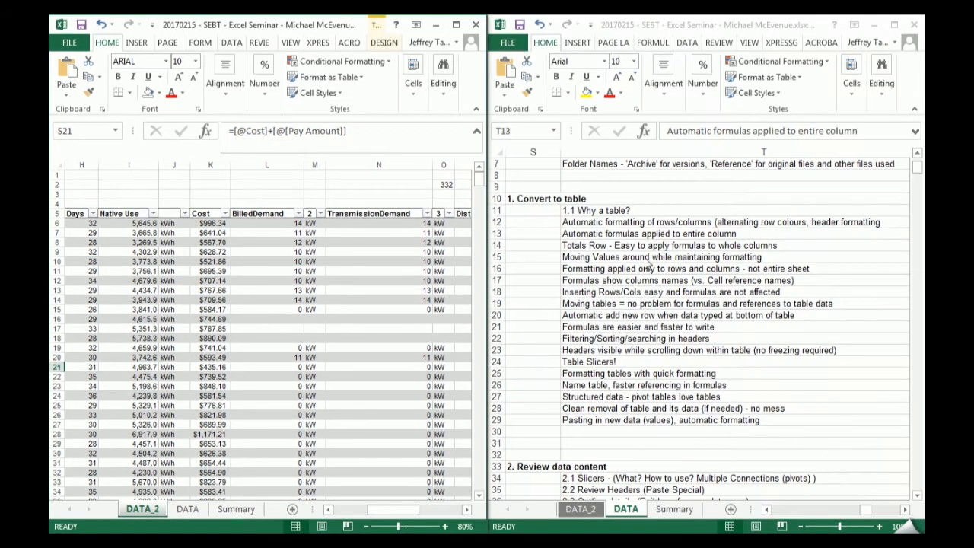
{"action": "left_click", "coordinate": [442, 259]}
{"action": "left_click", "coordinate": [592, 235]}
{"action": "left_click", "coordinate": [590, 245]}
{"action": "left_click", "coordinate": [457, 25]}
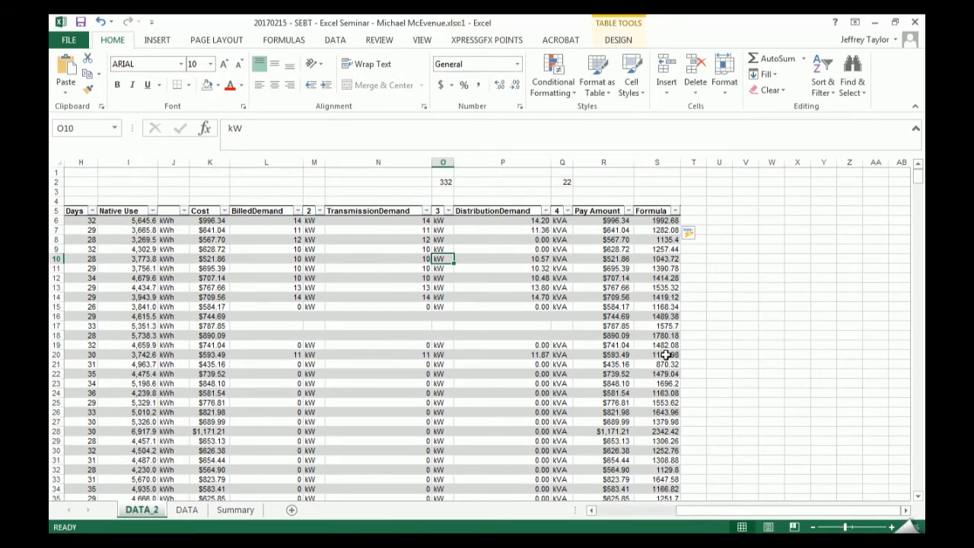
- Filter the table's PlaceCode column to show only FS311
{"action": "left_click", "coordinate": [659, 297]}
{"action": "left_click_drag", "start_coordinate": [749, 509], "coordinate": [668, 509]}
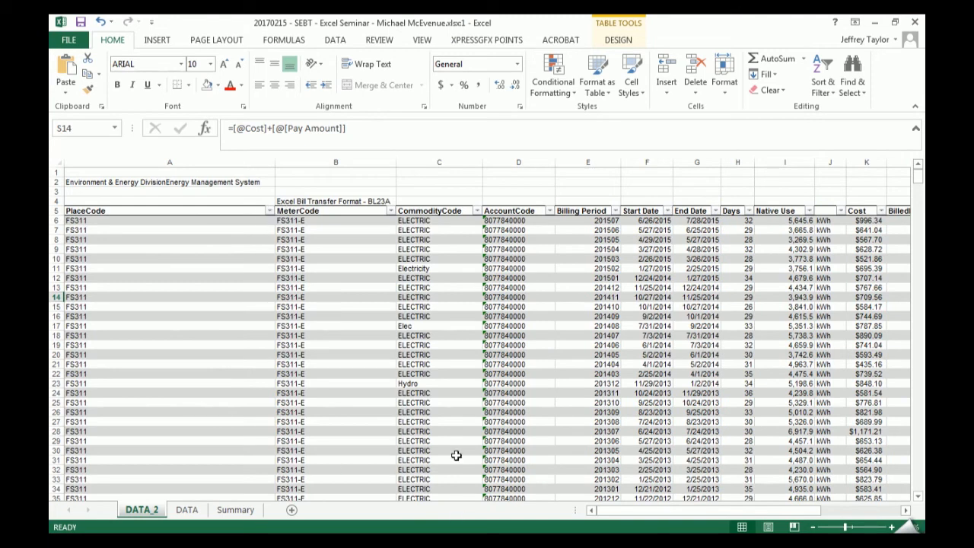
{"action": "left_click", "coordinate": [270, 211]}
{"action": "left_click", "coordinate": [143, 342]}
{"action": "left_click", "coordinate": [145, 353]}
{"action": "left_click", "coordinate": [186, 469]}
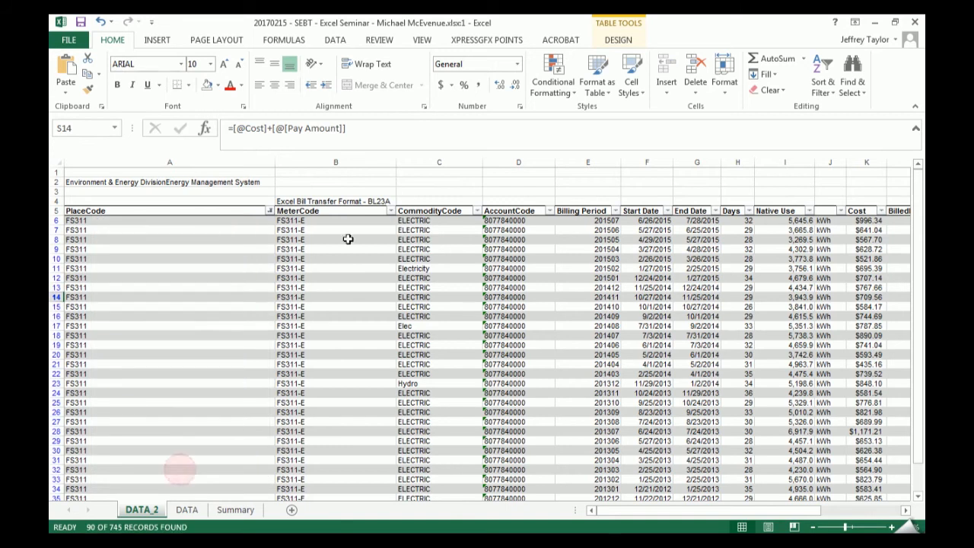
- Filter the CommodityCode column to show only ELECTRIC
{"action": "left_click", "coordinate": [476, 211]}
{"action": "left_click", "coordinate": [340, 342]}
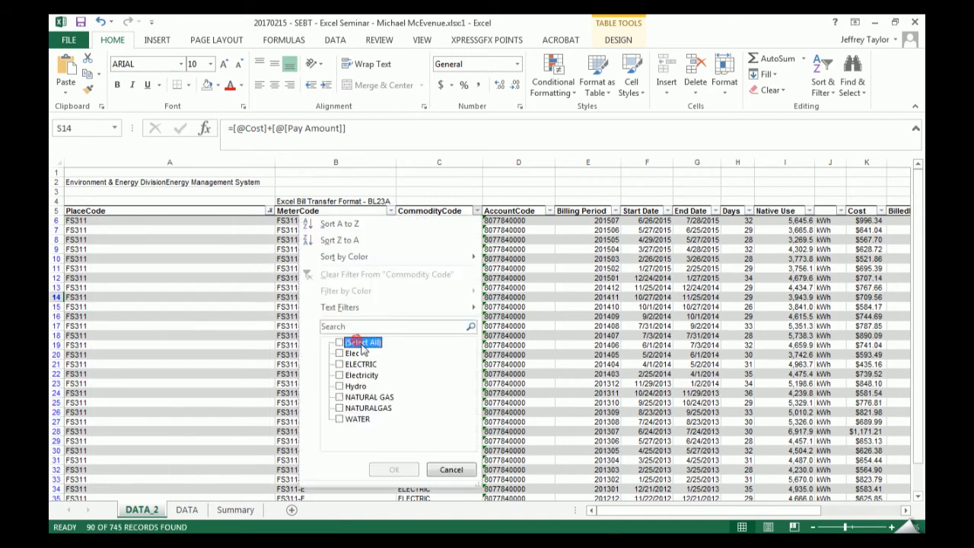
{"action": "left_click", "coordinate": [340, 363]}
{"action": "left_click", "coordinate": [394, 469]}
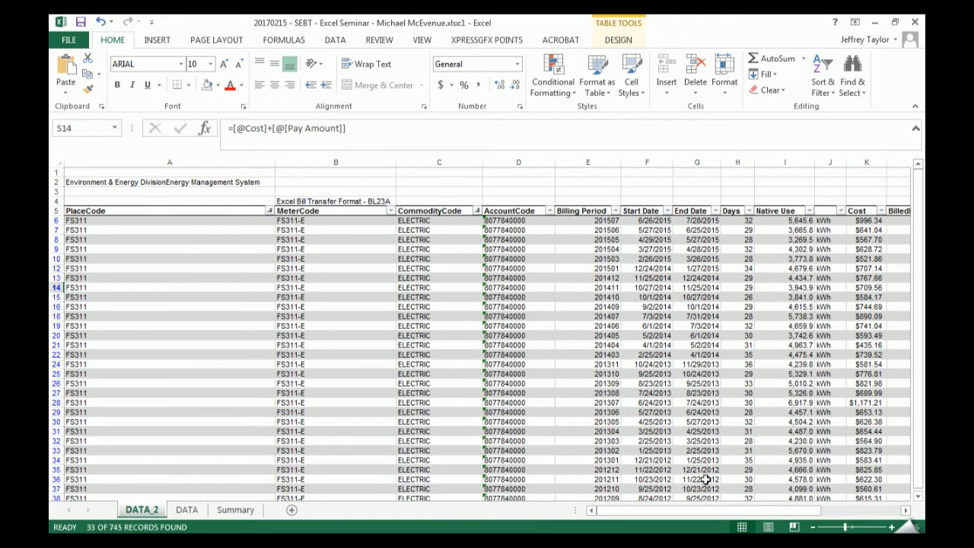
- Collapse the ribbon and select all the data cells of the table's Formula column
{"action": "left_click_drag", "start_coordinate": [693, 511], "coordinate": [857, 512]}
{"action": "scroll", "coordinate": [671, 389], "scroll_direction": "down", "scroll_amount": 5}
{"action": "scroll", "coordinate": [668, 389], "scroll_direction": "up", "scroll_amount": 3}
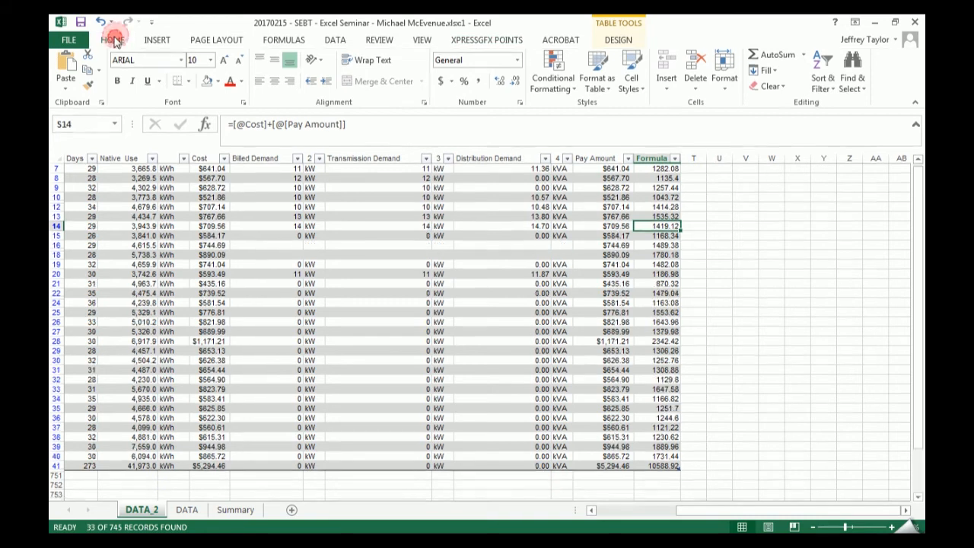
{"action": "double_click", "coordinate": [113, 41]}
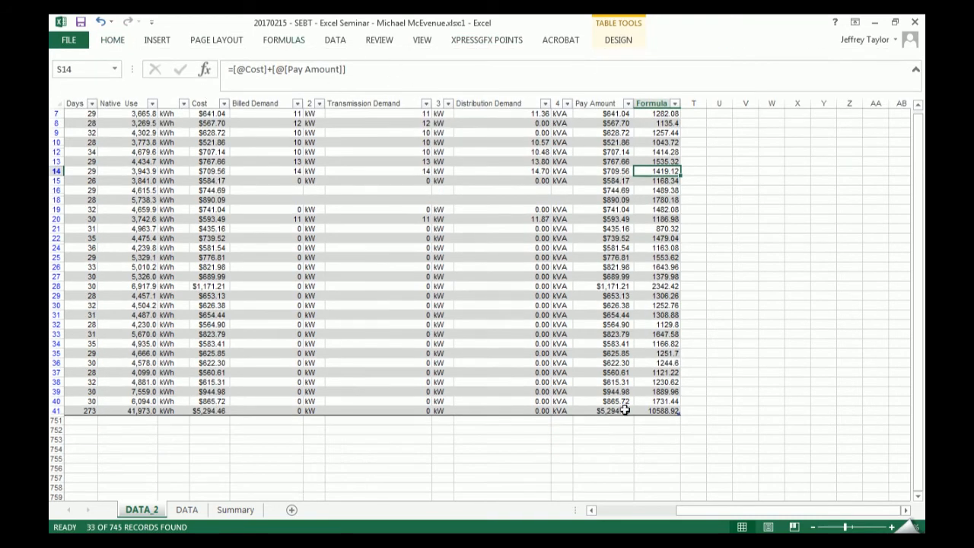
{"action": "scroll", "coordinate": [629, 361], "scroll_direction": "up", "scroll_amount": 1}
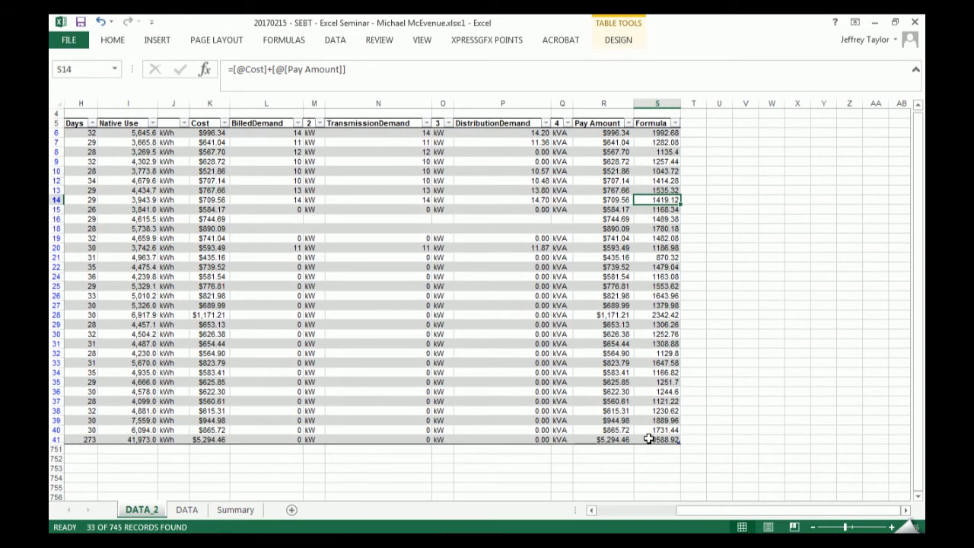
{"action": "left_click", "coordinate": [659, 119]}
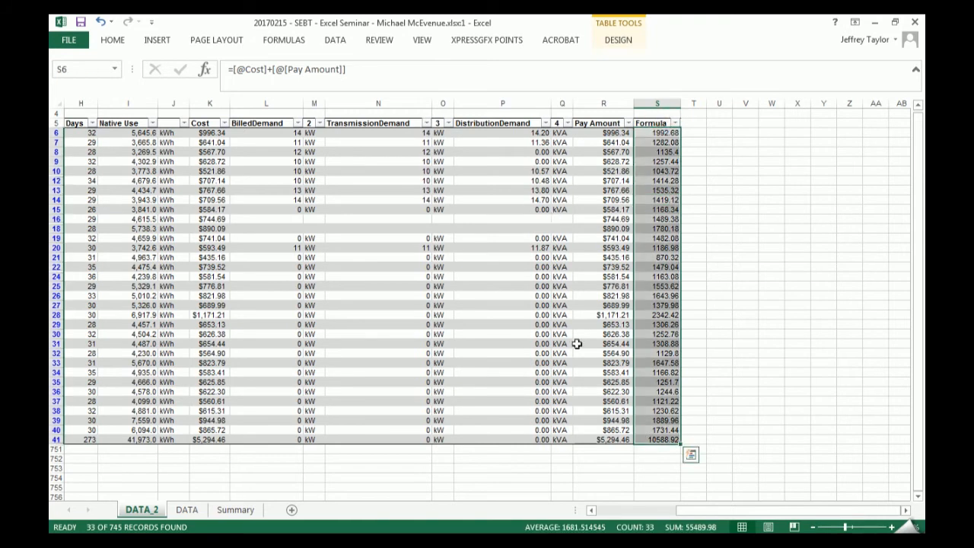
- Try totalling the Formula column in S753 with =SUM(S6:S39), and clear the cell
{"action": "left_click", "coordinate": [665, 469]}
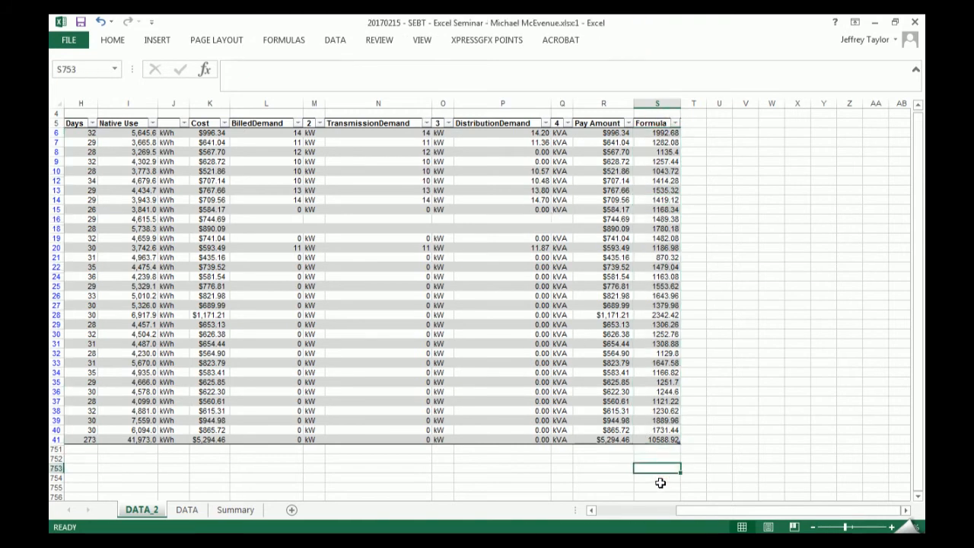
{"action": "type", "text": "=sum"}
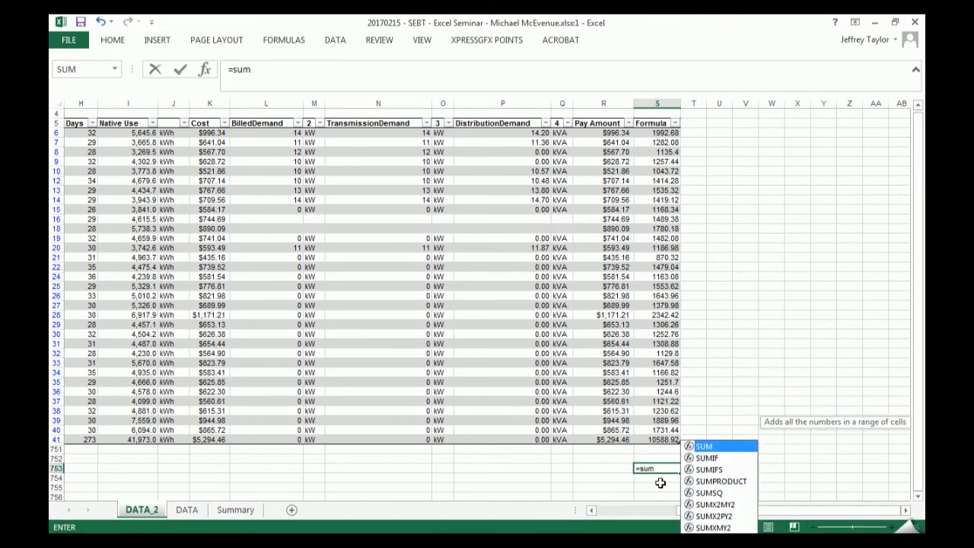
{"action": "key", "text": "Tab"}
{"action": "key", "text": "Up"}
{"action": "key", "text": "Up"}
{"action": "key", "text": "Up"}
{"action": "key", "text": "Up"}
{"action": "key", "text": "Up"}
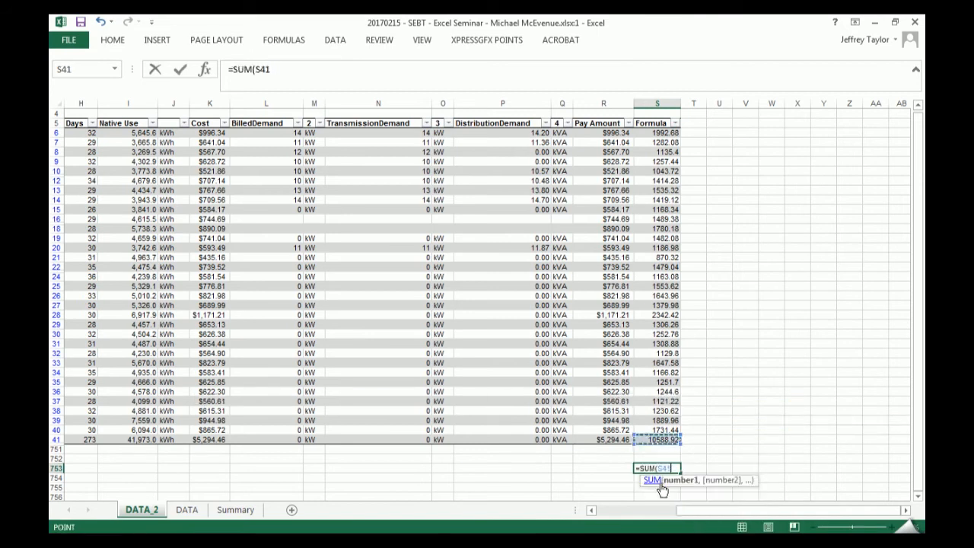
{"action": "key", "text": "ctrl+shift+Up"}
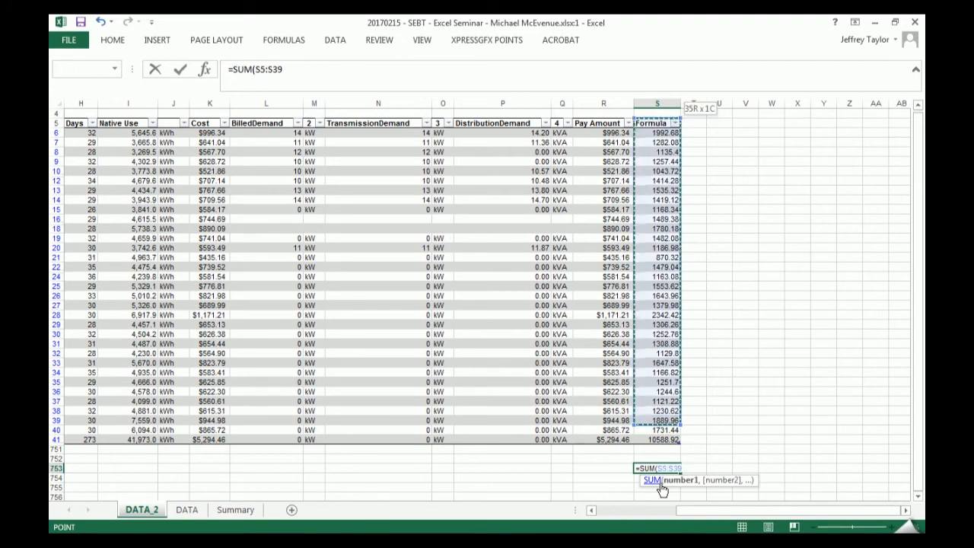
{"action": "key", "text": "Return"}
{"action": "key", "text": "Up"}
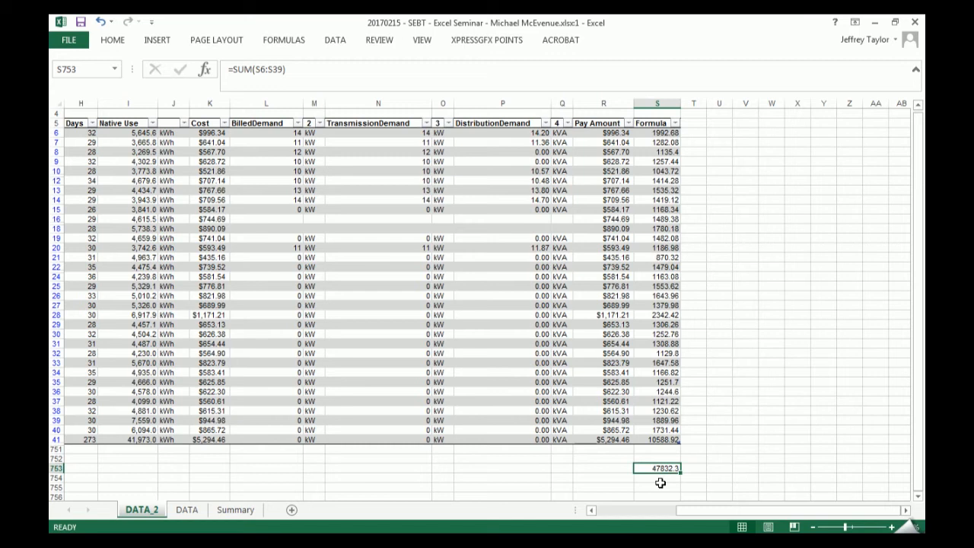
{"action": "key", "text": "Delete"}
{"action": "left_click", "coordinate": [694, 239]}
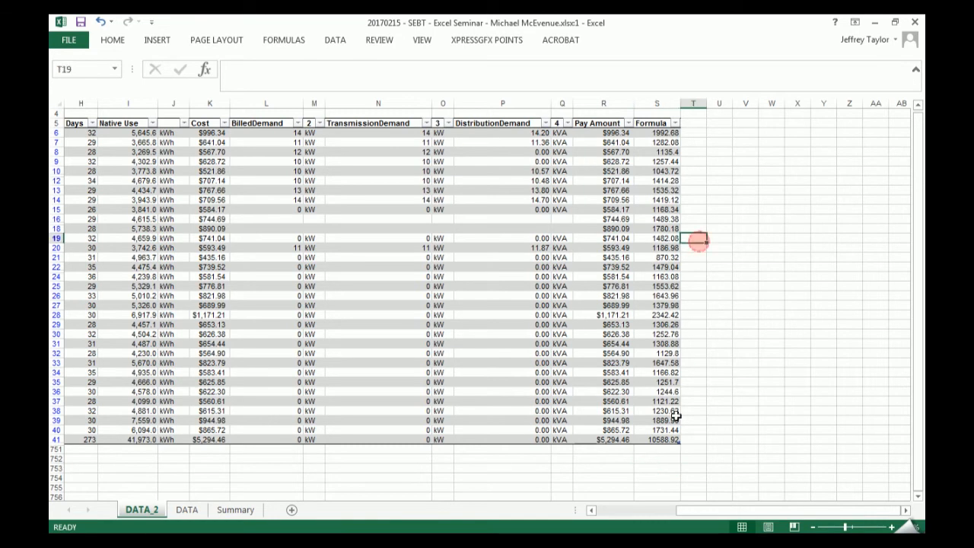
- Select a Formula column cell and restore the full ribbon with the table's design options showing
{"action": "left_click", "coordinate": [658, 354]}
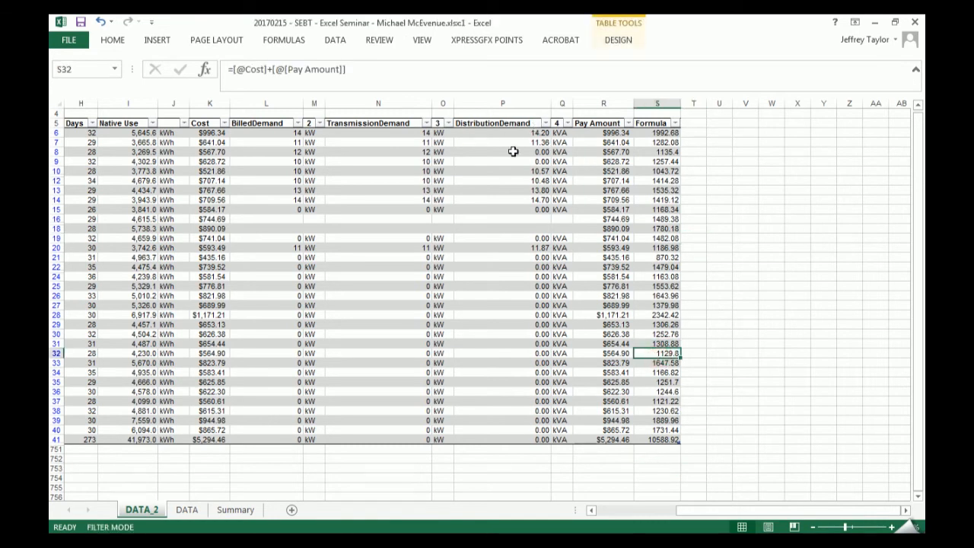
{"action": "left_click", "coordinate": [619, 40]}
{"action": "key", "text": "ctrl+F1"}
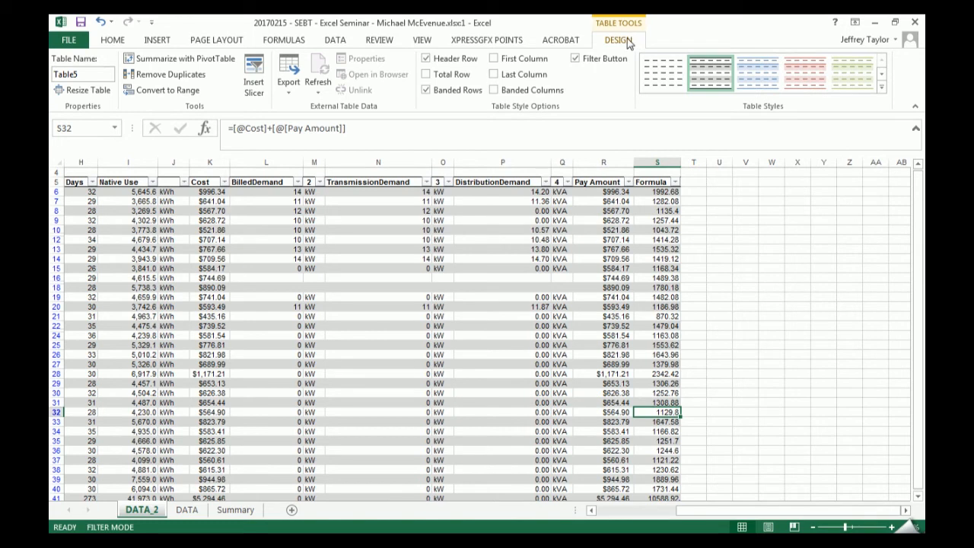
- Select cells outside and inside the table to compare when the table design tools are available
{"action": "left_click", "coordinate": [755, 258]}
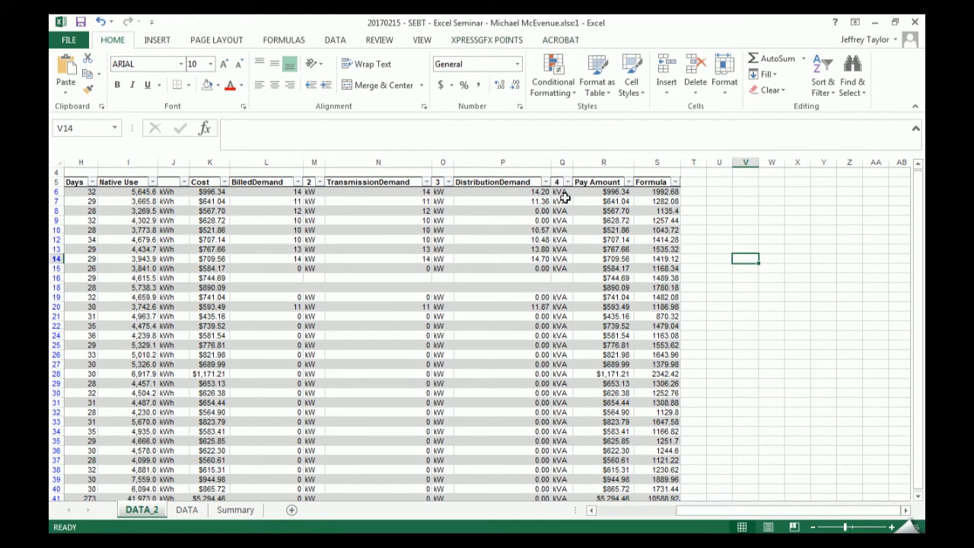
{"action": "left_click", "coordinate": [602, 297]}
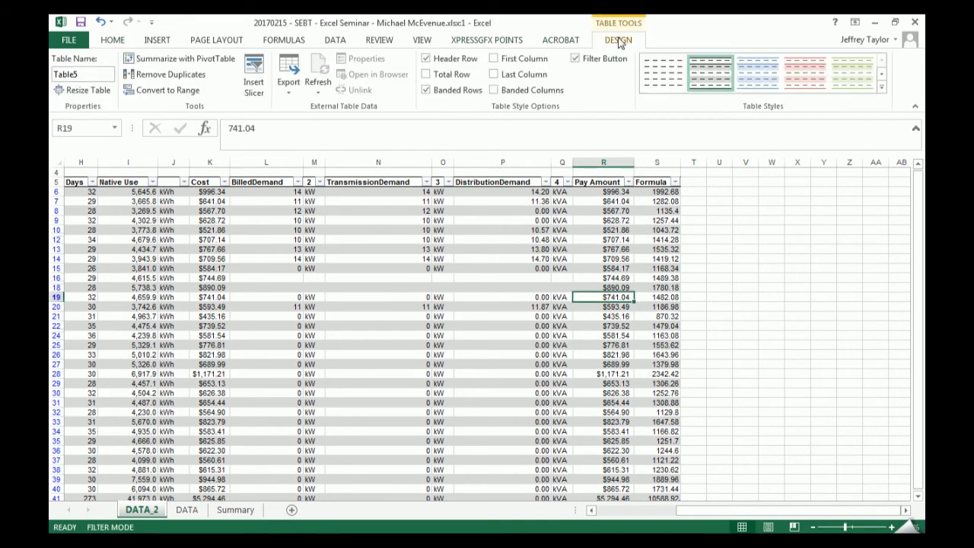
{"action": "left_click", "coordinate": [111, 39]}
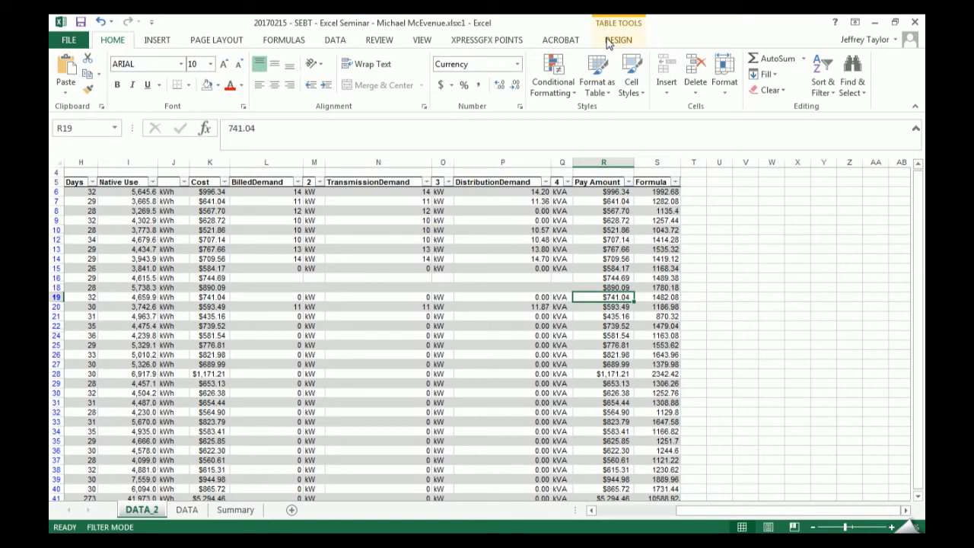
{"action": "left_click", "coordinate": [771, 299]}
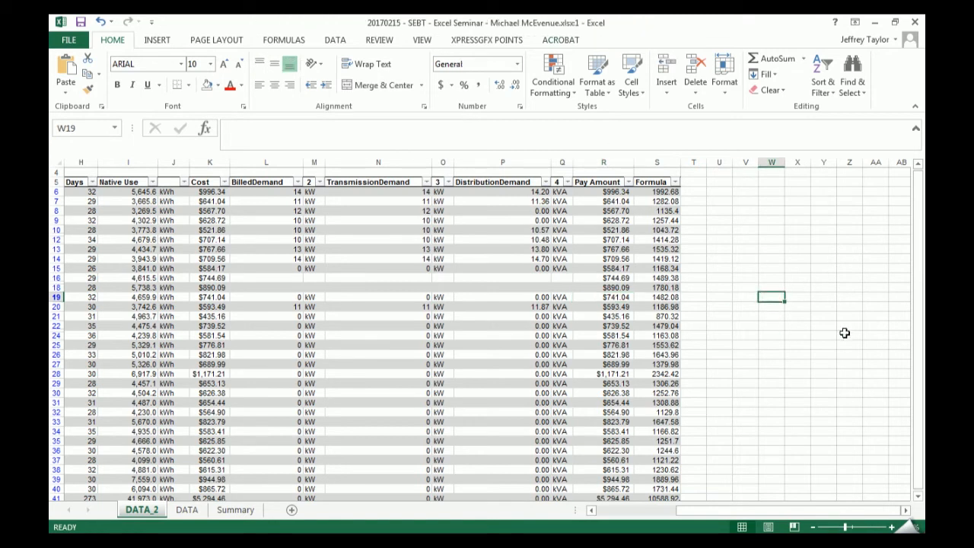
- Select a cell inside the table and turn on its Total Row
{"action": "left_click", "coordinate": [598, 323]}
{"action": "double_click", "coordinate": [415, 324]}
{"action": "double_click", "coordinate": [462, 378]}
{"action": "left_click", "coordinate": [628, 43]}
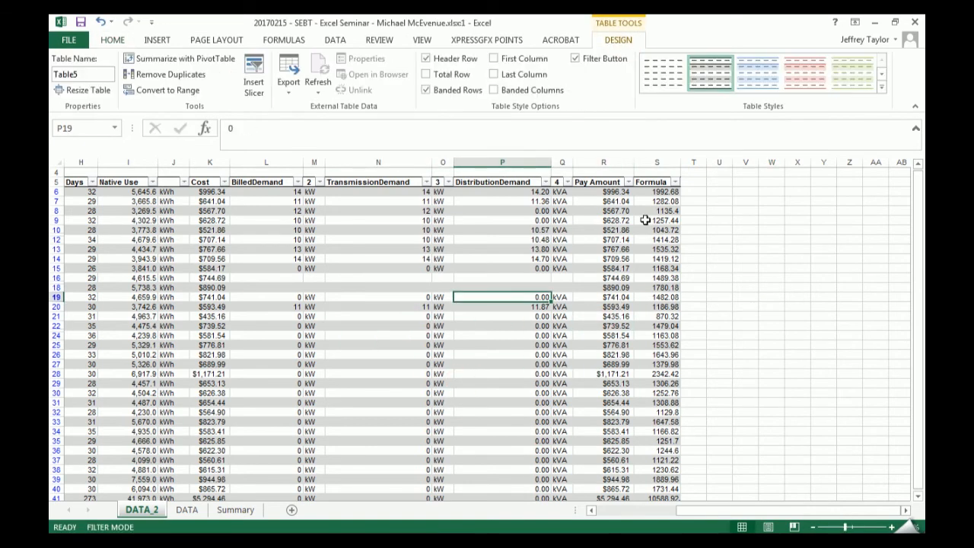
{"action": "left_click", "coordinate": [469, 79]}
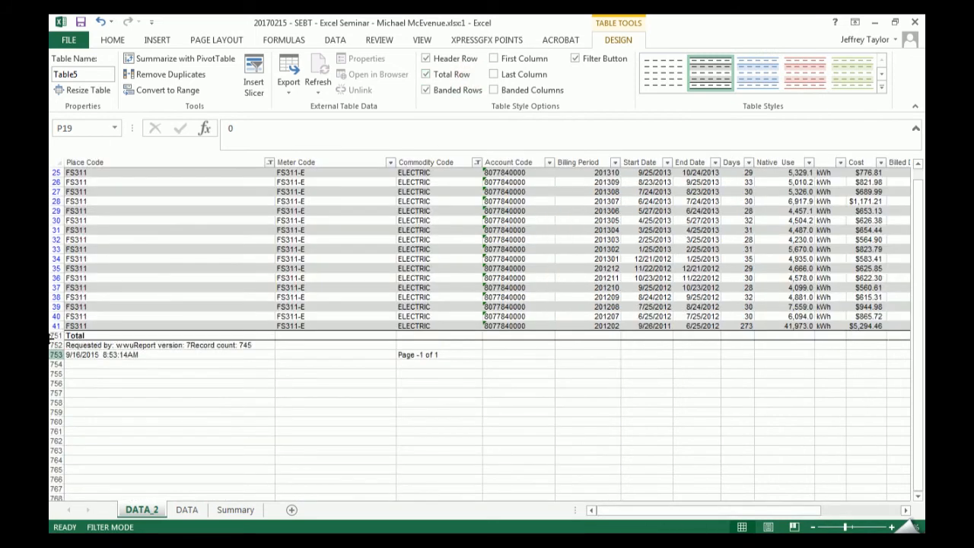
- Examine total row 751 from its Total label across to the Formula column, and inspect the total formula in S751
{"action": "left_click", "coordinate": [69, 334]}
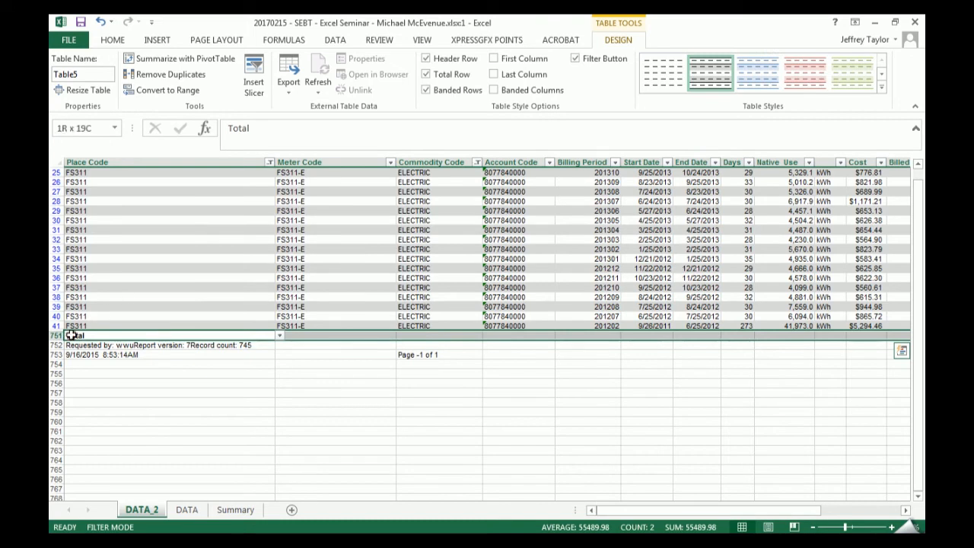
{"action": "left_click_drag", "start_coordinate": [648, 510], "coordinate": [471, 499]}
{"action": "left_click", "coordinate": [54, 335]}
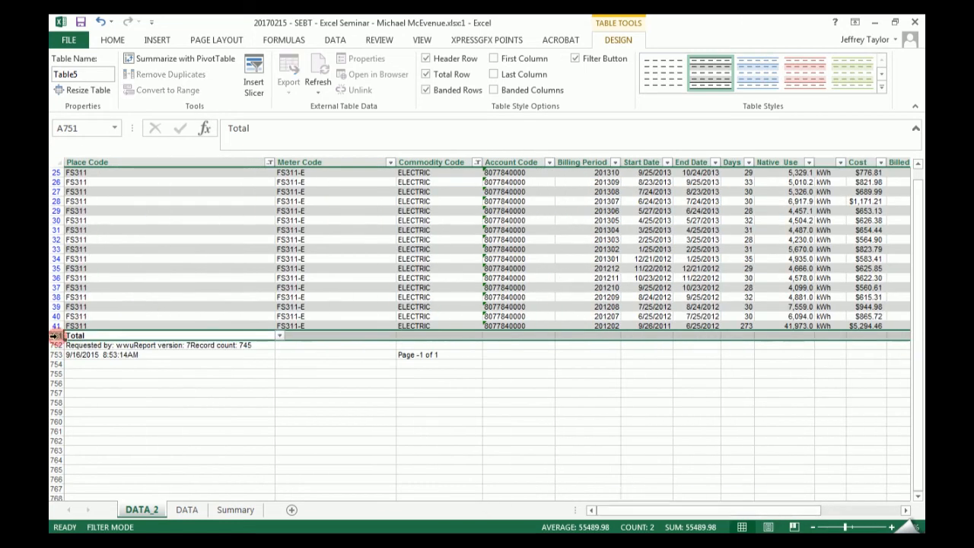
{"action": "left_click_drag", "start_coordinate": [666, 511], "coordinate": [740, 512]}
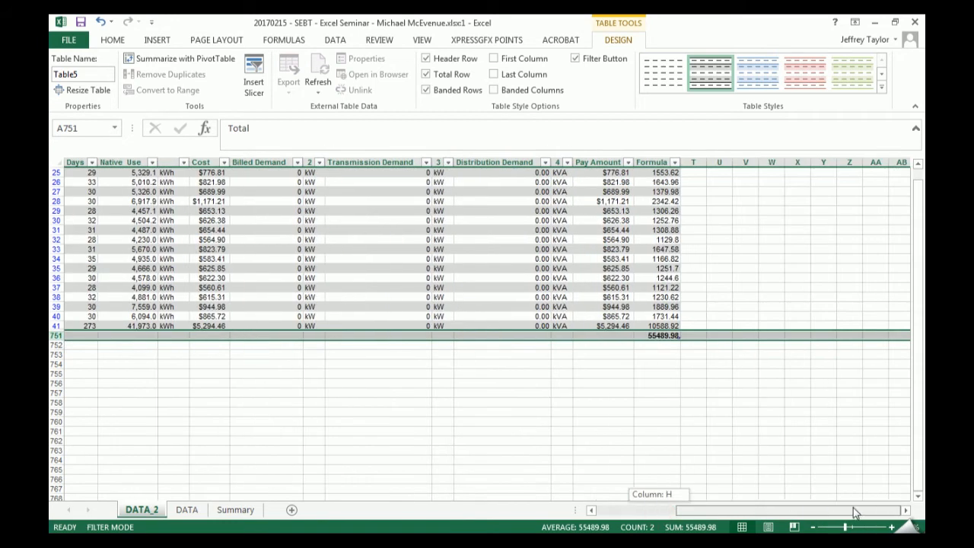
{"action": "left_click", "coordinate": [829, 365]}
{"action": "left_click_drag", "start_coordinate": [817, 512], "coordinate": [538, 523]}
{"action": "left_click", "coordinate": [67, 335]}
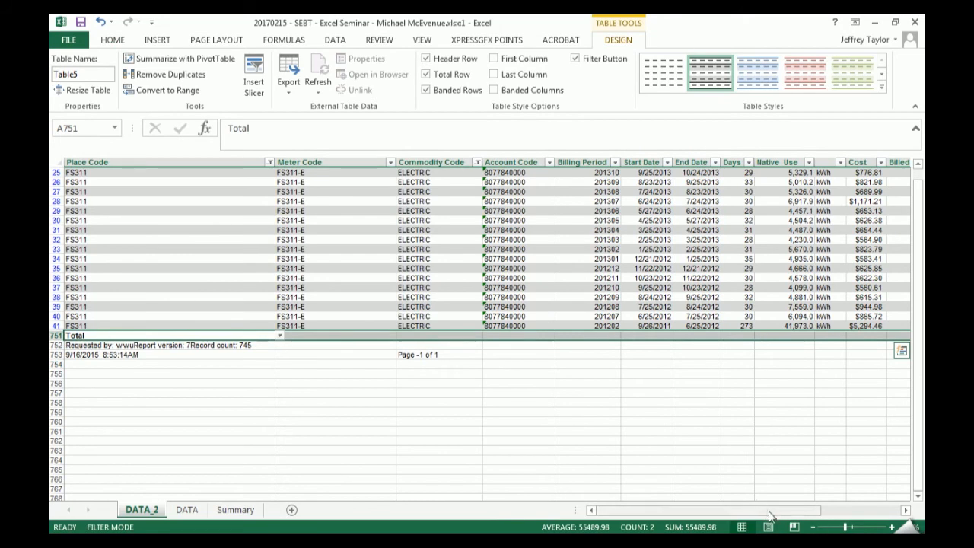
{"action": "left_click_drag", "start_coordinate": [772, 512], "coordinate": [869, 502]}
{"action": "left_click", "coordinate": [656, 419]}
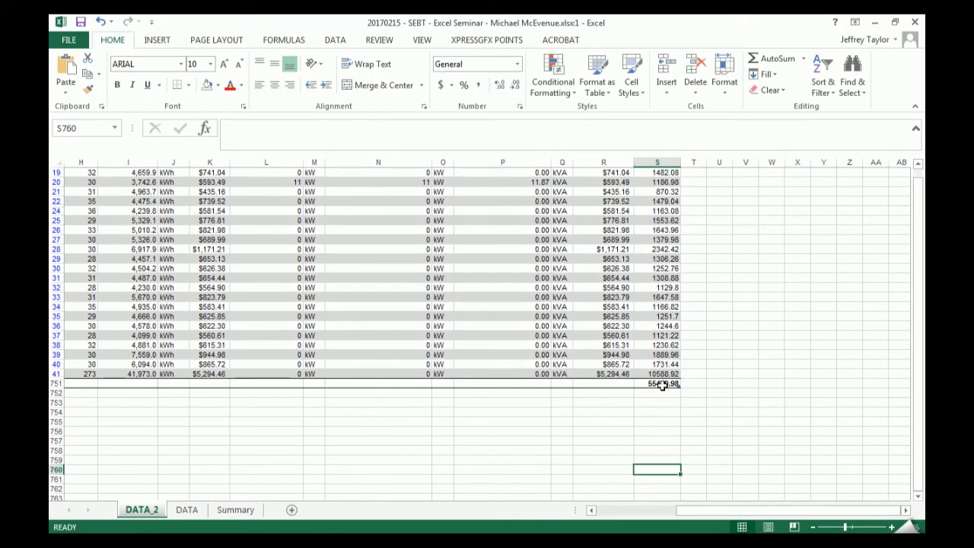
{"action": "left_click", "coordinate": [659, 384]}
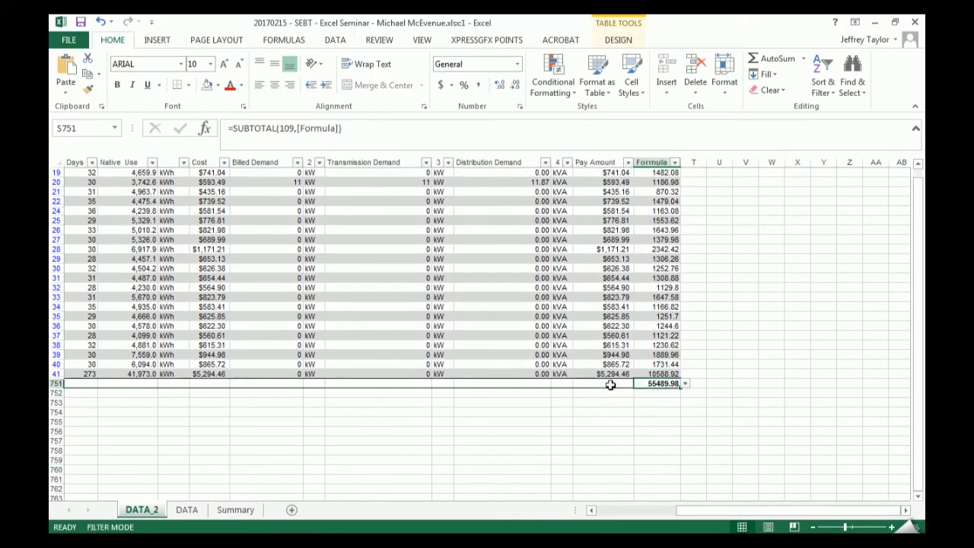
- Set the Pay Amount column's total row cell R751 to Sum
{"action": "scroll", "coordinate": [613, 394], "scroll_direction": "up", "scroll_amount": 5}
{"action": "scroll", "coordinate": [607, 426], "scroll_direction": "down", "scroll_amount": 2}
{"action": "left_click", "coordinate": [630, 451]}
{"action": "left_click", "coordinate": [638, 451]}
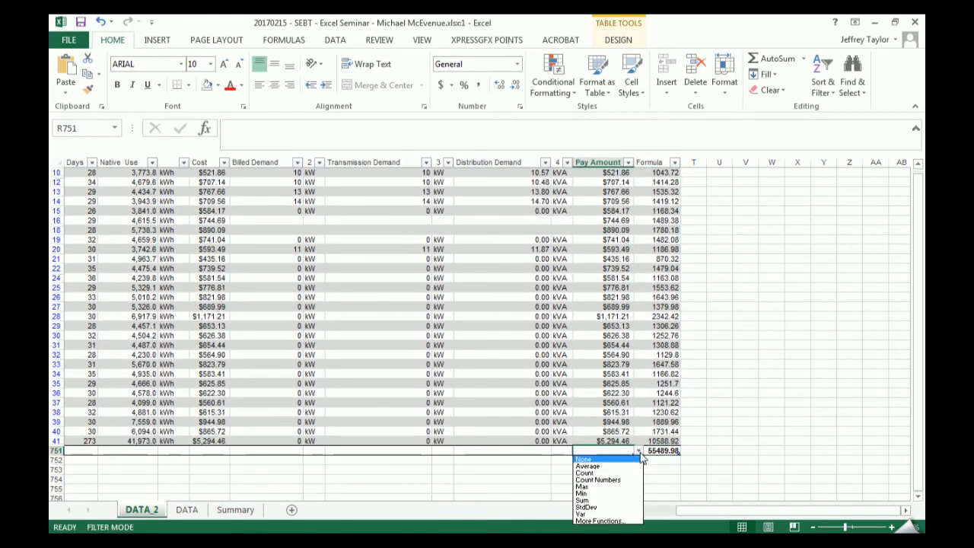
{"action": "left_click", "coordinate": [620, 501]}
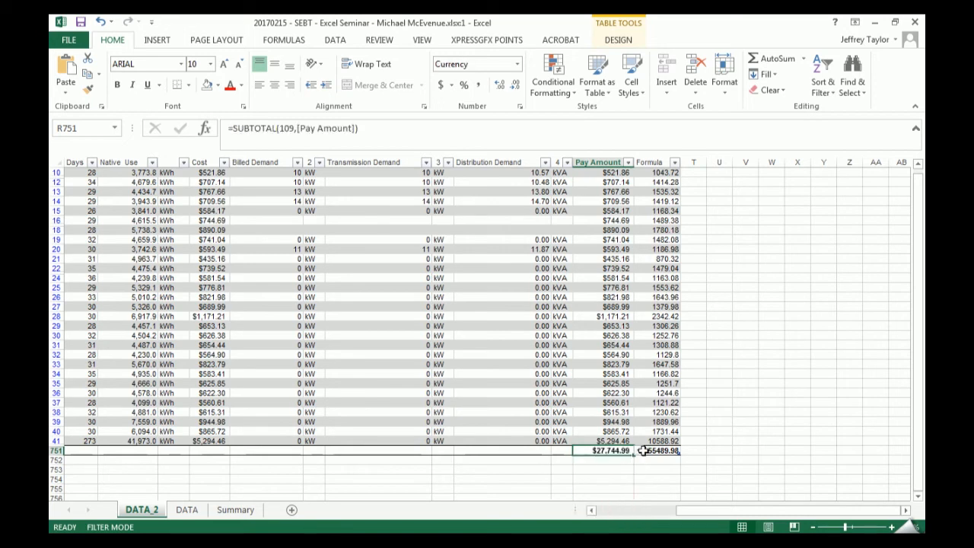
- Review the filtered rows above the Pay Amount total and copy the total from R751
{"action": "scroll", "coordinate": [515, 433], "scroll_direction": "up", "scroll_amount": 3}
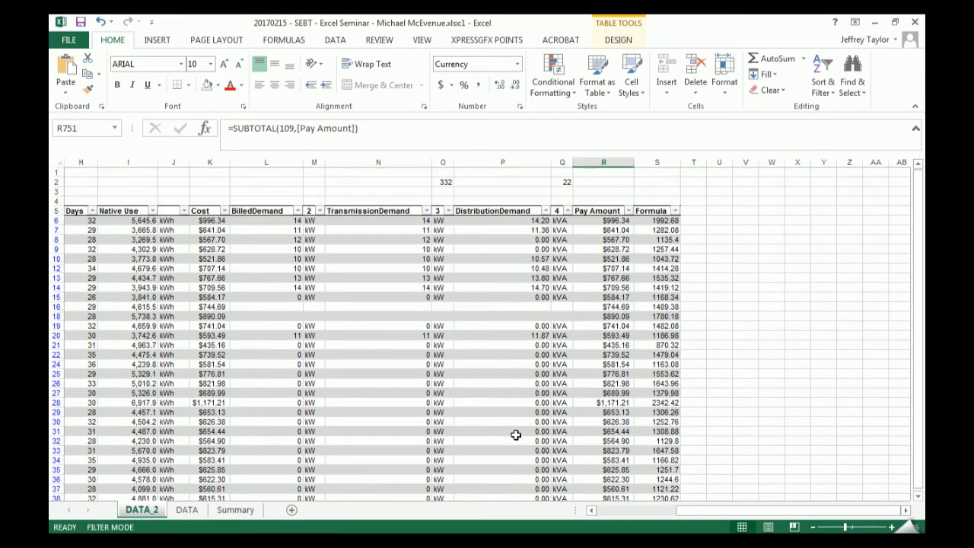
{"action": "scroll", "coordinate": [604, 487], "scroll_direction": "down", "scroll_amount": 1}
{"action": "mouse_move", "coordinate": [680, 511]}
{"action": "left_mouse_down"}
{"action": "mouse_move", "coordinate": [601, 515]}
{"action": "mouse_move", "coordinate": [680, 511]}
{"action": "mouse_move", "coordinate": [669, 509]}
{"action": "left_mouse_up"}
{"action": "scroll", "coordinate": [663, 480], "scroll_direction": "down", "scroll_amount": 3}
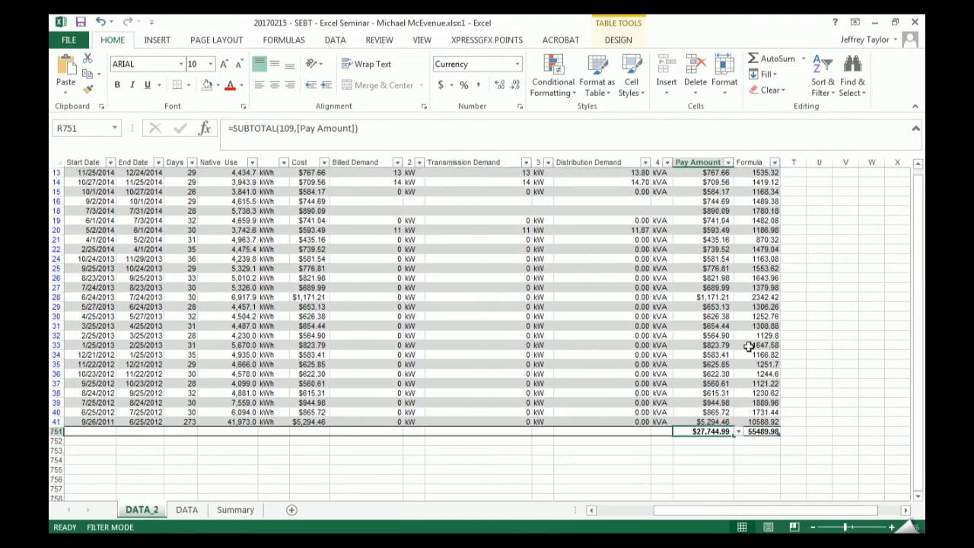
{"action": "scroll", "coordinate": [709, 337], "scroll_direction": "up", "scroll_amount": 3}
{"action": "scroll", "coordinate": [253, 325], "scroll_direction": "down", "scroll_amount": 4}
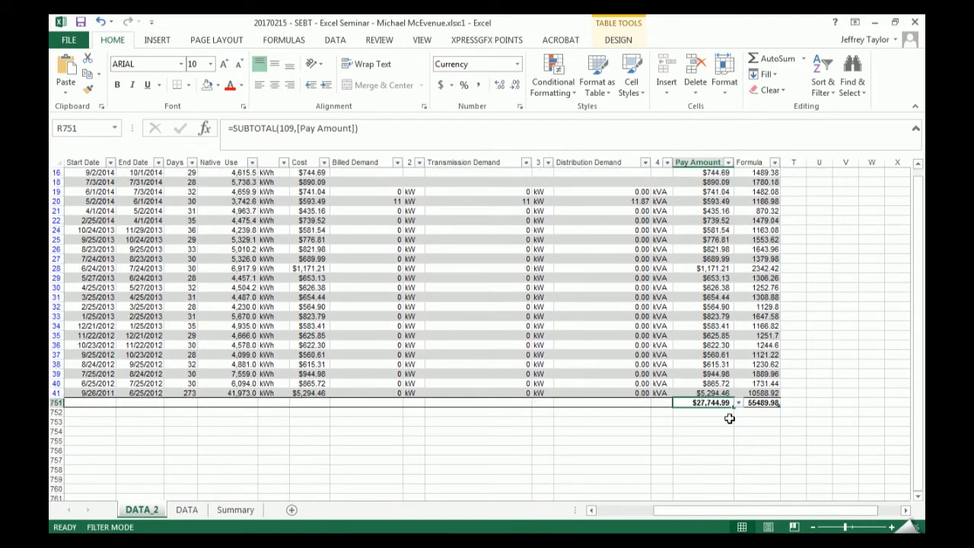
{"action": "key", "text": "ctrl+c"}
{"action": "scroll", "coordinate": [762, 403], "scroll_direction": "up", "scroll_amount": 5}
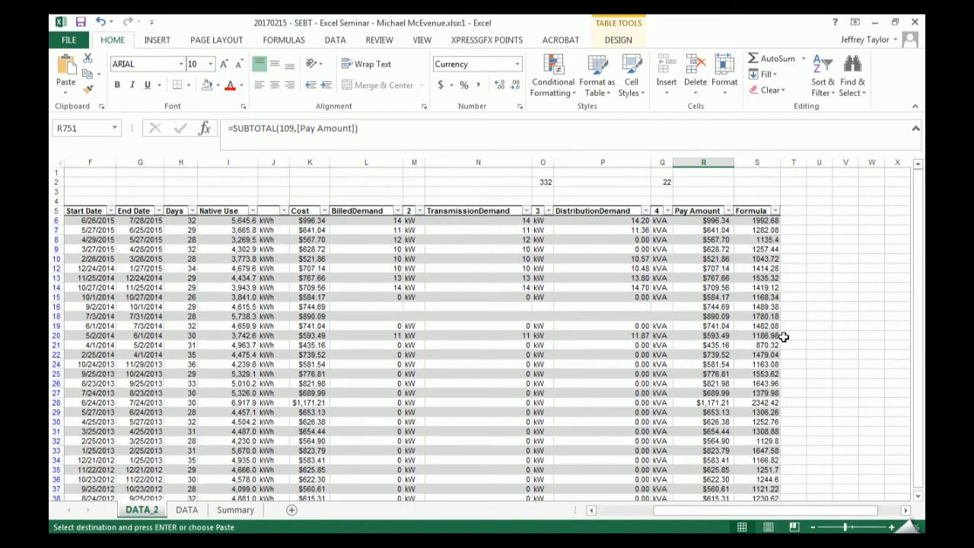
- Paste the copied Pay Amount total into R3 as Values only, with no operation
{"action": "left_click", "coordinate": [705, 191]}
{"action": "key", "text": "ctrl+alt+v"}
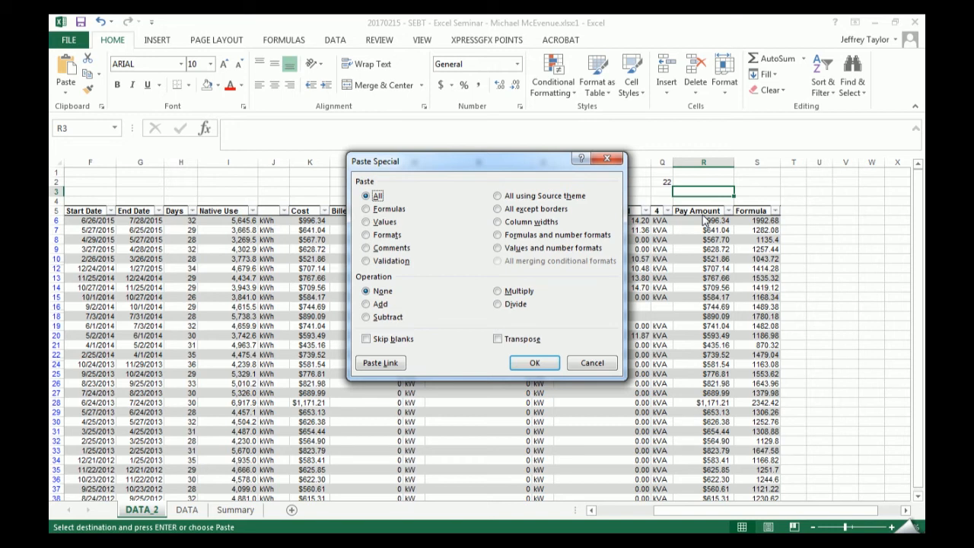
{"action": "left_click", "coordinate": [382, 224]}
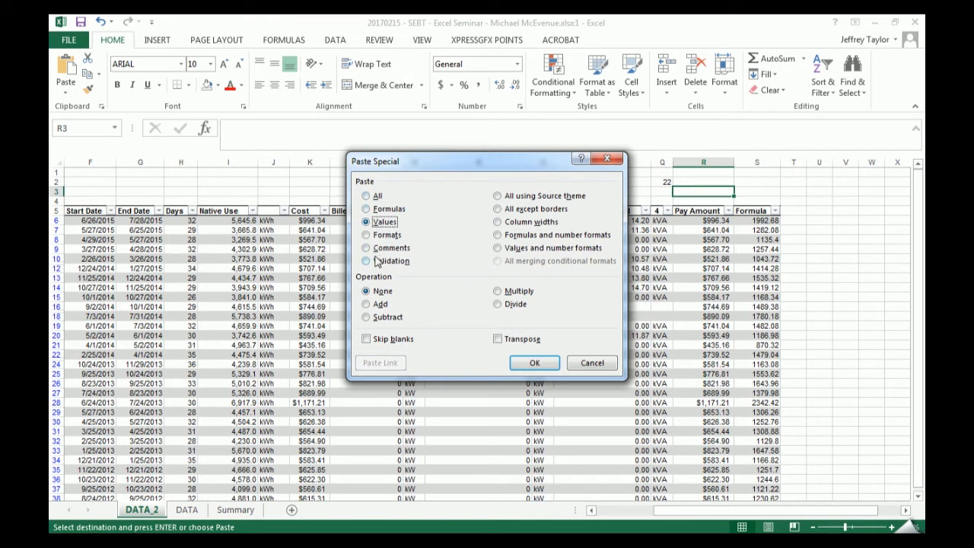
{"action": "key", "text": "a"}
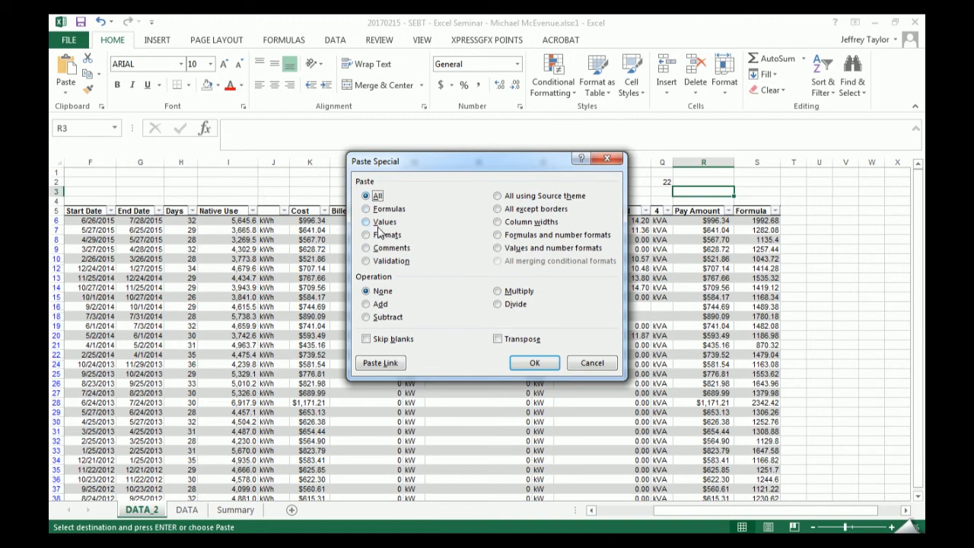
{"action": "left_click", "coordinate": [380, 222]}
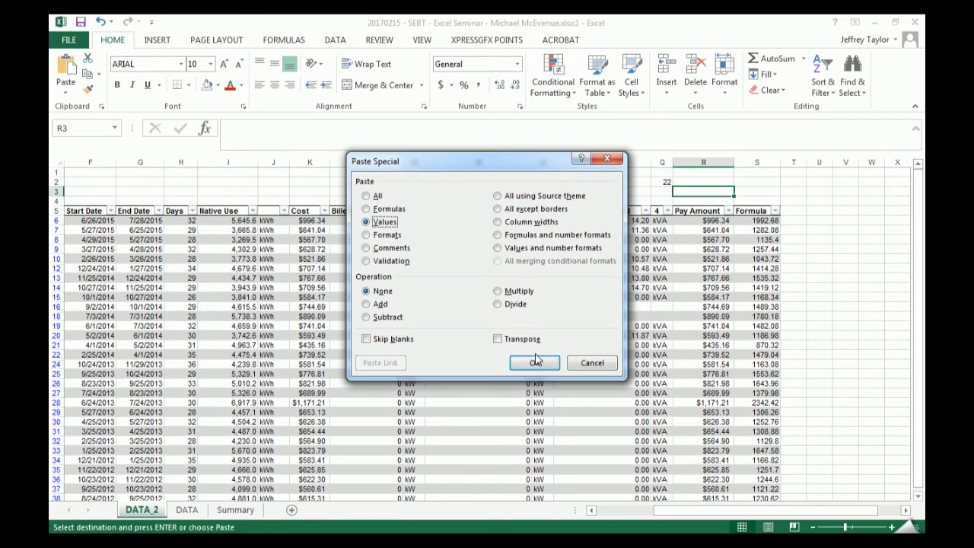
{"action": "key", "text": "Return"}
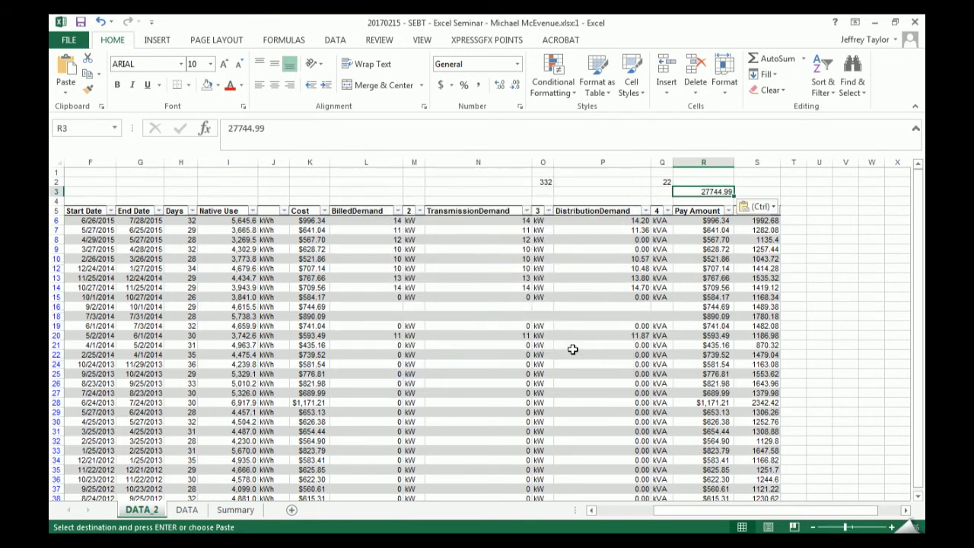
- Inspect the Pay Amount total formula in R751, and clear the active filters from the table
{"action": "scroll", "coordinate": [572, 345], "scroll_direction": "down", "scroll_amount": 6}
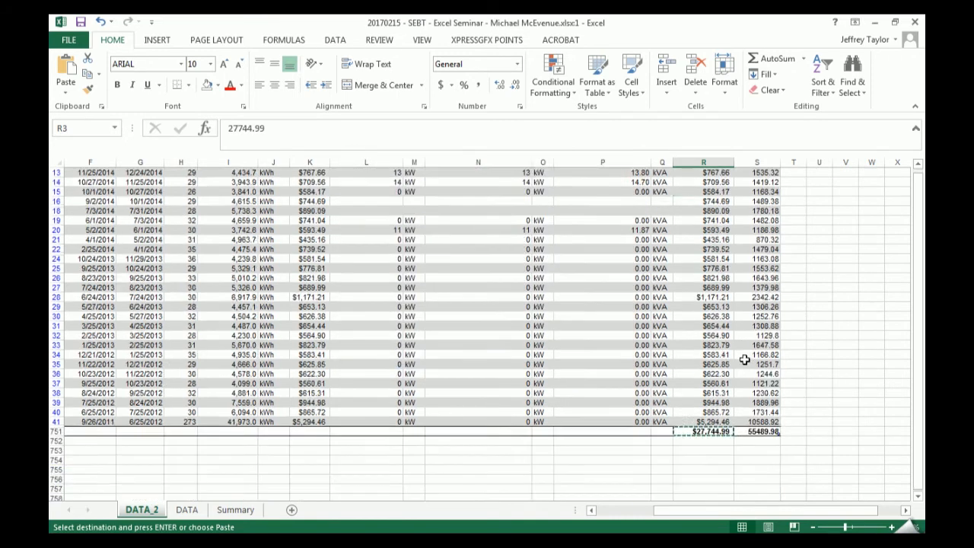
{"action": "left_click", "coordinate": [699, 383]}
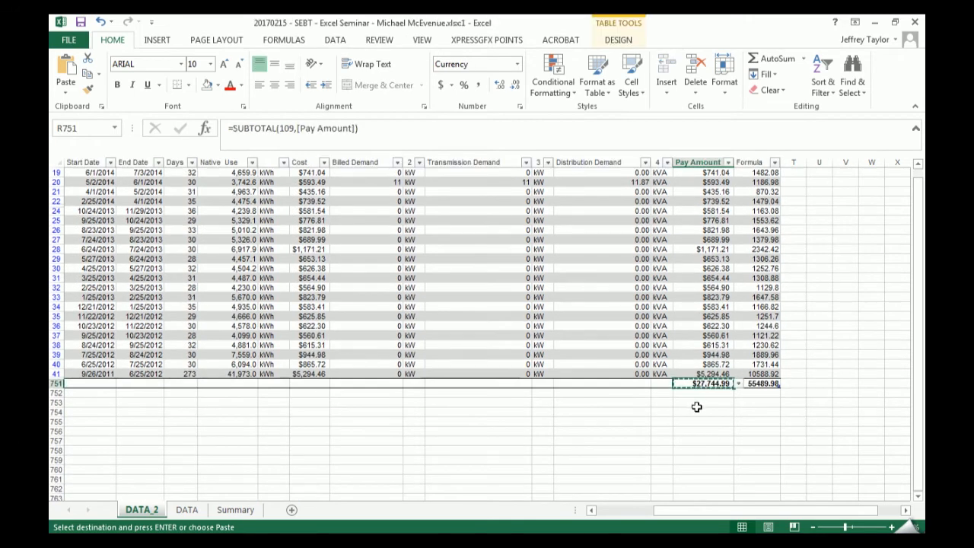
{"action": "scroll", "coordinate": [664, 412], "scroll_direction": "up", "scroll_amount": 6}
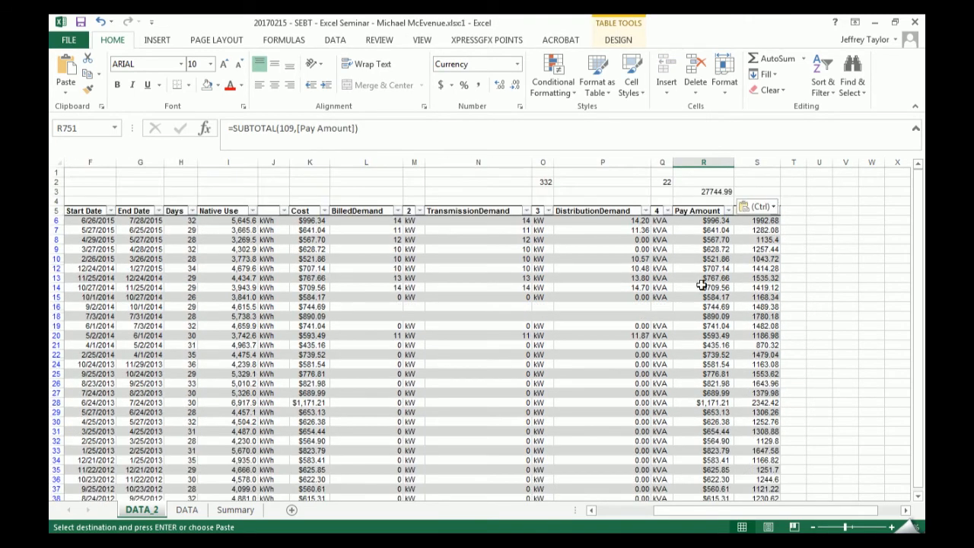
{"action": "left_click", "coordinate": [681, 239]}
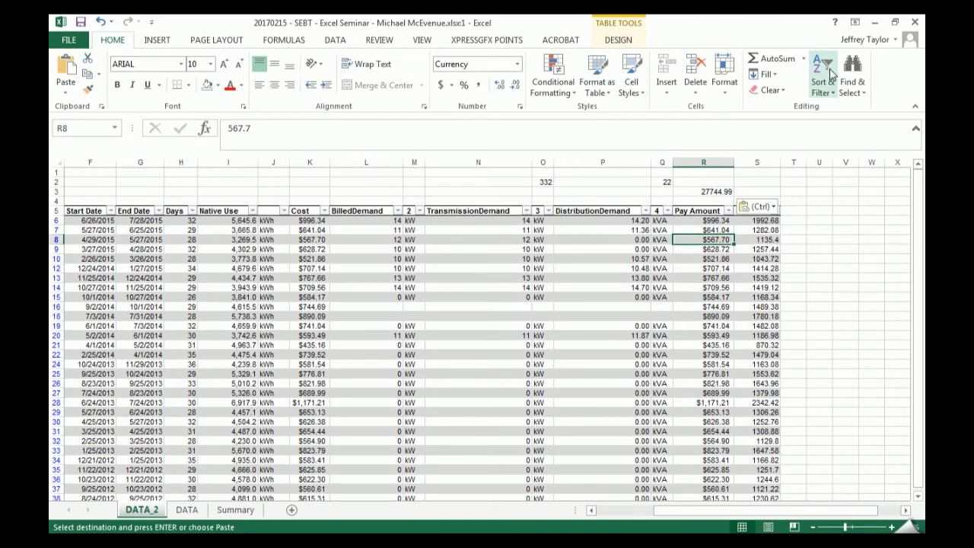
{"action": "left_click", "coordinate": [684, 299]}
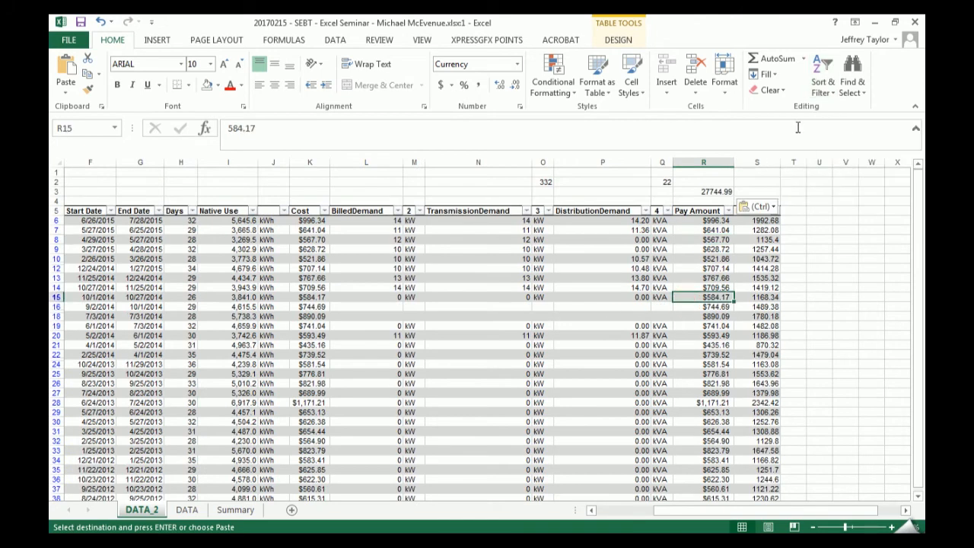
{"action": "left_click", "coordinate": [834, 90]}
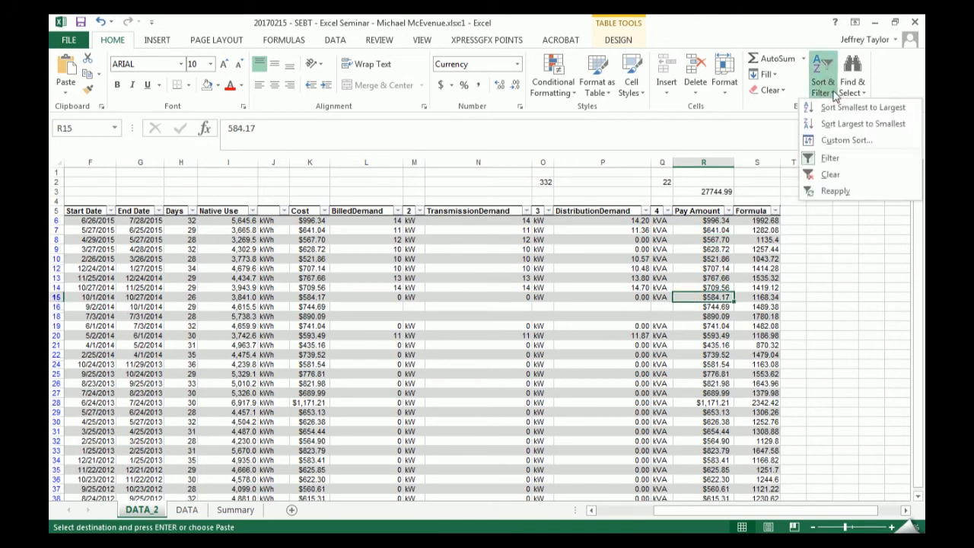
{"action": "left_click", "coordinate": [885, 177]}
- Compare the pasted value in R3 with the unfiltered Pay Amount total in R751, and delete the contents of R3
{"action": "left_click", "coordinate": [718, 191]}
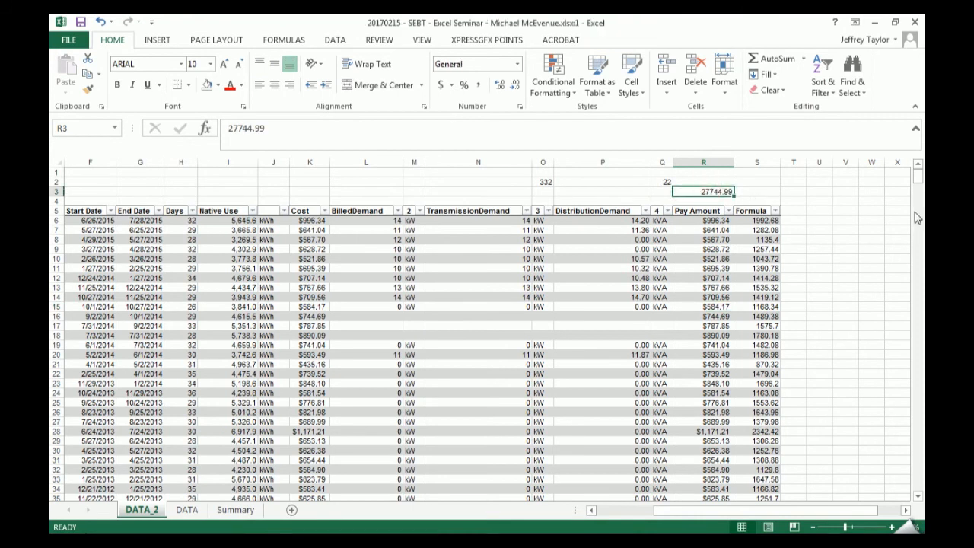
{"action": "left_click_drag", "start_coordinate": [917, 179], "coordinate": [919, 485]}
{"action": "left_click", "coordinate": [722, 460]}
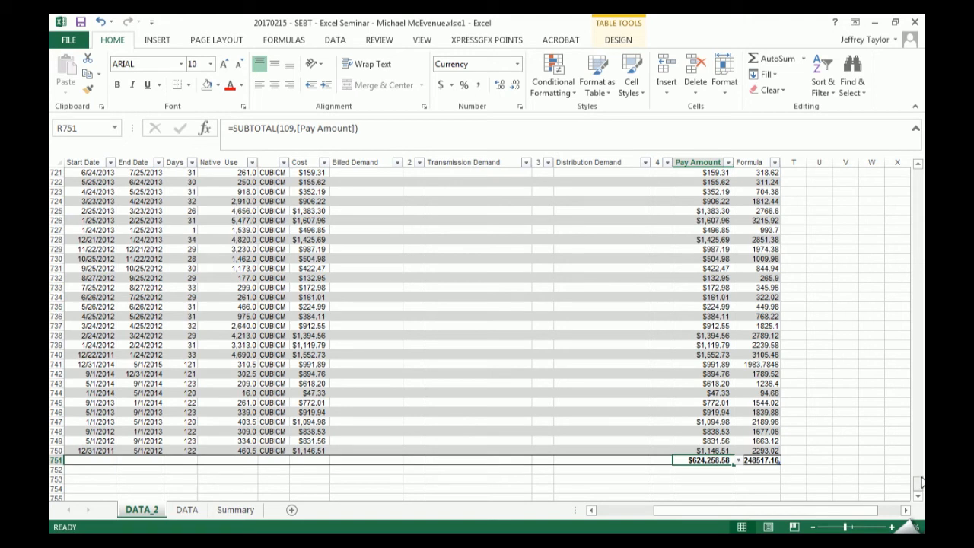
{"action": "left_click_drag", "start_coordinate": [918, 483], "coordinate": [917, 177]}
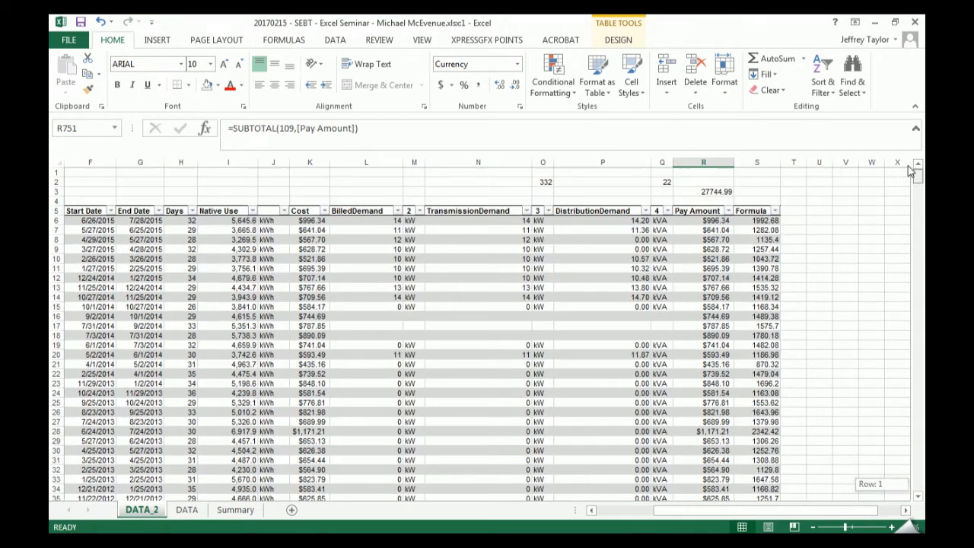
{"action": "left_click", "coordinate": [711, 191]}
{"action": "key", "text": "Delete"}
- Place the data window beside the notes, review the Totals Row point in T14, and restore the data window to full size
{"action": "key", "text": "super+Left"}
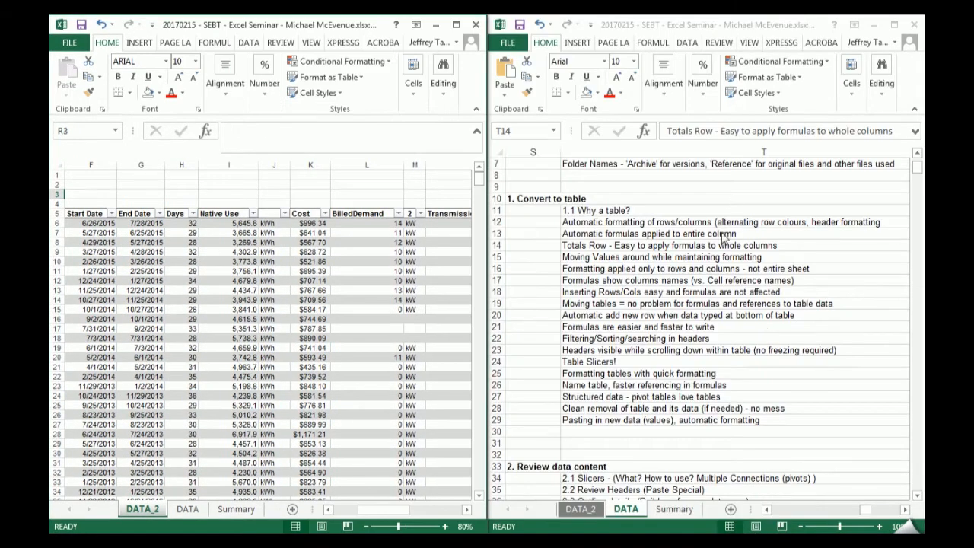
{"action": "left_click", "coordinate": [642, 246]}
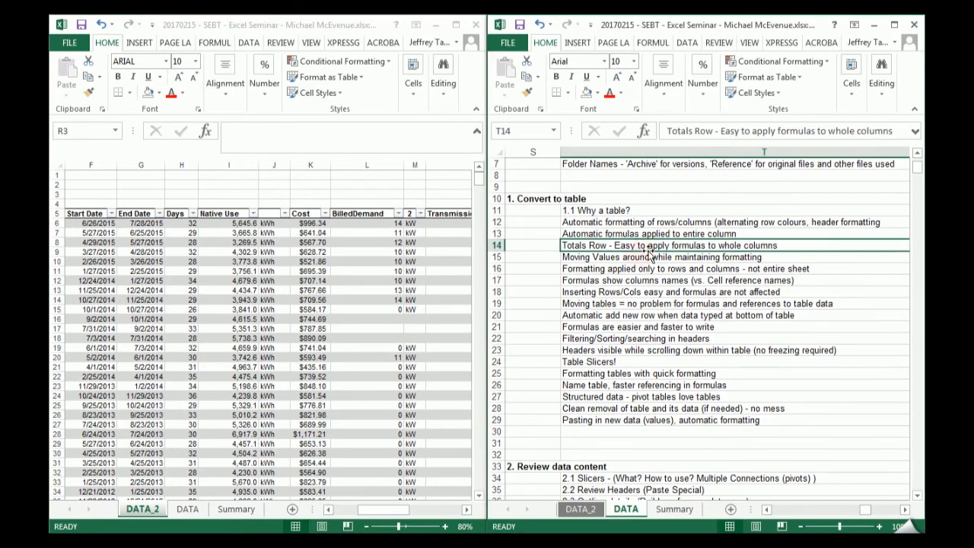
{"action": "left_click", "coordinate": [455, 26]}
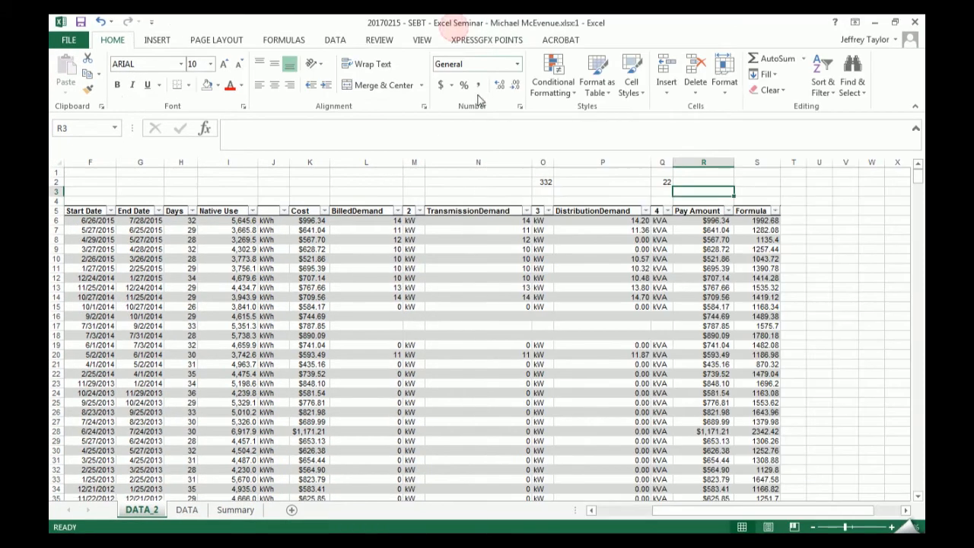
- Move the TransmissionDemand value in N14 to P17 in the DistributionDemand column, and undo the move
{"action": "left_click", "coordinate": [522, 296]}
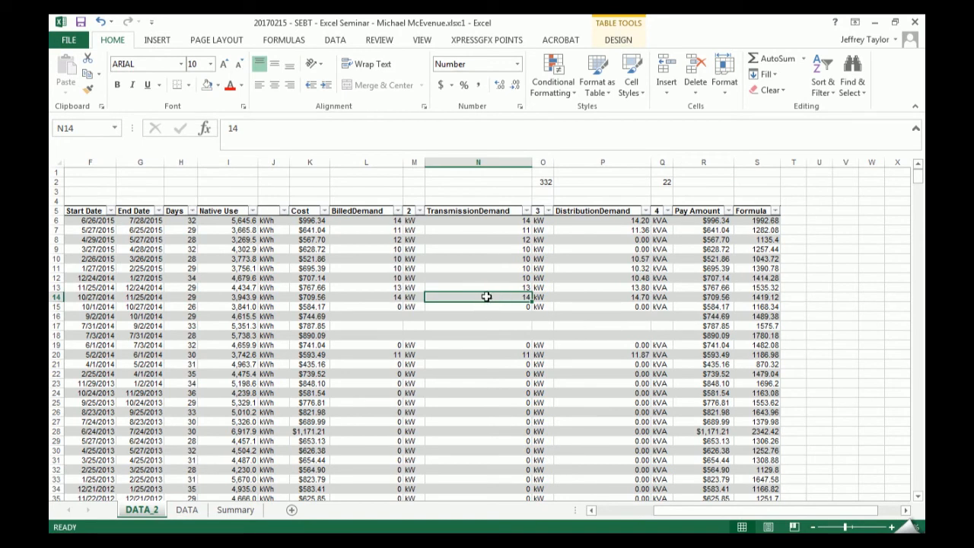
{"action": "left_click_drag", "start_coordinate": [489, 303], "coordinate": [585, 327]}
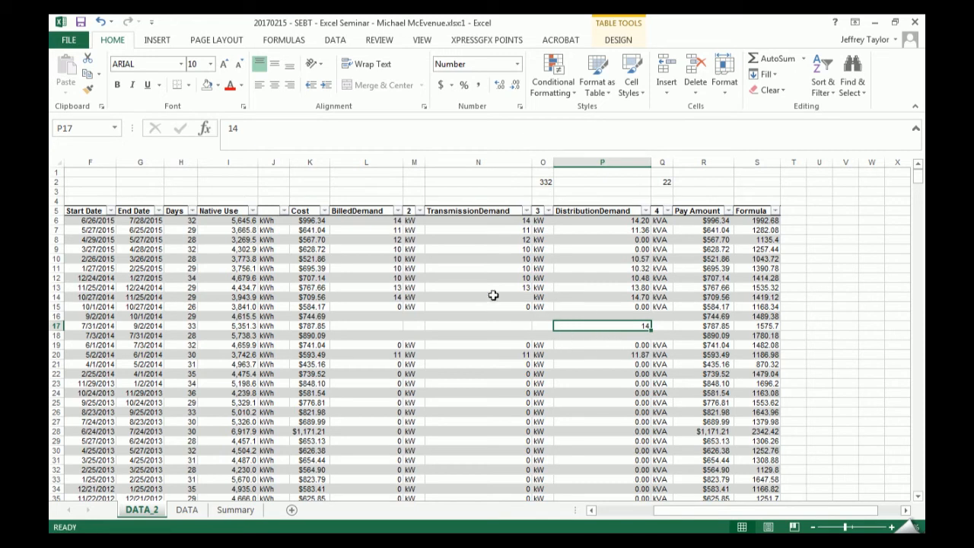
{"action": "key", "text": "ctrl+z"}
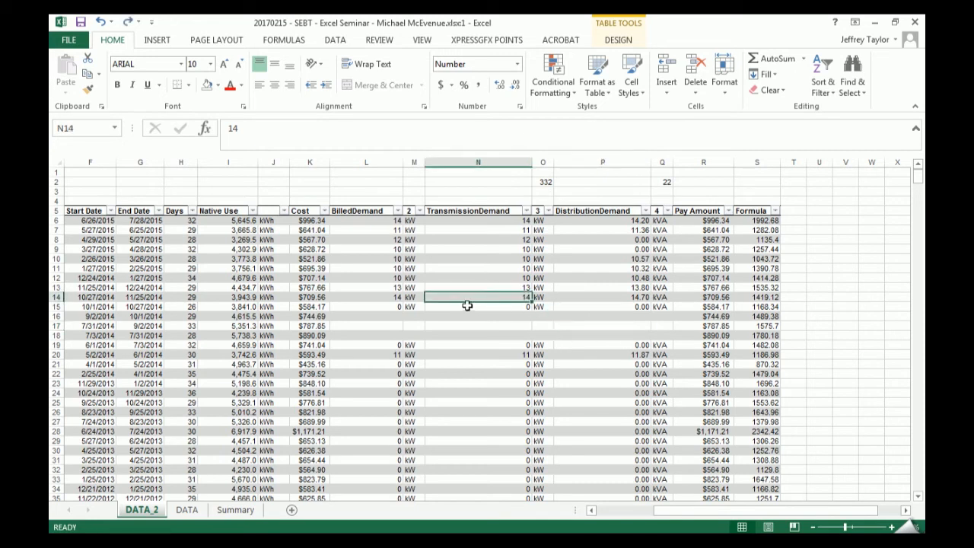
- Try to move the kW cells M10:M15 onto N18:N23 in the TransmissionDemand column, without replacing the existing data
{"action": "left_click_drag", "start_coordinate": [413, 258], "coordinate": [530, 390]}
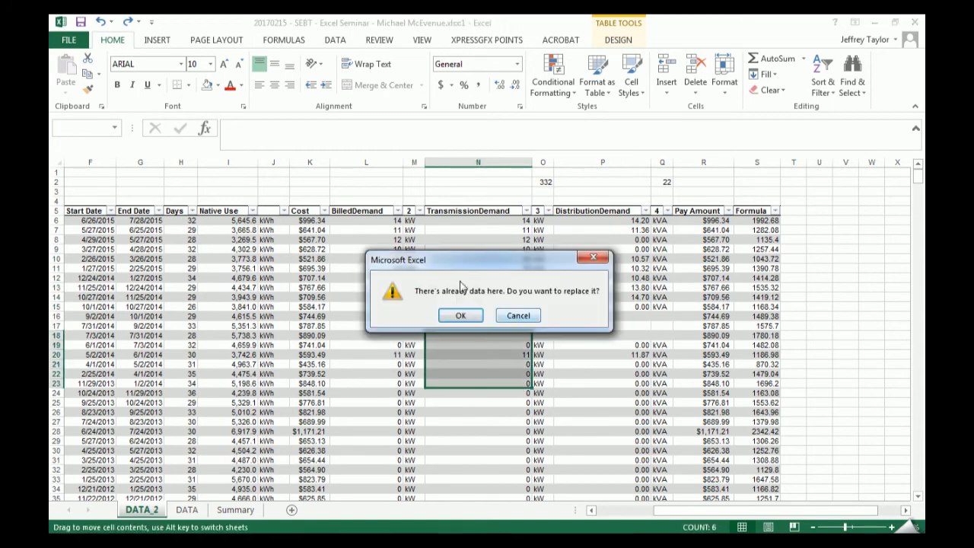
{"action": "left_click", "coordinate": [528, 315]}
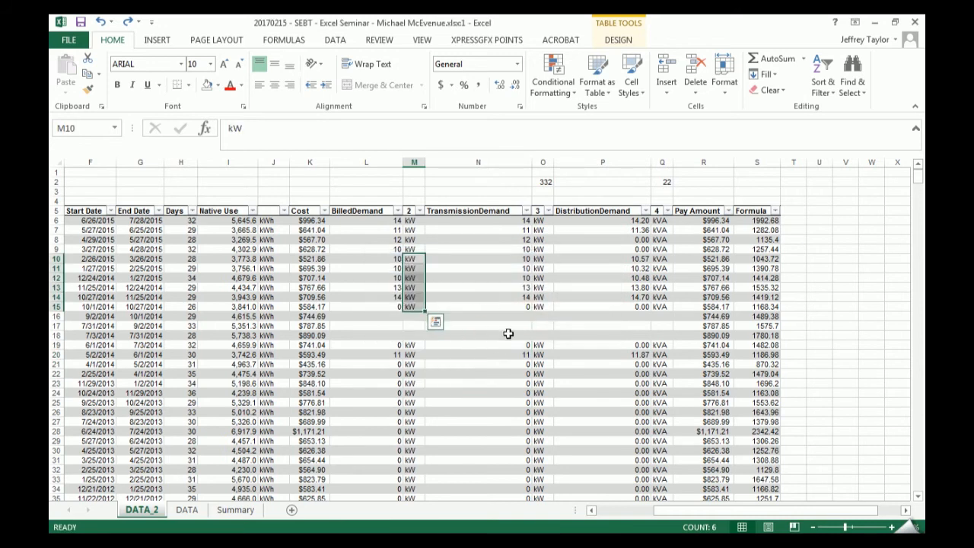
{"action": "left_click", "coordinate": [509, 335]}
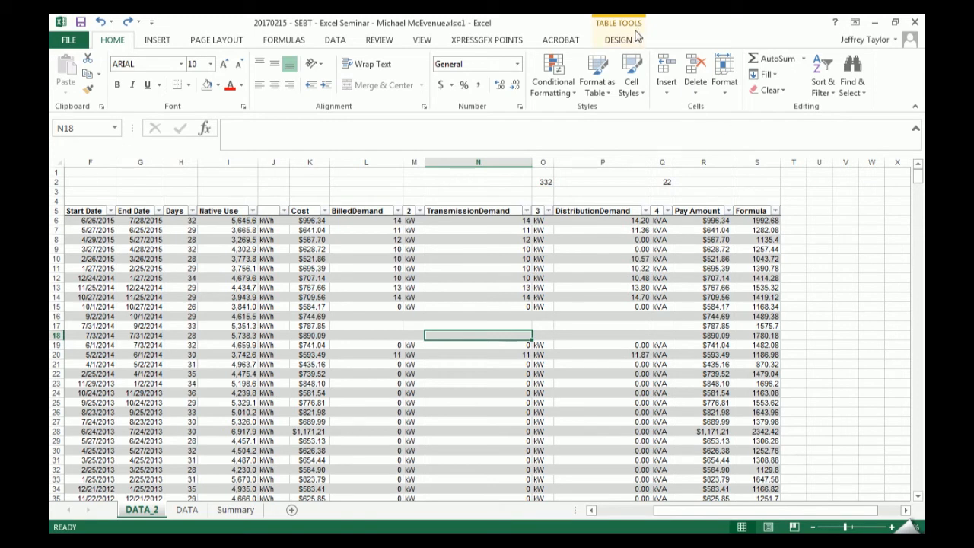
- Copy the DistributionDemand, 4 and Pay Amount cells P5:R11, paste them with formatting at V6, and undo the paste
{"action": "left_click_drag", "start_coordinate": [451, 211], "coordinate": [772, 211]}
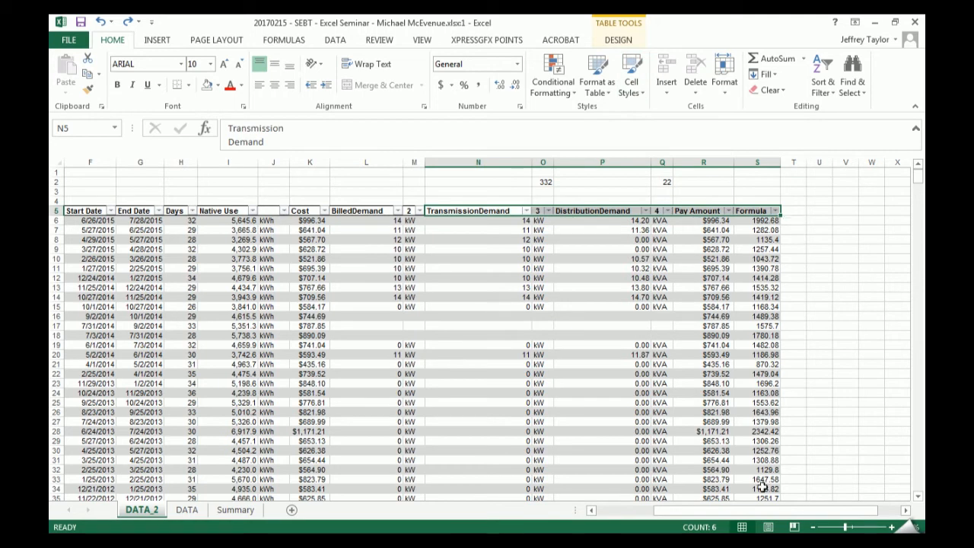
{"action": "left_click_drag", "start_coordinate": [601, 211], "coordinate": [713, 269]}
{"action": "key", "text": "ctrl+c"}
{"action": "left_click", "coordinate": [852, 222]}
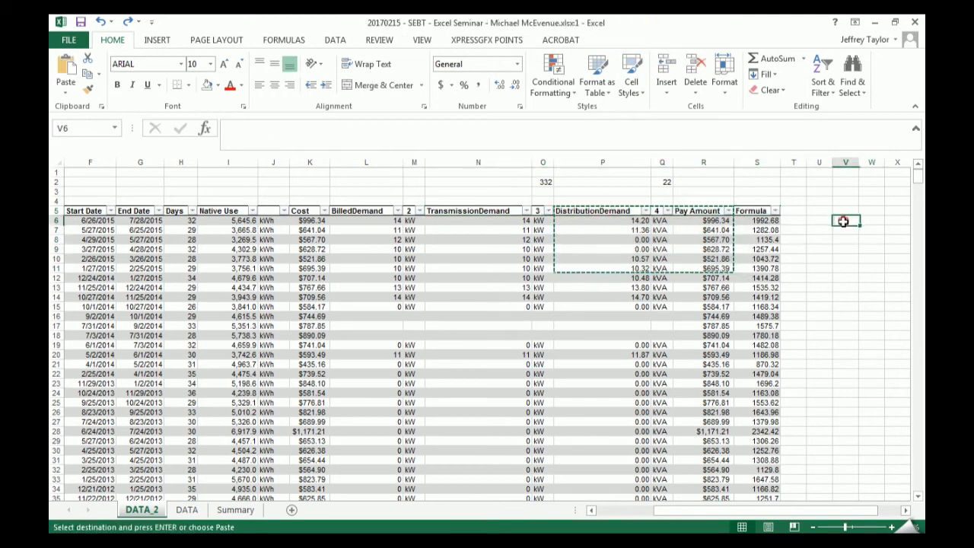
{"action": "key", "text": "ctrl+v"}
{"action": "left_click_drag", "start_coordinate": [776, 511], "coordinate": [800, 511]}
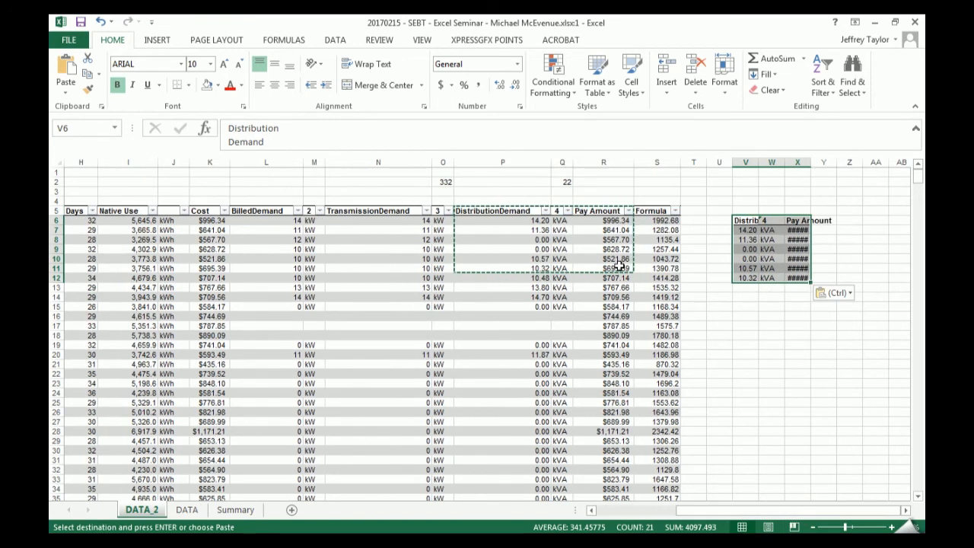
{"action": "key", "text": "ctrl+z"}
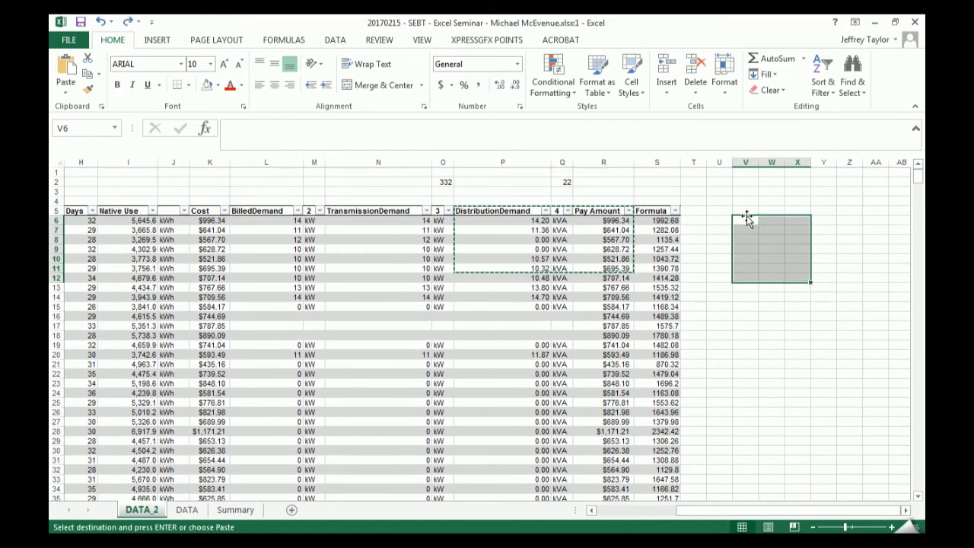
- Paste only the values of the copied cells at V6
{"action": "key", "text": "ctrl+alt+v"}
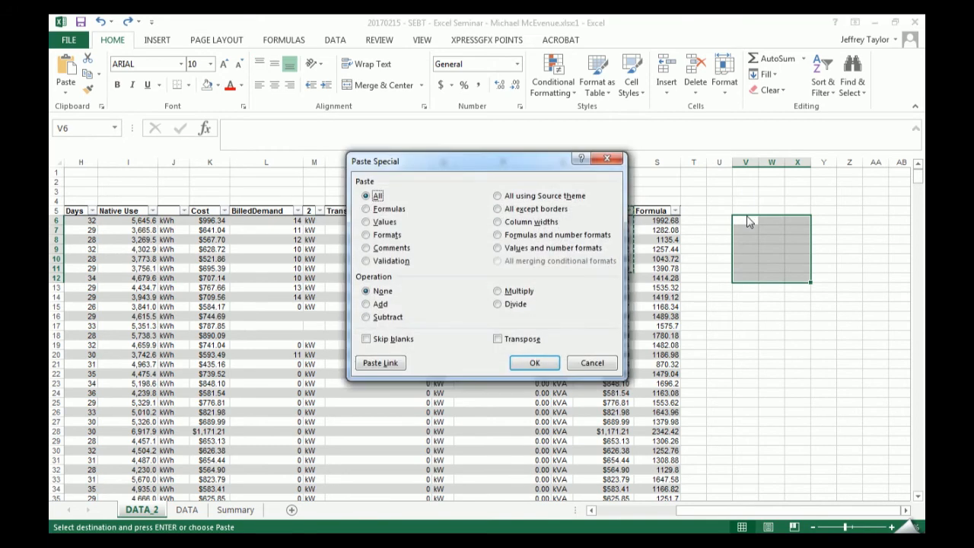
{"action": "key", "text": "v"}
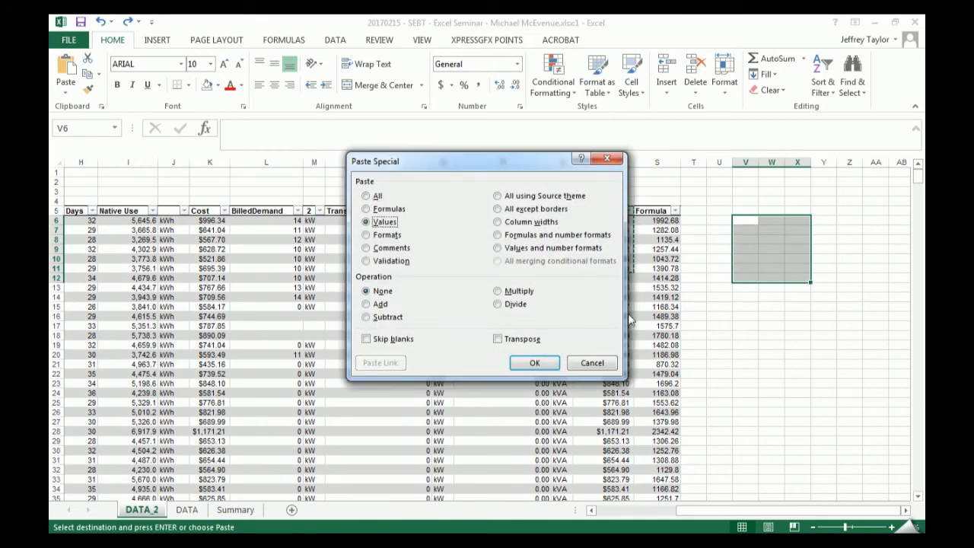
{"action": "left_click", "coordinate": [536, 363]}
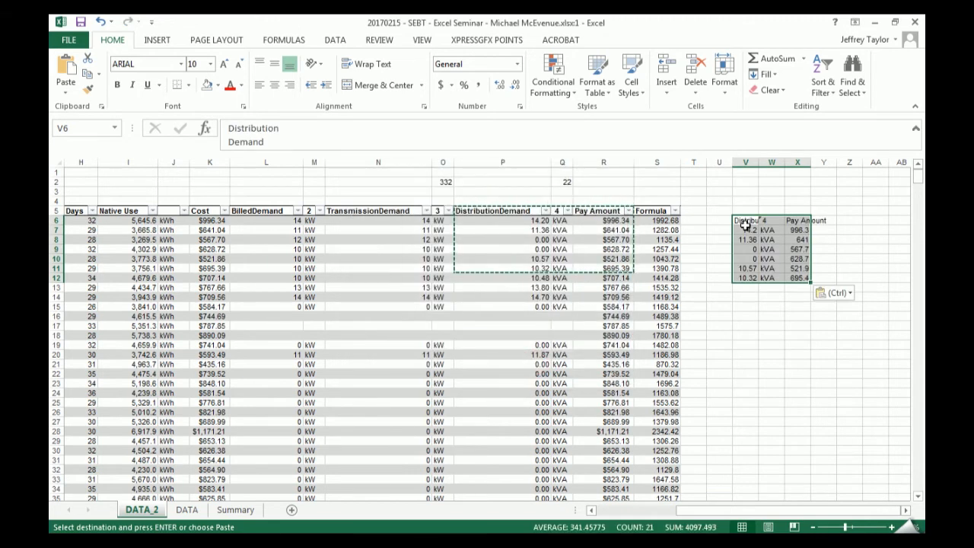
- Create a table from the pasted range V6:X12 without treating its first row as headers
{"action": "key", "text": "ctrl+t"}
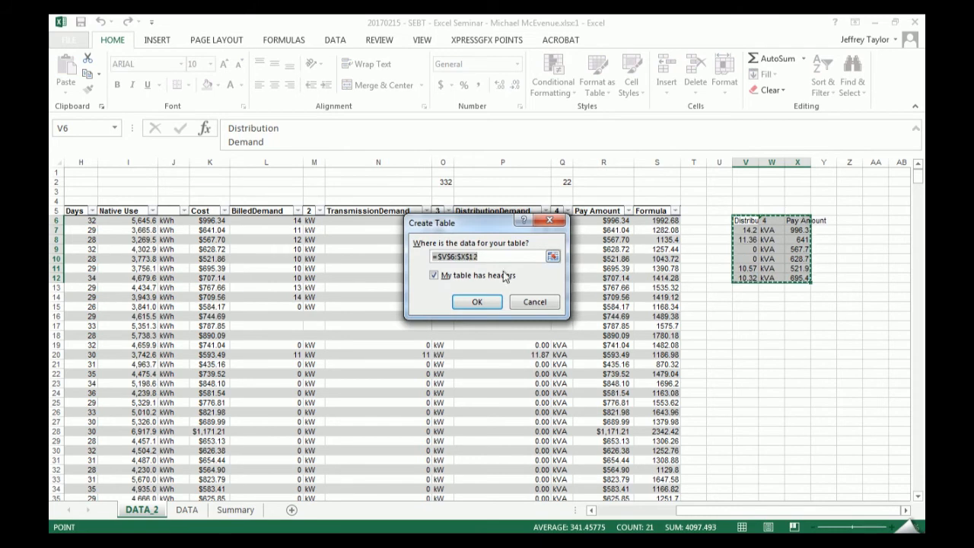
{"action": "left_click", "coordinate": [464, 280]}
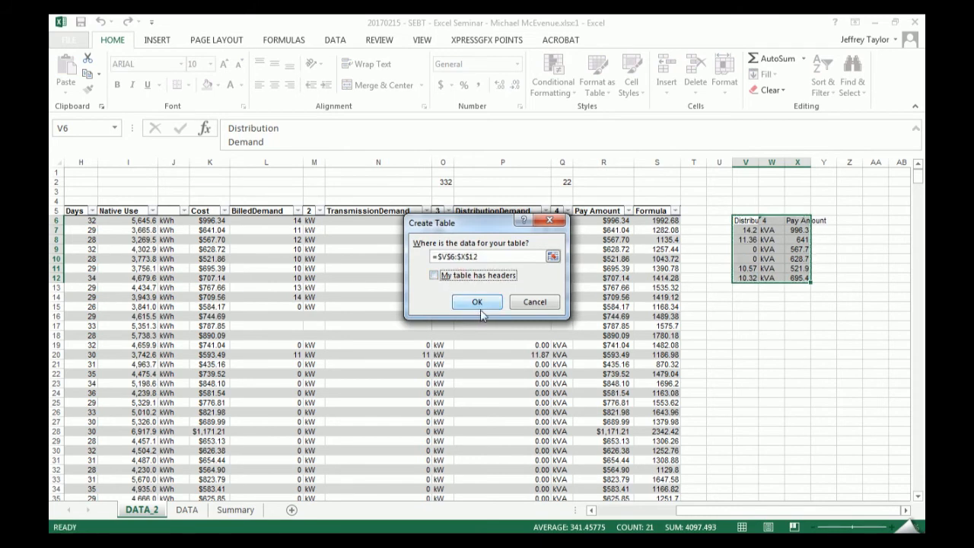
{"action": "left_click", "coordinate": [477, 302]}
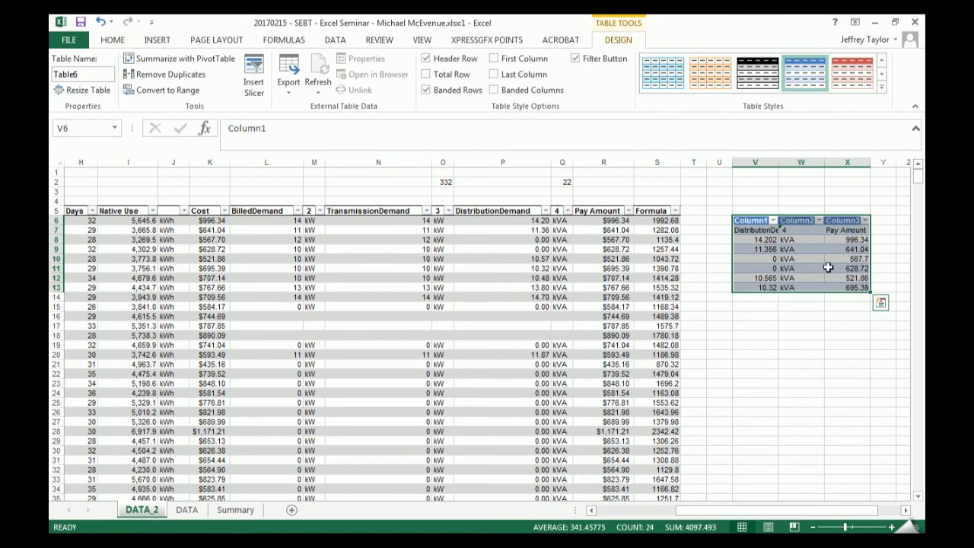
- Convert the small table in columns V to X to a normal range, check its cells, and undo the conversion
{"action": "left_click", "coordinate": [826, 265]}
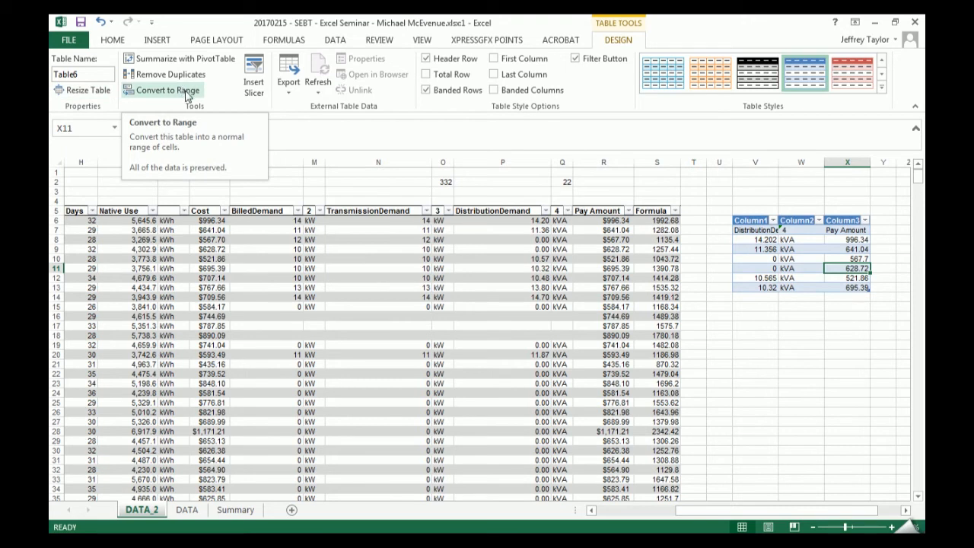
{"action": "left_click", "coordinate": [186, 92]}
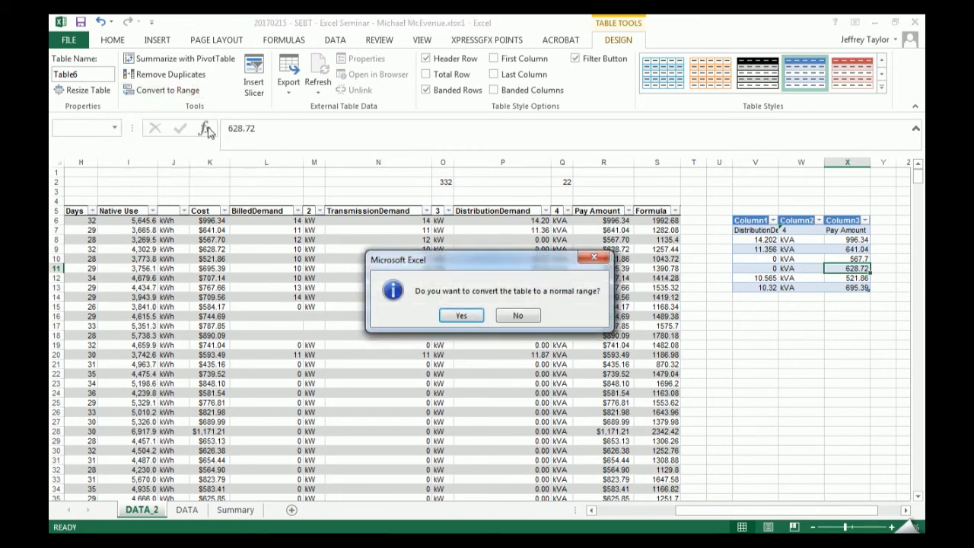
{"action": "left_click", "coordinate": [459, 315]}
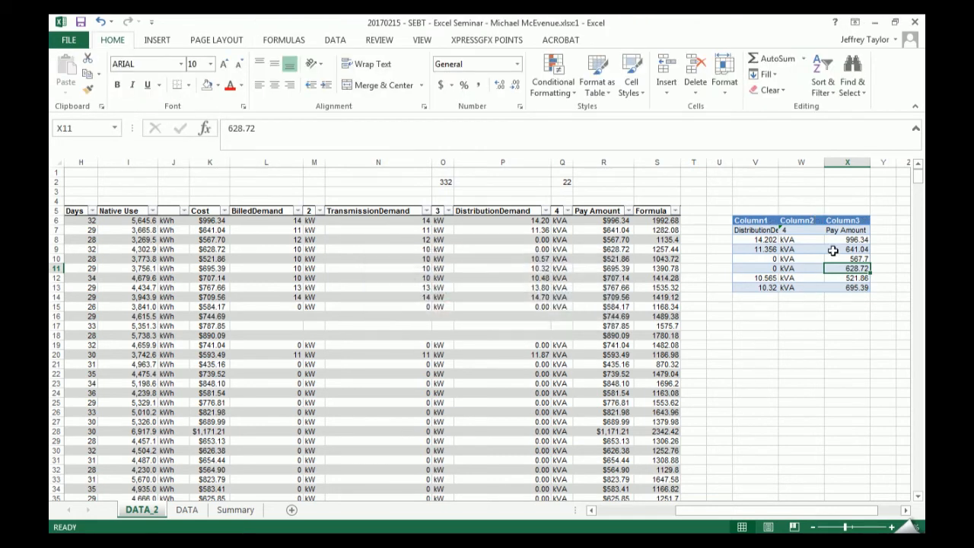
{"action": "left_click", "coordinate": [783, 231]}
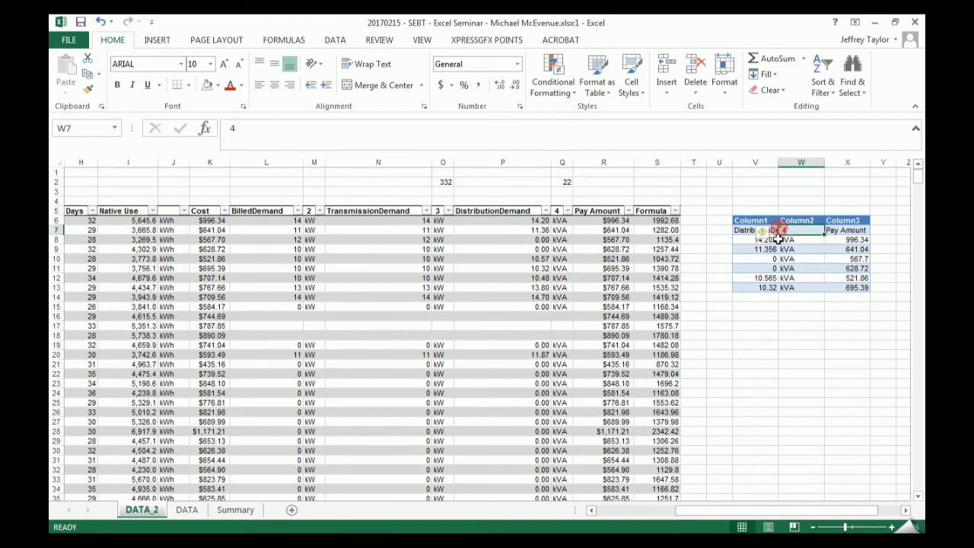
{"action": "left_click", "coordinate": [745, 218]}
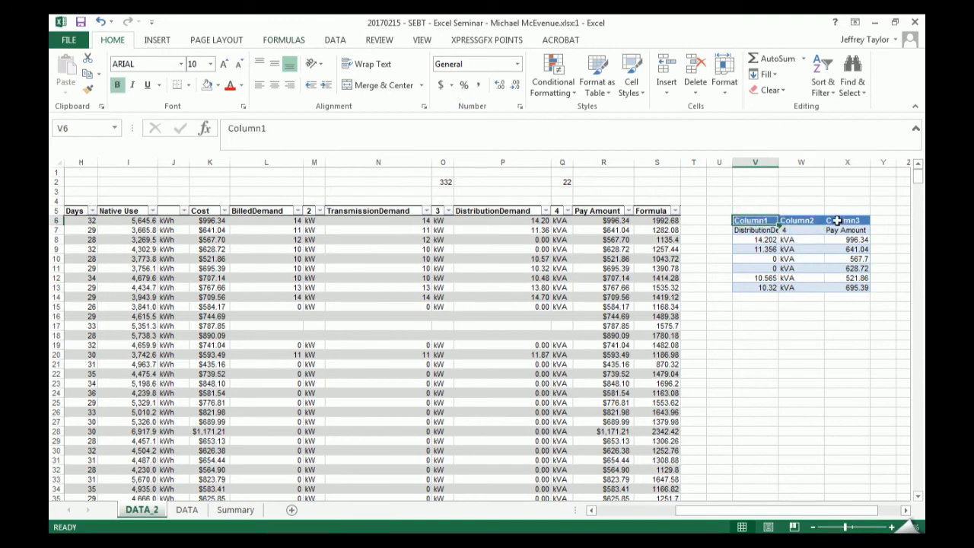
{"action": "left_click", "coordinate": [846, 268]}
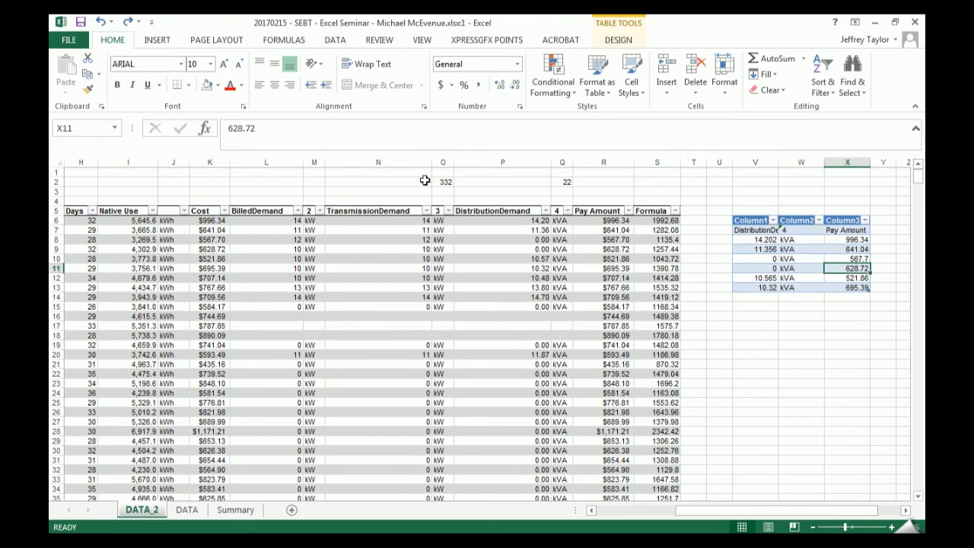
- Try to resize the small table to the range V7:X13 so that it excludes the generic header row
{"action": "left_click", "coordinate": [618, 40]}
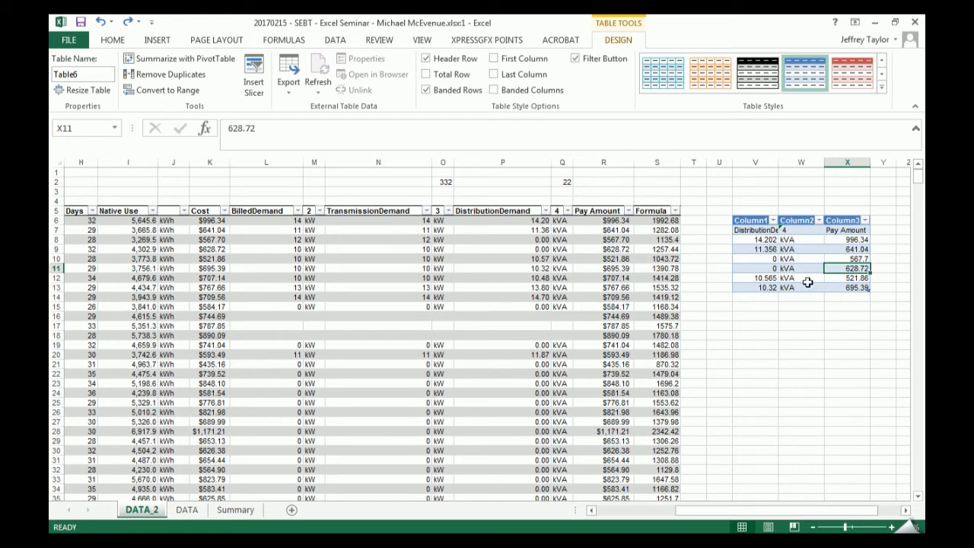
{"action": "left_click", "coordinate": [87, 90]}
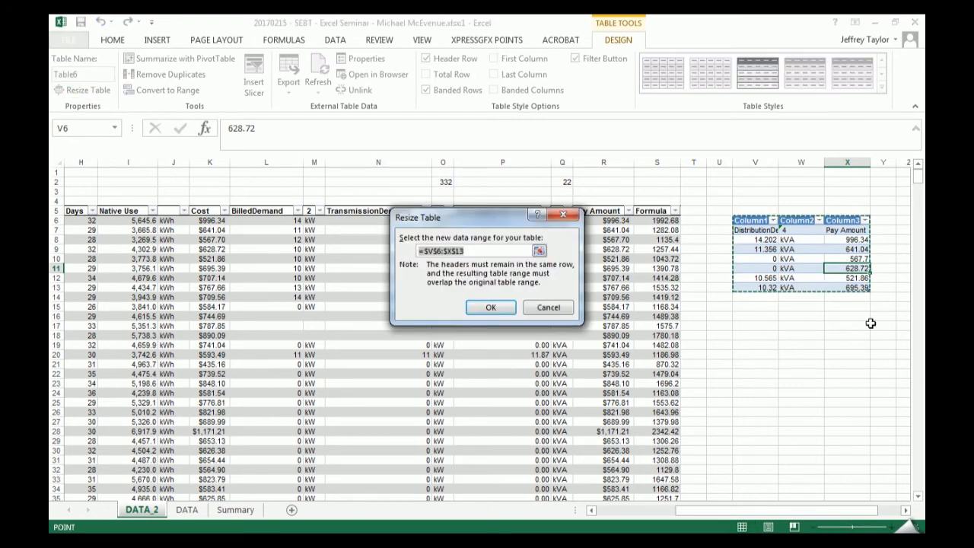
{"action": "left_click_drag", "start_coordinate": [757, 230], "coordinate": [844, 289]}
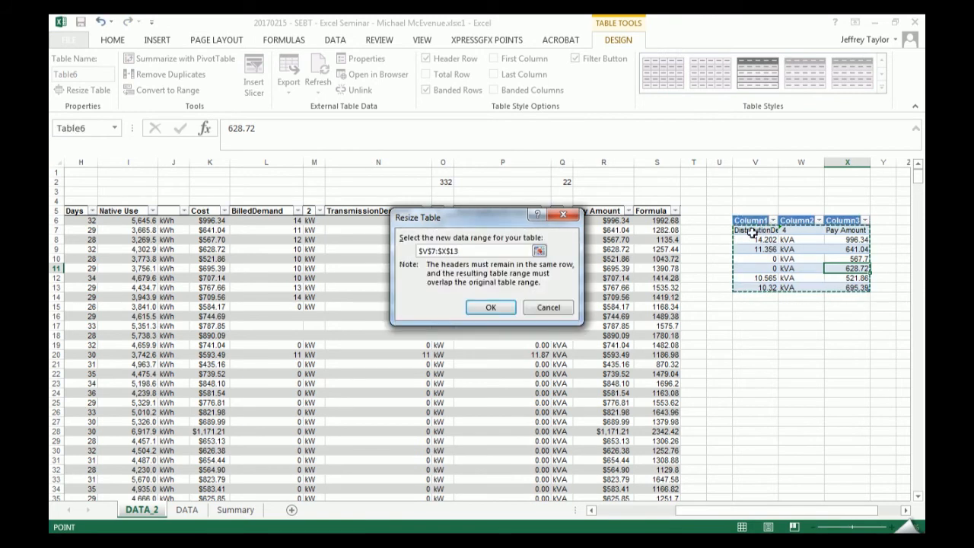
{"action": "key", "text": "Return"}
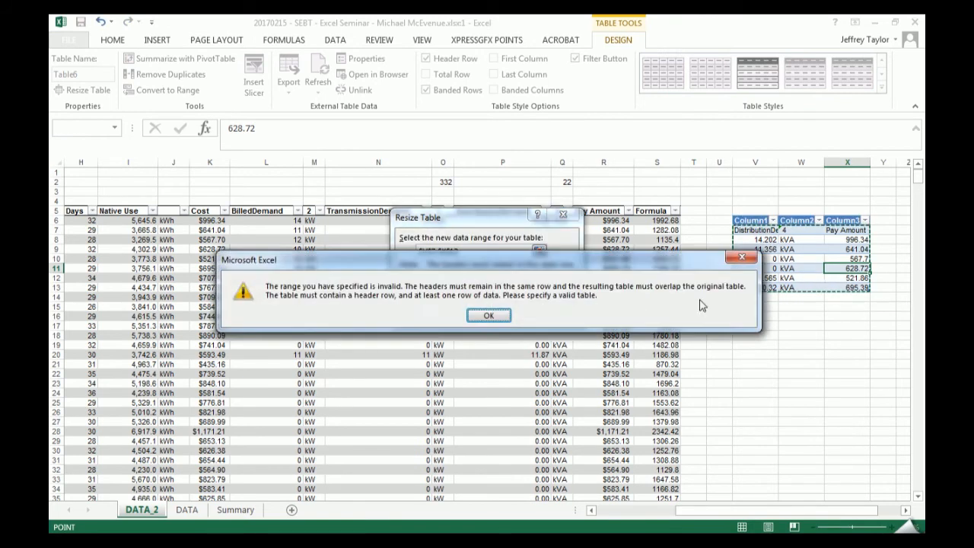
{"action": "left_click", "coordinate": [488, 316]}
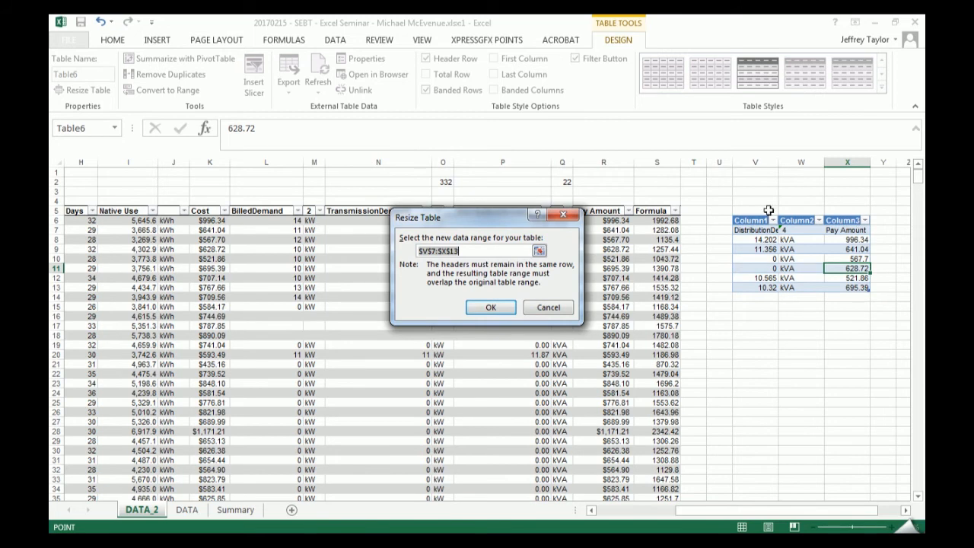
{"action": "key", "text": "Escape"}
- Put the heading texts from V7:X7 into the table's header row V6:X6 and delete the duplicate table row 7
{"action": "left_click_drag", "start_coordinate": [759, 230], "coordinate": [823, 220]}
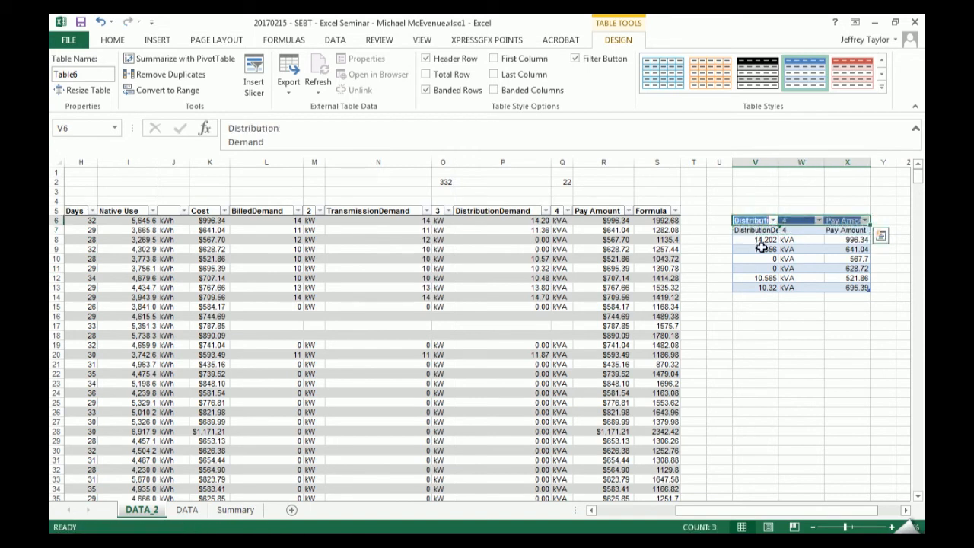
{"action": "left_click", "coordinate": [762, 239]}
{"action": "left_click", "coordinate": [759, 230]}
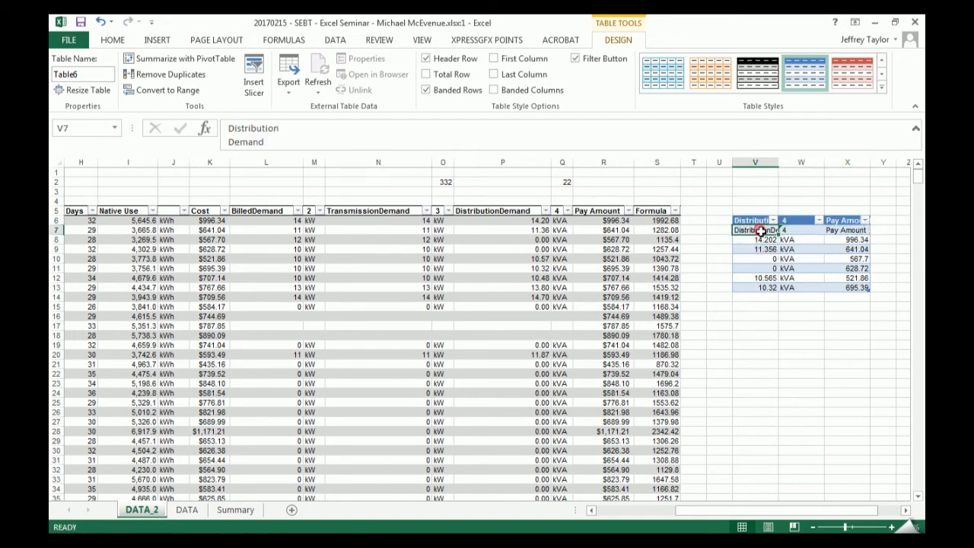
{"action": "right_click", "coordinate": [763, 230]}
{"action": "mouse_move", "coordinate": [837, 355]}
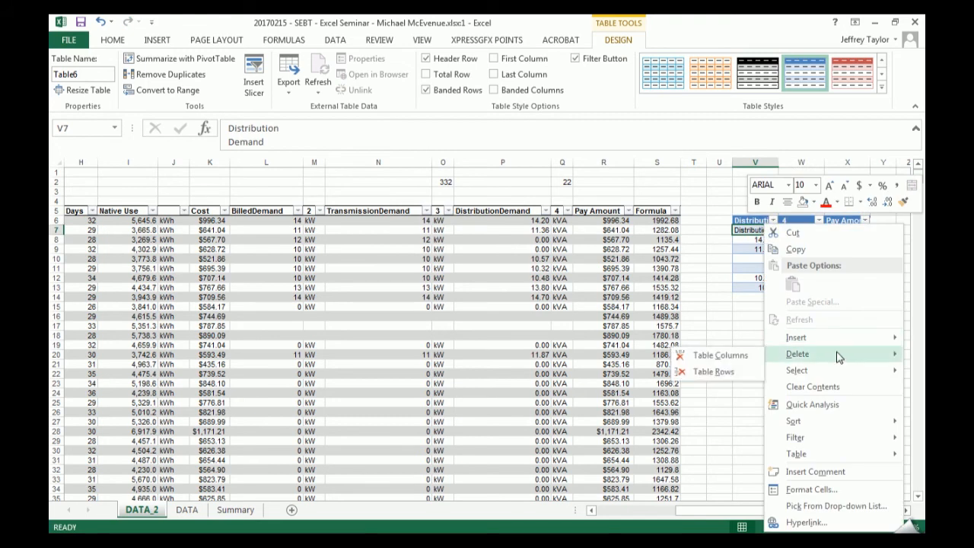
{"action": "left_click", "coordinate": [719, 372]}
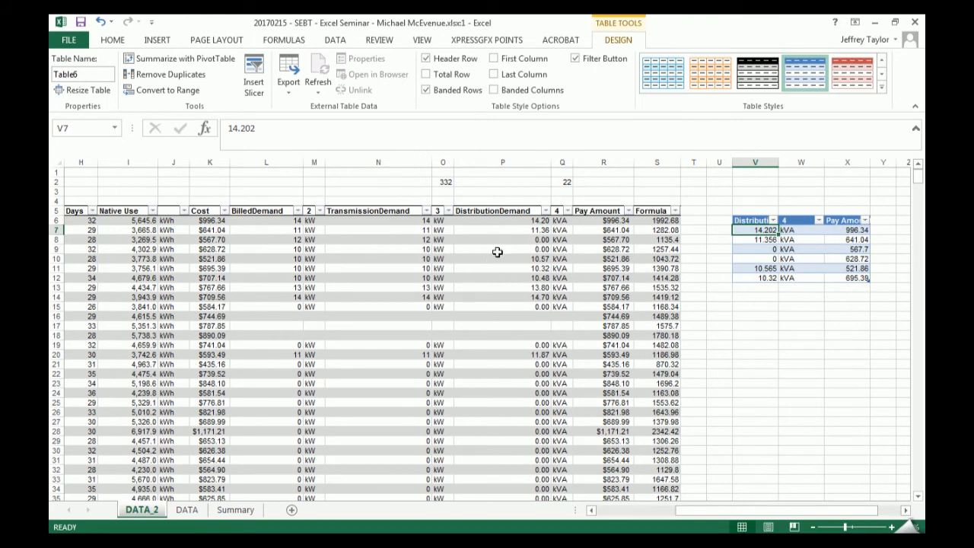
- Select the whole small table including its headers and move it to W16:Y22
{"action": "left_click", "coordinate": [815, 251]}
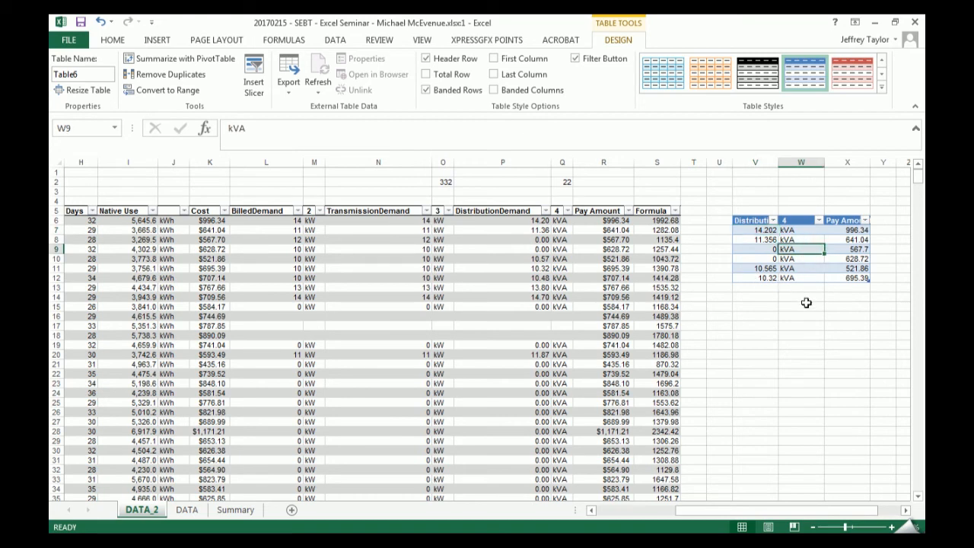
{"action": "key", "text": "ctrl+a"}
{"action": "key", "text": "ctrl+a"}
{"action": "left_click_drag", "start_coordinate": [794, 215], "coordinate": [840, 311]}
{"action": "left_click", "coordinate": [829, 312]}
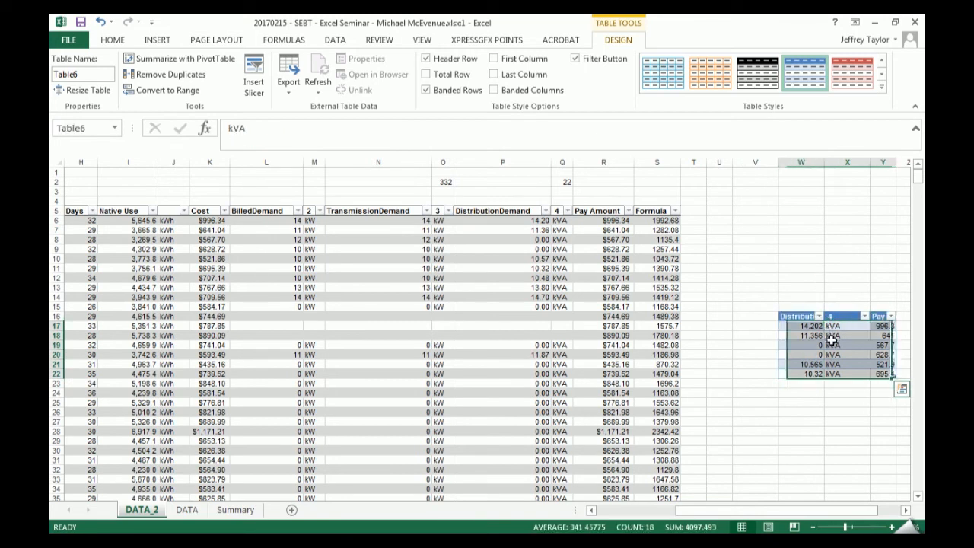
- Delete the entire small table with its headers, and undo the deletion
{"action": "left_click", "coordinate": [837, 318]}
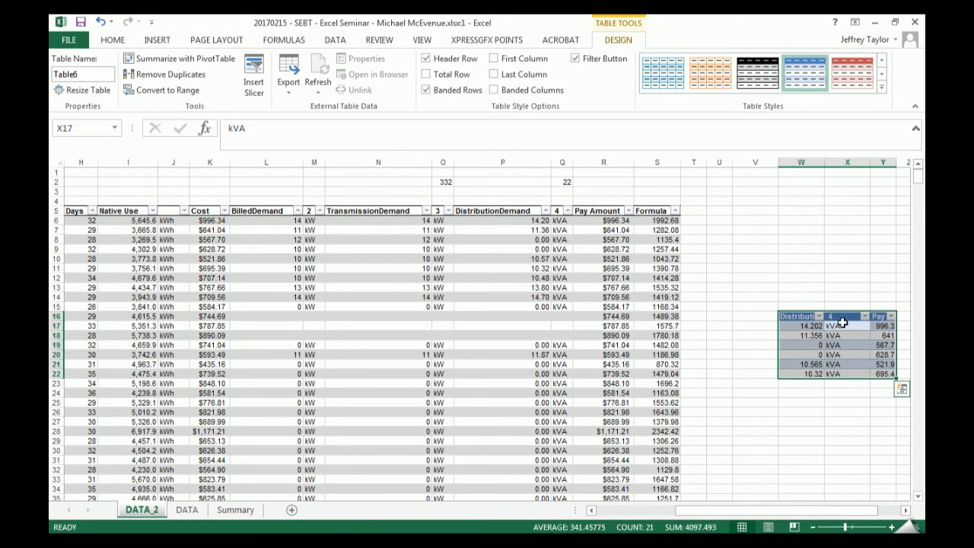
{"action": "key", "text": "Delete"}
{"action": "left_click", "coordinate": [821, 354]}
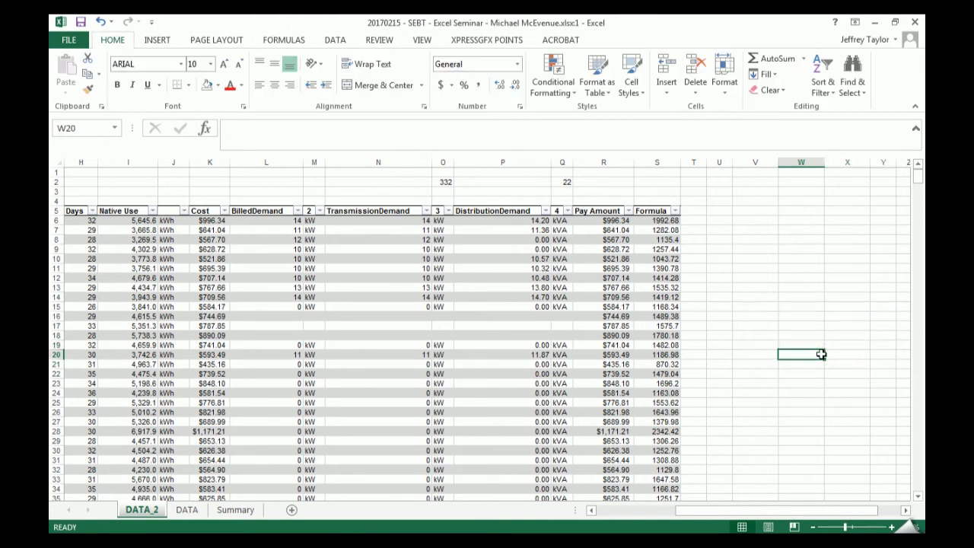
{"action": "key", "text": "ctrl+z"}
- Move the small table to V5:X11, level with the main table's header row
{"action": "left_click_drag", "start_coordinate": [809, 312], "coordinate": [762, 210]}
{"action": "left_click", "coordinate": [787, 351]}
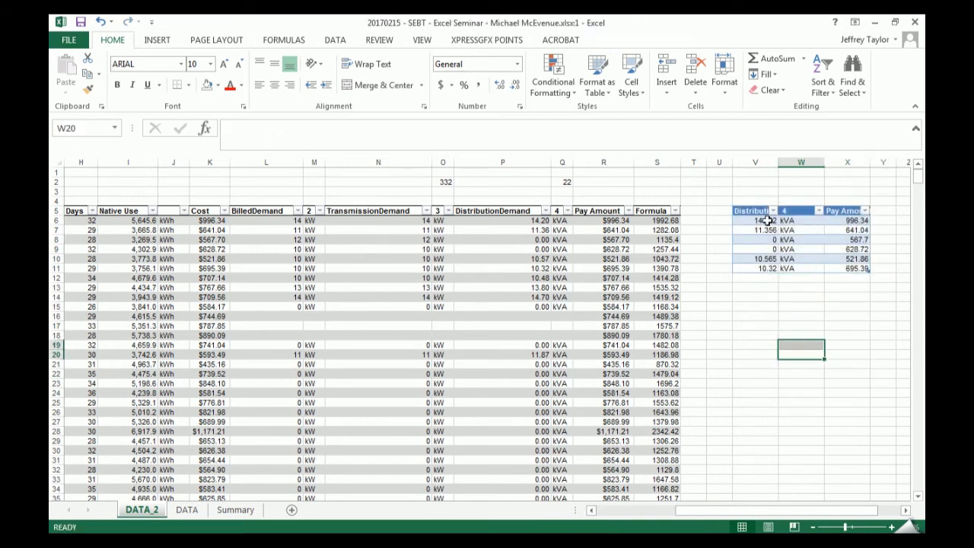
{"action": "left_click", "coordinate": [767, 229]}
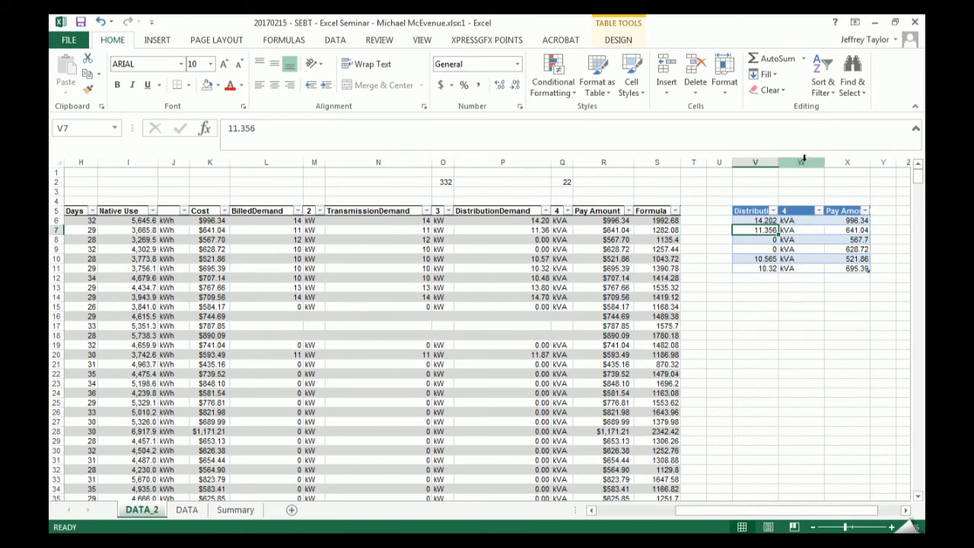
- Insert a table column to the left of the kVA column in the small table
{"action": "left_click", "coordinate": [804, 219]}
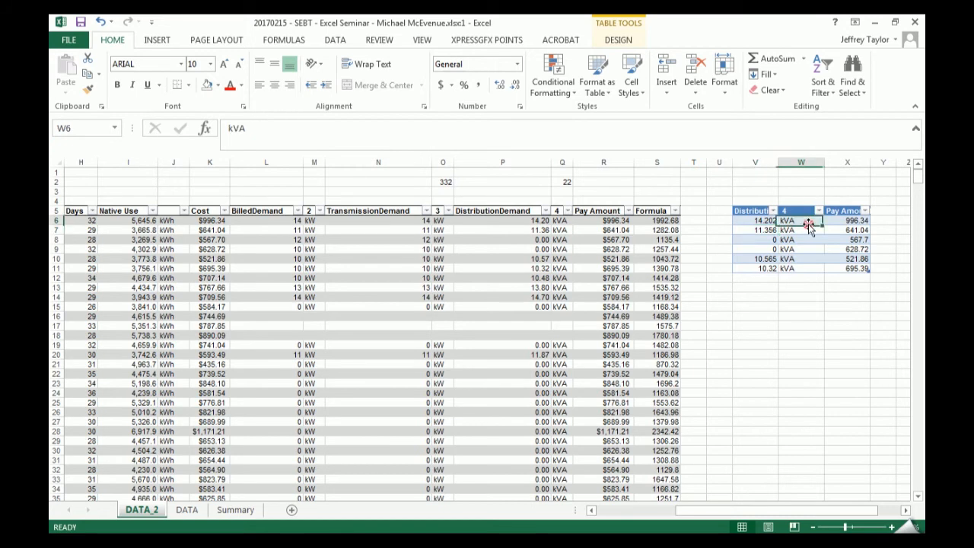
{"action": "scroll", "coordinate": [828, 515], "scroll_direction": "right", "scroll_amount": 2}
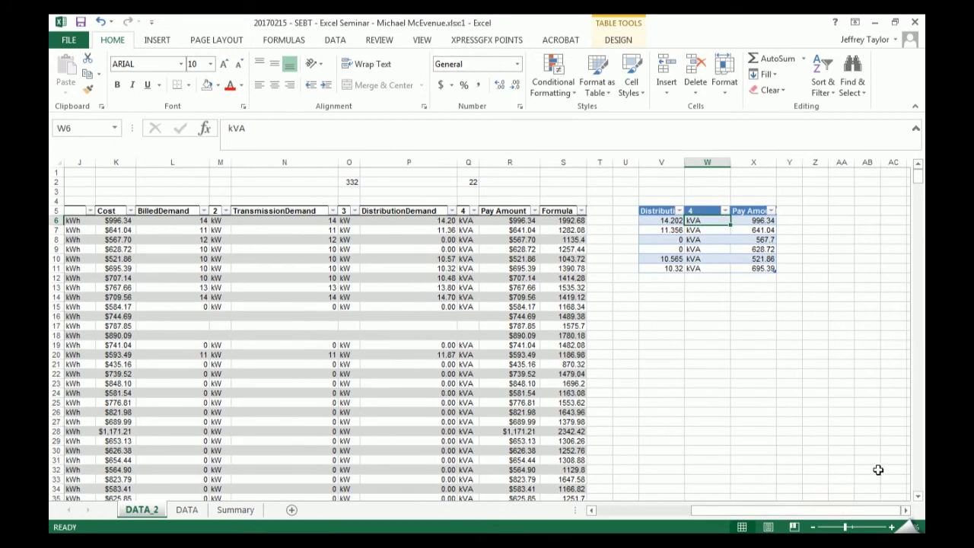
{"action": "right_click", "coordinate": [714, 220]}
{"action": "mouse_move", "coordinate": [821, 337]}
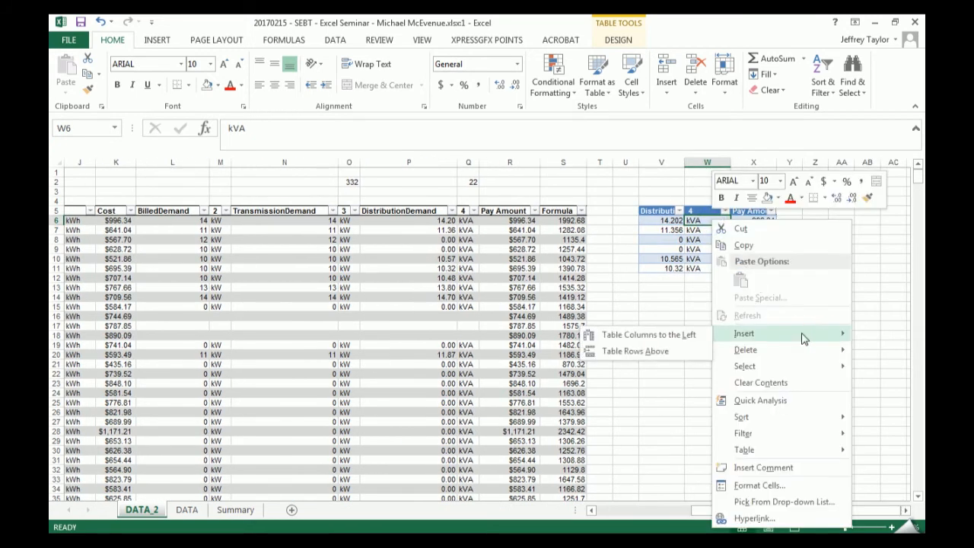
{"action": "left_click", "coordinate": [694, 334]}
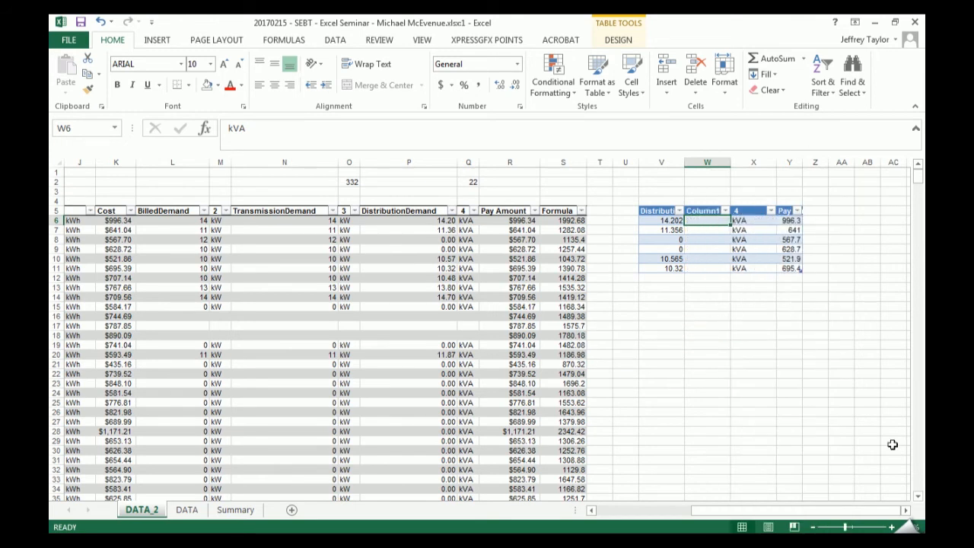
- Undo the table column insertion beside the kVA column in the small table
{"action": "scroll", "coordinate": [913, 515], "scroll_direction": "right", "scroll_amount": 5}
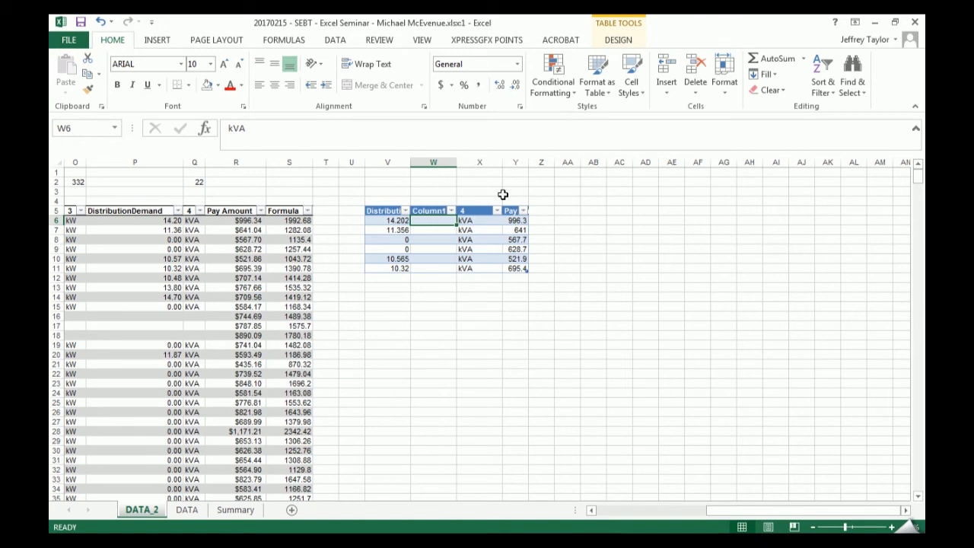
{"action": "left_click_drag", "start_coordinate": [541, 210], "coordinate": [696, 266]}
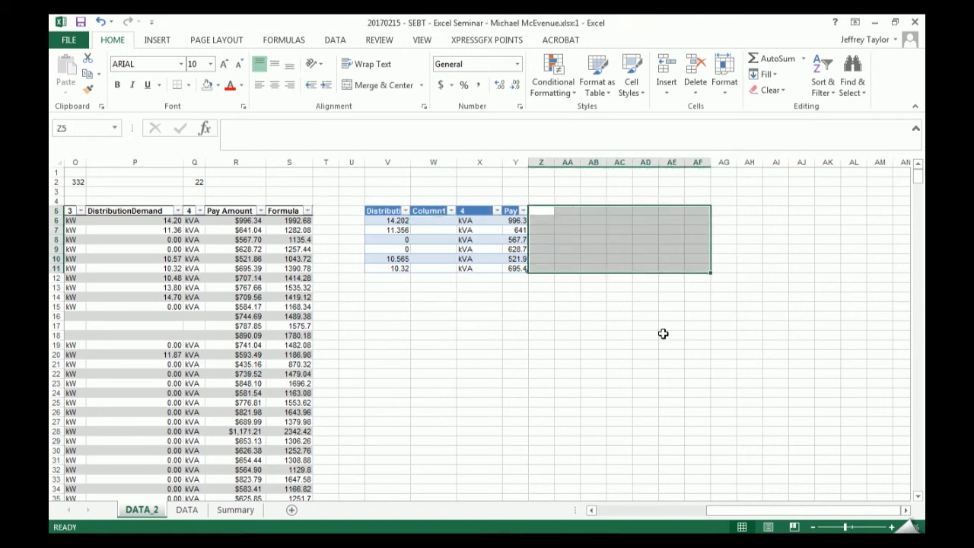
{"action": "key", "text": "ctrl+z"}
{"action": "left_click_drag", "start_coordinate": [497, 315], "coordinate": [497, 309]}
- Enter sf in Z6, dd in Z7 and Z8, and ss in Z9 beside the small table
{"action": "left_click", "coordinate": [534, 222]}
{"action": "type", "text": "sf"}
{"action": "left_click", "coordinate": [541, 240]}
{"action": "type", "text": "dd"}
{"action": "left_click", "coordinate": [547, 232]}
{"action": "type", "text": "dd"}
{"action": "left_click", "coordinate": [540, 248]}
{"action": "type", "text": "ss"}
{"action": "left_click", "coordinate": [542, 268]}
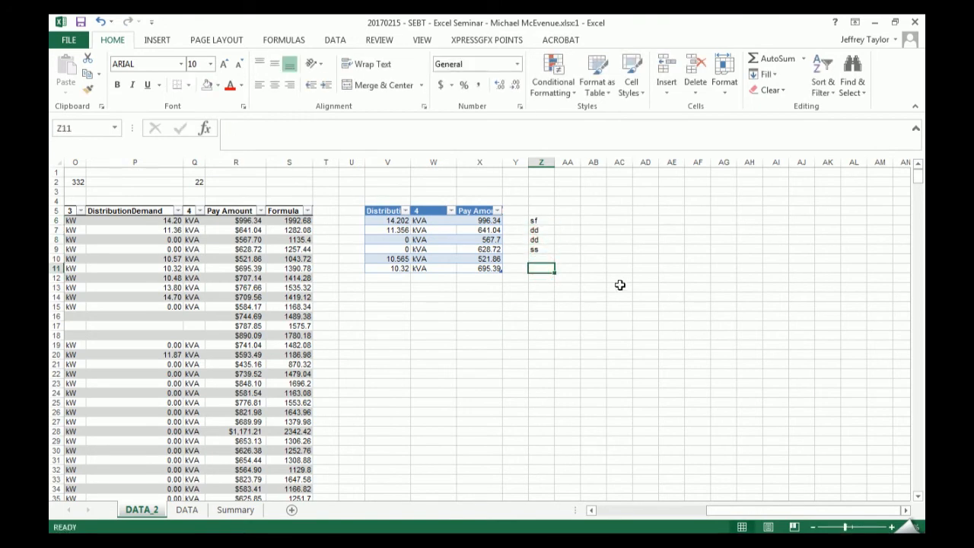
- Fill sf from Z6 up to Z4, and fill ss from Z9 down to Z15
{"action": "right_click", "coordinate": [439, 229]}
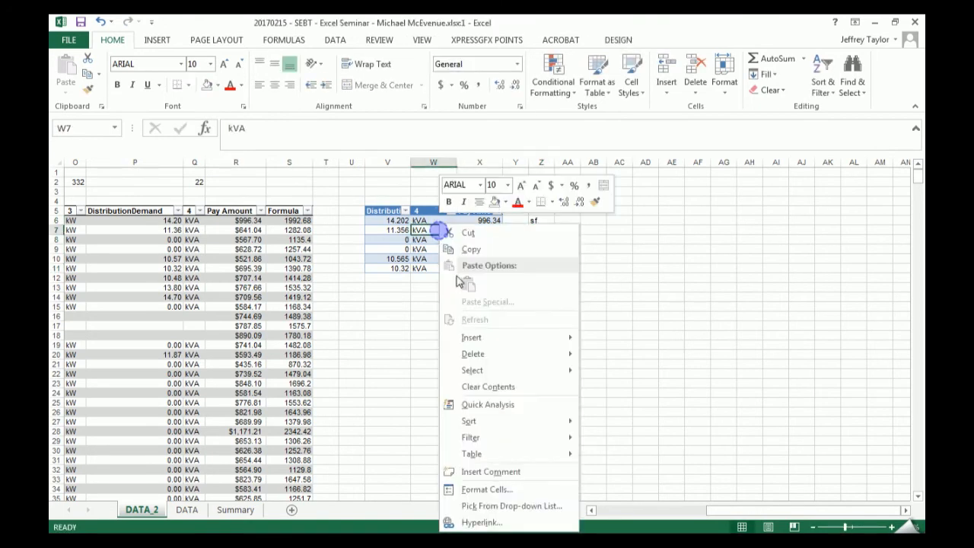
{"action": "left_click", "coordinate": [674, 266]}
{"action": "left_click", "coordinate": [542, 220]}
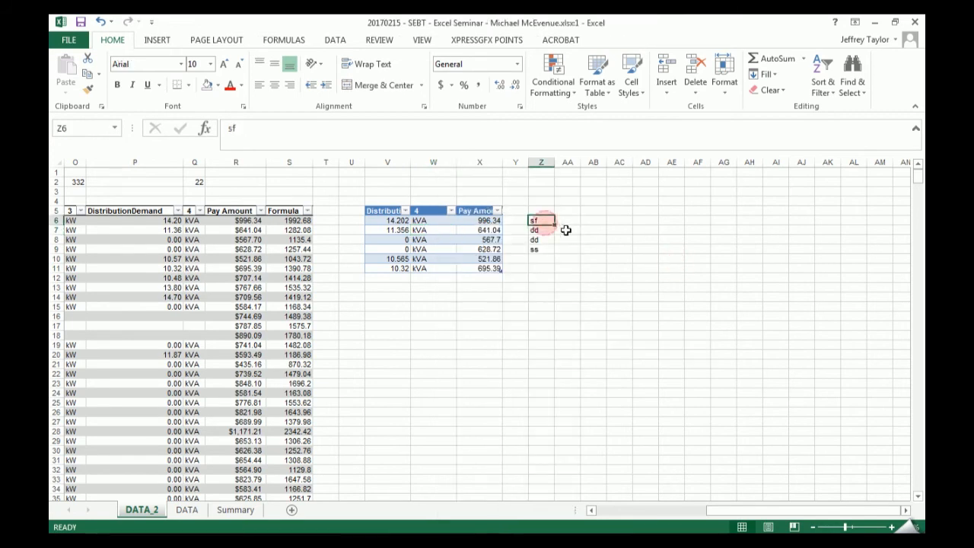
{"action": "left_click_drag", "start_coordinate": [555, 225], "coordinate": [558, 198]}
{"action": "left_click", "coordinate": [547, 259]}
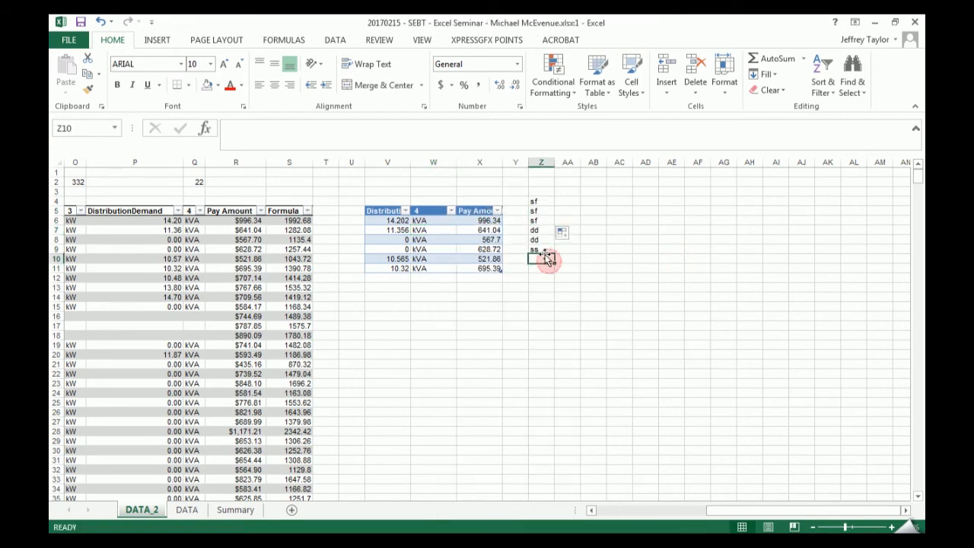
{"action": "left_click", "coordinate": [542, 248]}
{"action": "left_click_drag", "start_coordinate": [553, 254], "coordinate": [558, 313]}
{"action": "left_click", "coordinate": [619, 325]}
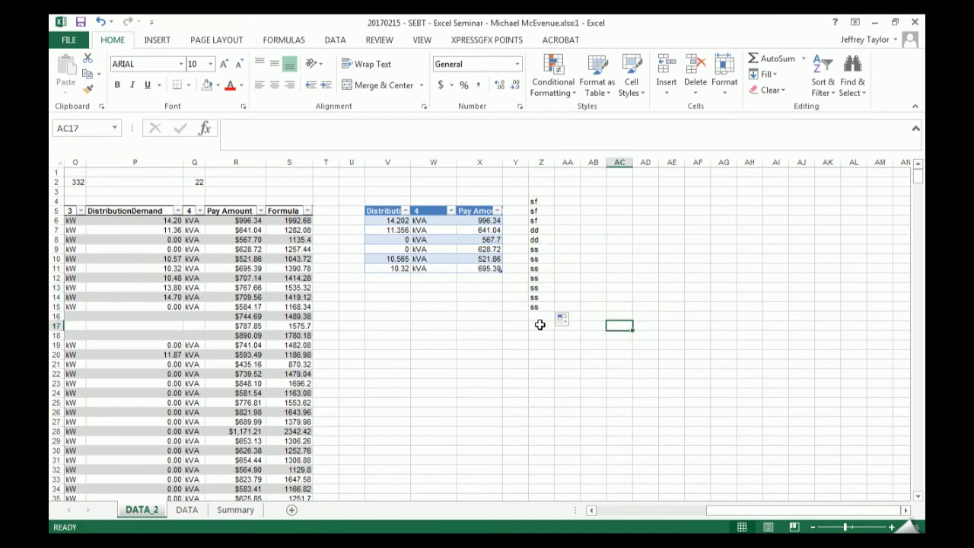
- Enter the header Title in Z3 above the list and turn on a filter for that list
{"action": "left_click", "coordinate": [541, 191]}
{"action": "type", "text": "Title"}
{"action": "key", "text": "Return"}
{"action": "left_click", "coordinate": [539, 190]}
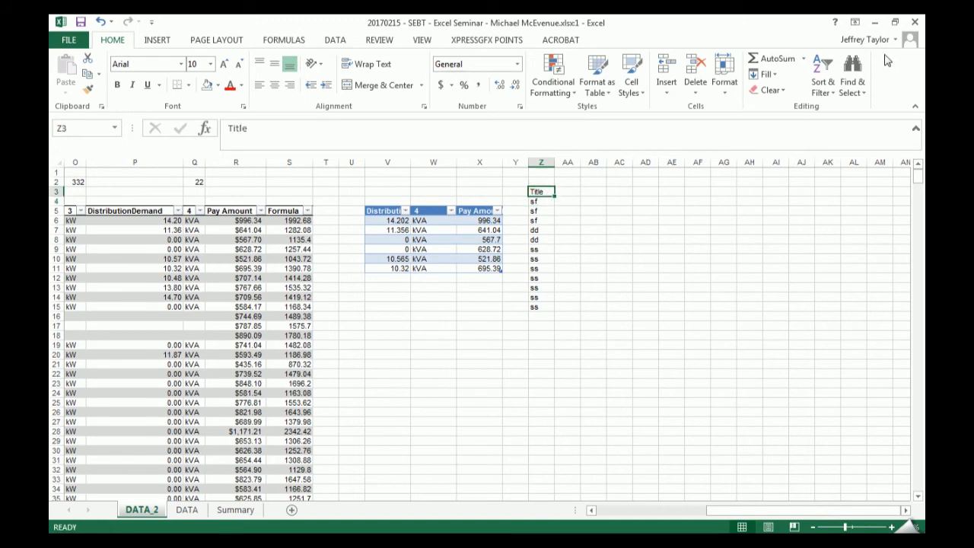
{"action": "left_click", "coordinate": [821, 78]}
{"action": "left_click", "coordinate": [858, 158]}
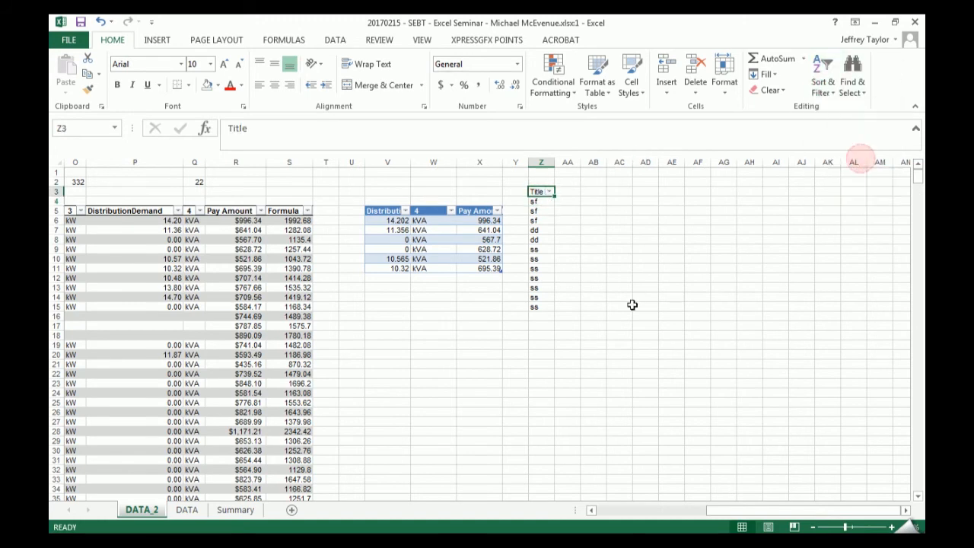
{"action": "left_click", "coordinate": [549, 191]}
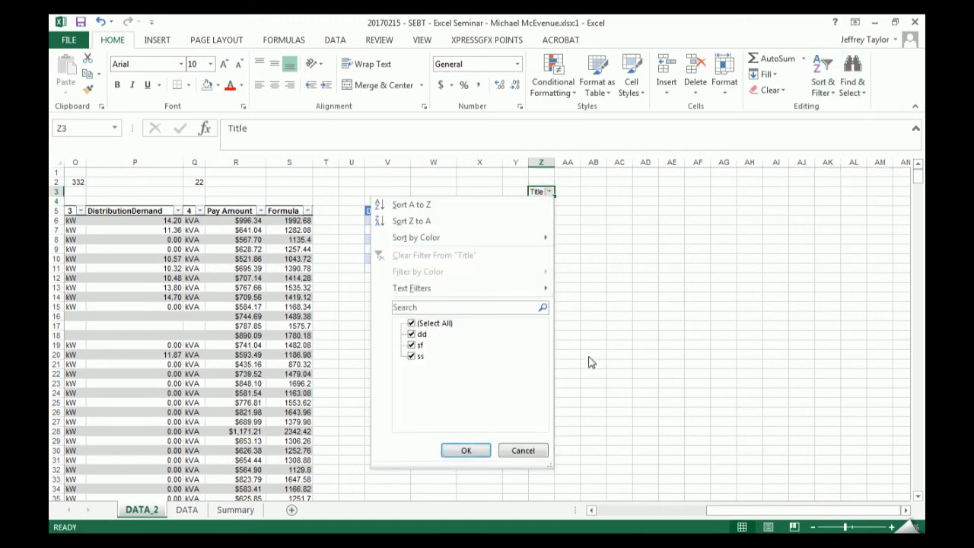
{"action": "left_click", "coordinate": [667, 271]}
- Try to insert a table column to the left of Pay Amount while the Title list is filtered
{"action": "left_click_drag", "start_coordinate": [433, 354], "coordinate": [433, 346]}
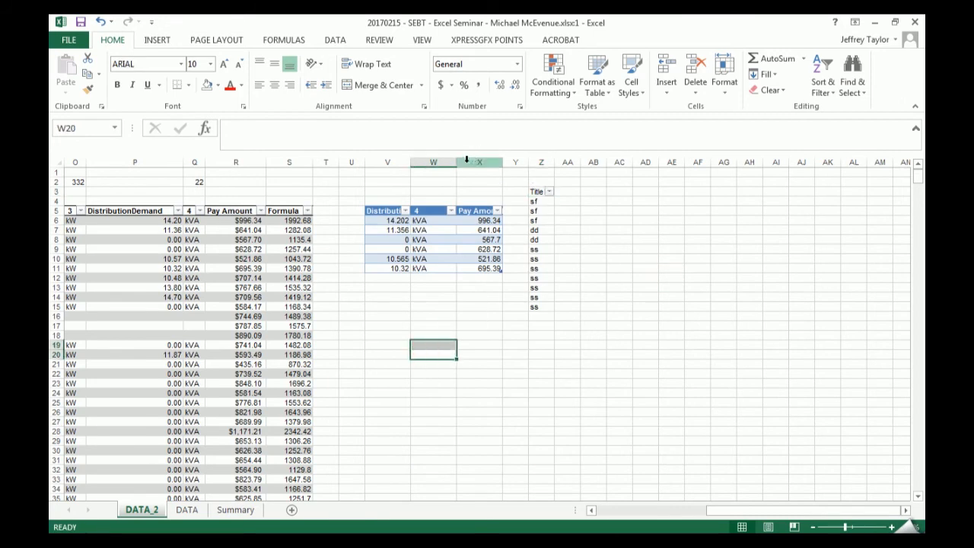
{"action": "right_click", "coordinate": [474, 162]}
{"action": "left_click", "coordinate": [432, 210]}
{"action": "left_click", "coordinate": [472, 224]}
{"action": "left_click_drag", "start_coordinate": [472, 226], "coordinate": [473, 220]}
{"action": "right_click", "coordinate": [475, 220]}
{"action": "mouse_move", "coordinate": [572, 333]}
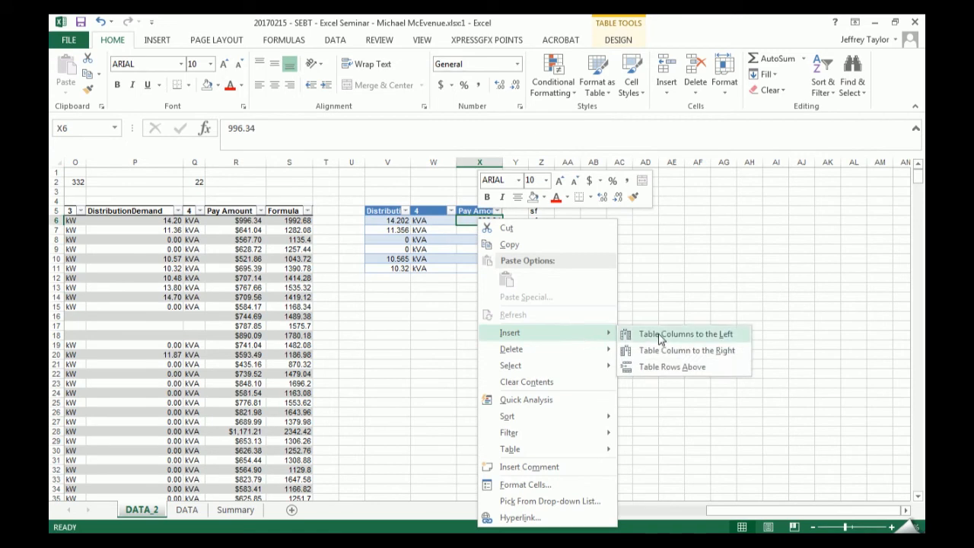
{"action": "left_click", "coordinate": [660, 336]}
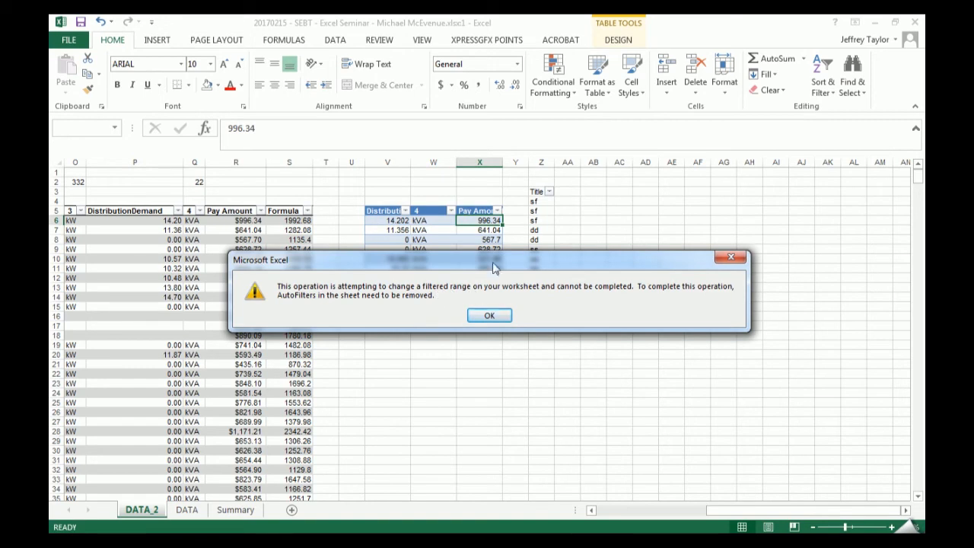
{"action": "left_click", "coordinate": [497, 315]}
- Turn off the filter on the Title list
{"action": "left_click", "coordinate": [548, 204]}
{"action": "left_click", "coordinate": [852, 83]}
{"action": "left_click", "coordinate": [822, 81]}
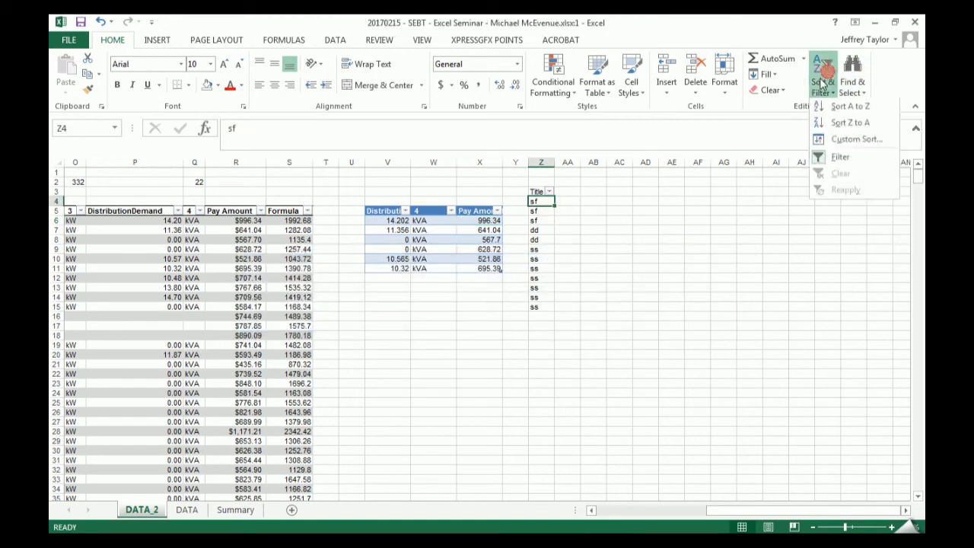
{"action": "left_click", "coordinate": [836, 156]}
- Insert a table column to the left of Pay Amount in the small table, and undo the insertion
{"action": "left_click_drag", "start_coordinate": [454, 238], "coordinate": [474, 234]}
{"action": "right_click", "coordinate": [474, 234]}
{"action": "key", "text": "Escape"}
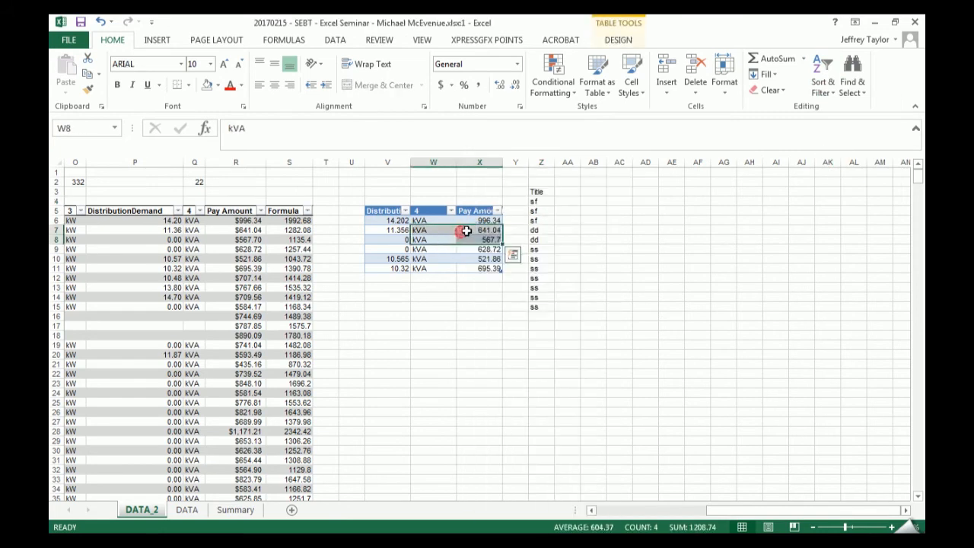
{"action": "left_click", "coordinate": [465, 230]}
{"action": "right_click", "coordinate": [470, 228]}
{"action": "left_click", "coordinate": [552, 340]}
{"action": "left_click", "coordinate": [646, 342]}
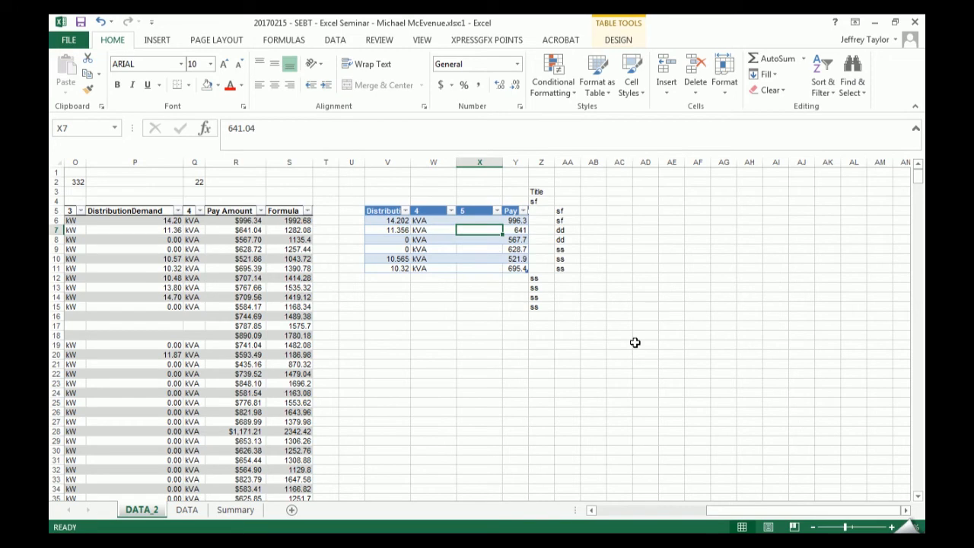
{"action": "left_click_drag", "start_coordinate": [537, 191], "coordinate": [551, 320]}
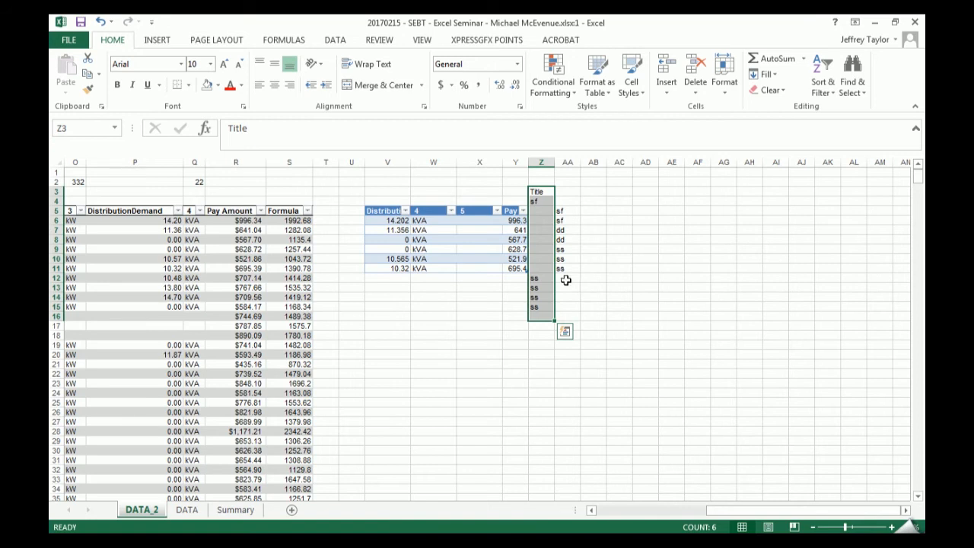
{"action": "key", "text": "ctrl+z"}
{"action": "left_click", "coordinate": [498, 325]}
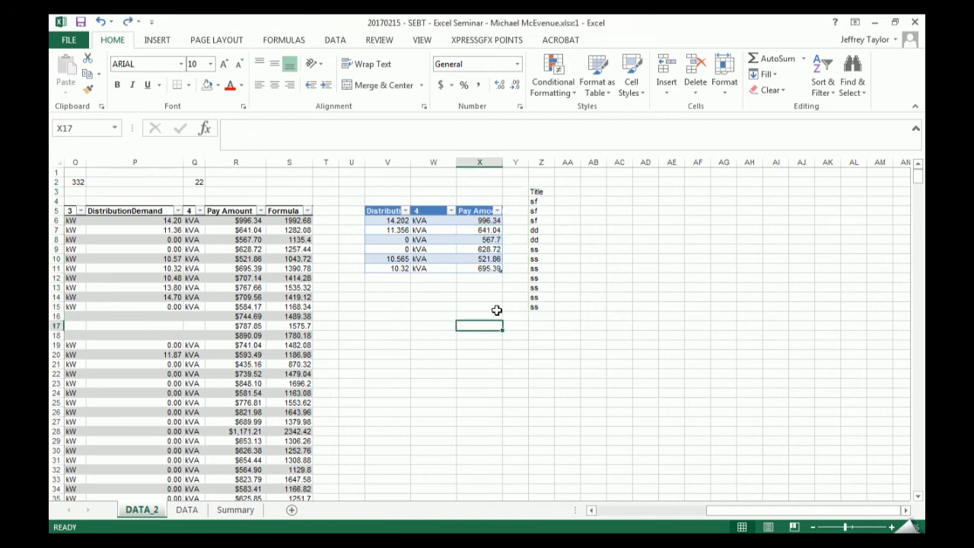
- Insert an entire worksheet column to the left of column X, before Pay Amount in the small table
{"action": "left_click_drag", "start_coordinate": [545, 190], "coordinate": [544, 335]}
{"action": "left_click_drag", "start_coordinate": [544, 212], "coordinate": [645, 335]}
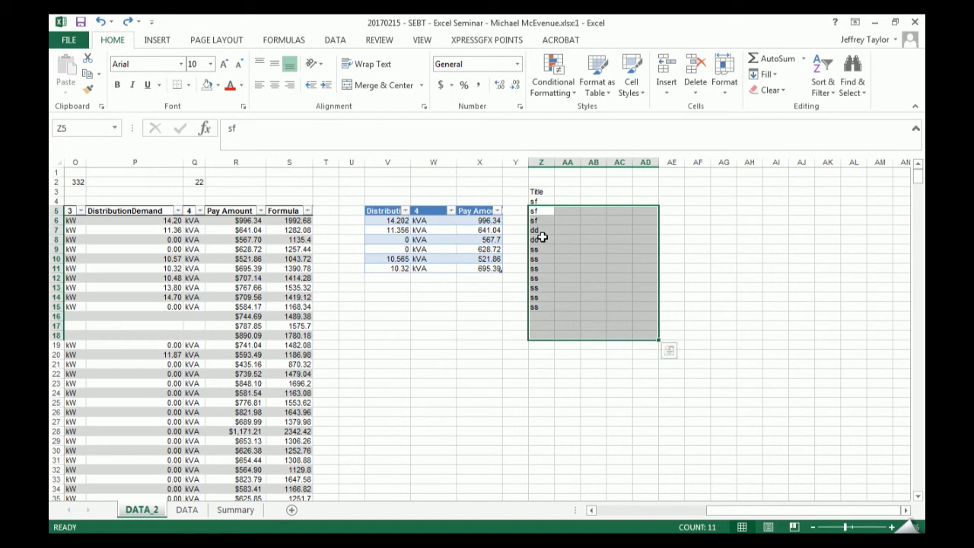
{"action": "right_click", "coordinate": [463, 161]}
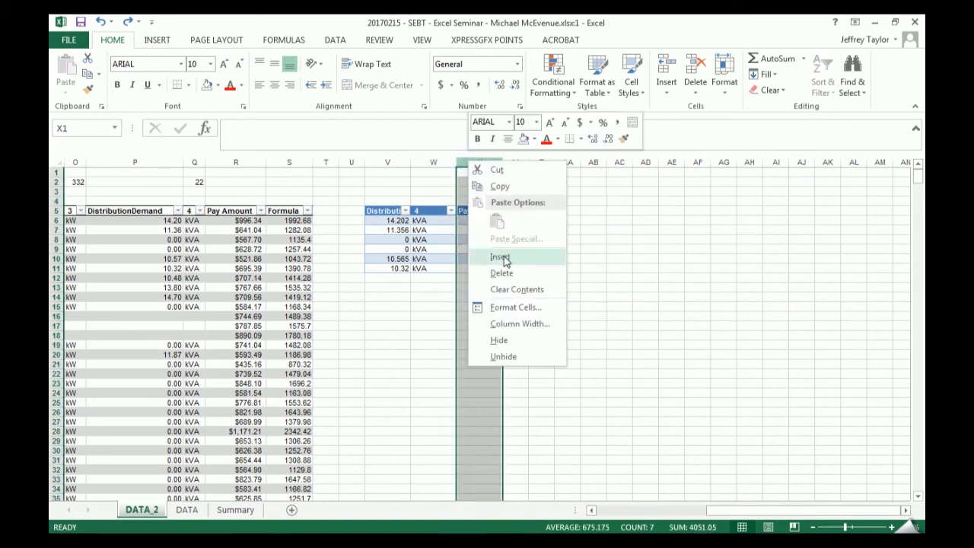
{"action": "left_click", "coordinate": [500, 257]}
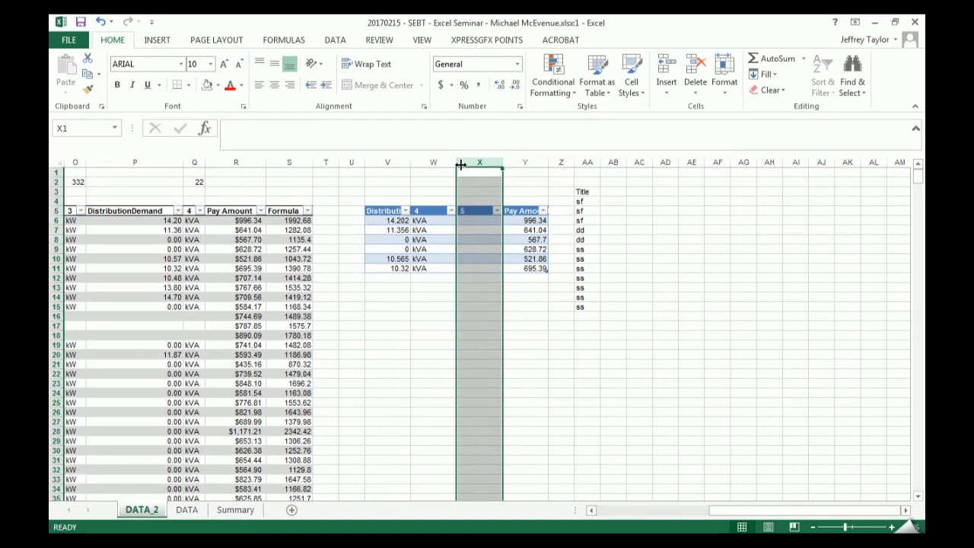
- Insert three table rows above V8:V10 in the small table, and undo the insertion
{"action": "left_click", "coordinate": [391, 240]}
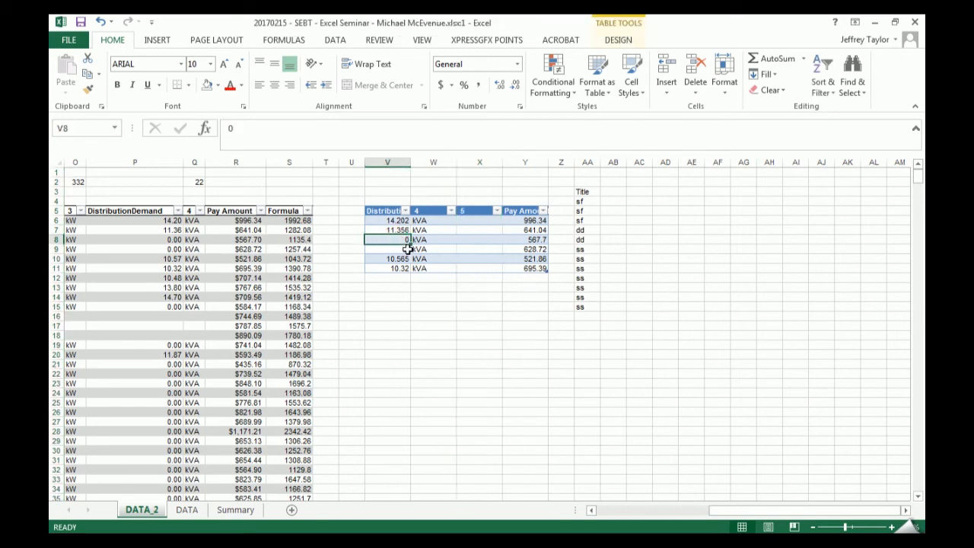
{"action": "left_click_drag", "start_coordinate": [397, 239], "coordinate": [397, 258]}
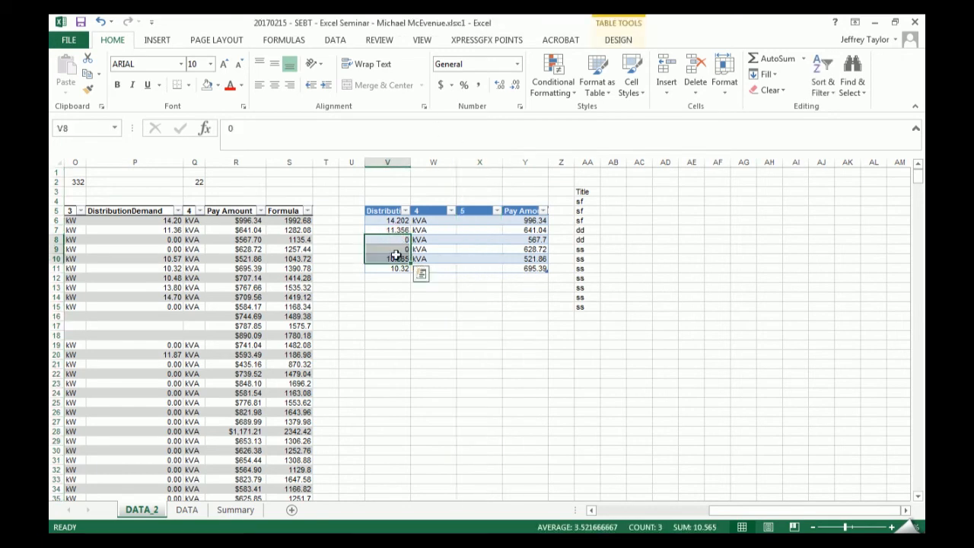
{"action": "right_click", "coordinate": [397, 259]}
{"action": "left_click", "coordinate": [518, 336]}
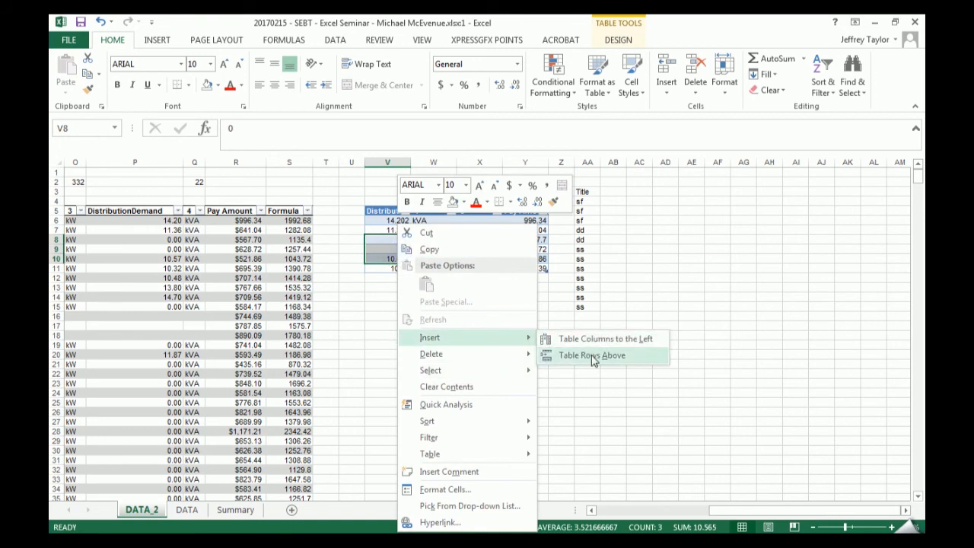
{"action": "left_click", "coordinate": [592, 355]}
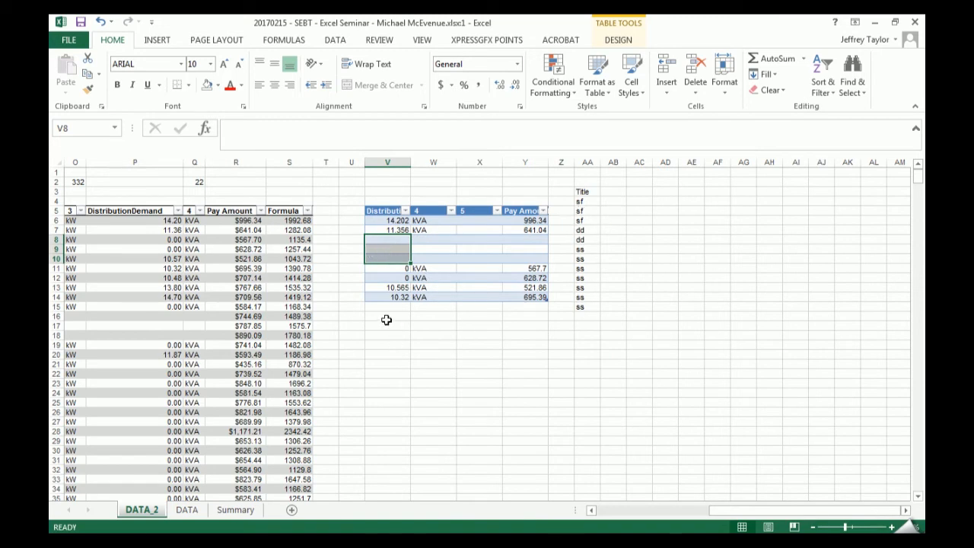
{"action": "left_click_drag", "start_coordinate": [387, 319], "coordinate": [525, 319]}
{"action": "key", "text": "ctrl+z"}
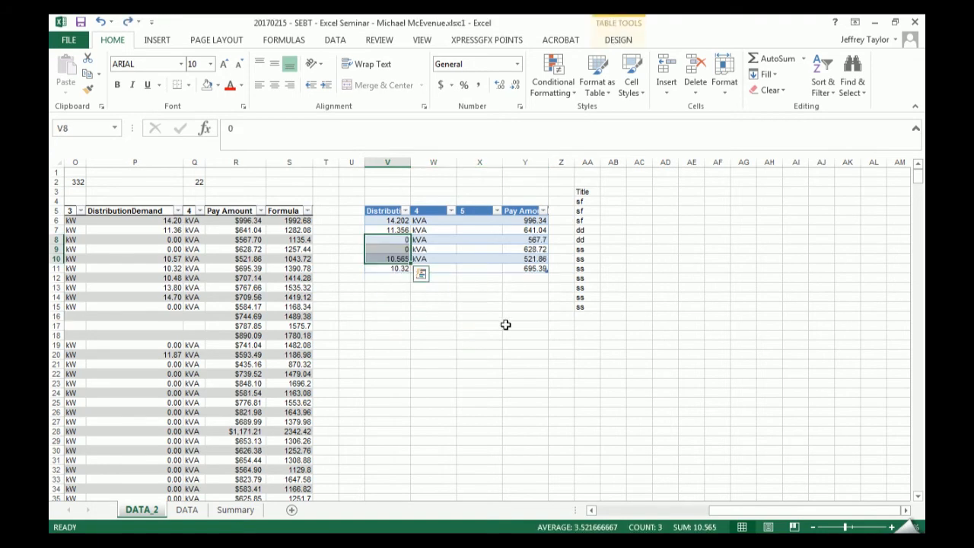
- Copy the ss cells in AA10:AA15 to W13:W18 below the small table
{"action": "left_click_drag", "start_coordinate": [582, 259], "coordinate": [583, 310]}
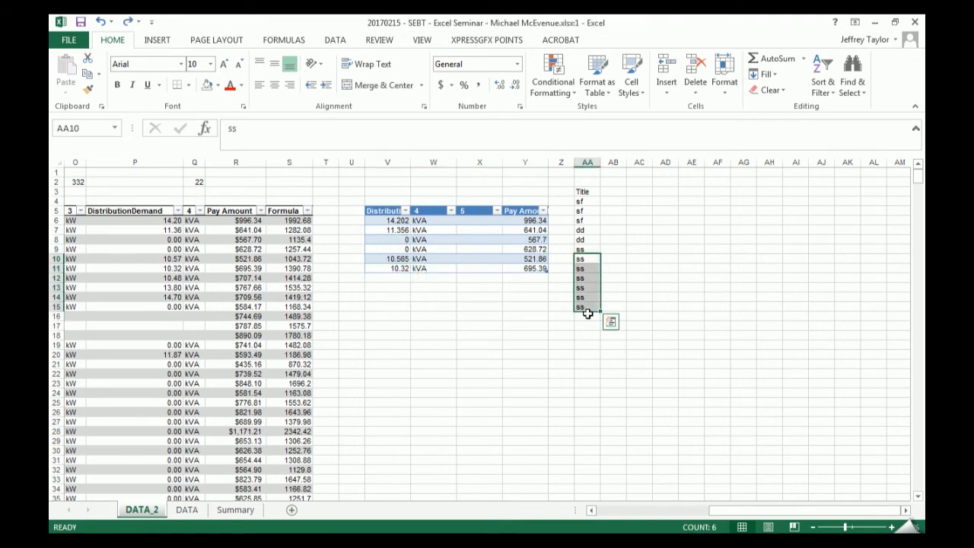
{"action": "left_click_drag", "start_coordinate": [590, 312], "coordinate": [438, 340]}
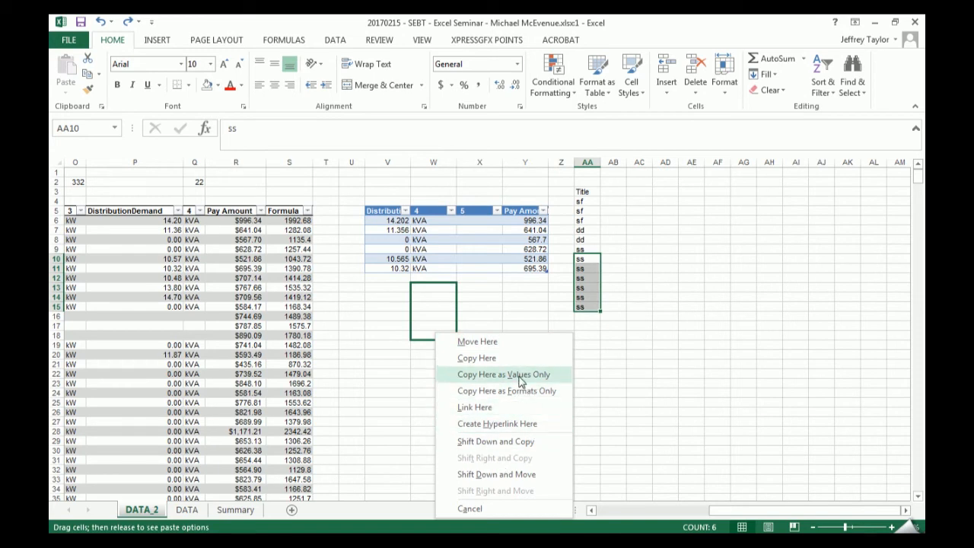
{"action": "left_click", "coordinate": [491, 358]}
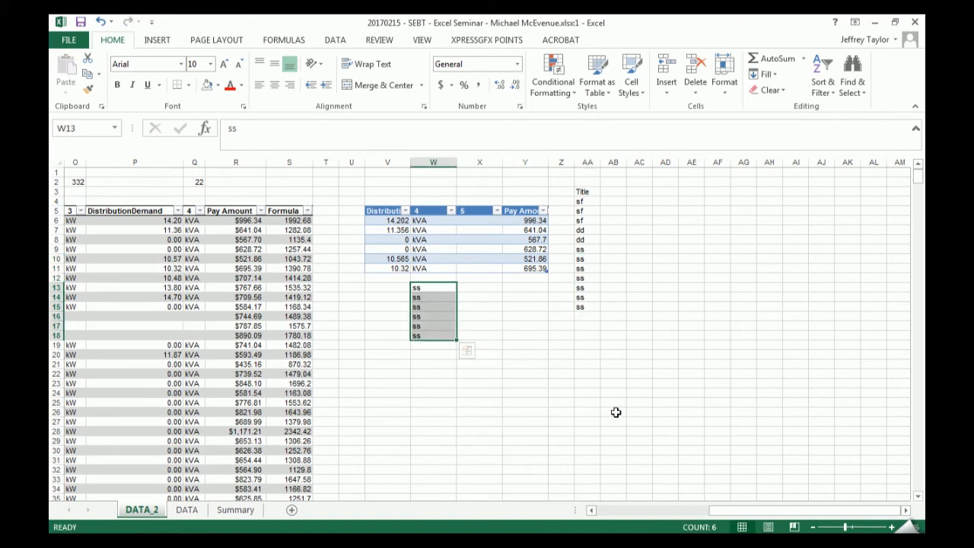
- Copy the list cells AA7:AA14 to X13:X20 below the small table
{"action": "left_click_drag", "start_coordinate": [583, 210], "coordinate": [586, 287]}
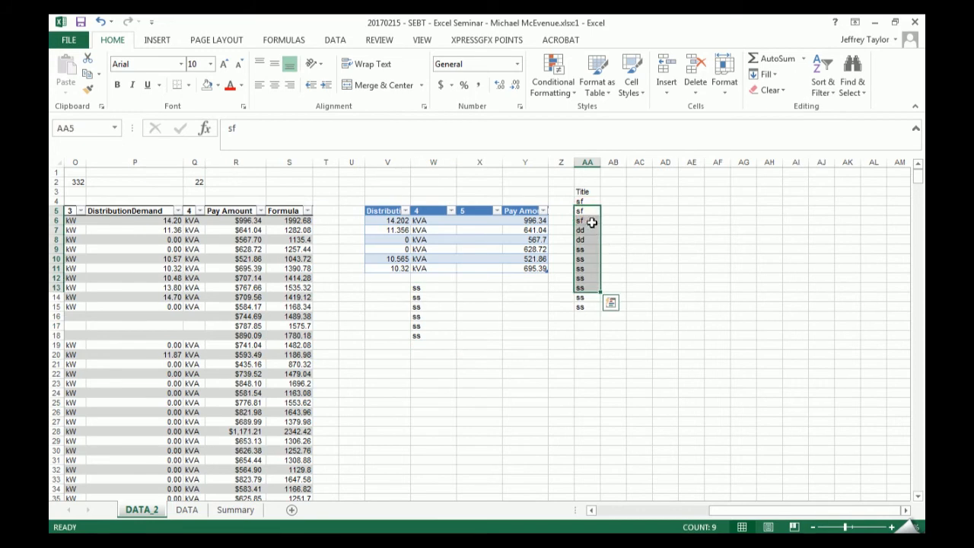
{"action": "right_click", "coordinate": [590, 229]}
{"action": "left_click", "coordinate": [634, 260]}
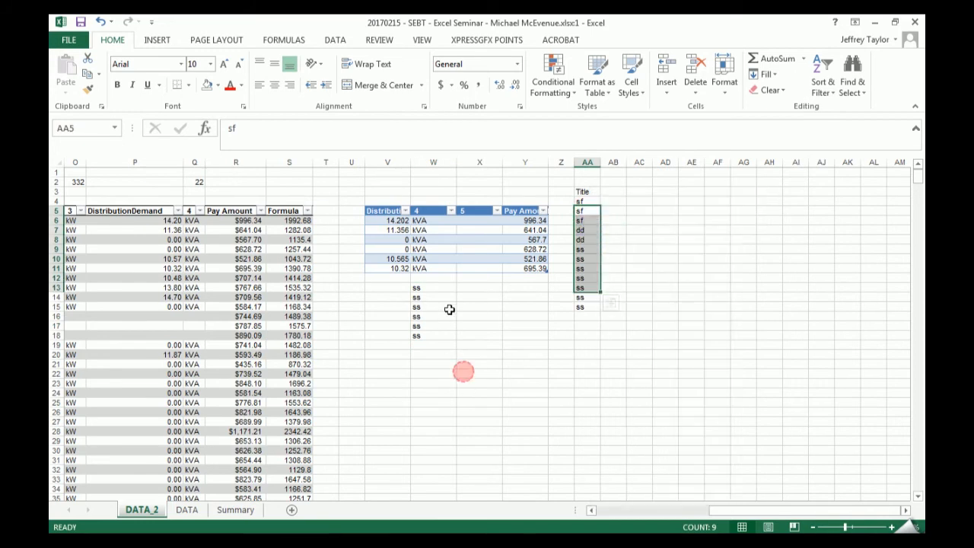
{"action": "right_click", "coordinate": [454, 306]}
{"action": "left_click", "coordinate": [710, 278]}
{"action": "left_click_drag", "start_coordinate": [586, 230], "coordinate": [481, 343]}
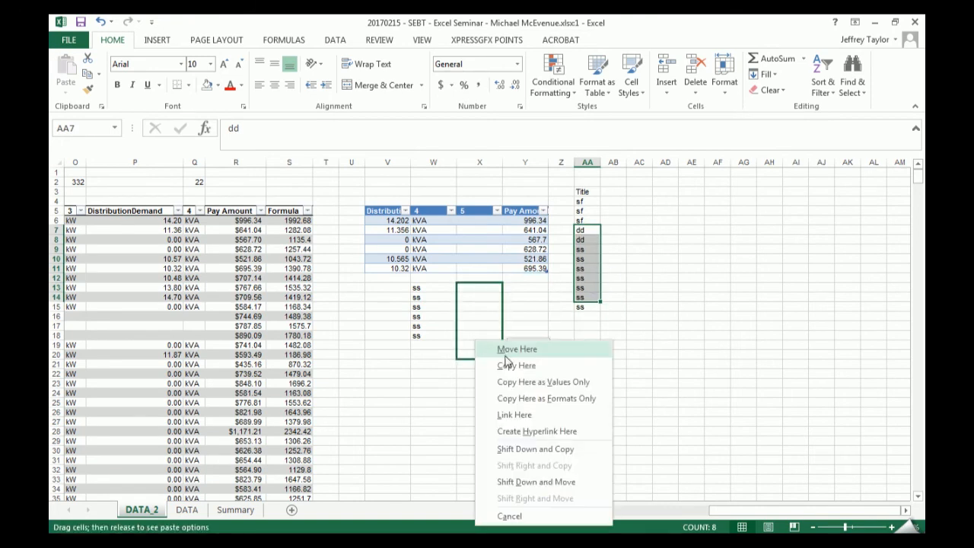
{"action": "left_click", "coordinate": [511, 365]}
{"action": "left_click", "coordinate": [446, 388]}
- Insert three table rows above row 8 with the copied lists sitting below the table, and undo the insertion
{"action": "left_click_drag", "start_coordinate": [392, 239], "coordinate": [397, 257]}
{"action": "right_click", "coordinate": [397, 257]}
{"action": "mouse_move", "coordinate": [528, 342]}
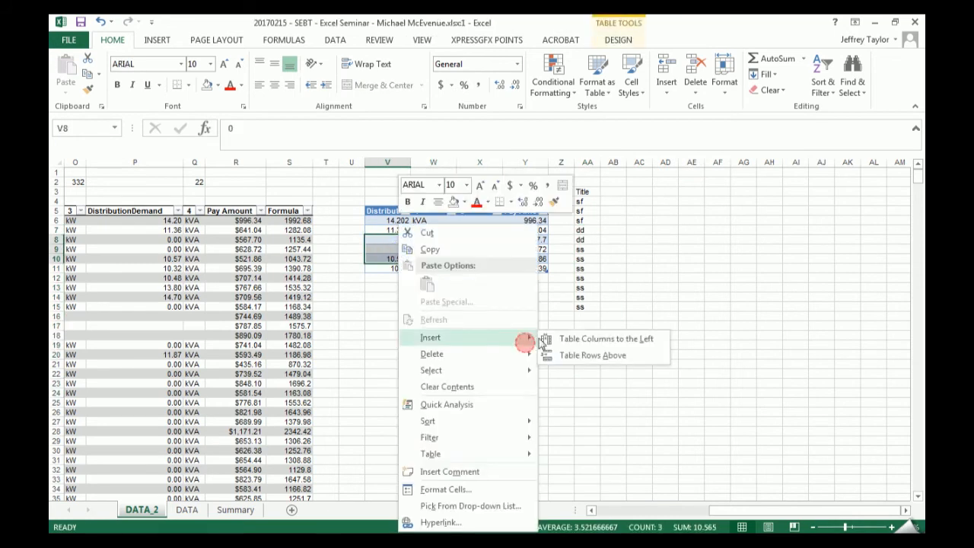
{"action": "left_click", "coordinate": [596, 355]}
{"action": "left_click_drag", "start_coordinate": [401, 342], "coordinate": [447, 383]}
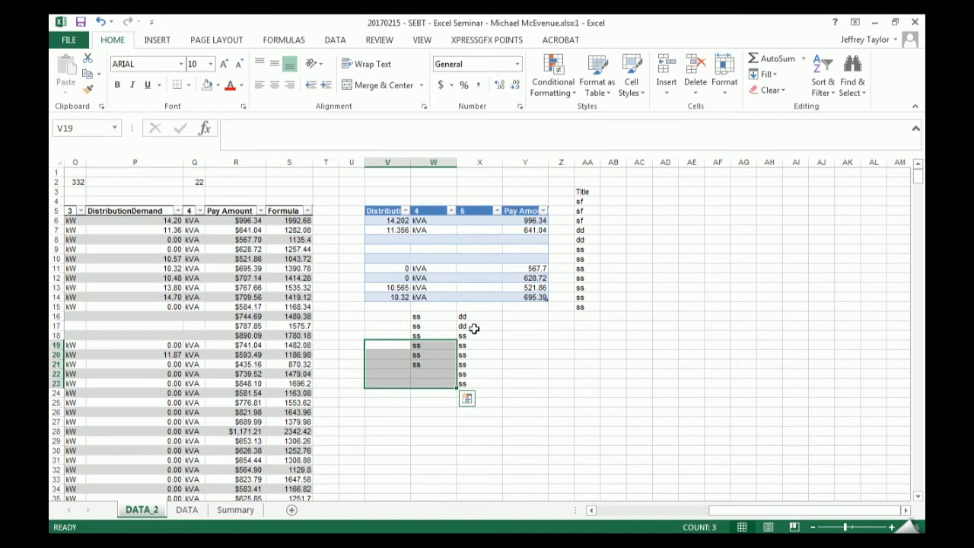
{"action": "key", "text": "ctrl+z"}
- Delete worksheet columns V through AB, removing the small table and the practice lists
{"action": "left_click_drag", "start_coordinate": [387, 162], "coordinate": [612, 162]}
{"action": "right_click", "coordinate": [587, 163]}
{"action": "left_click", "coordinate": [618, 277]}
{"action": "left_click", "coordinate": [507, 292]}
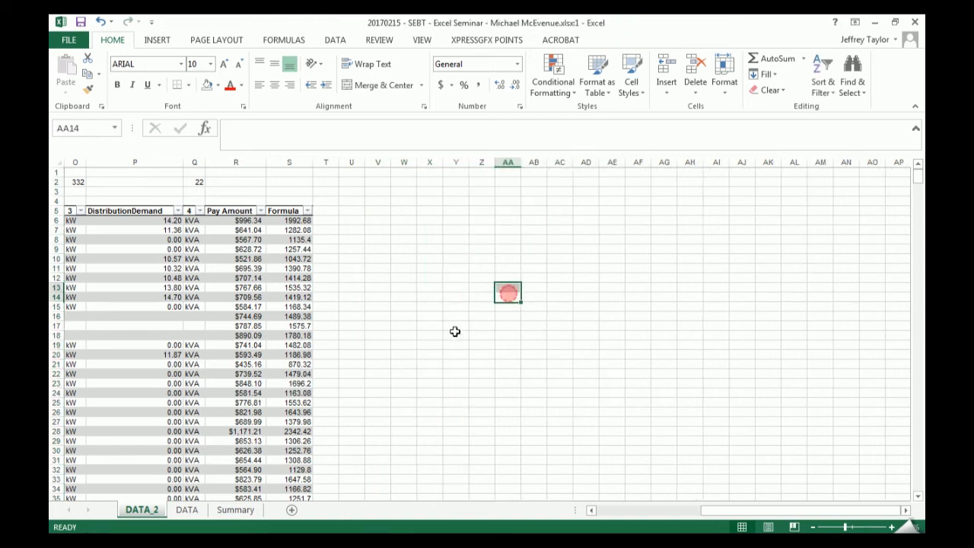
- Compare the insert options offered for table cells A11:A14 with those for entire worksheet rows 11 to 14
{"action": "left_click_drag", "start_coordinate": [723, 508], "coordinate": [717, 504]}
{"action": "left_click_drag", "start_coordinate": [124, 267], "coordinate": [127, 298]}
{"action": "right_click", "coordinate": [127, 297]}
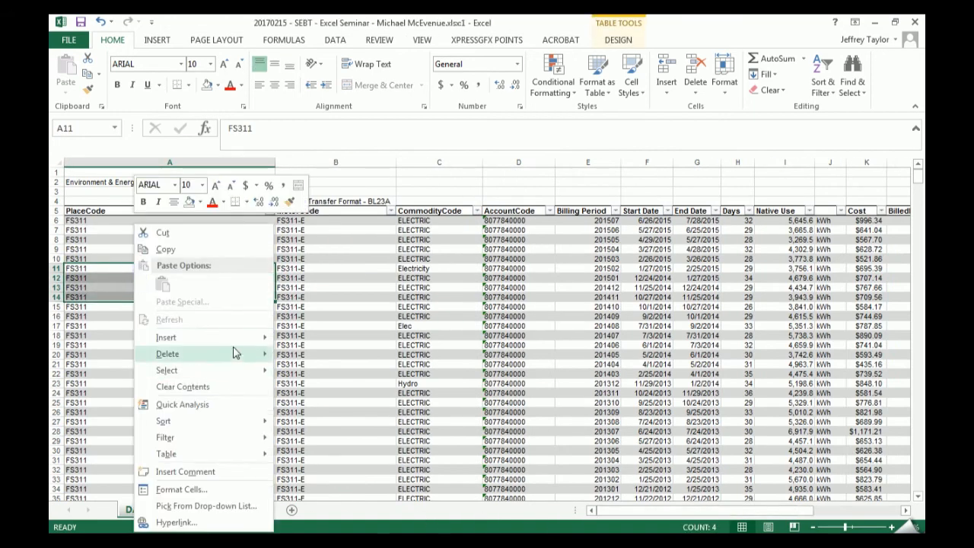
{"action": "mouse_move", "coordinate": [239, 339]}
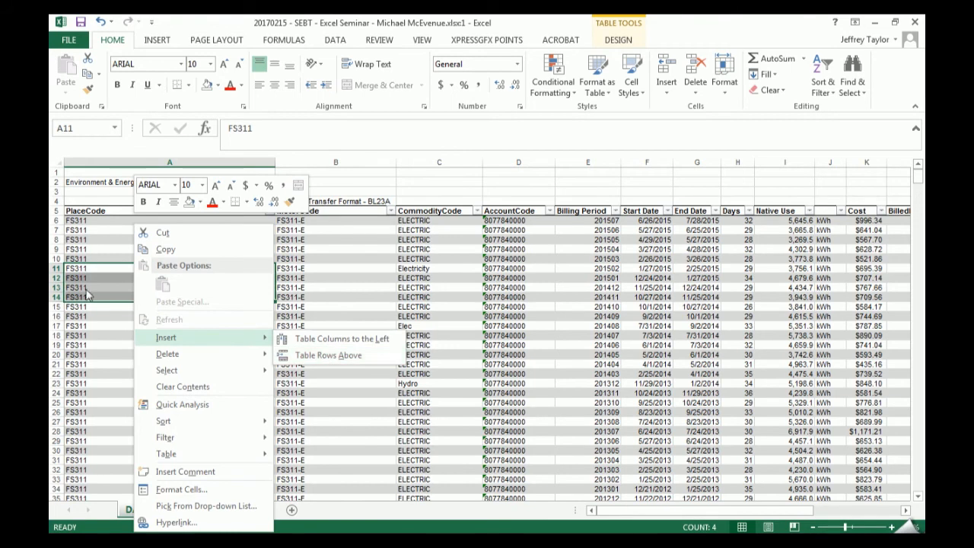
{"action": "left_click", "coordinate": [52, 272]}
{"action": "left_click_drag", "start_coordinate": [53, 269], "coordinate": [53, 296]}
{"action": "right_click", "coordinate": [54, 293]}
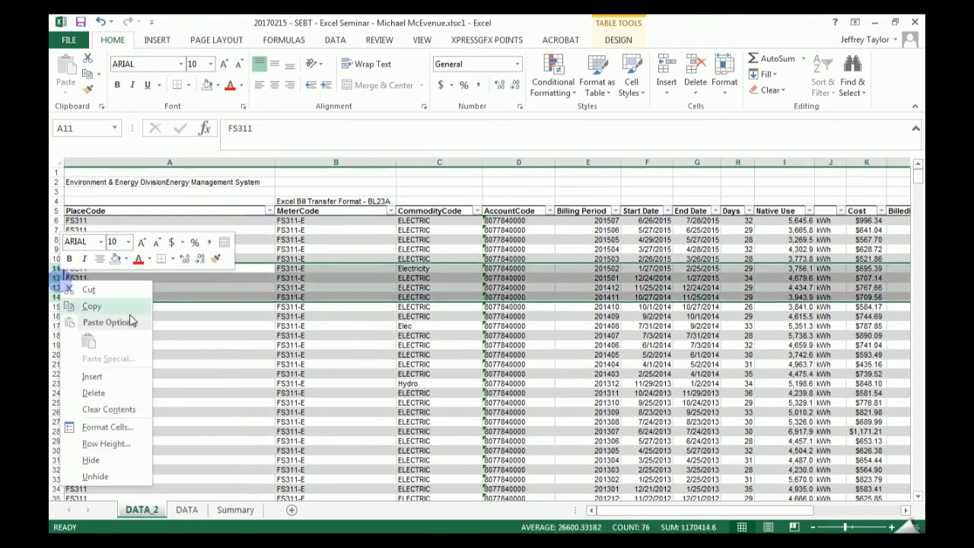
{"action": "left_click", "coordinate": [222, 294]}
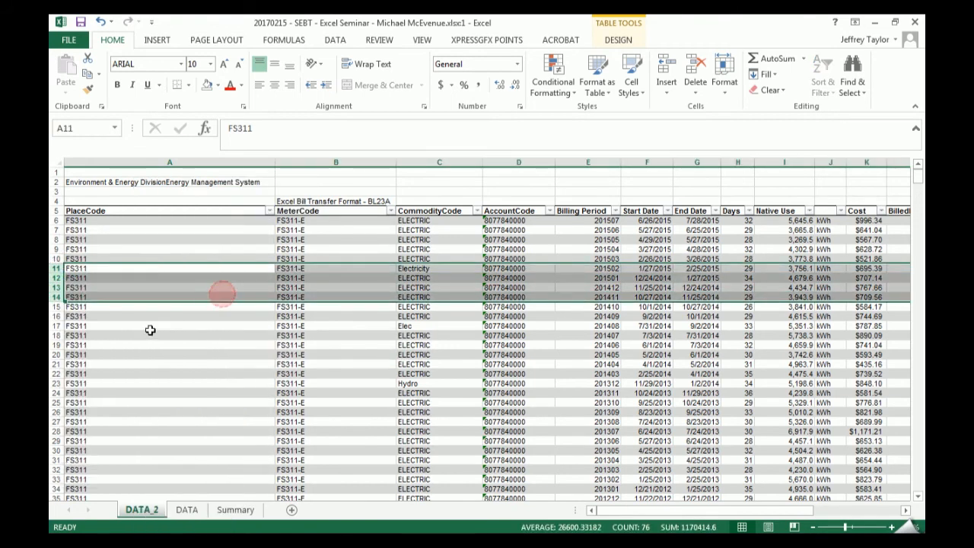
- Hide worksheet columns B through Q so only PlaceCode, Pay Amount and Formula remain in the table view
{"action": "left_click_drag", "start_coordinate": [748, 240], "coordinate": [743, 220]}
{"action": "left_click_drag", "start_coordinate": [332, 165], "coordinate": [635, 181]}
{"action": "right_click", "coordinate": [636, 163]}
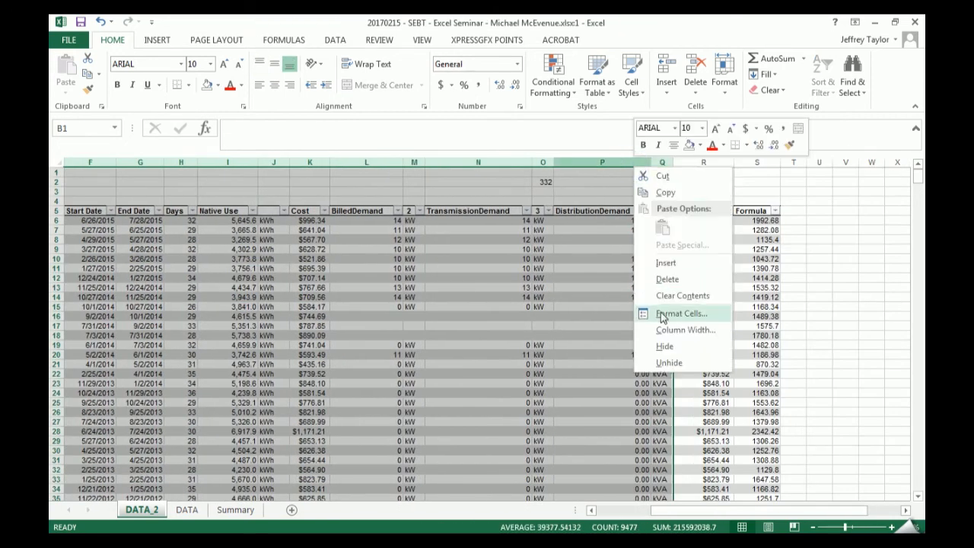
{"action": "left_click", "coordinate": [674, 347]}
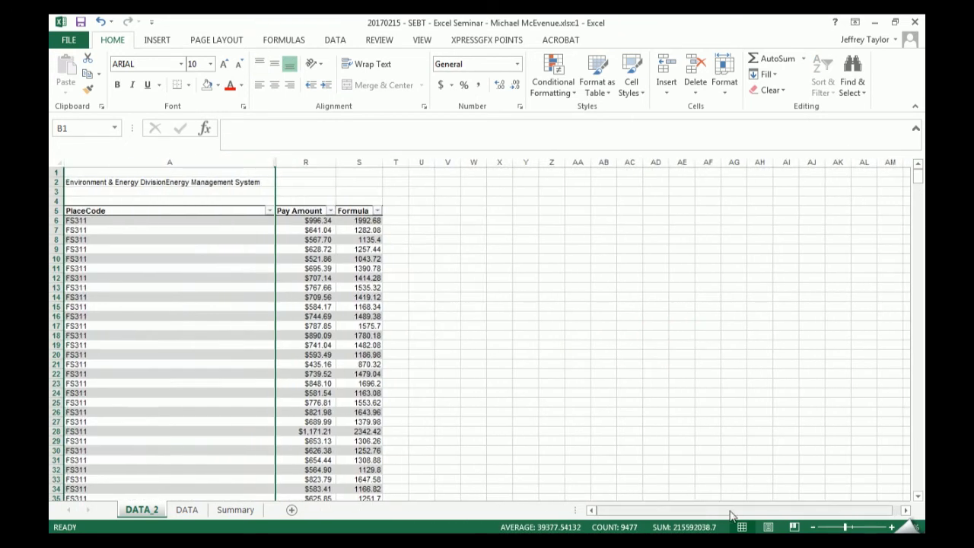
{"action": "left_click", "coordinate": [152, 364]}
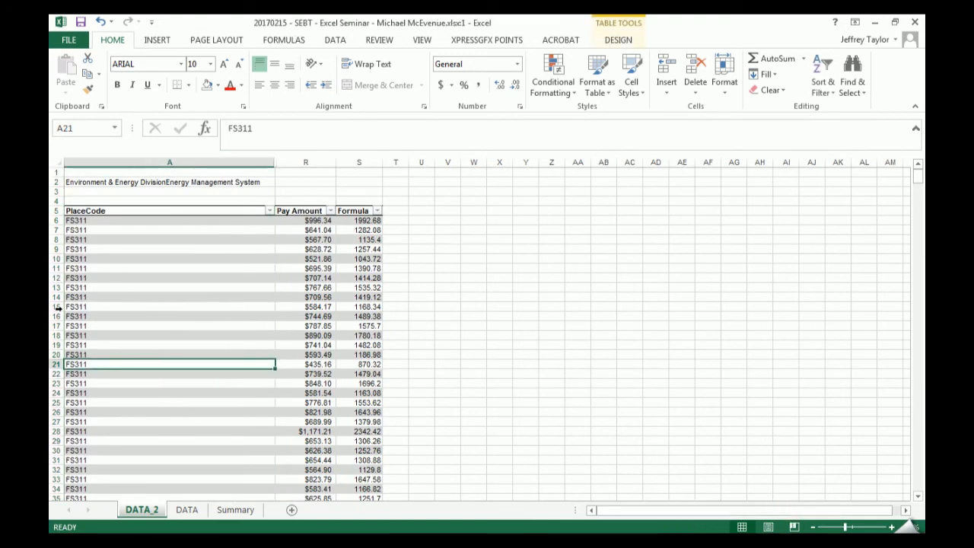
- Insert a blank worksheet column before the PlaceCode column
{"action": "left_click_drag", "start_coordinate": [68, 298], "coordinate": [80, 374]}
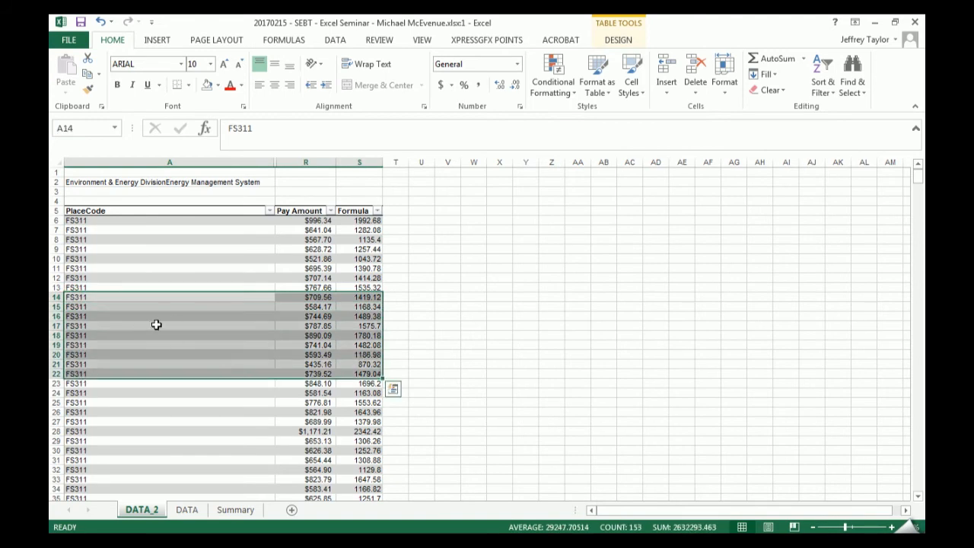
{"action": "left_click", "coordinate": [221, 320]}
{"action": "right_click", "coordinate": [82, 159]}
{"action": "left_click", "coordinate": [119, 255]}
{"action": "left_click", "coordinate": [159, 297]}
- Compare selecting only the table portion of rows 14 to 20 with selecting entire worksheet rows 14 to 21
{"action": "left_click_drag", "start_coordinate": [99, 298], "coordinate": [103, 354]}
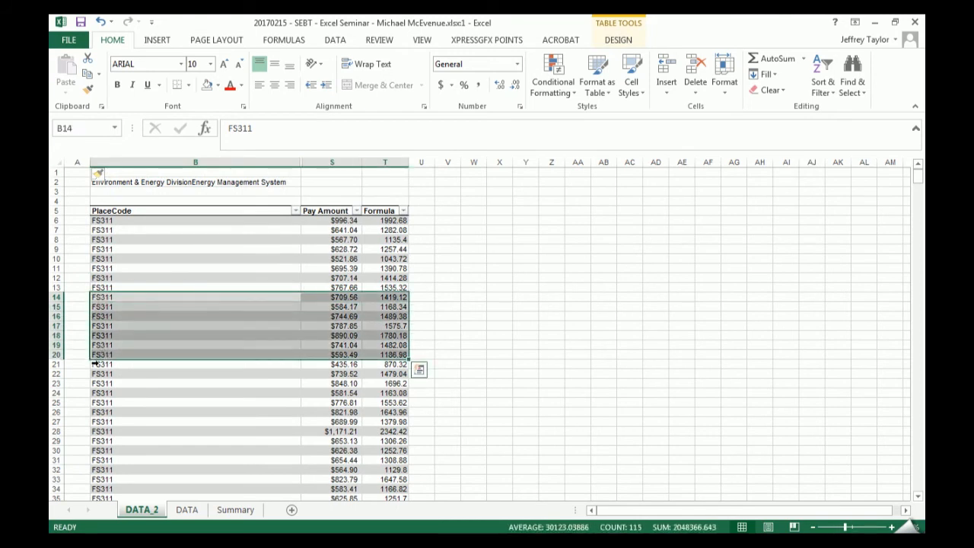
{"action": "left_click_drag", "start_coordinate": [56, 297], "coordinate": [58, 365]}
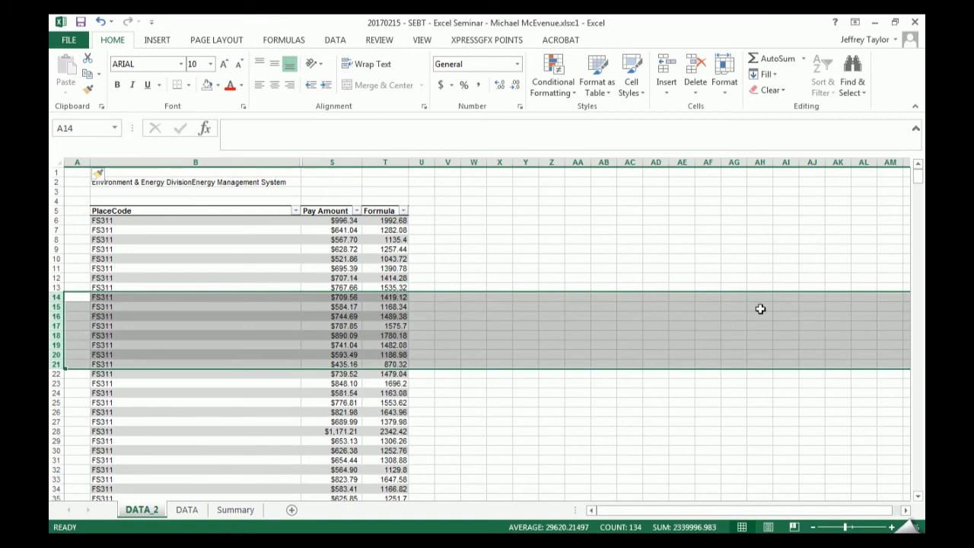
{"action": "left_click", "coordinate": [162, 335]}
- Insert six table rows above row 13 using cells B13:B18, and undo the insertion
{"action": "left_click_drag", "start_coordinate": [109, 288], "coordinate": [122, 335]}
{"action": "right_click", "coordinate": [124, 315]}
{"action": "mouse_move", "coordinate": [252, 337]}
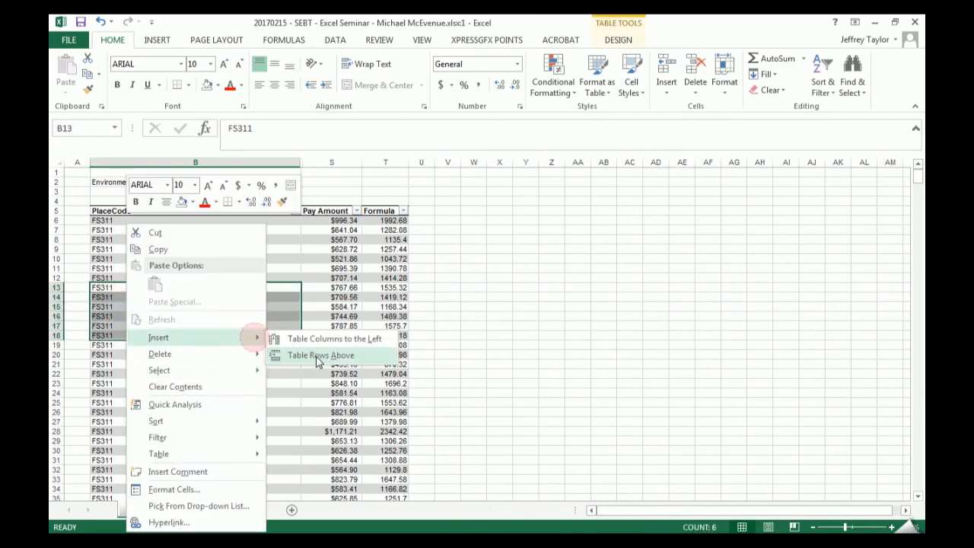
{"action": "left_click", "coordinate": [317, 355]}
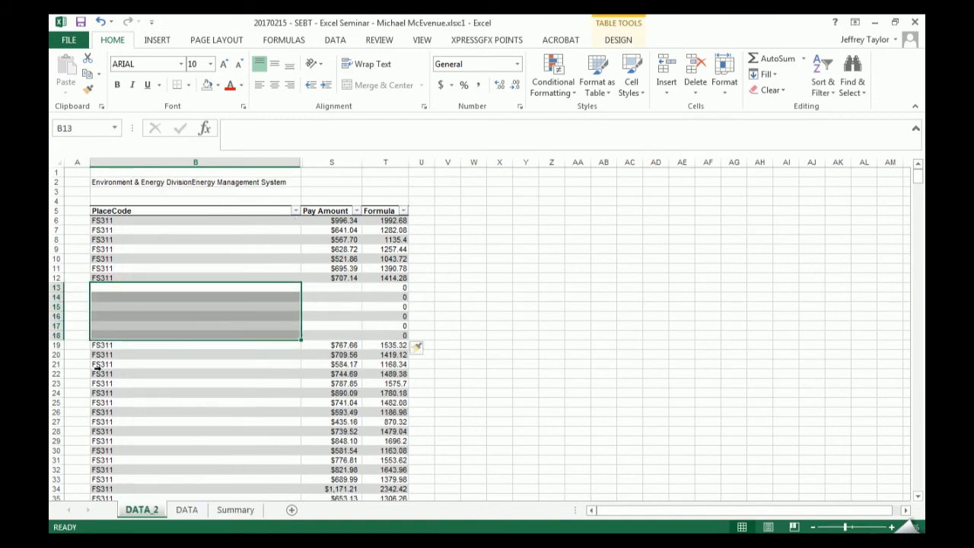
{"action": "key", "text": "ctrl+z"}
- Insert six entire worksheet rows above row 13, and undo the insertion
{"action": "left_click_drag", "start_coordinate": [56, 287], "coordinate": [56, 332]}
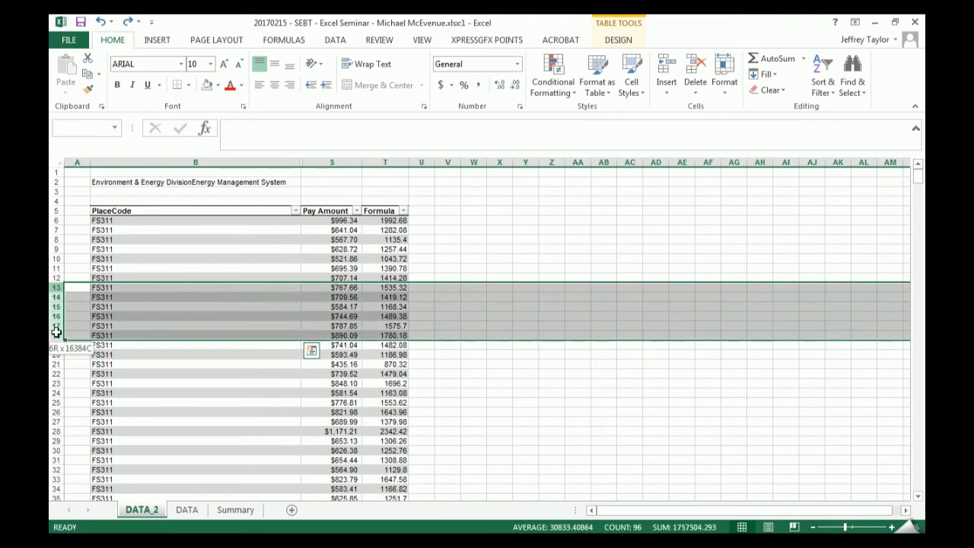
{"action": "right_click", "coordinate": [57, 333]}
{"action": "left_click", "coordinate": [84, 411]}
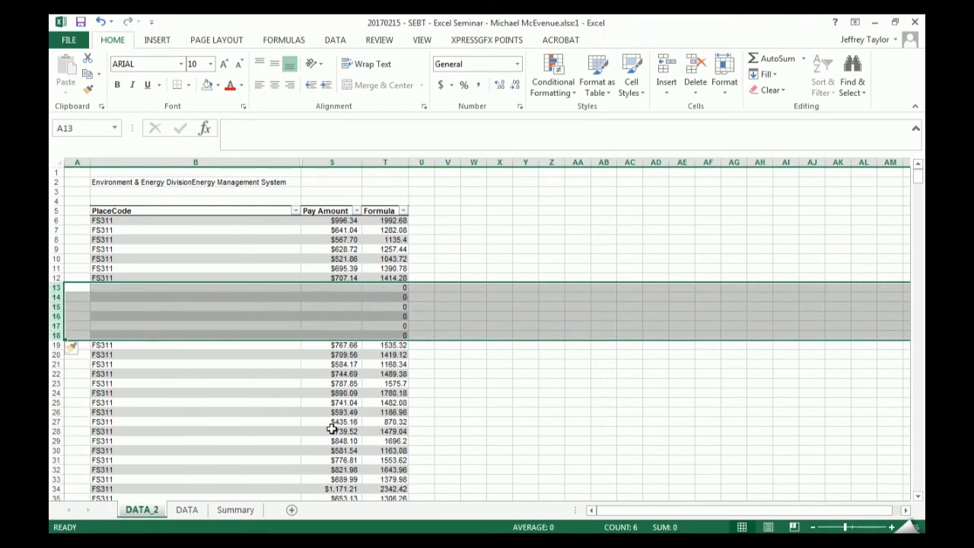
{"action": "key", "text": "ctrl+z"}
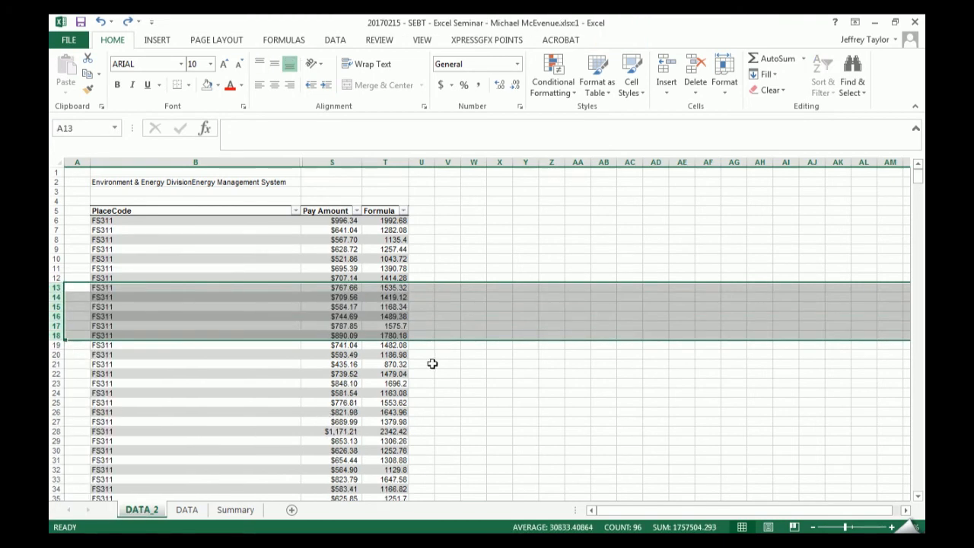
- Unhide the columns between PlaceCode and Pay Amount
{"action": "left_click_drag", "start_coordinate": [315, 162], "coordinate": [271, 160]}
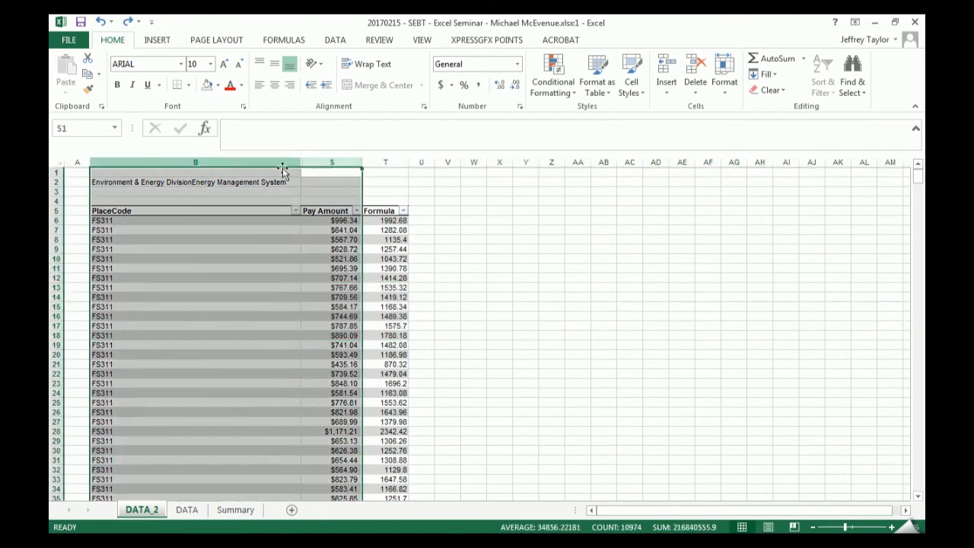
{"action": "right_click", "coordinate": [283, 164]}
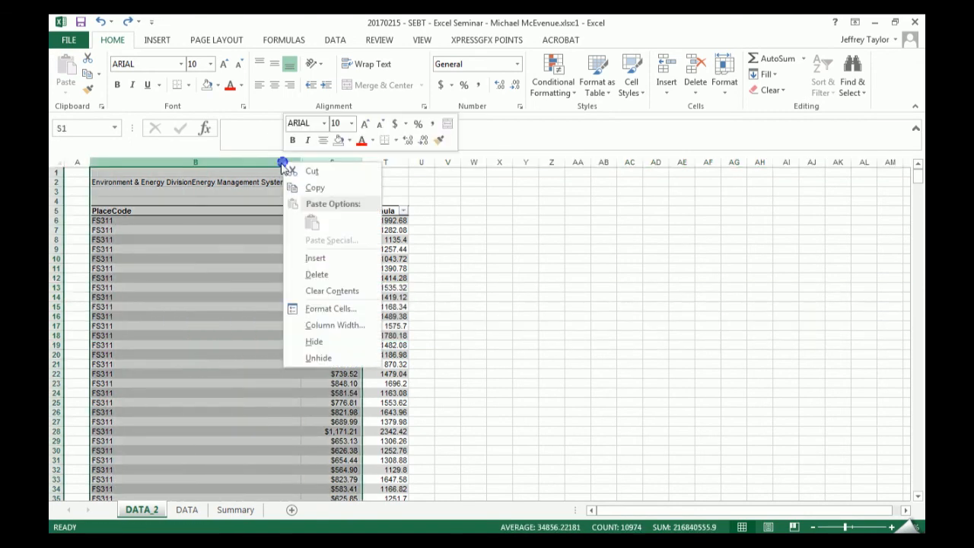
{"action": "left_click", "coordinate": [337, 357]}
- Show the data window beside the notes window and select the note in T18 about inserting rows and columns
{"action": "key", "text": "super+Left"}
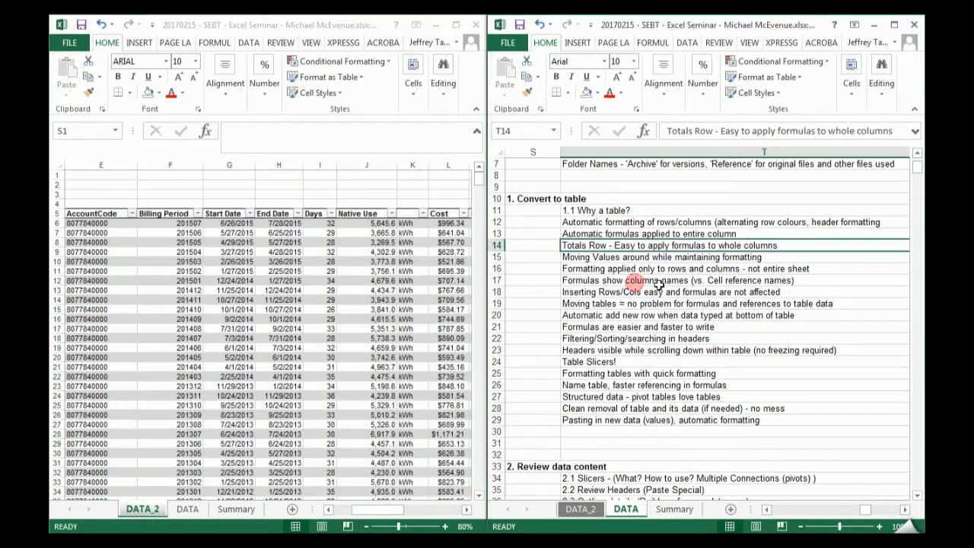
{"action": "left_click", "coordinate": [605, 279]}
{"action": "left_click", "coordinate": [582, 292]}
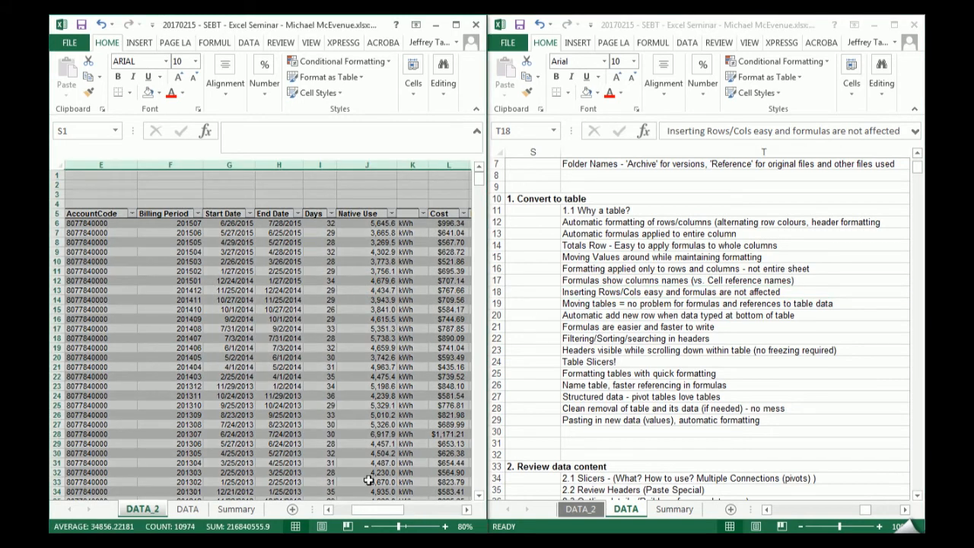
- Insert four table rows above row 14, check the formula in T14, undo the insertion and check the formula in T17
{"action": "left_click_drag", "start_coordinate": [378, 509], "coordinate": [429, 518]}
{"action": "left_click_drag", "start_coordinate": [249, 301], "coordinate": [250, 323]}
{"action": "right_click", "coordinate": [250, 324]}
{"action": "mouse_move", "coordinate": [312, 340]}
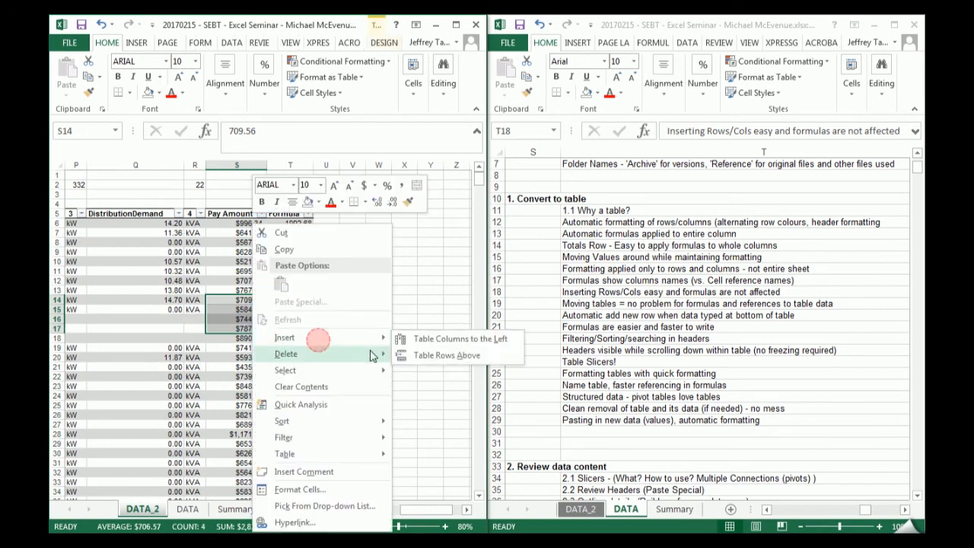
{"action": "left_click", "coordinate": [421, 357]}
{"action": "left_click", "coordinate": [304, 301]}
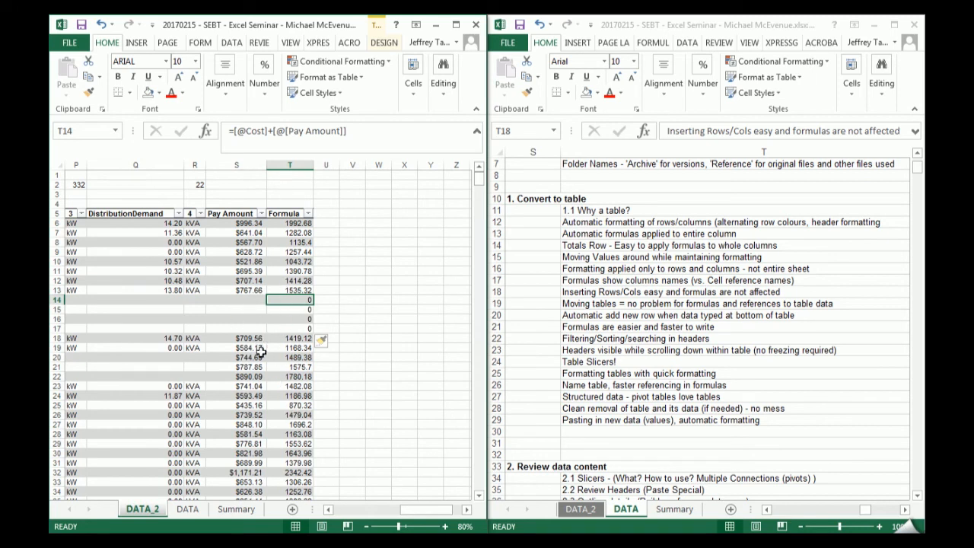
{"action": "key", "text": "ctrl+z"}
{"action": "left_click", "coordinate": [293, 328]}
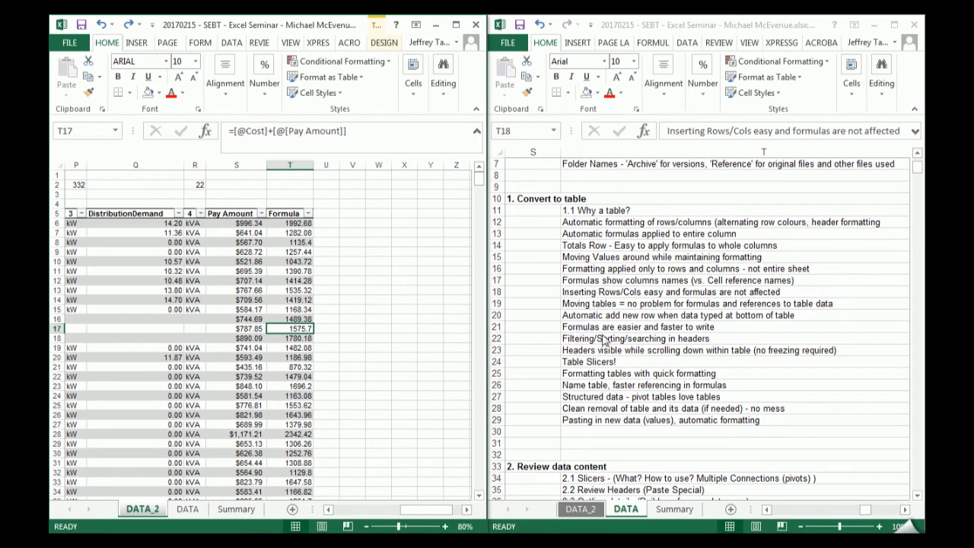
- Maximize the DATA_2 window and narrow the PlaceCode column to about the width of its header
{"action": "left_click_drag", "start_coordinate": [428, 367], "coordinate": [428, 358]}
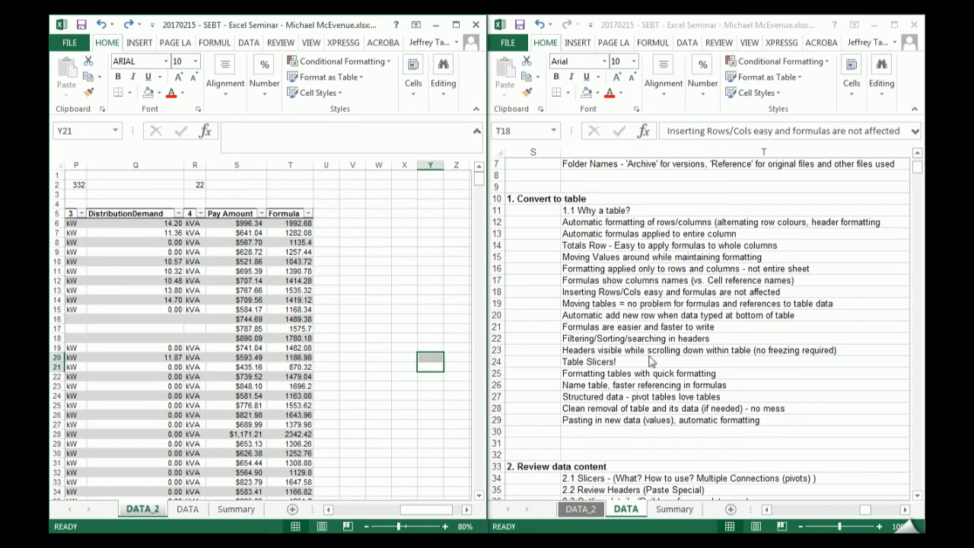
{"action": "left_click", "coordinate": [455, 25]}
{"action": "left_click_drag", "start_coordinate": [738, 508], "coordinate": [576, 506]}
{"action": "left_click_drag", "start_coordinate": [303, 162], "coordinate": [150, 180]}
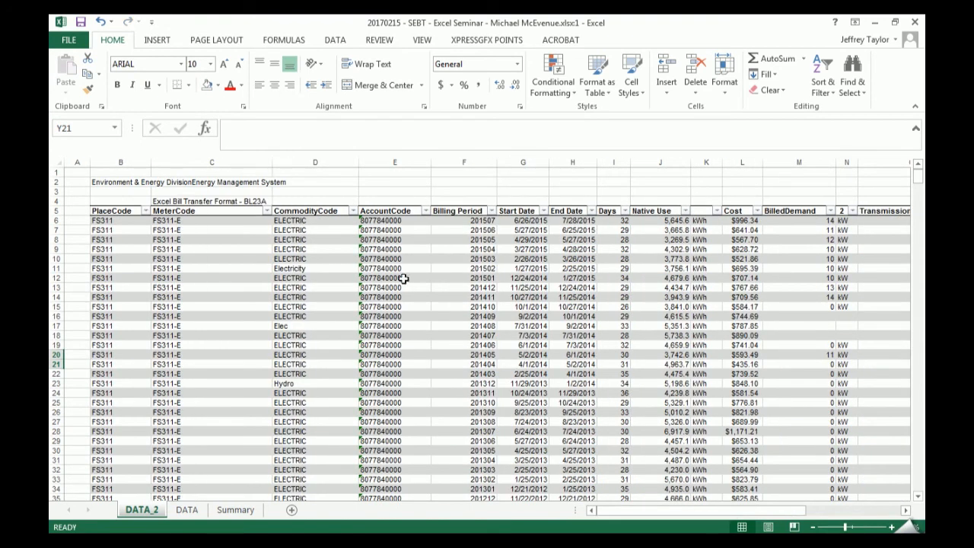
{"action": "left_click", "coordinate": [452, 296]}
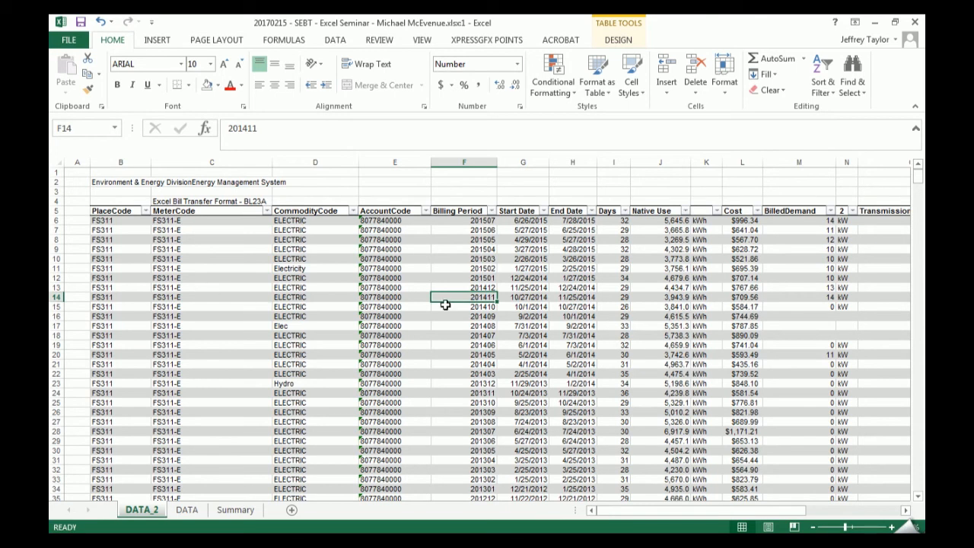
- Review the codes in the PlaceCode filter list, close it with all codes selected, and look through the table rows
{"action": "left_click", "coordinate": [146, 212]}
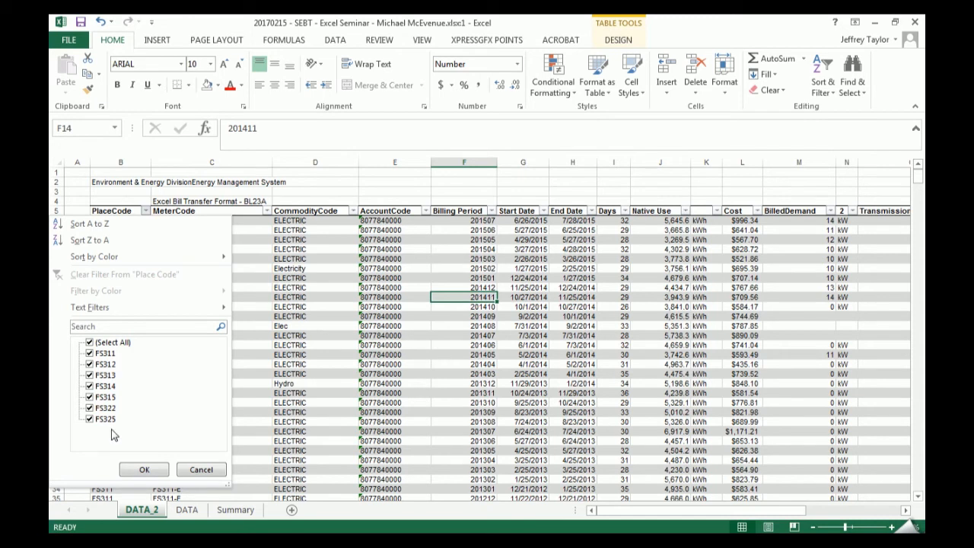
{"action": "left_click", "coordinate": [144, 470]}
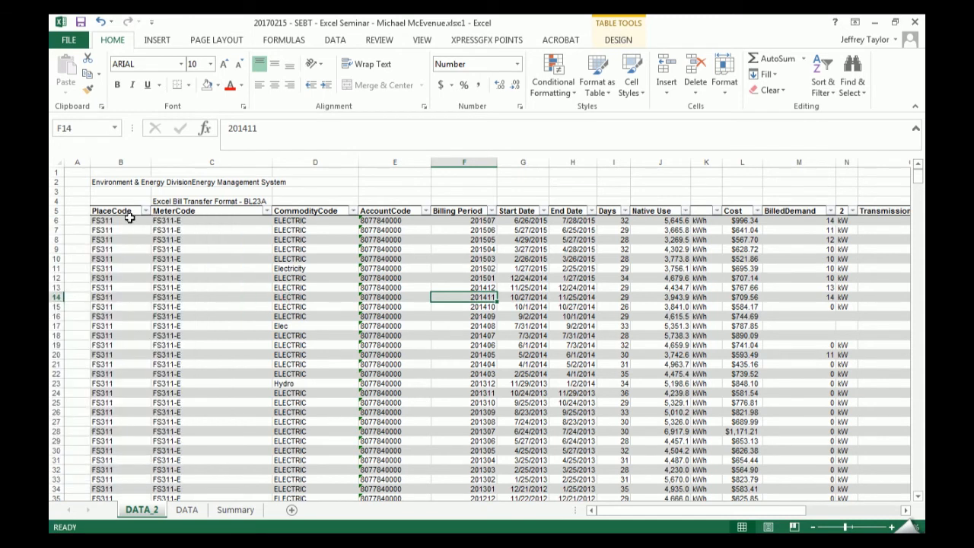
{"action": "scroll", "coordinate": [121, 255], "scroll_direction": "down", "scroll_amount": 18}
{"action": "scroll", "coordinate": [130, 251], "scroll_direction": "up", "scroll_amount": 20}
- Deselect FS312, FS314 and FS315 in the PlaceCode filter list
{"action": "left_click", "coordinate": [144, 211]}
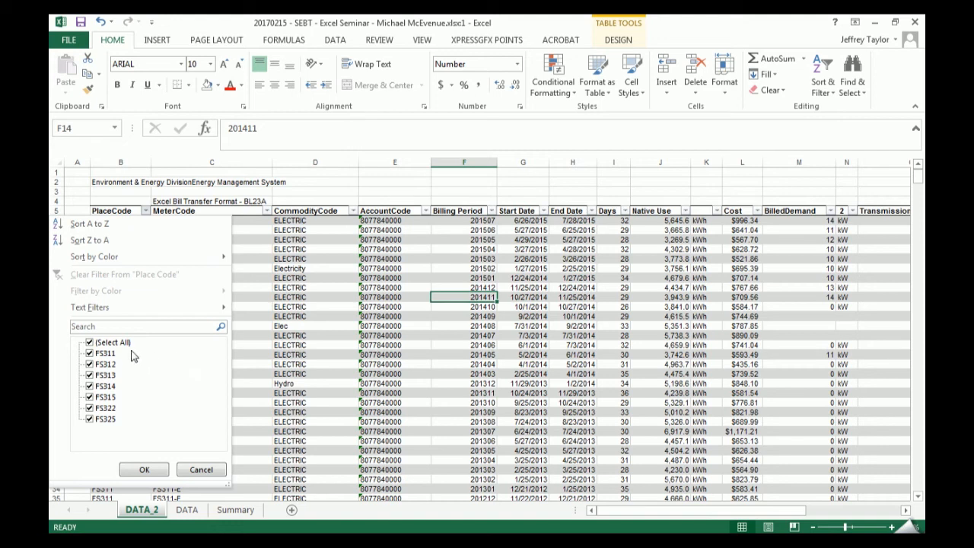
{"action": "left_click", "coordinate": [89, 364]}
{"action": "left_click", "coordinate": [89, 386]}
{"action": "left_click", "coordinate": [89, 396]}
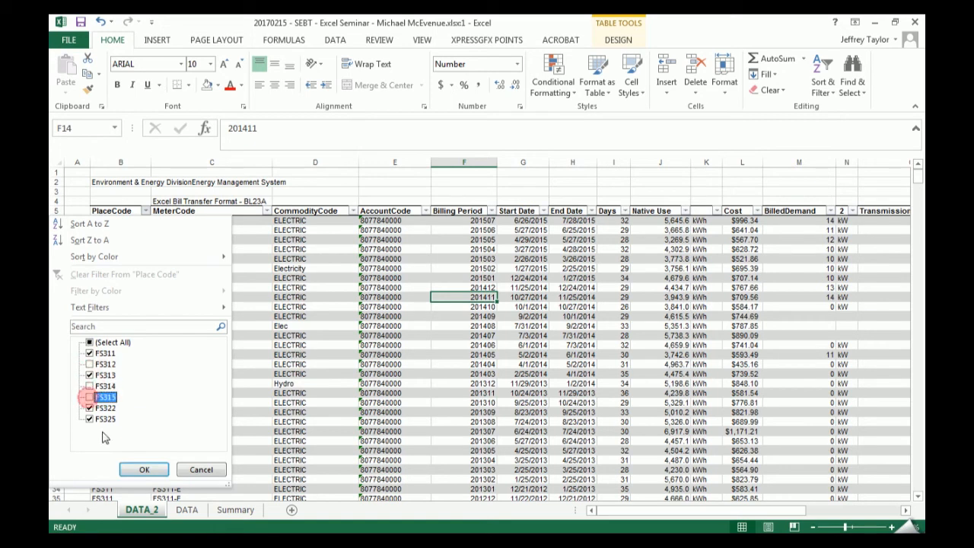
- Deselect all place codes in the filter list and try individual selections of FS325, FS315 and FS314
{"action": "left_click", "coordinate": [89, 342]}
{"action": "left_click", "coordinate": [89, 342]}
{"action": "left_click", "coordinate": [89, 418]}
{"action": "left_click", "coordinate": [89, 396]}
{"action": "left_click", "coordinate": [89, 419]}
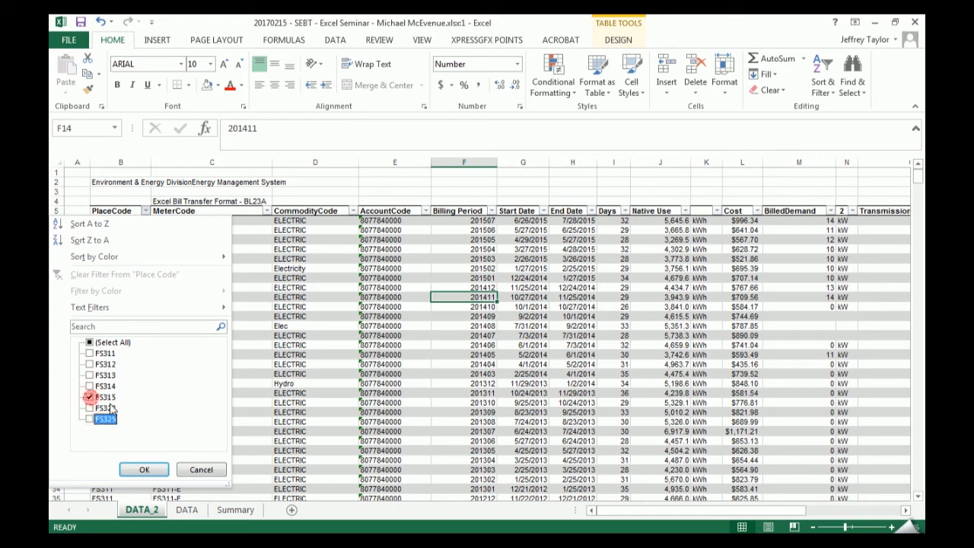
{"action": "left_click", "coordinate": [89, 386]}
{"action": "left_click", "coordinate": [89, 397]}
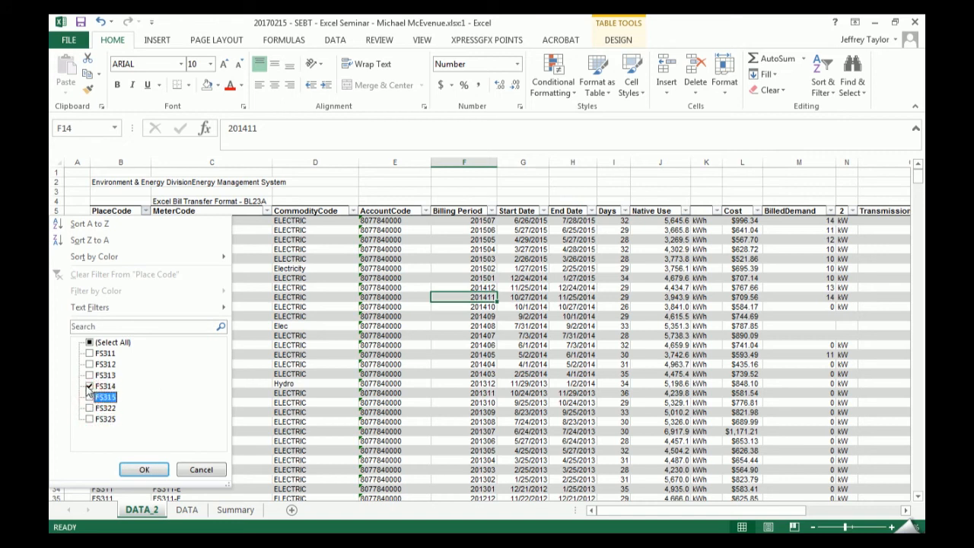
{"action": "left_click", "coordinate": [89, 385]}
- View the PlaceCode text filter options, search the filter list for 315, and clear the search
{"action": "left_click", "coordinate": [221, 303]}
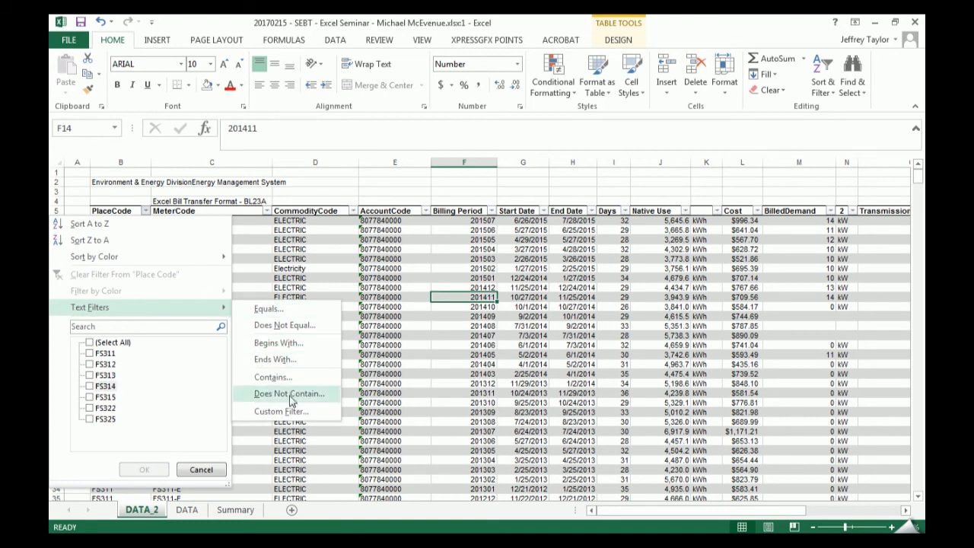
{"action": "left_click", "coordinate": [148, 327]}
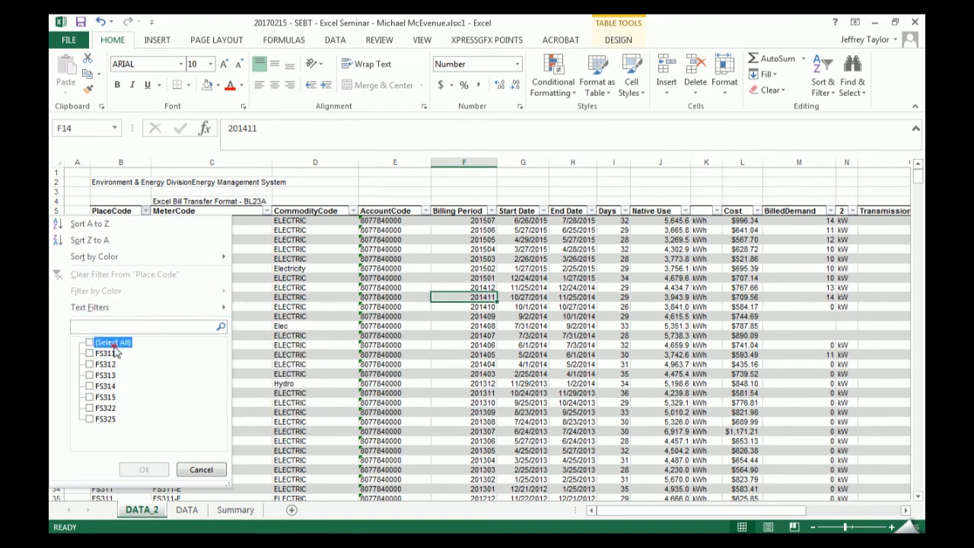
{"action": "left_click", "coordinate": [113, 343]}
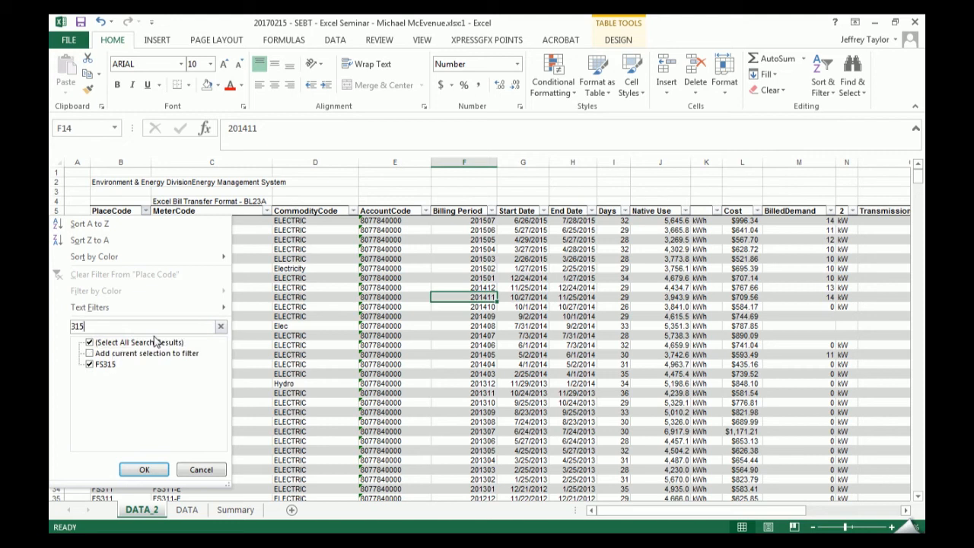
{"action": "type", "text": "4"}
{"action": "key", "text": "BackSpace"}
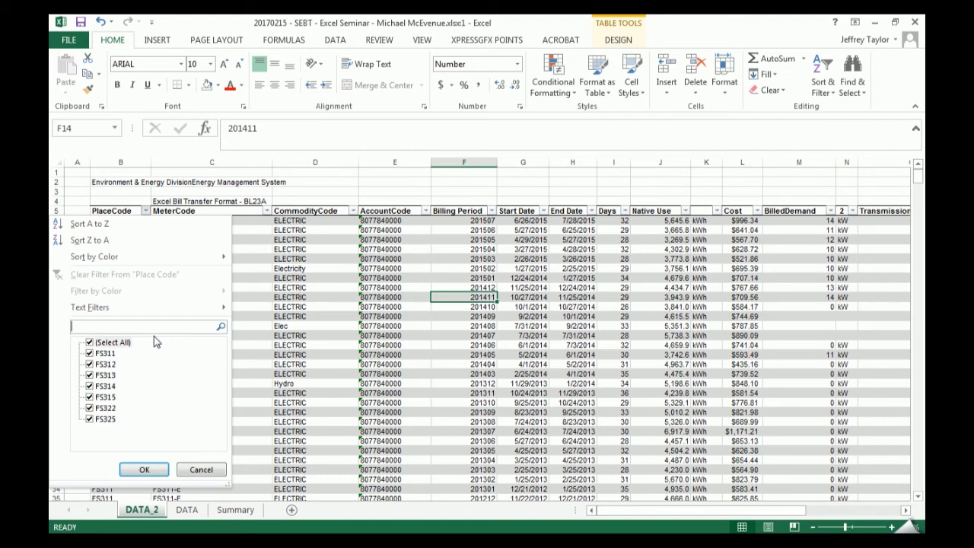
- Search the AccountCode filter list by a partial account number and close the list without applying a filter
{"action": "key", "text": "Escape"}
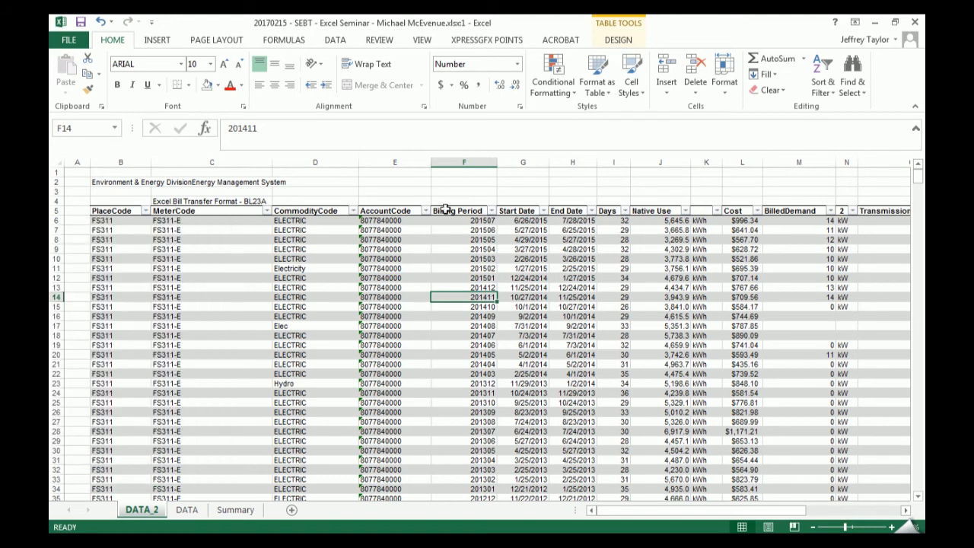
{"action": "left_click", "coordinate": [425, 211]}
{"action": "mouse_move", "coordinate": [416, 360]}
{"action": "left_mouse_down"}
{"action": "mouse_move", "coordinate": [424, 423]}
{"action": "mouse_move", "coordinate": [418, 346]}
{"action": "left_mouse_up"}
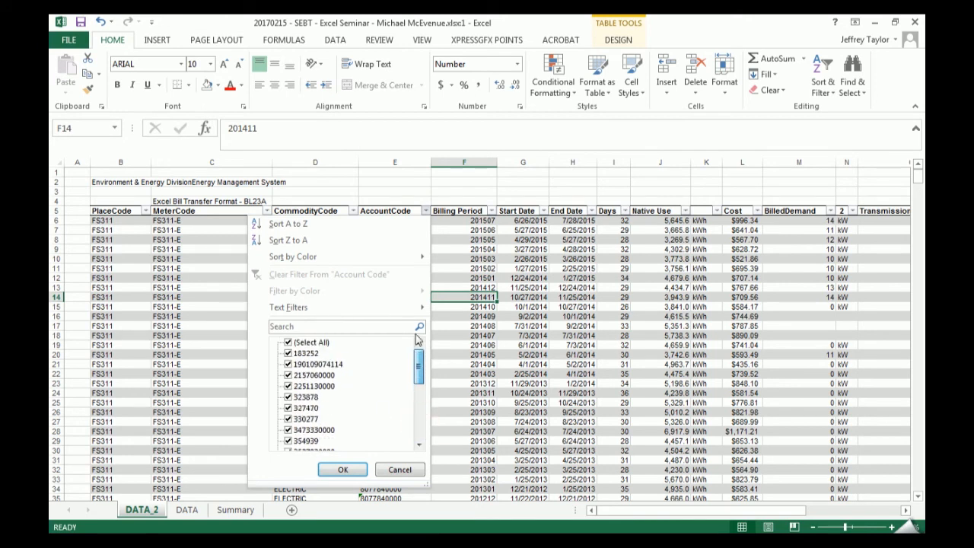
{"action": "left_click", "coordinate": [311, 326]}
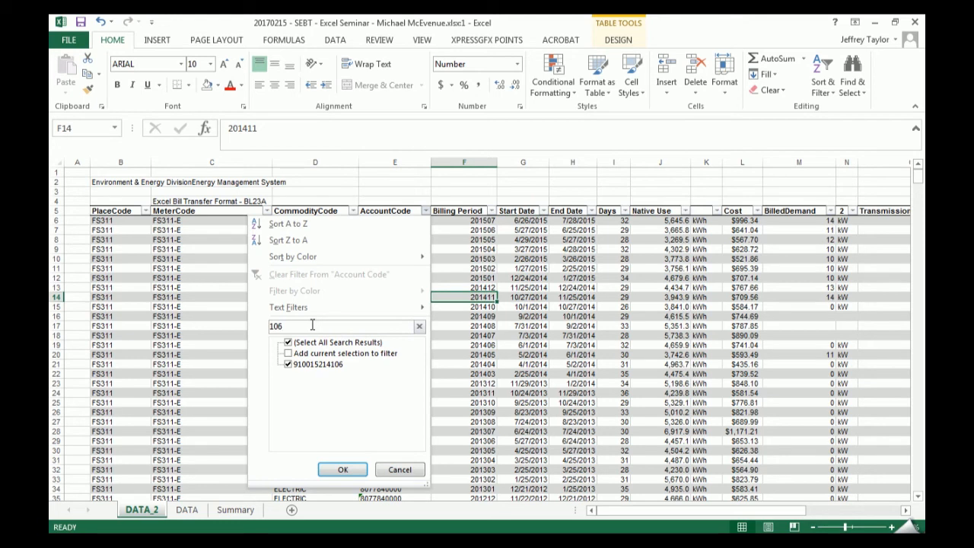
{"action": "key", "text": "Escape"}
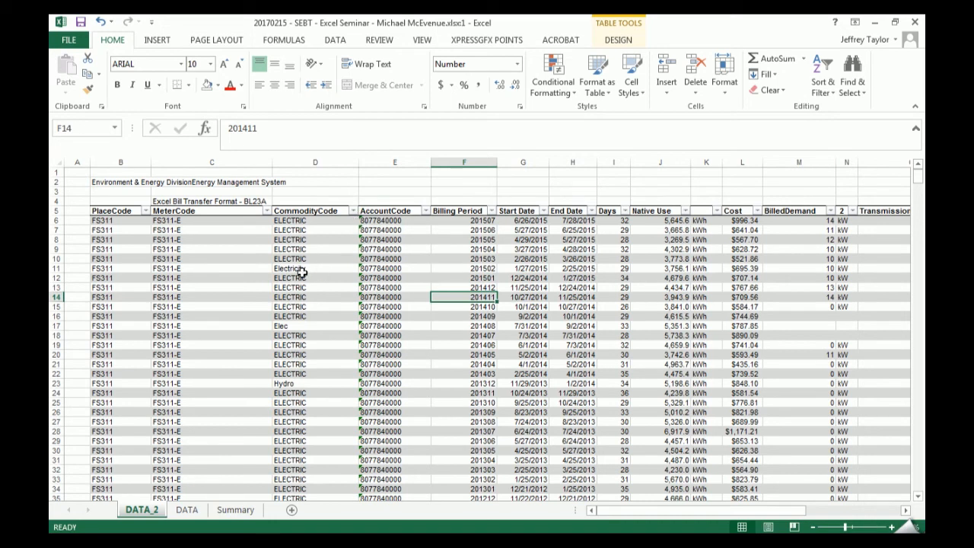
- Highlight the Electricity cell (D11) in the CommodityCode column with the standard yellow fill
{"action": "scroll", "coordinate": [337, 250], "scroll_direction": "down", "scroll_amount": 7}
{"action": "scroll", "coordinate": [340, 248], "scroll_direction": "up", "scroll_amount": 7}
{"action": "scroll", "coordinate": [337, 228], "scroll_direction": "down", "scroll_amount": 1}
{"action": "left_click_drag", "start_coordinate": [315, 191], "coordinate": [324, 464]}
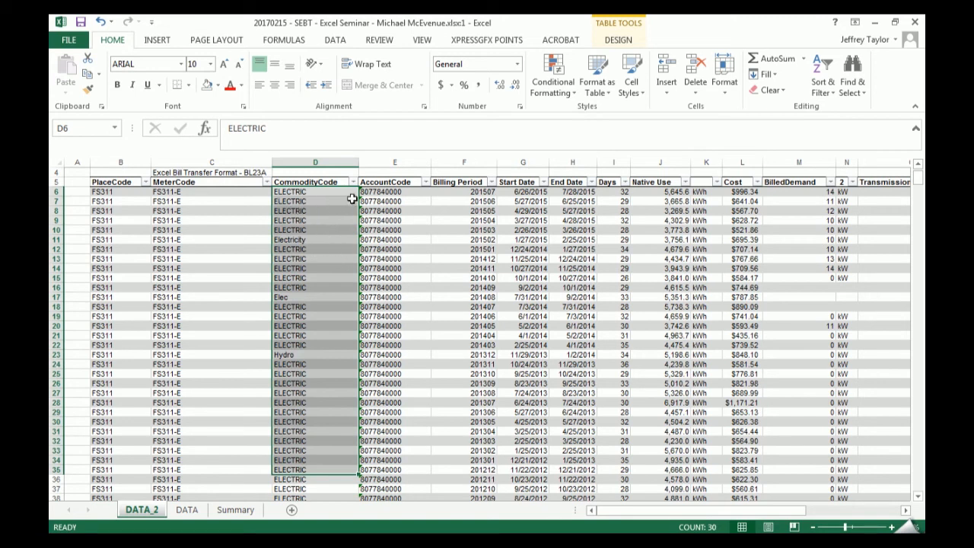
{"action": "left_click", "coordinate": [332, 239]}
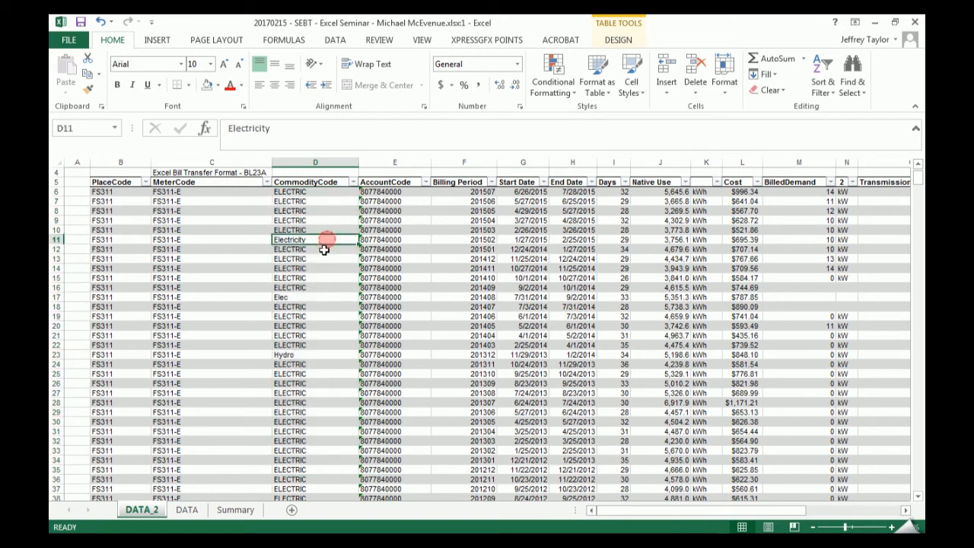
{"action": "left_click", "coordinate": [217, 86]}
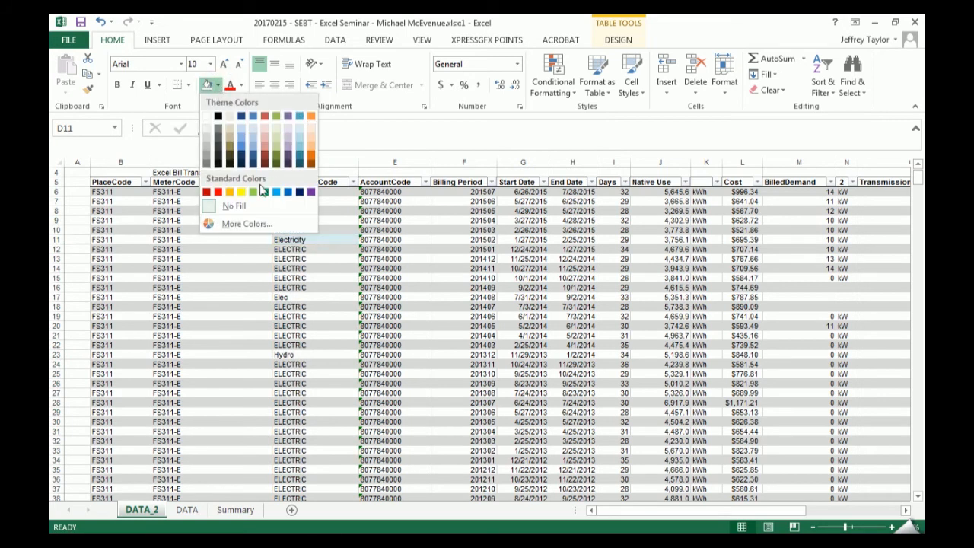
{"action": "left_click", "coordinate": [240, 192]}
- Apply the same yellow fill to the Elec (D17) and Hydro (D23) cells in the CommodityCode column
{"action": "left_click", "coordinate": [311, 297]}
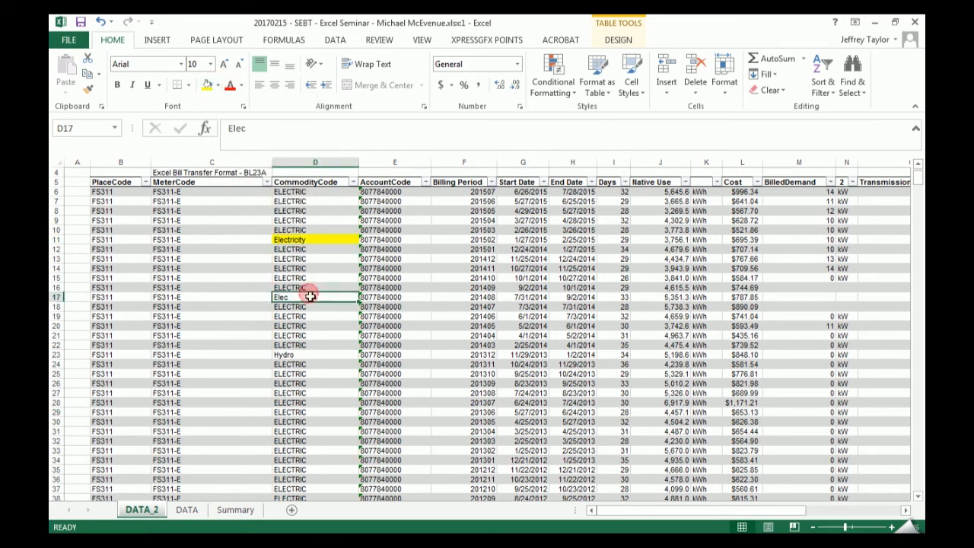
{"action": "right_click", "coordinate": [312, 297]}
{"action": "left_click", "coordinate": [367, 201]}
{"action": "left_click", "coordinate": [319, 345]}
{"action": "left_click", "coordinate": [315, 354]}
{"action": "right_click", "coordinate": [314, 354]}
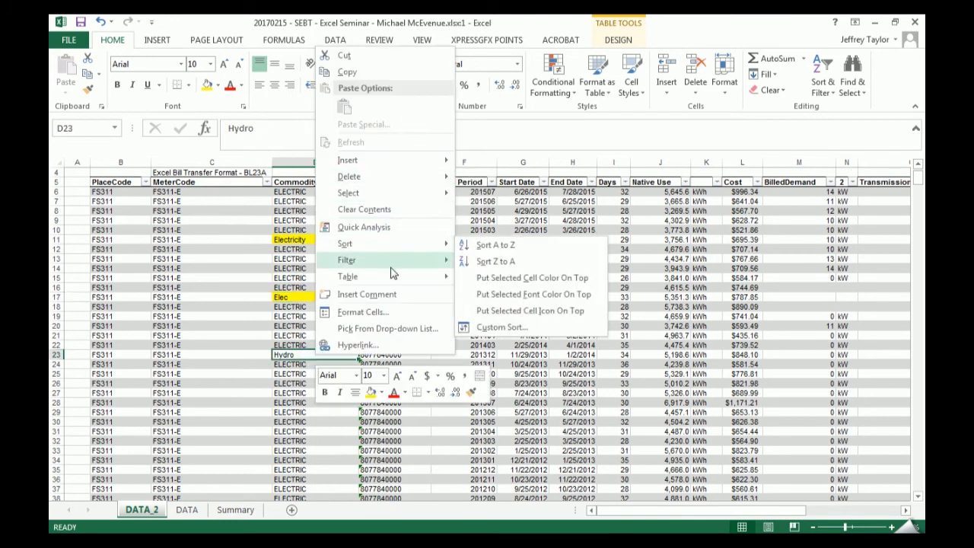
{"action": "mouse_move", "coordinate": [393, 260]}
{"action": "left_click", "coordinate": [371, 392]}
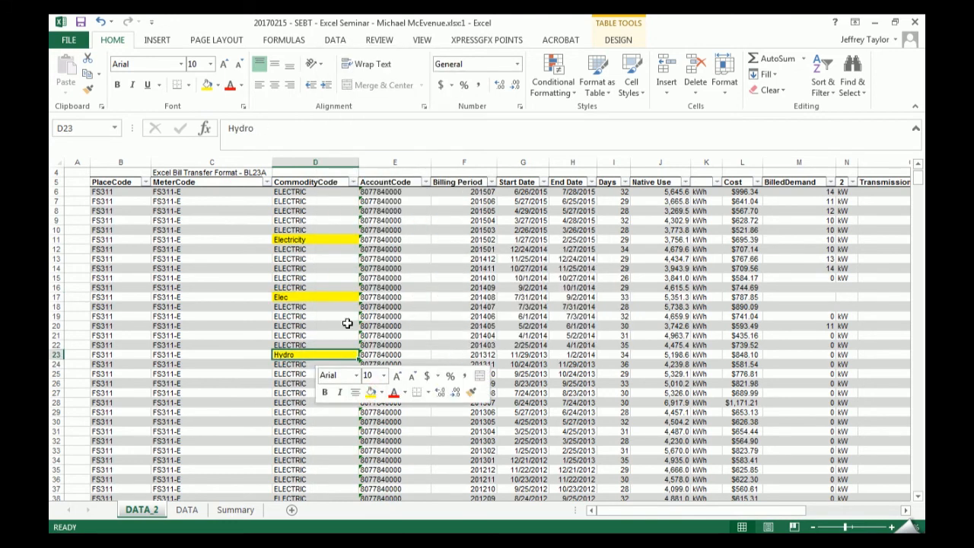
- Filter the CommodityCode column by yellow cell color, and undo the filter
{"action": "scroll", "coordinate": [310, 307], "scroll_direction": "down", "scroll_amount": 4}
{"action": "scroll", "coordinate": [329, 308], "scroll_direction": "up", "scroll_amount": 4}
{"action": "left_click", "coordinate": [301, 239]}
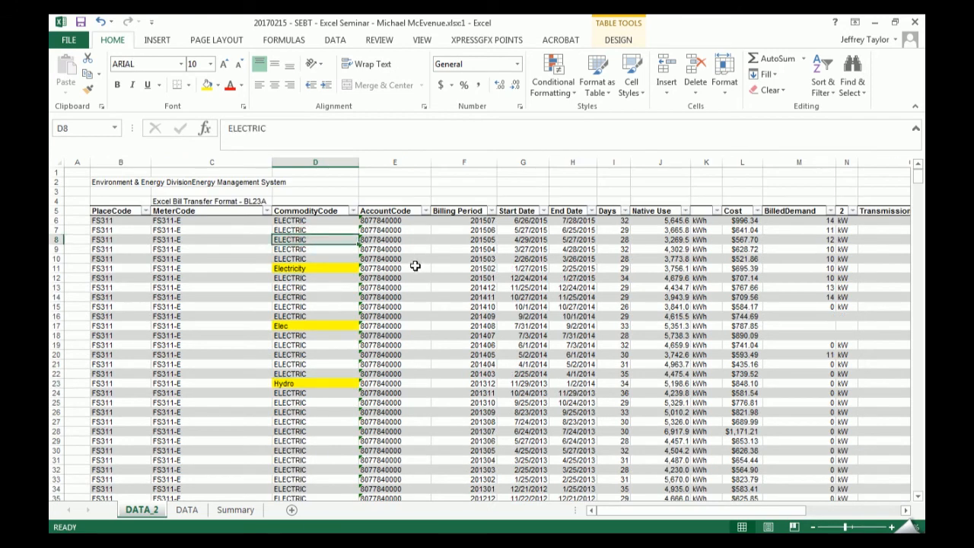
{"action": "left_click", "coordinate": [351, 211]}
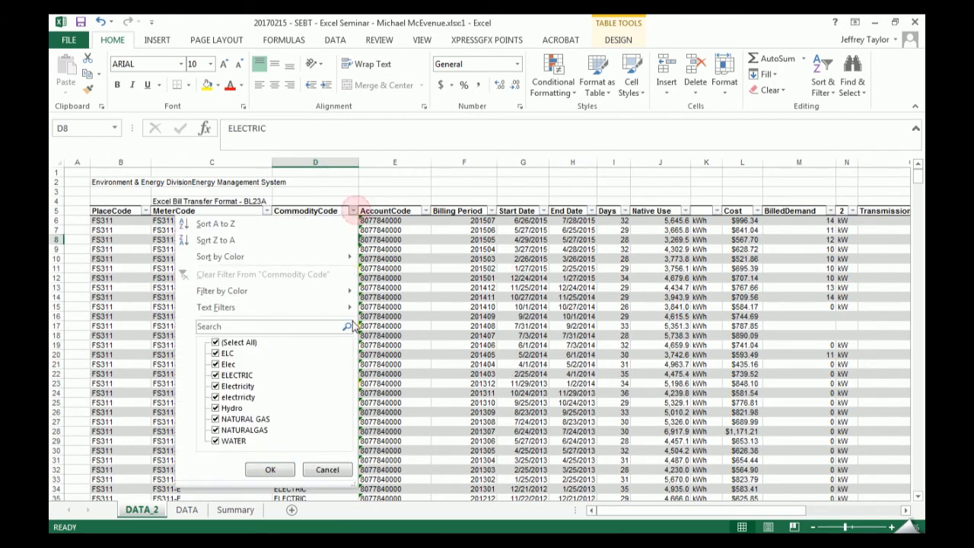
{"action": "mouse_move", "coordinate": [294, 290]}
{"action": "left_click", "coordinate": [397, 309]}
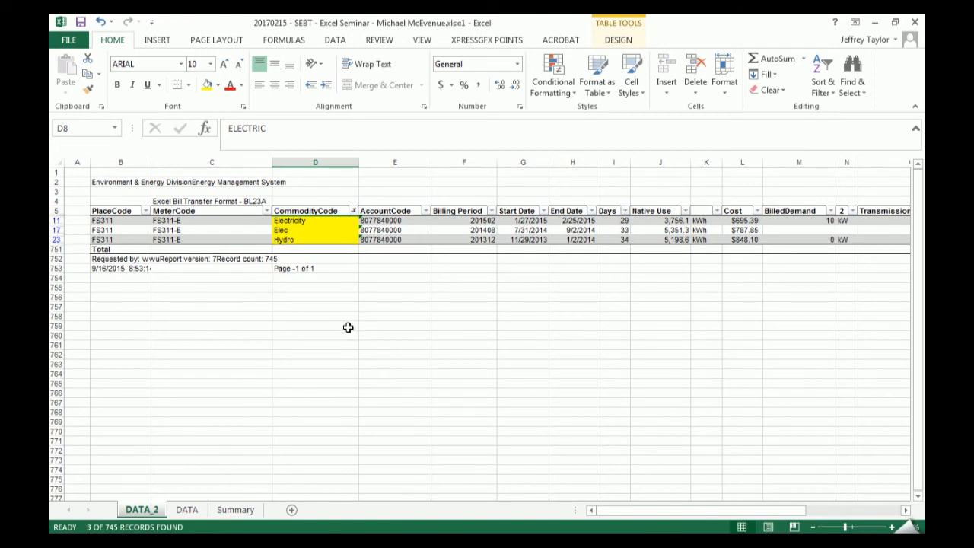
{"action": "key", "text": "ctrl+z"}
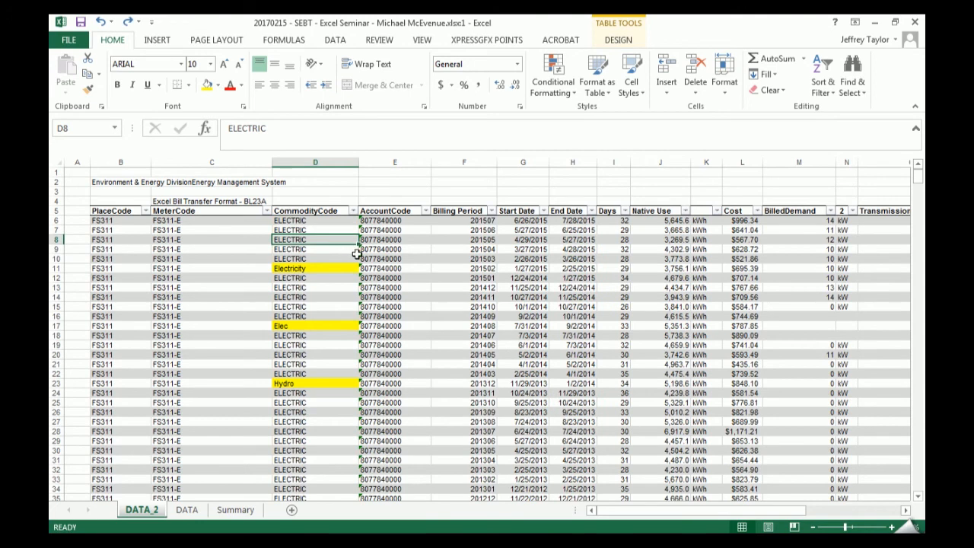
- Create a Text That Contains highlight rule for ELEC on all CommodityCode data cells
{"action": "left_click", "coordinate": [322, 205]}
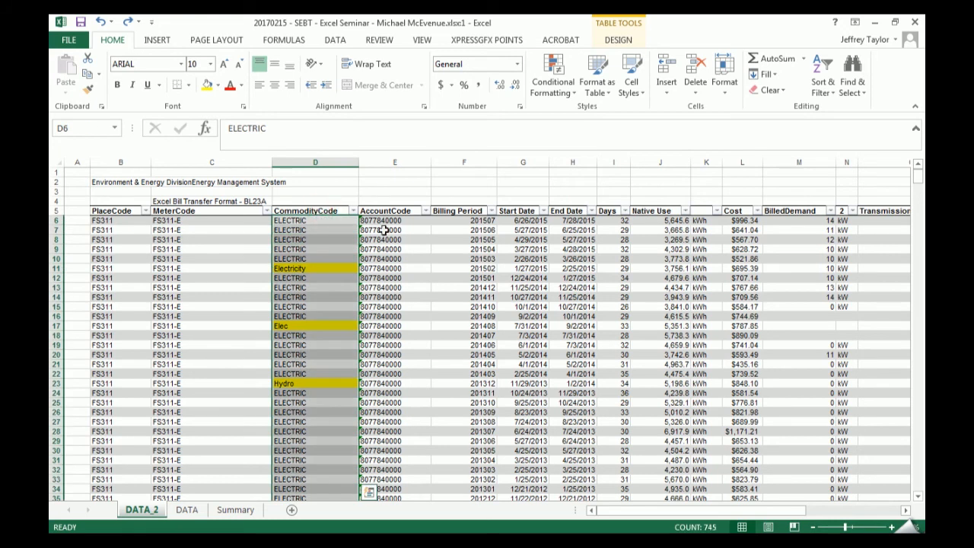
{"action": "left_click", "coordinate": [560, 88]}
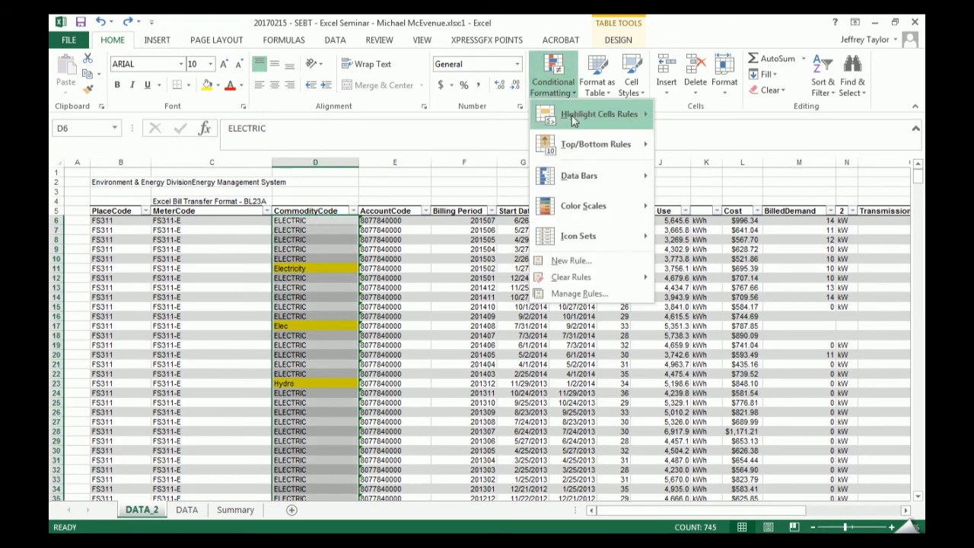
{"action": "mouse_move", "coordinate": [576, 116]}
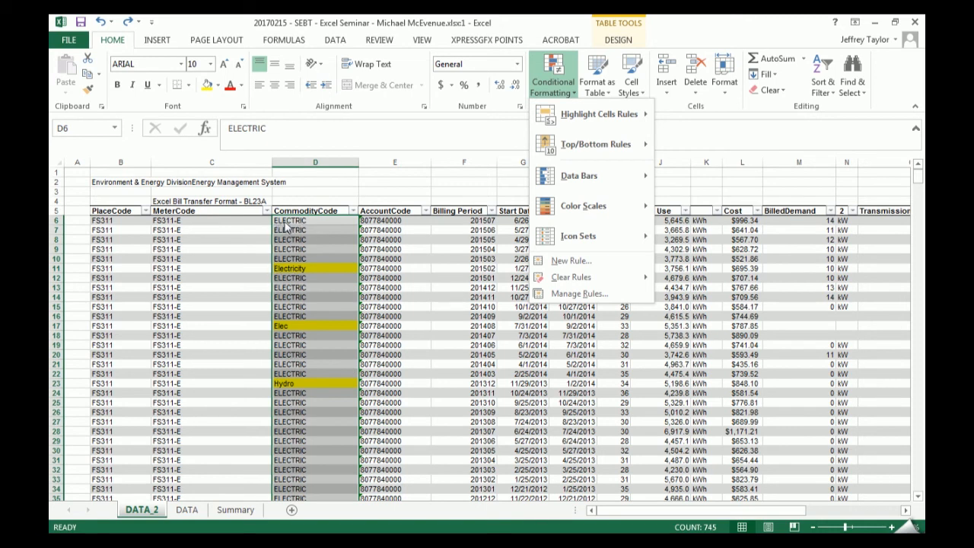
{"action": "mouse_move", "coordinate": [625, 115]}
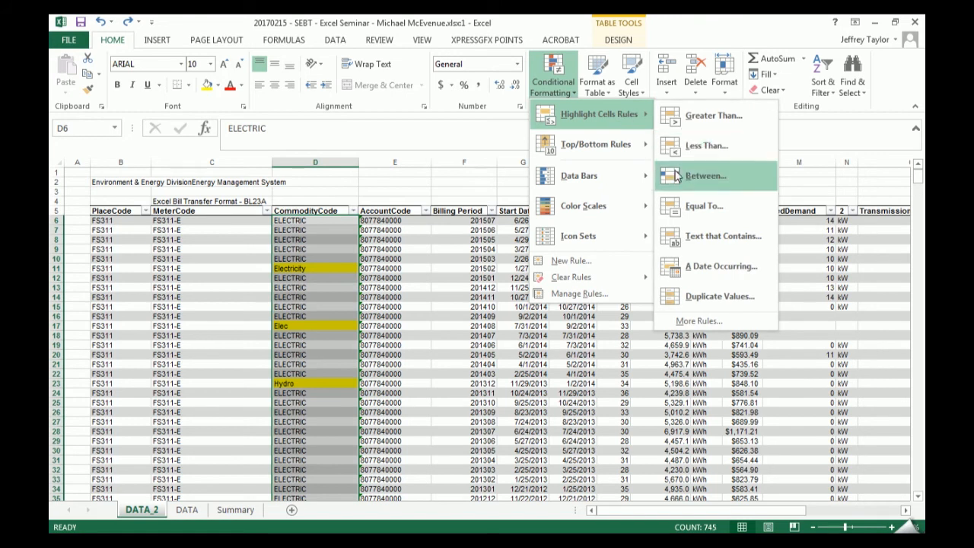
{"action": "left_click", "coordinate": [734, 242]}
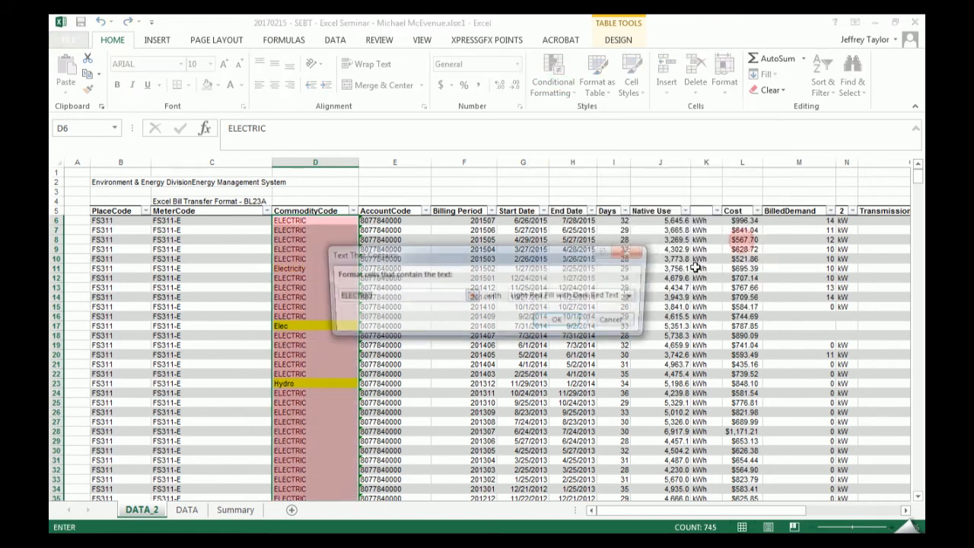
{"action": "type", "text": "EL"}
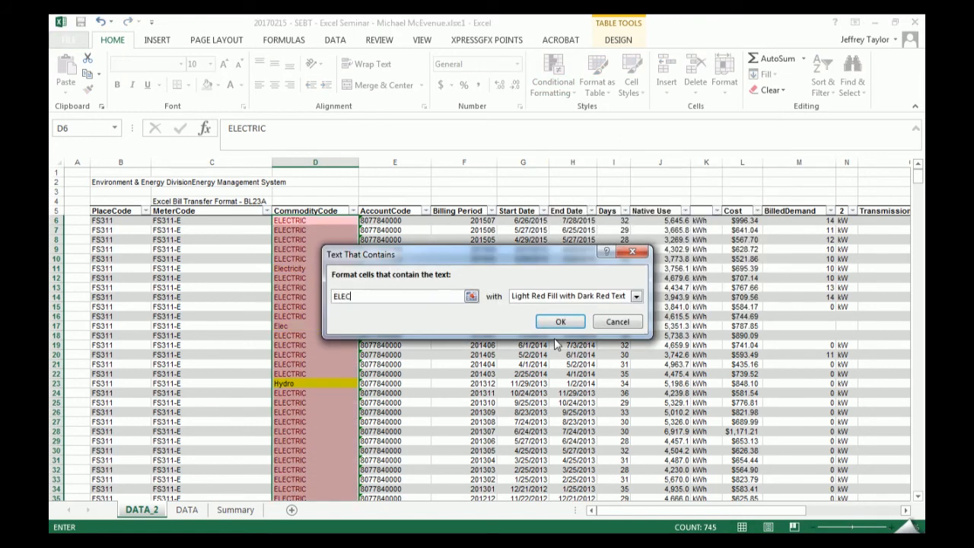
- Try the light red, yellow and green fill presets with matching dark text for the ELEC rule
{"action": "left_click", "coordinate": [578, 296]}
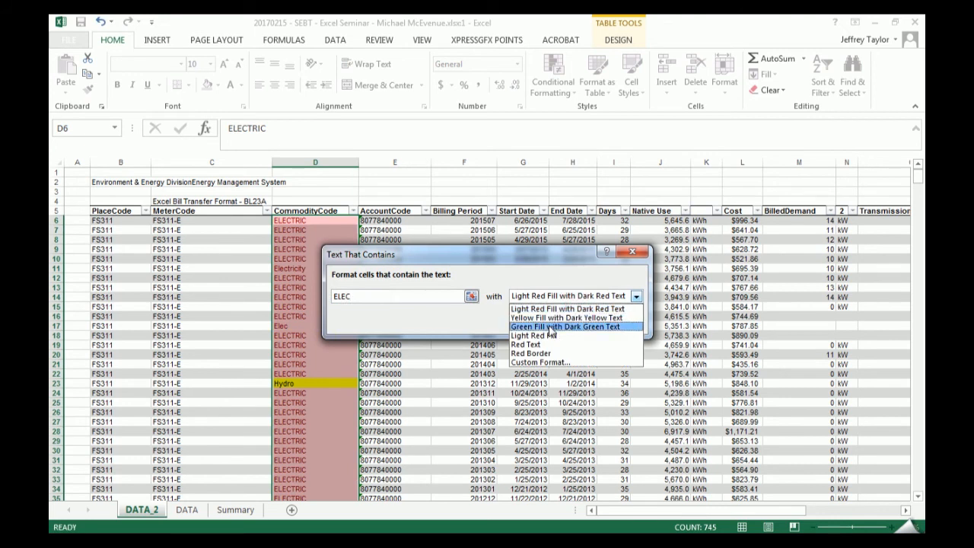
{"action": "left_click", "coordinate": [547, 308]}
{"action": "left_click", "coordinate": [564, 295]}
{"action": "left_click", "coordinate": [551, 317]}
{"action": "left_click", "coordinate": [548, 296]}
{"action": "left_click", "coordinate": [553, 326]}
- Give the ELEC rule a custom format with an olive green theme background fill and apply the rule
{"action": "left_click", "coordinate": [548, 298]}
{"action": "left_click", "coordinate": [566, 362]}
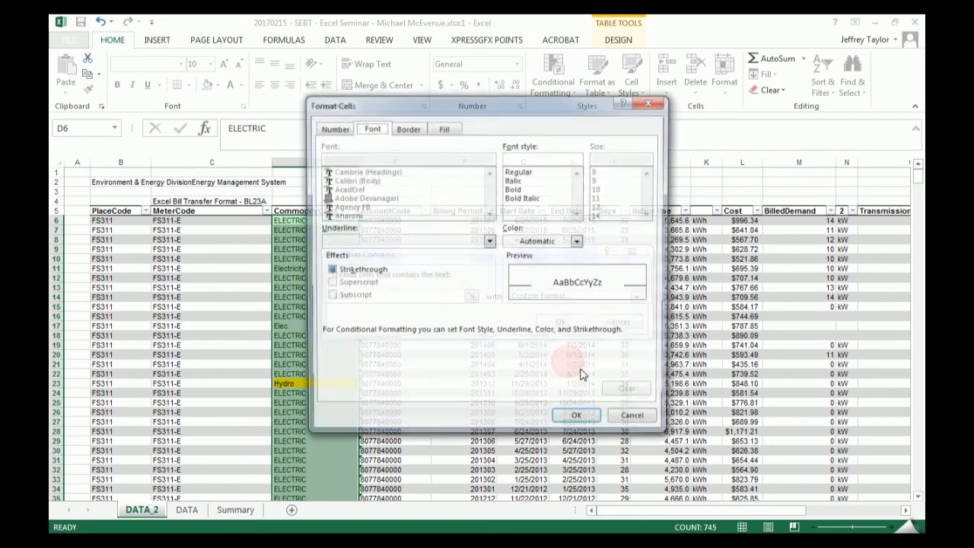
{"action": "left_click", "coordinate": [444, 127]}
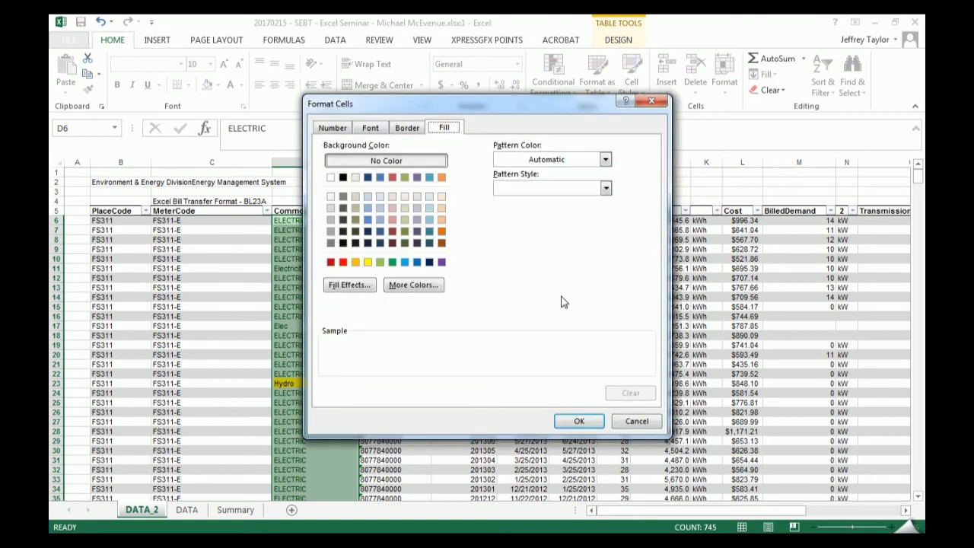
{"action": "left_click_drag", "start_coordinate": [477, 105], "coordinate": [689, 103]}
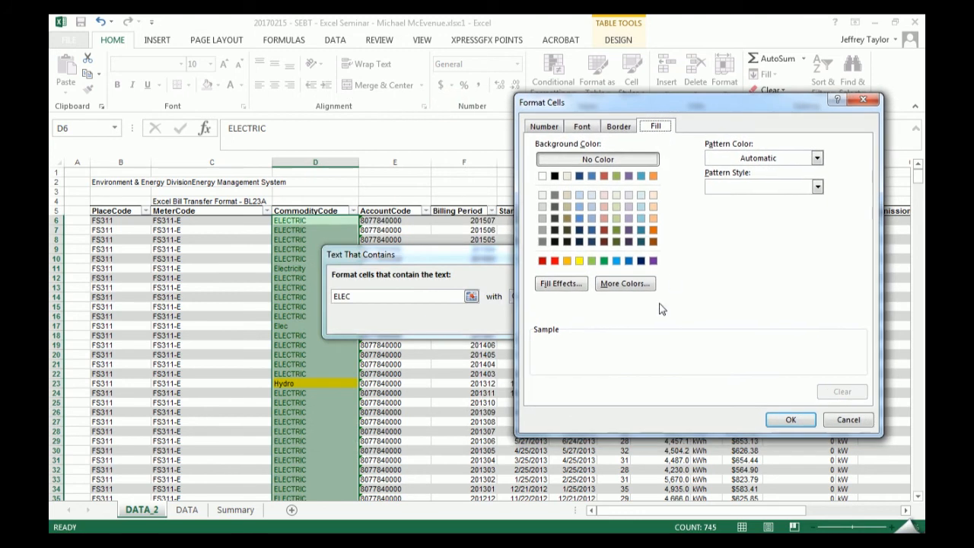
{"action": "left_click", "coordinate": [616, 176]}
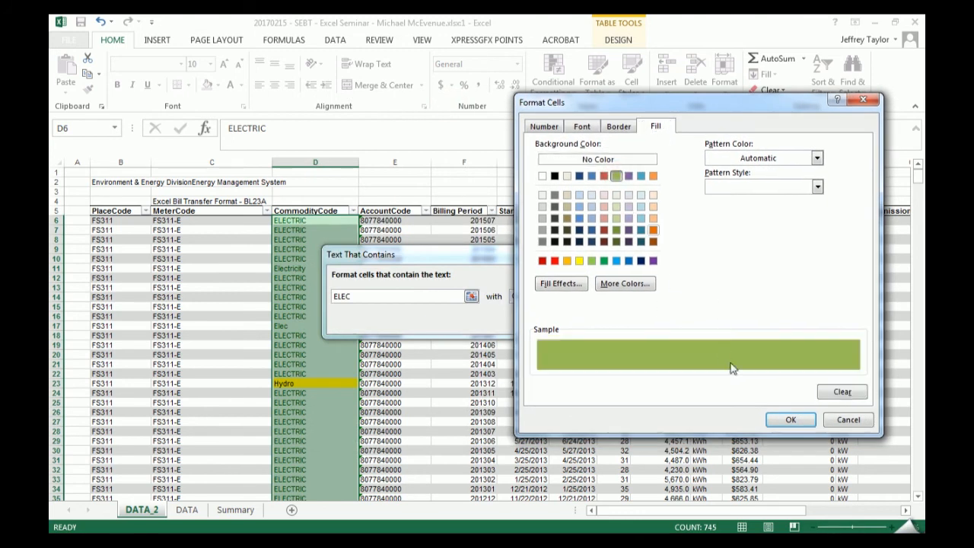
{"action": "left_click", "coordinate": [618, 127]}
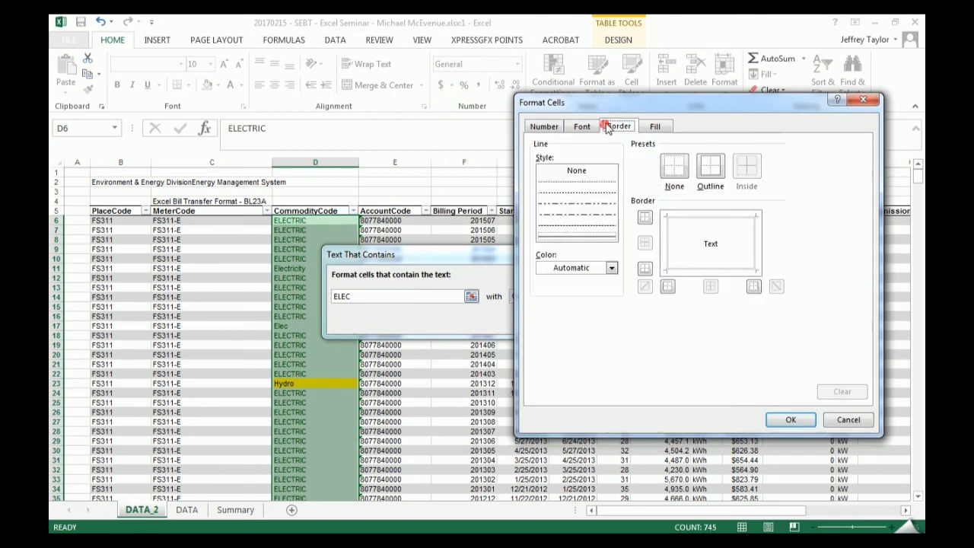
{"action": "left_click", "coordinate": [580, 129]}
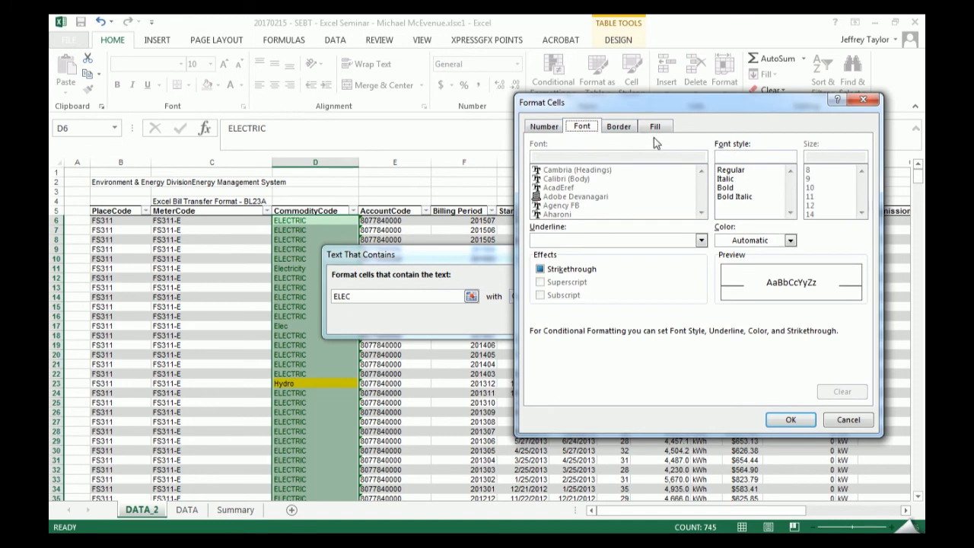
{"action": "left_click", "coordinate": [666, 120]}
{"action": "left_click", "coordinate": [790, 419]}
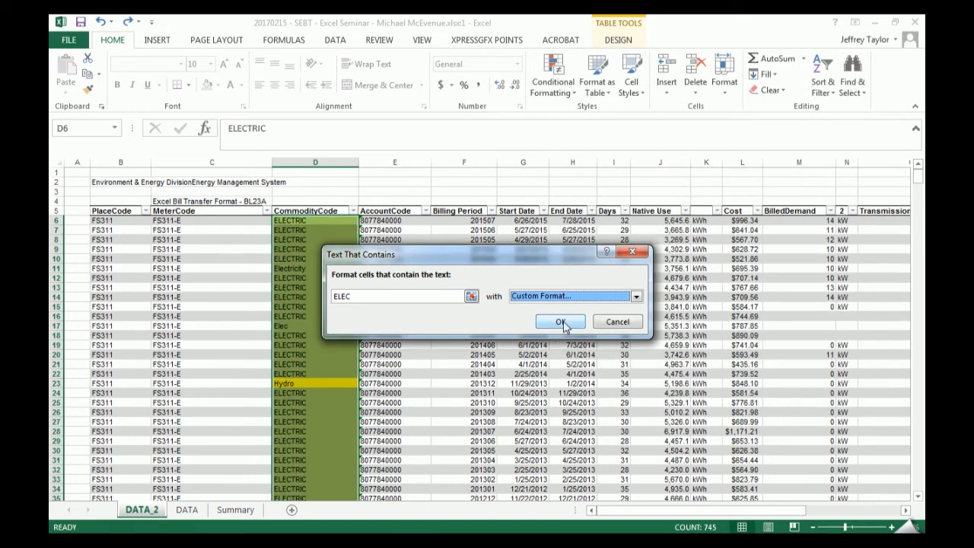
{"action": "left_click", "coordinate": [560, 323]}
- Look through the CommodityCode column to check which entries the ELEC rule colors, and return to the first rows
{"action": "scroll", "coordinate": [350, 262], "scroll_direction": "down", "scroll_amount": 8}
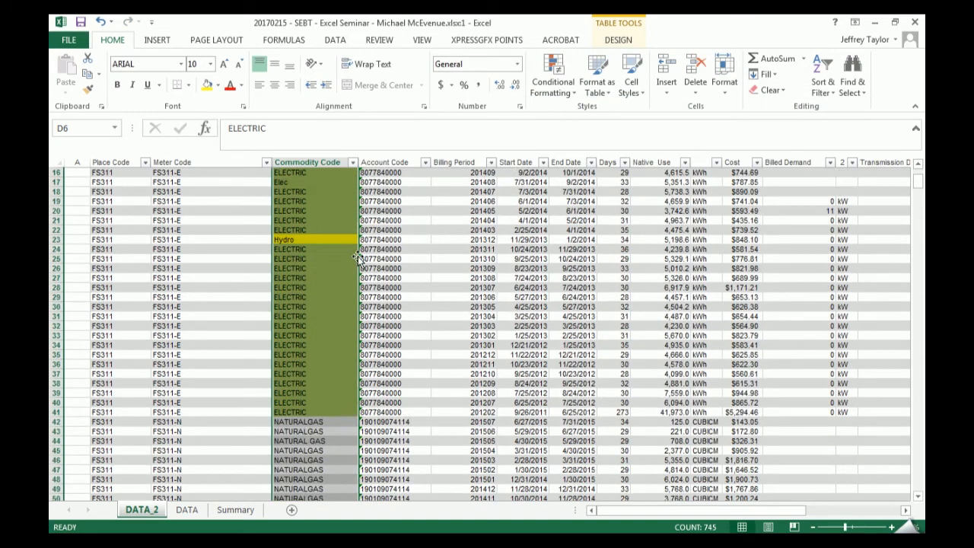
{"action": "scroll", "coordinate": [344, 269], "scroll_direction": "down", "scroll_amount": 20}
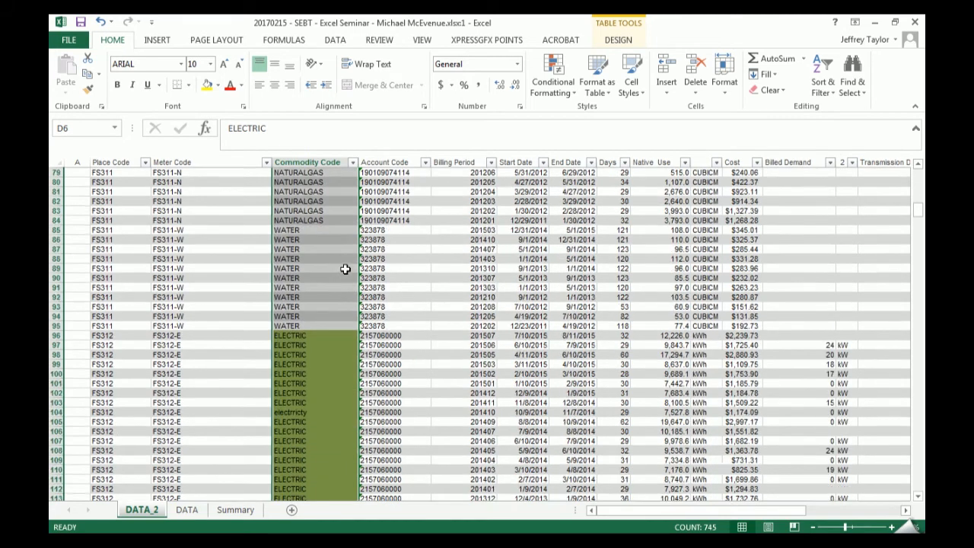
{"action": "scroll", "coordinate": [344, 270], "scroll_direction": "down", "scroll_amount": 20}
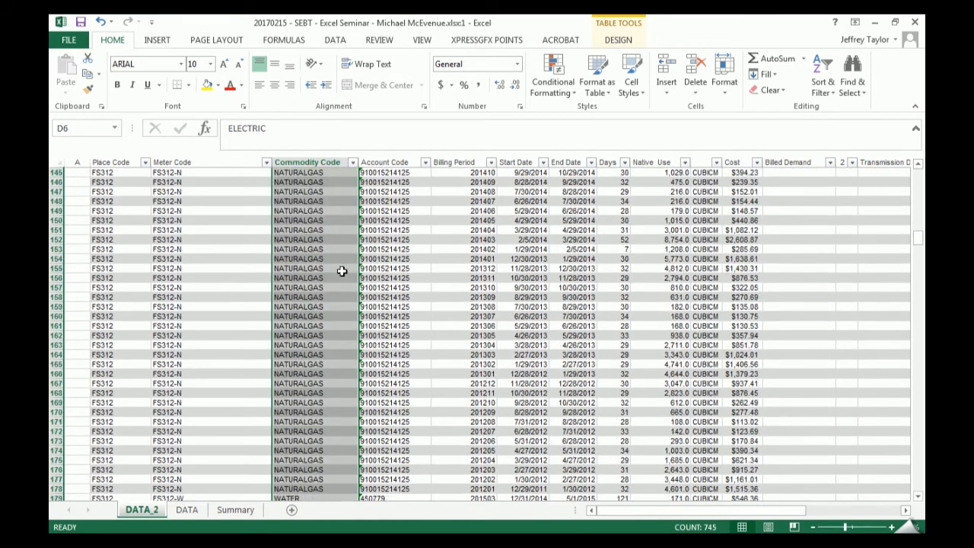
{"action": "scroll", "coordinate": [345, 274], "scroll_direction": "down", "scroll_amount": 15}
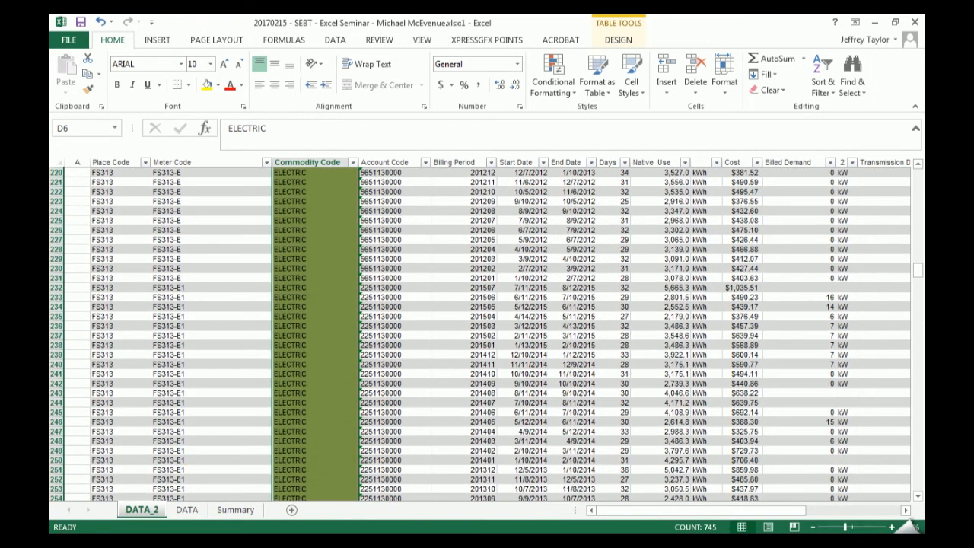
{"action": "scroll", "coordinate": [312, 220], "scroll_direction": "up", "scroll_amount": 20}
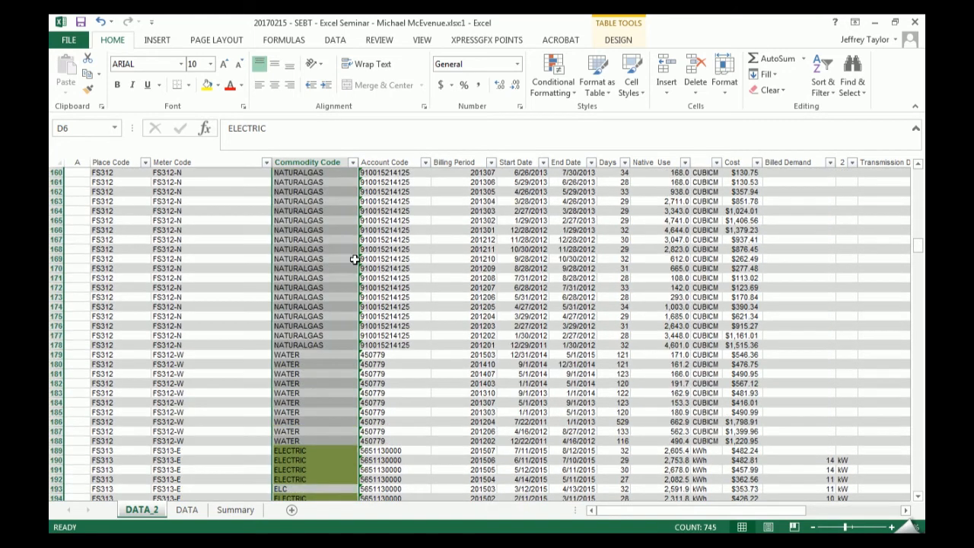
{"action": "scroll", "coordinate": [307, 210], "scroll_direction": "up", "scroll_amount": 20}
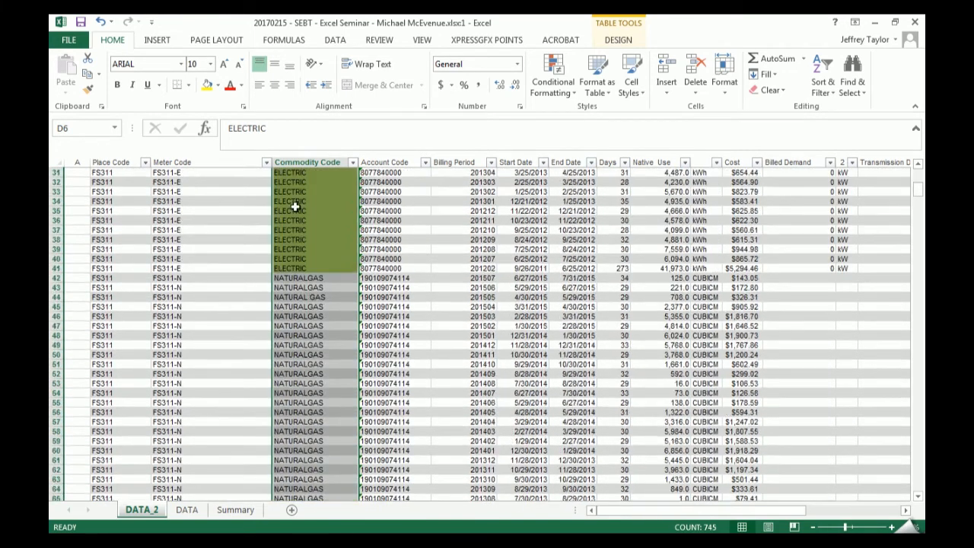
{"action": "scroll", "coordinate": [295, 207], "scroll_direction": "up", "scroll_amount": 10}
{"action": "left_click", "coordinate": [292, 249]}
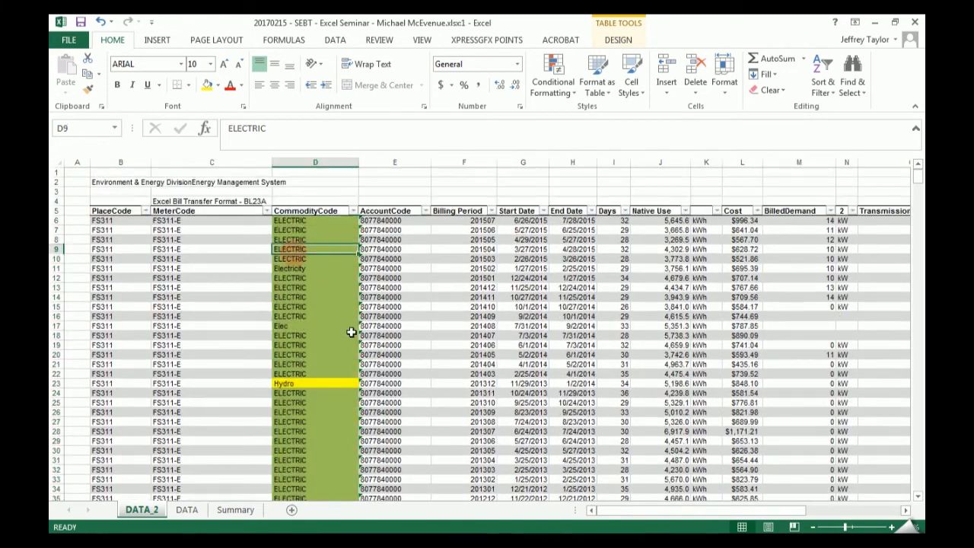
{"action": "key", "text": "F2"}
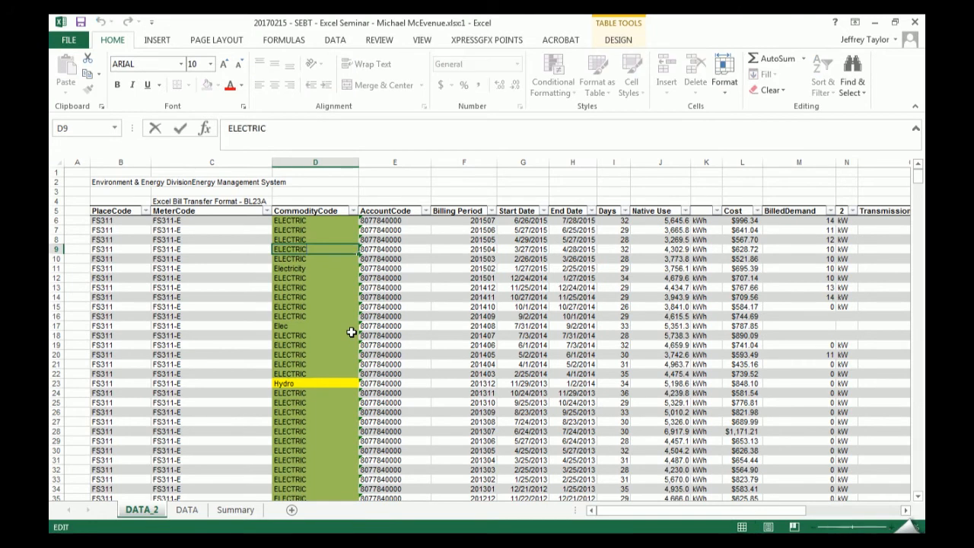
{"action": "key", "text": "Escape"}
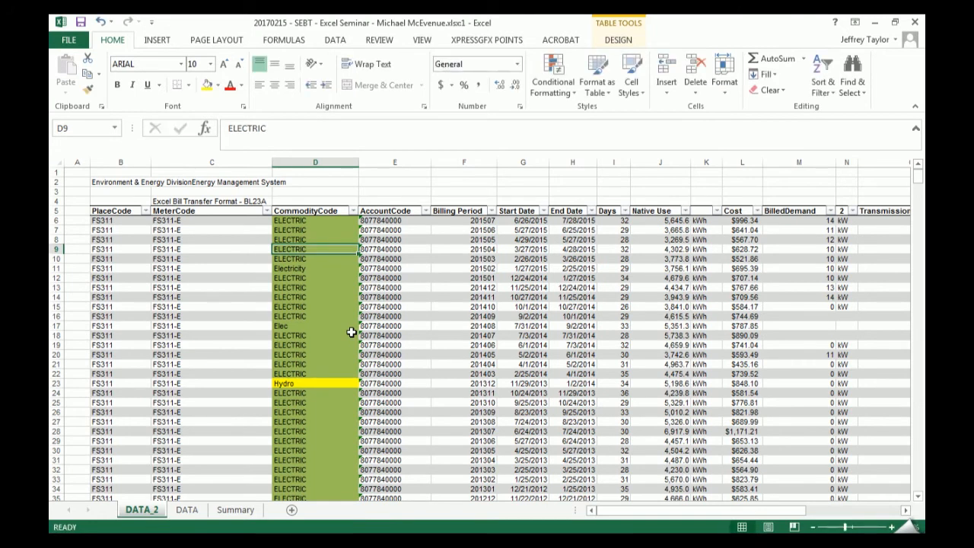
{"action": "type", "text": "fjkfjfj"}
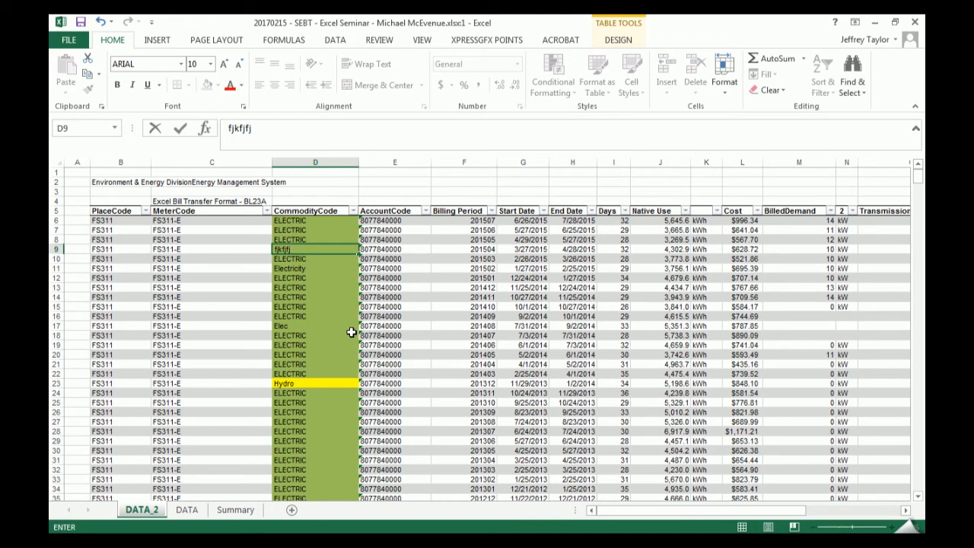
{"action": "key", "text": "Escape"}
- Misspell the commodity code in cell D9 as ELEECTRIC to test the ELEC rule, and undo the edit
{"action": "key", "text": "F2"}
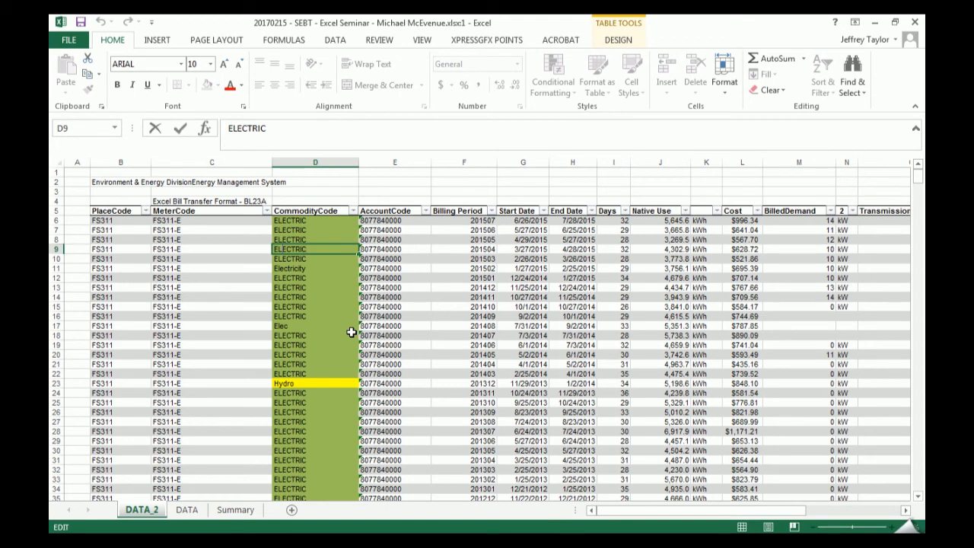
{"action": "type", "text": "E"}
{"action": "key", "text": "Return"}
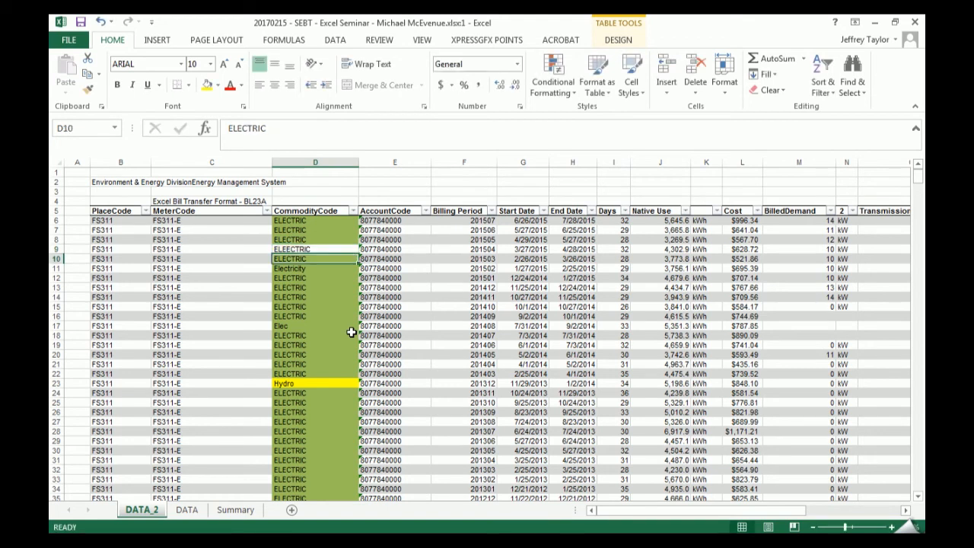
{"action": "key", "text": "Up"}
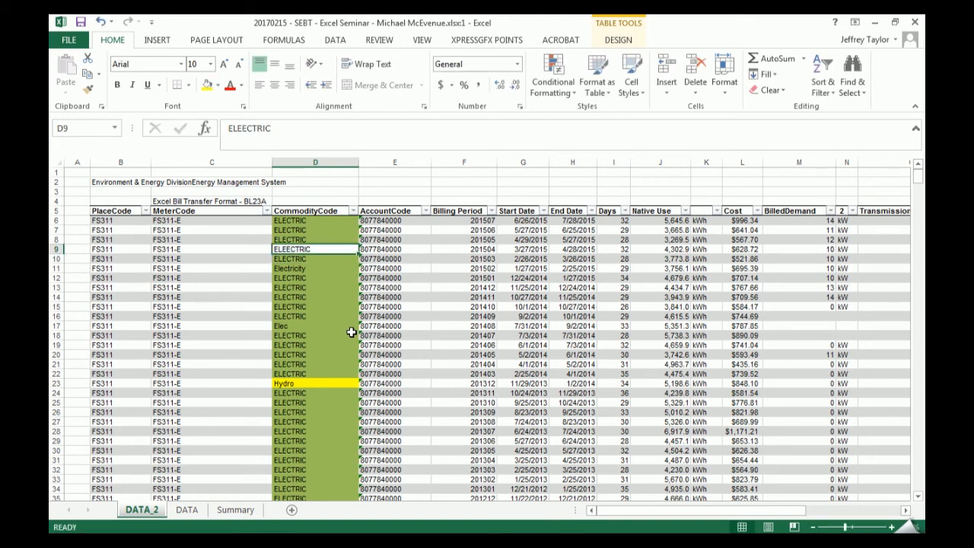
{"action": "key", "text": "ctrl+z"}
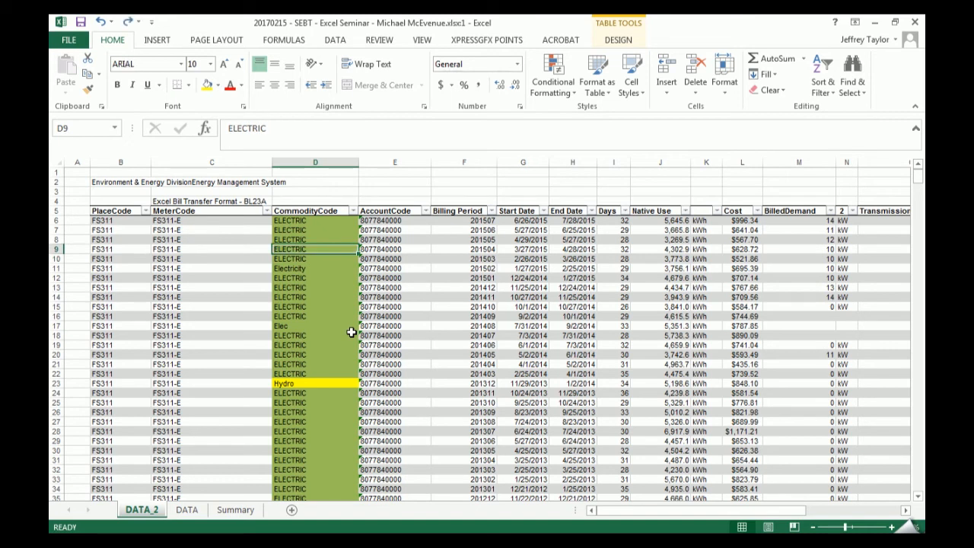
- Select all Billing Period data cells and look through the periods listed in the column's filter, leaving it unfiltered
{"action": "left_click", "coordinate": [457, 202]}
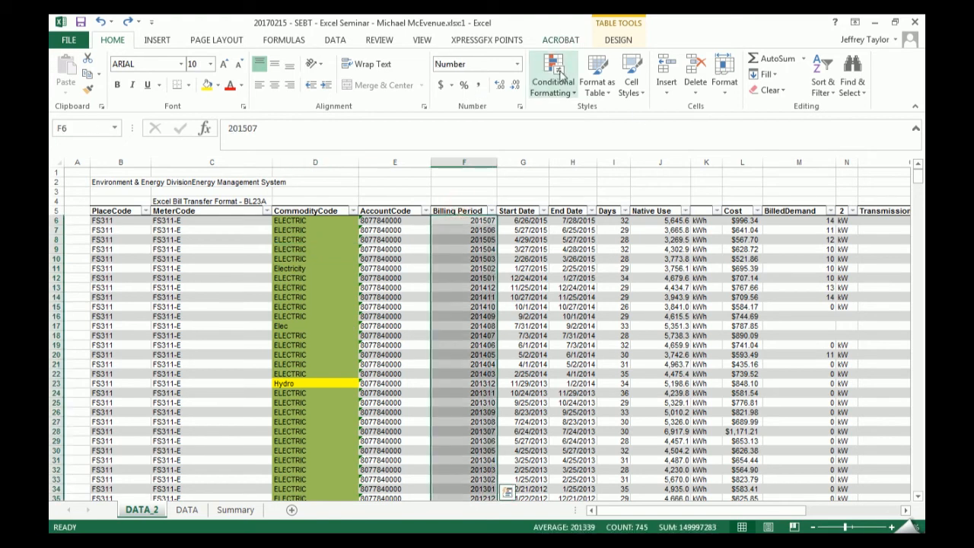
{"action": "left_click", "coordinate": [553, 76]}
{"action": "mouse_move", "coordinate": [605, 199]}
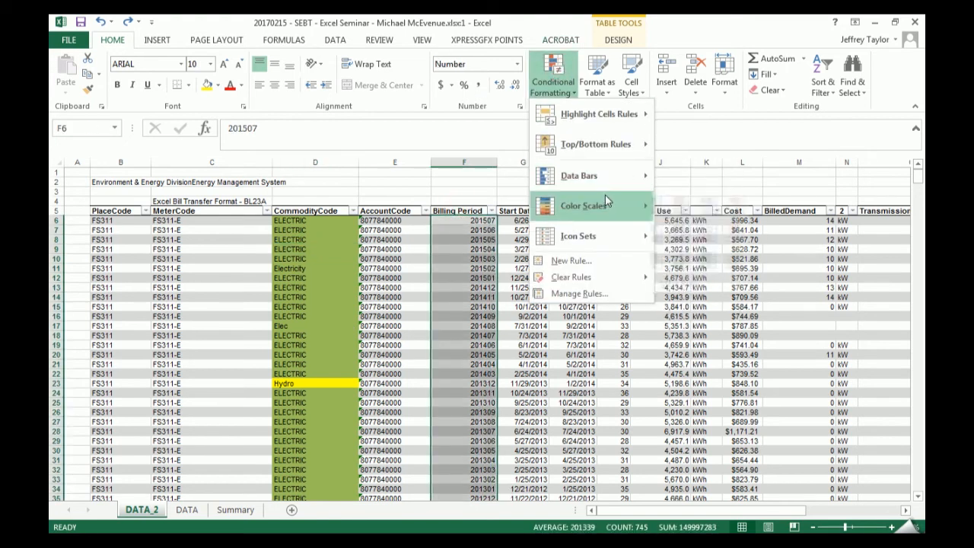
{"action": "left_click", "coordinate": [491, 210]}
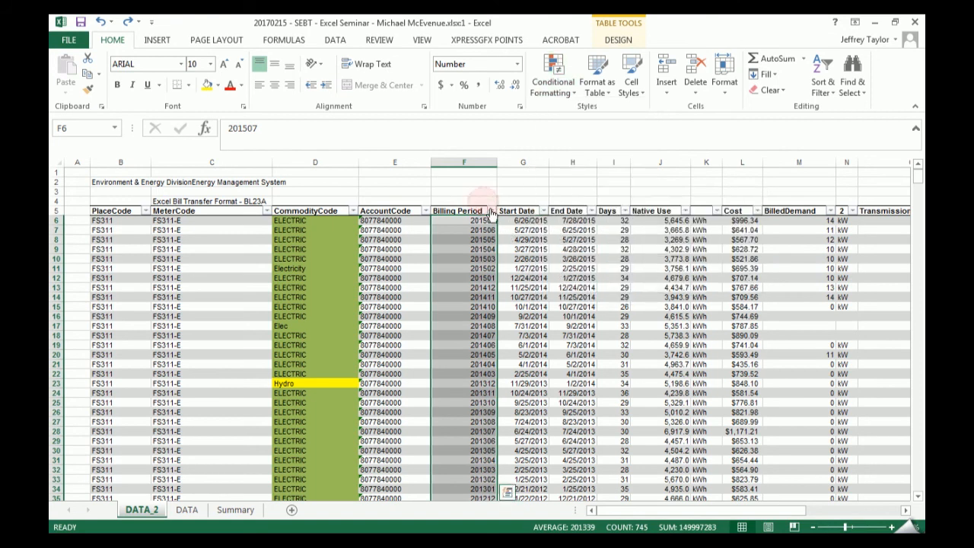
{"action": "left_click", "coordinate": [491, 210]}
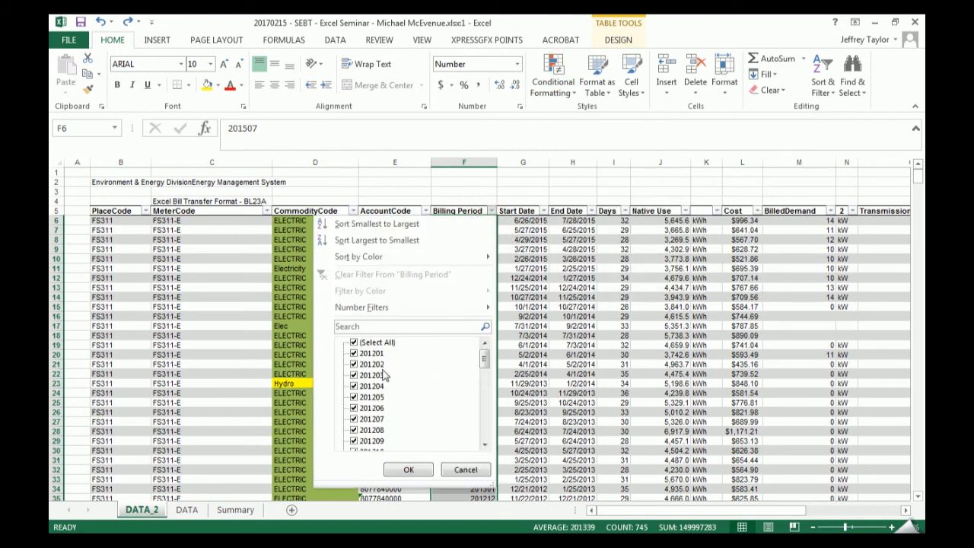
{"action": "left_click_drag", "start_coordinate": [485, 363], "coordinate": [488, 410]}
{"action": "left_click", "coordinate": [548, 345]}
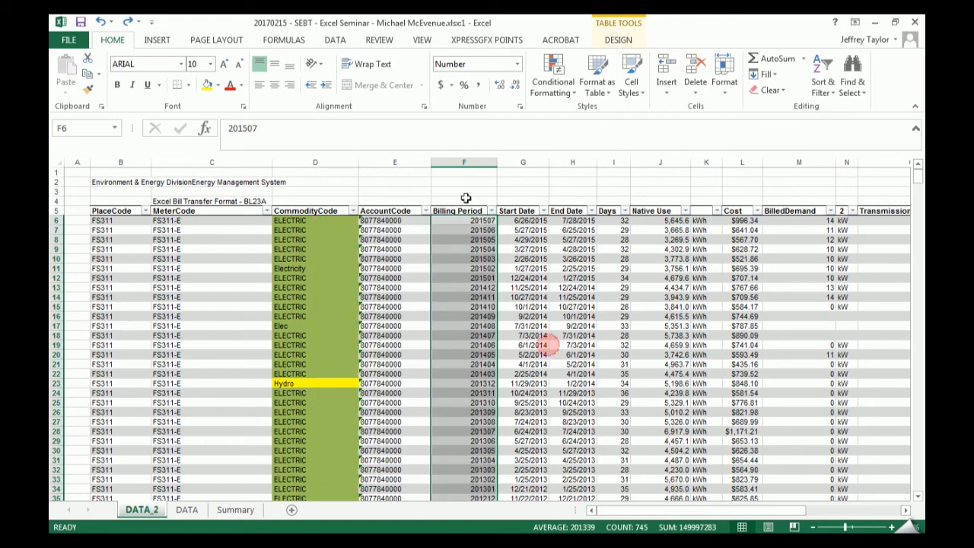
- Apply the Green-Yellow-Red color scale to the Billing Period data and check how it colors the different years
{"action": "left_click", "coordinate": [553, 76]}
{"action": "mouse_move", "coordinate": [617, 219]}
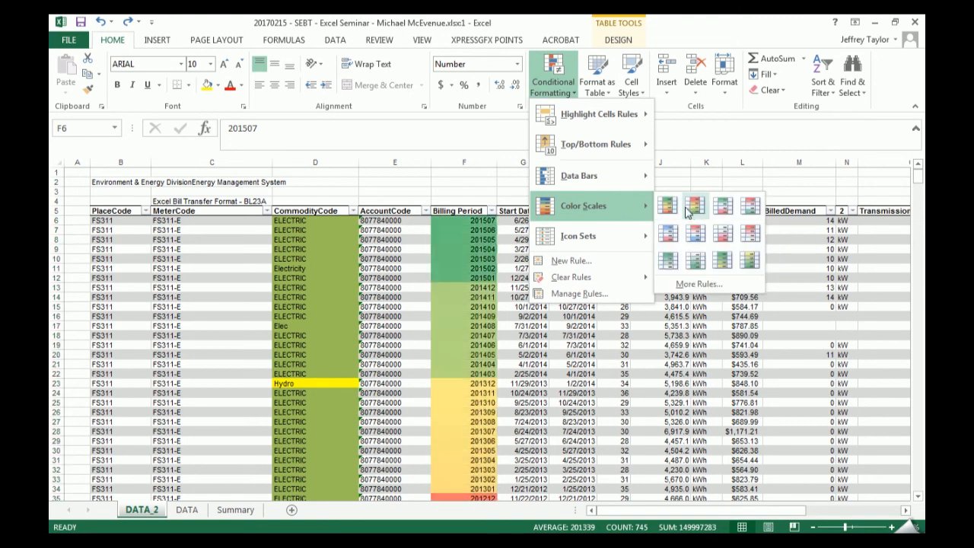
{"action": "left_click", "coordinate": [673, 212]}
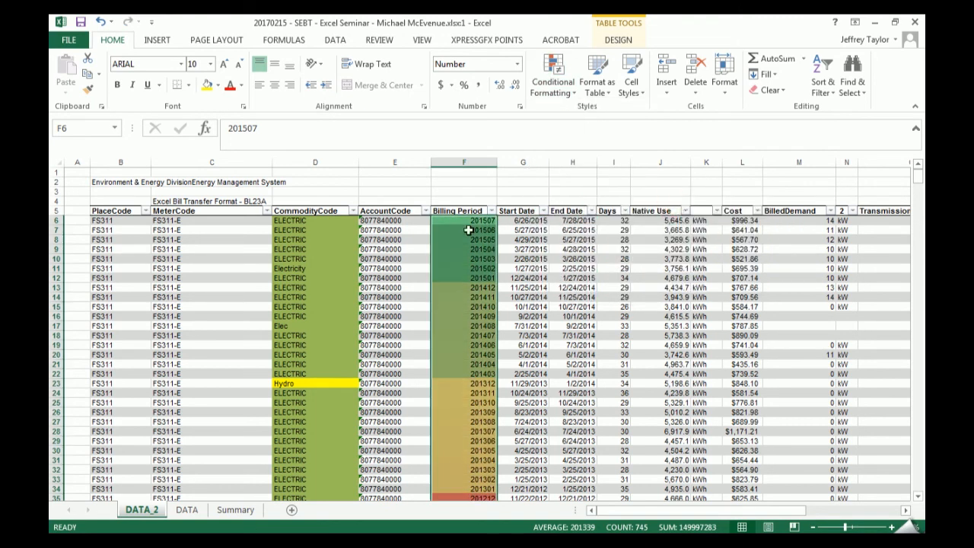
{"action": "scroll", "coordinate": [467, 228], "scroll_direction": "down", "scroll_amount": 3}
{"action": "scroll", "coordinate": [473, 230], "scroll_direction": "down", "scroll_amount": 6}
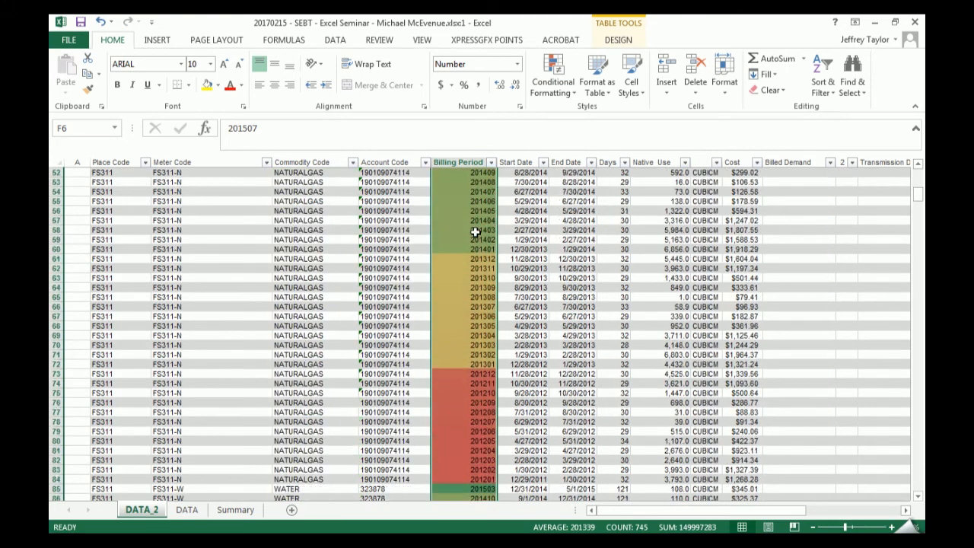
{"action": "scroll", "coordinate": [495, 264], "scroll_direction": "up", "scroll_amount": 11}
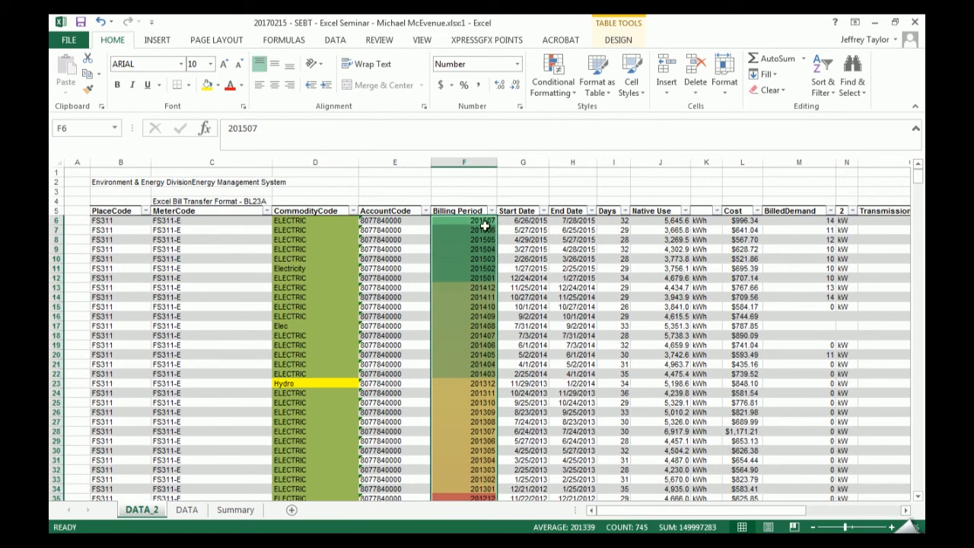
{"action": "left_click_drag", "start_coordinate": [479, 222], "coordinate": [472, 498]}
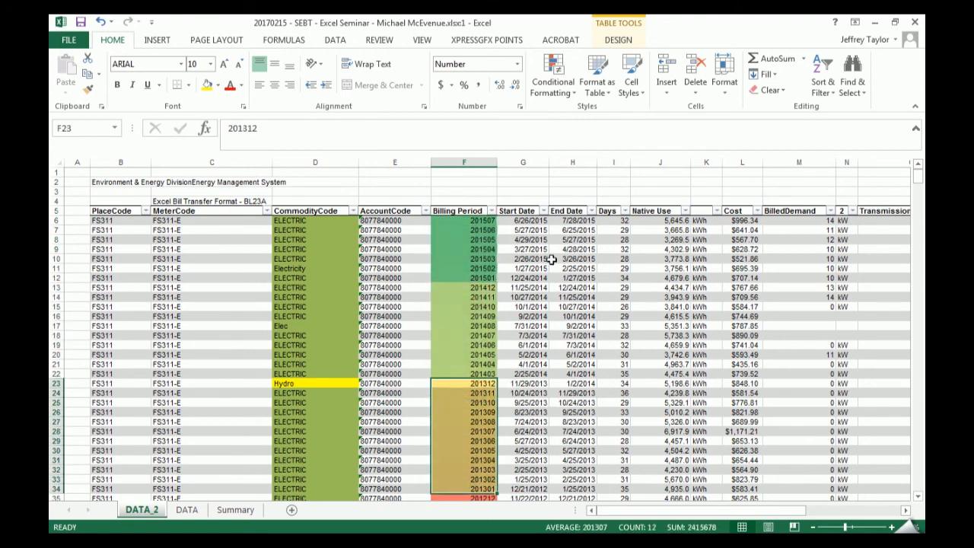
{"action": "left_click", "coordinate": [555, 259]}
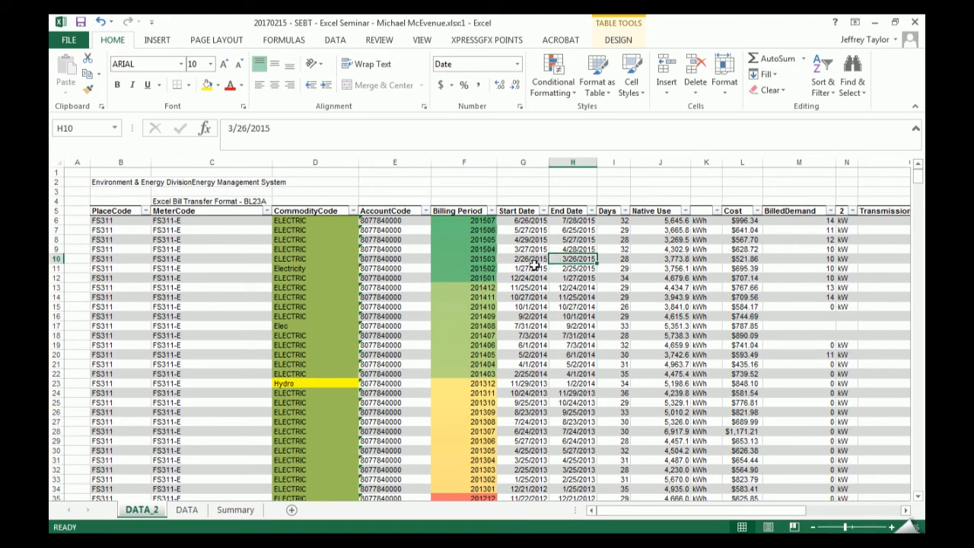
- Apply the Green-Yellow-Red color scale to all data cells in the Days column
{"action": "left_click", "coordinate": [611, 204]}
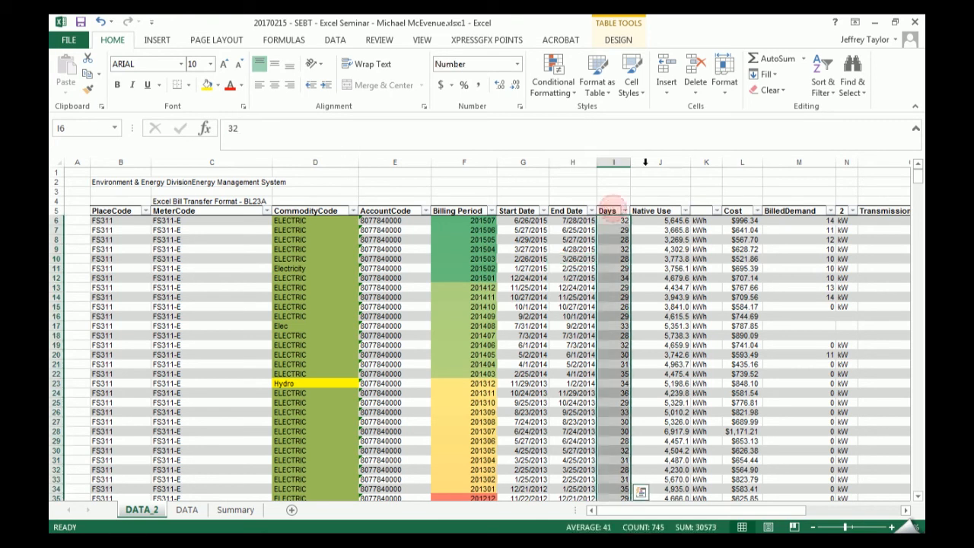
{"action": "left_click", "coordinate": [553, 76]}
{"action": "mouse_move", "coordinate": [630, 205]}
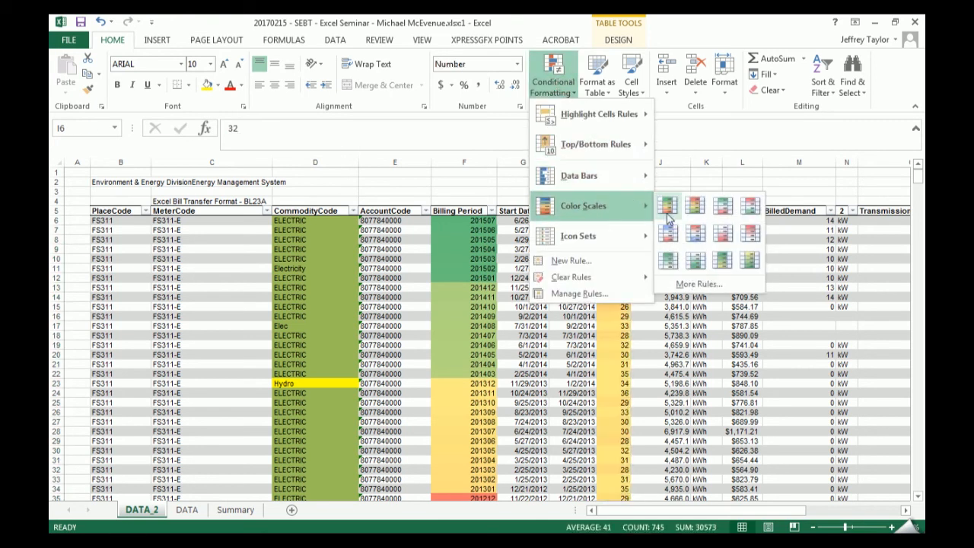
{"action": "left_click", "coordinate": [664, 204]}
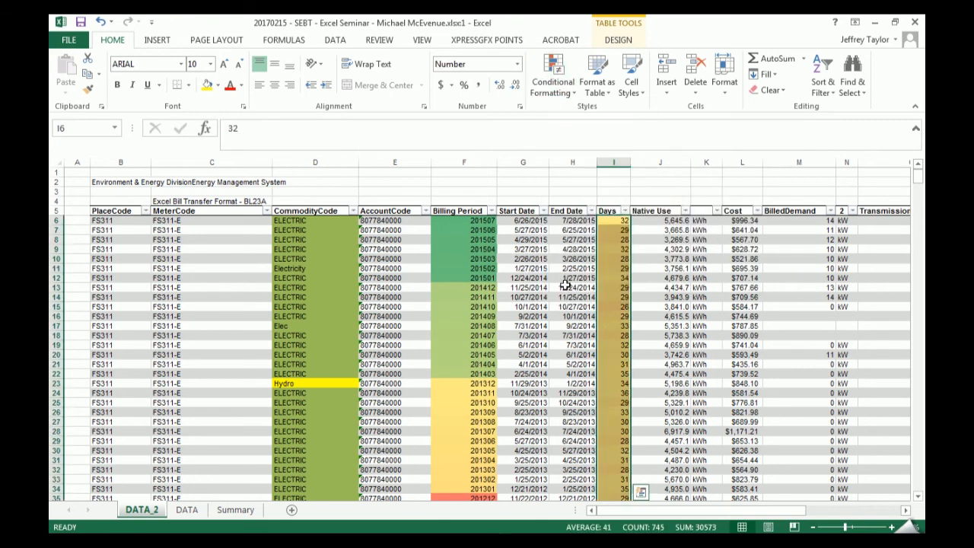
- Look through the Days column for unusually long or short billing lengths using the color scale, and return to the first rows
{"action": "scroll", "coordinate": [679, 242], "scroll_direction": "down", "scroll_amount": 5}
{"action": "scroll", "coordinate": [681, 252], "scroll_direction": "up", "scroll_amount": 4}
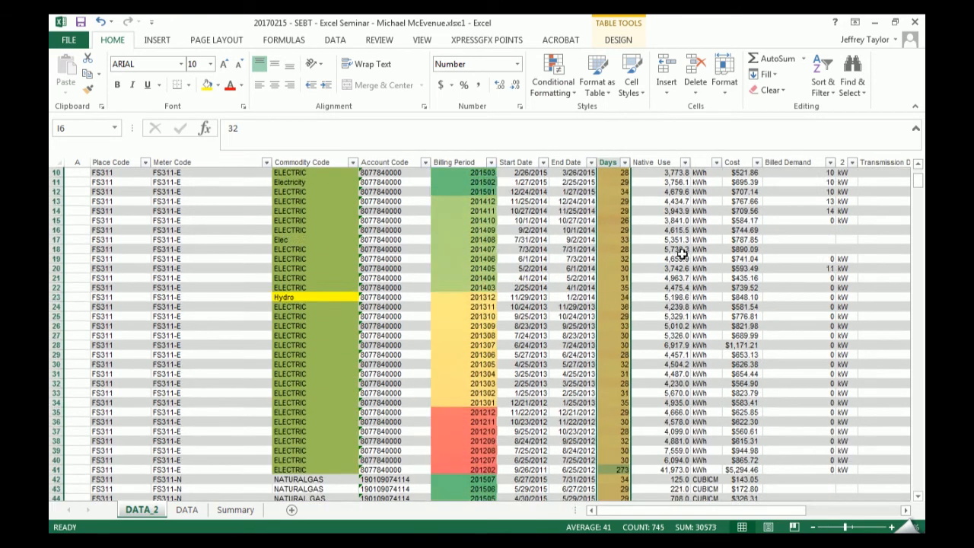
{"action": "scroll", "coordinate": [680, 253], "scroll_direction": "down", "scroll_amount": 7}
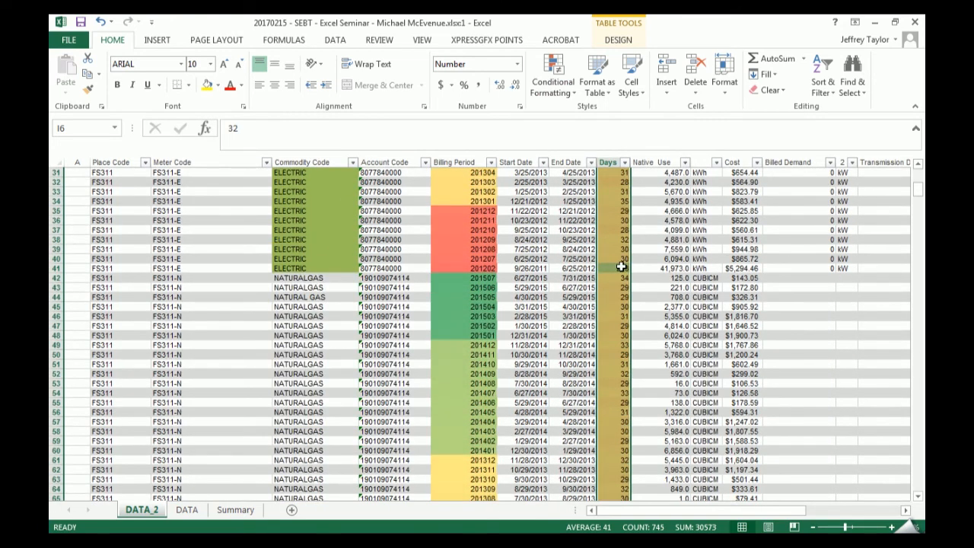
{"action": "scroll", "coordinate": [625, 267], "scroll_direction": "down", "scroll_amount": 20}
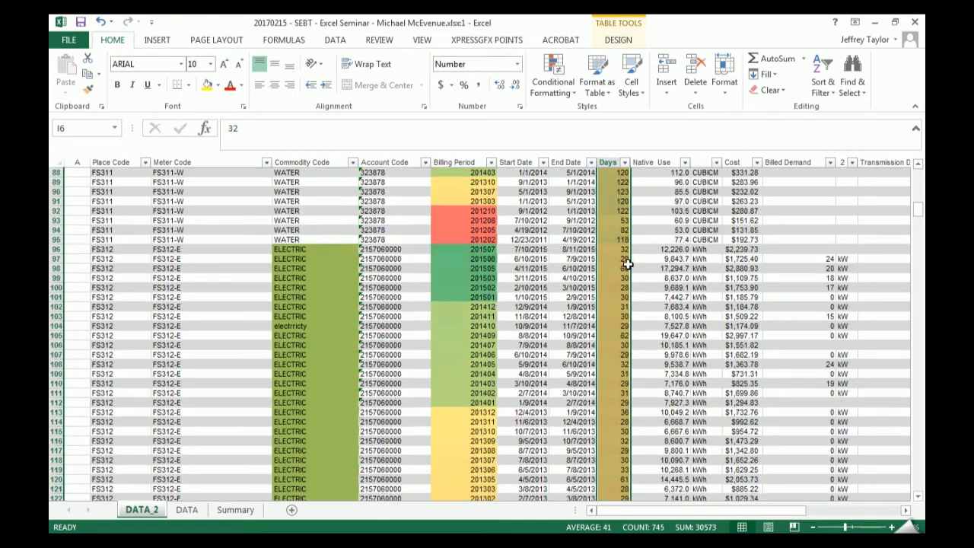
{"action": "scroll", "coordinate": [630, 266], "scroll_direction": "down", "scroll_amount": 16}
{"action": "scroll", "coordinate": [647, 302], "scroll_direction": "up", "scroll_amount": 12}
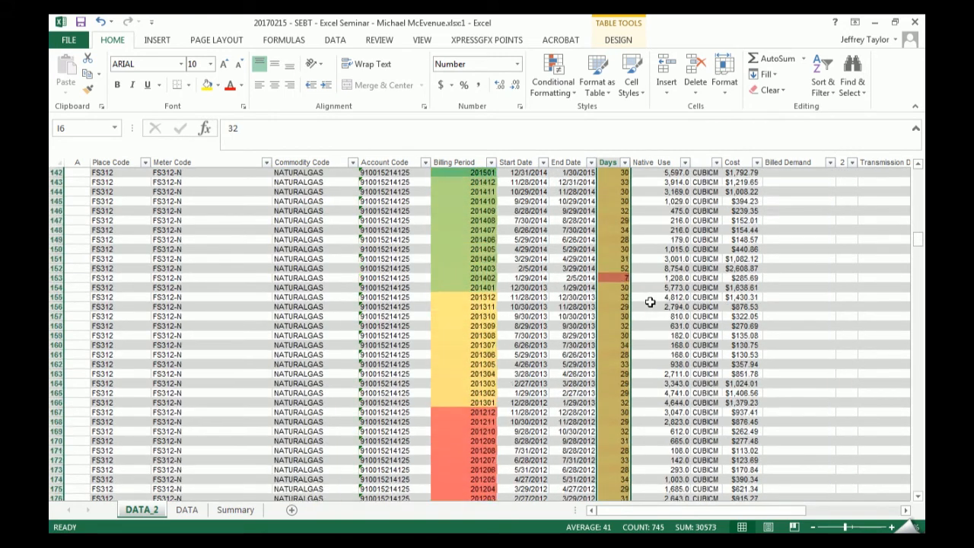
{"action": "scroll", "coordinate": [647, 276], "scroll_direction": "up", "scroll_amount": 18}
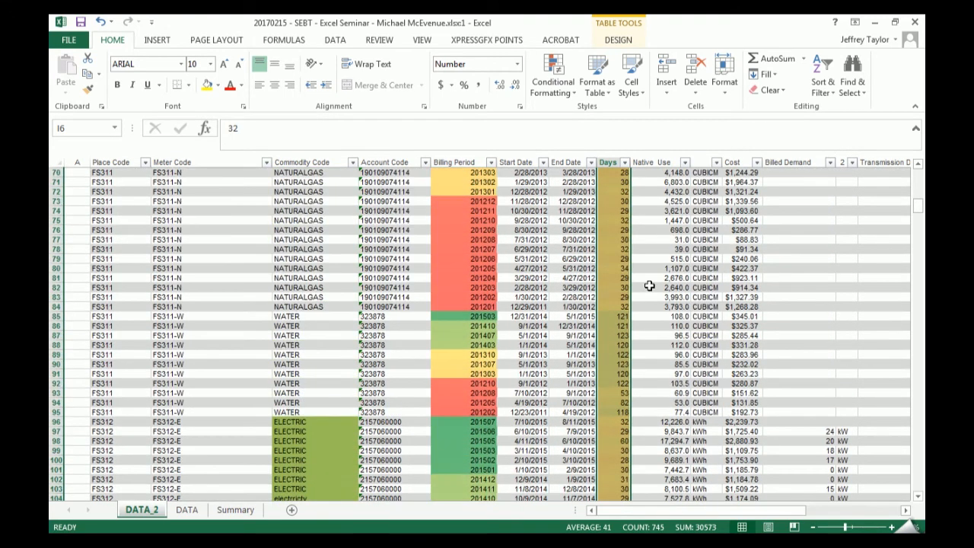
{"action": "scroll", "coordinate": [649, 285], "scroll_direction": "up", "scroll_amount": 20}
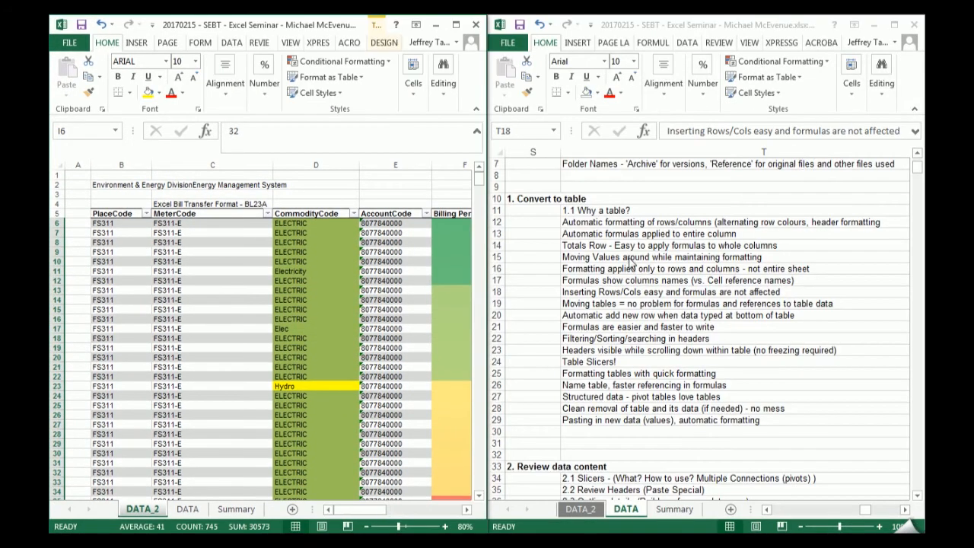
- Check the table notes in the second workbook window, maximize the DATA_2 window and review the available conditional formatting rule types
{"action": "left_click", "coordinate": [818, 290]}
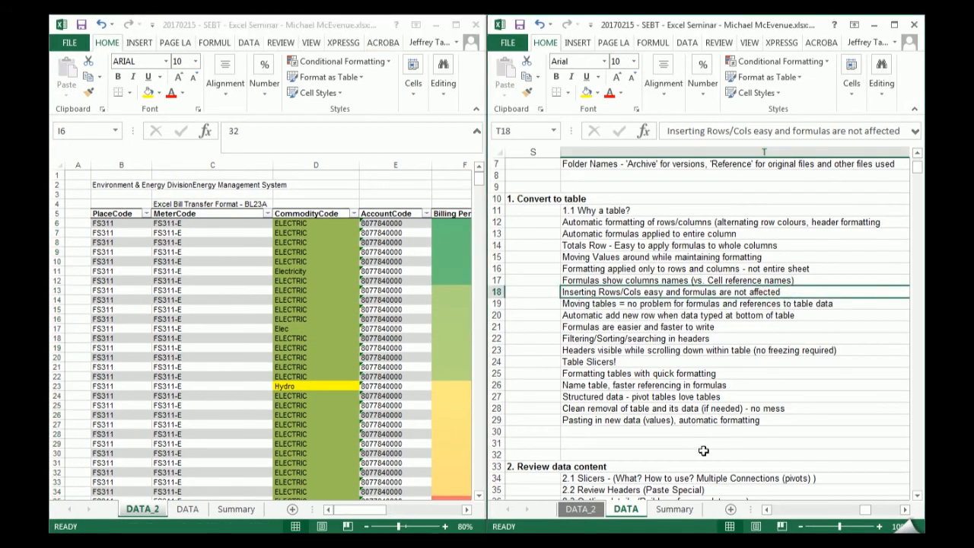
{"action": "left_click", "coordinate": [455, 26]}
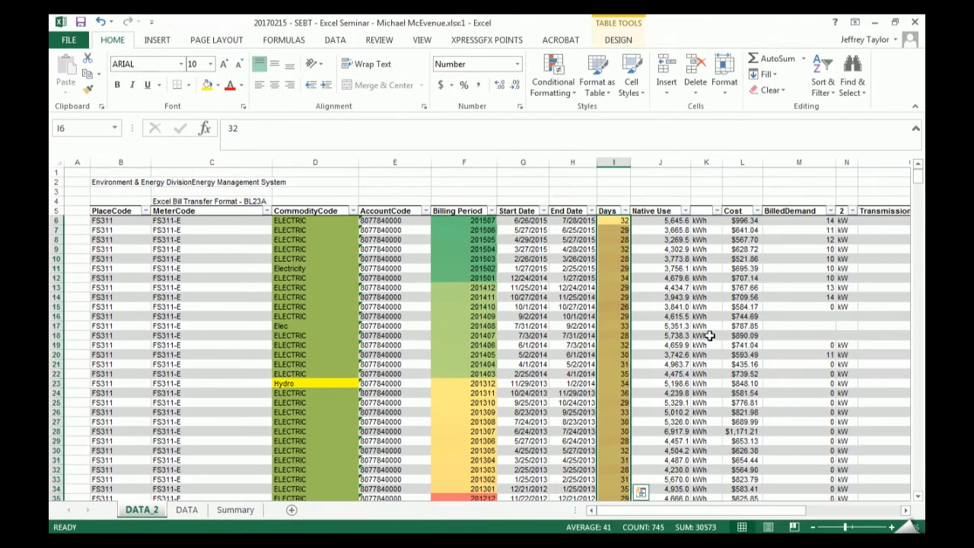
{"action": "left_click", "coordinate": [569, 89]}
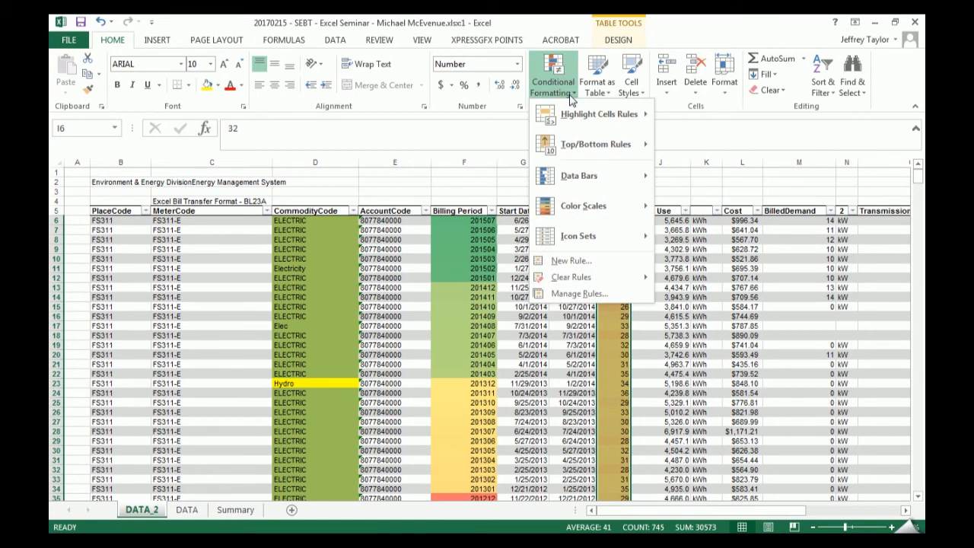
{"action": "mouse_move", "coordinate": [598, 125]}
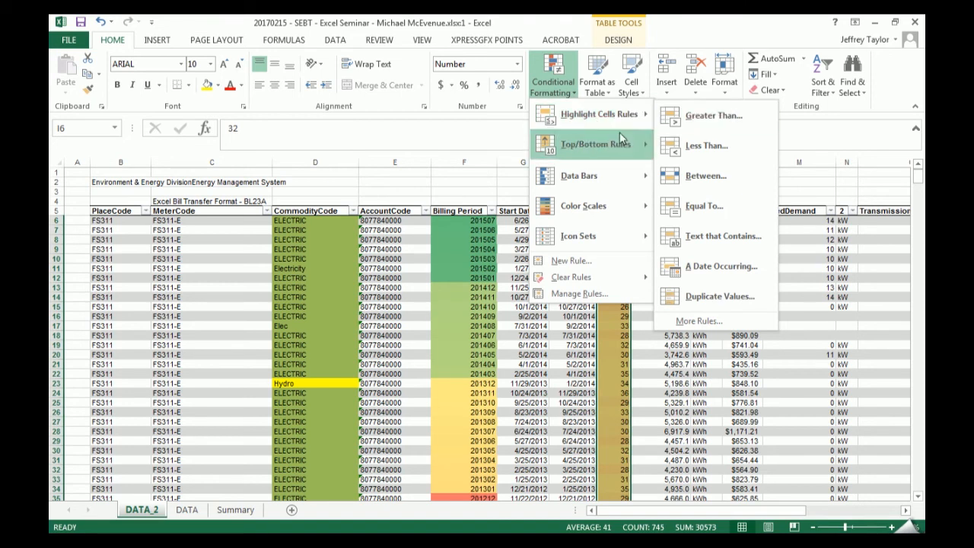
{"action": "left_click", "coordinate": [531, 349]}
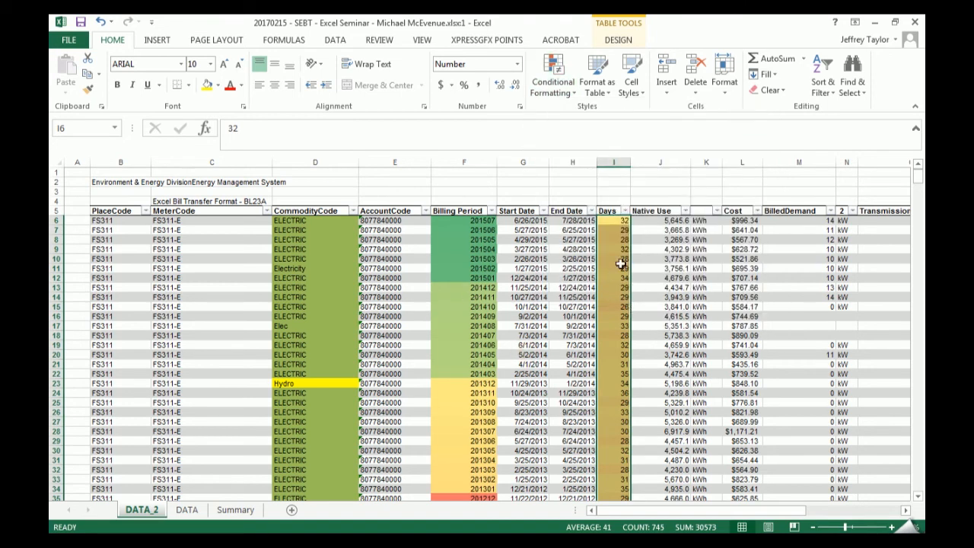
- Clear the Days value in cell I9 and select all data cells in the Days column
{"action": "left_click_drag", "start_coordinate": [618, 258], "coordinate": [622, 295]}
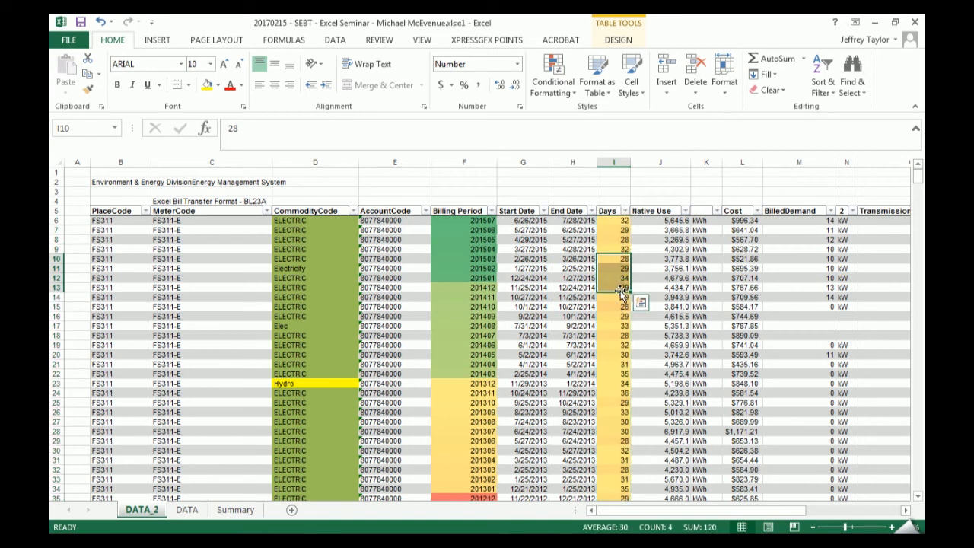
{"action": "key", "text": "Up"}
{"action": "key", "text": "Delete"}
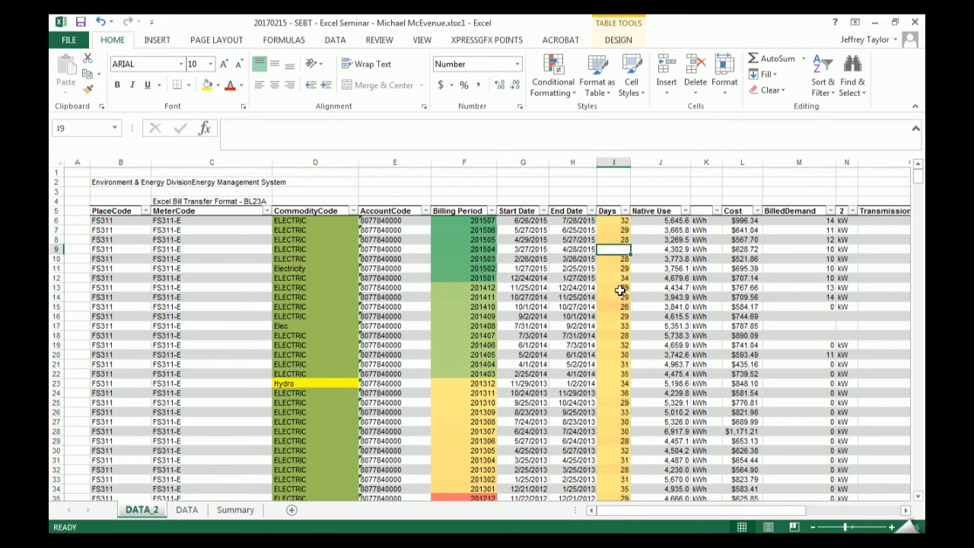
{"action": "left_click", "coordinate": [609, 206]}
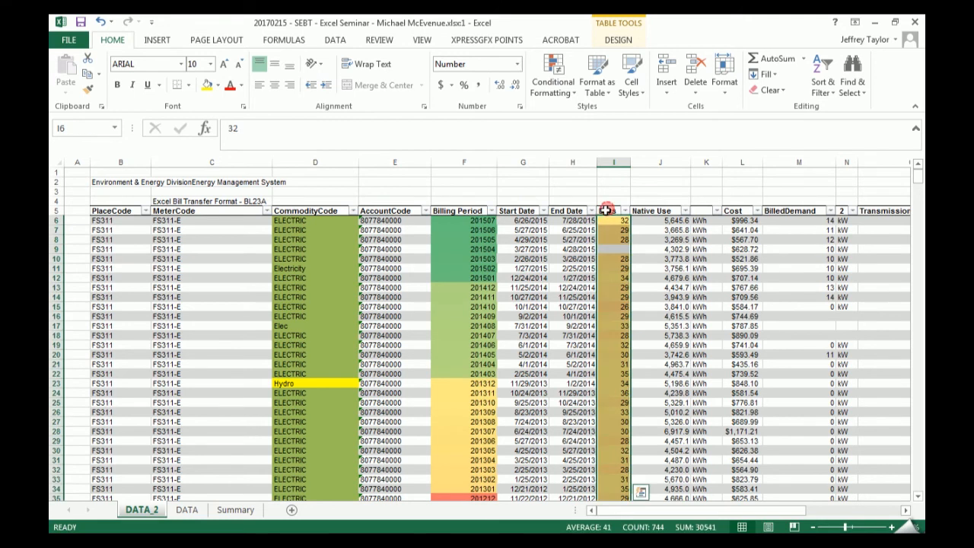
- Start a new conditional formatting rule for the Days cells that formats only blank cells
{"action": "left_click", "coordinate": [553, 68]}
{"action": "left_click", "coordinate": [792, 339]}
{"action": "left_click", "coordinate": [547, 67]}
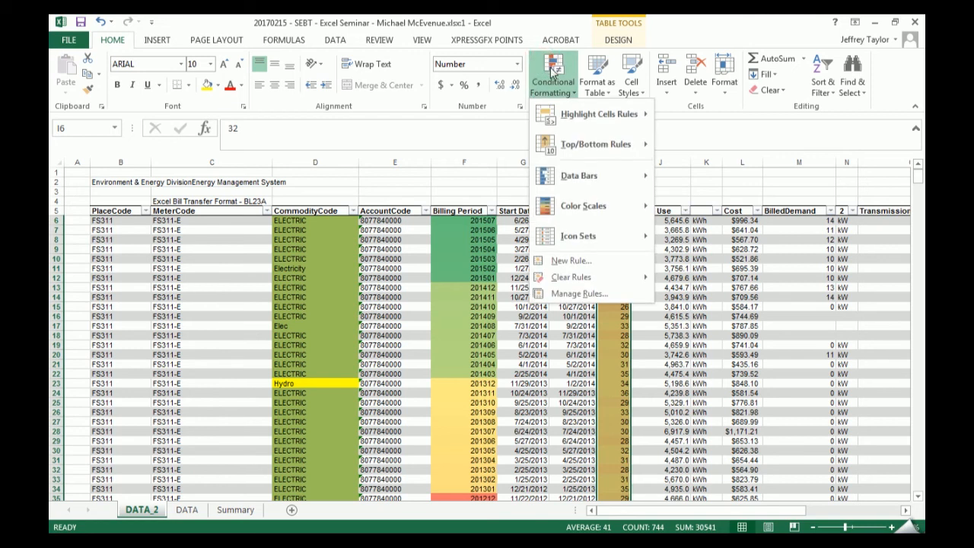
{"action": "mouse_move", "coordinate": [580, 109]}
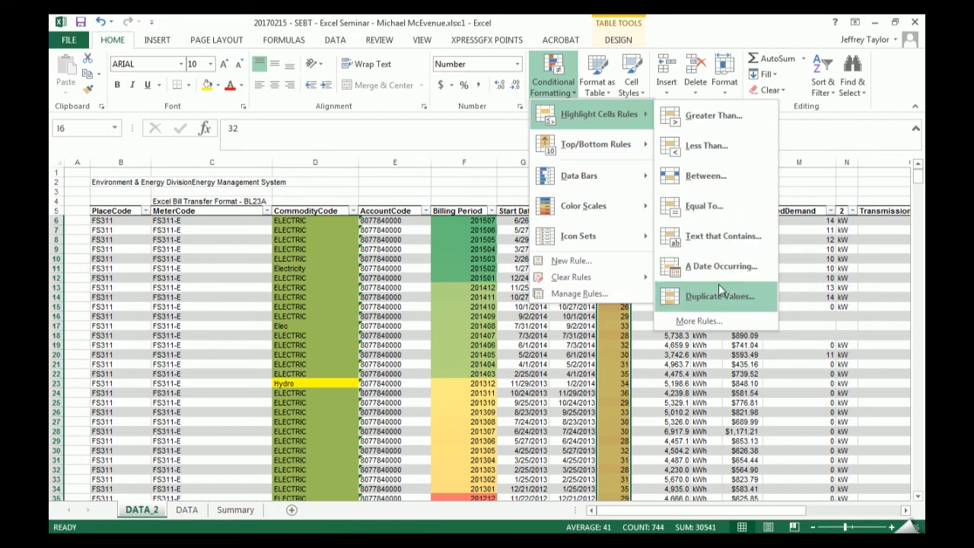
{"action": "left_click", "coordinate": [728, 321]}
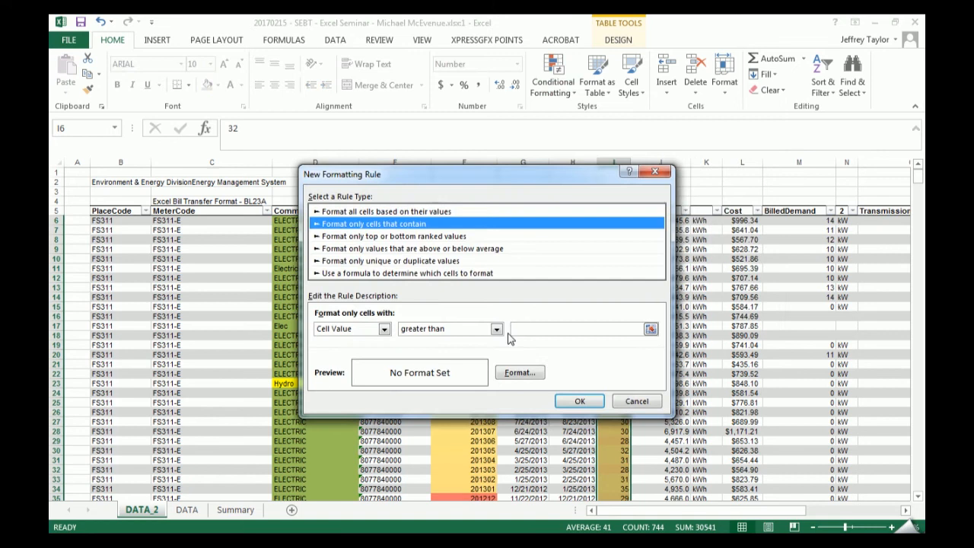
{"action": "left_click", "coordinate": [384, 328]}
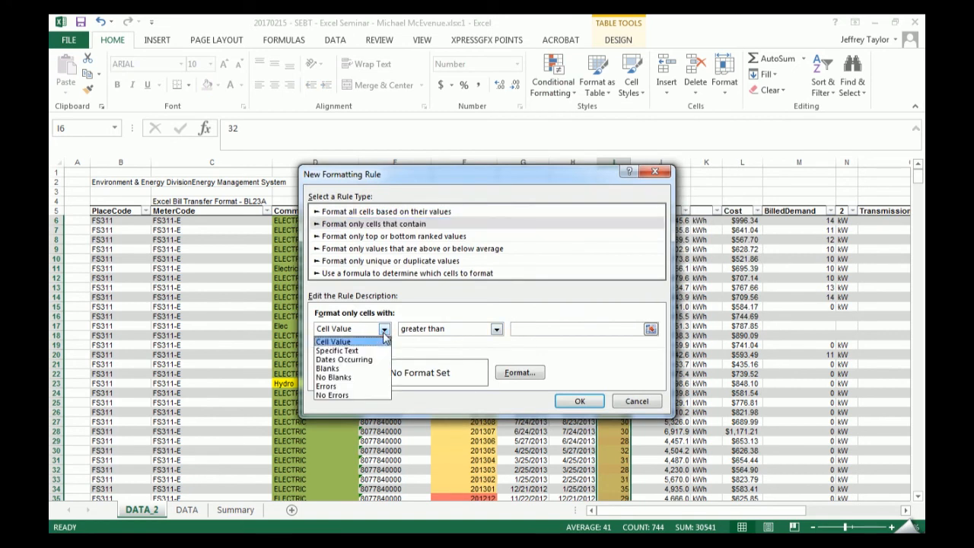
{"action": "left_click", "coordinate": [352, 368]}
- Give the blank-cell rule a red background fill and apply it to the Days column
{"action": "left_click", "coordinate": [527, 374]}
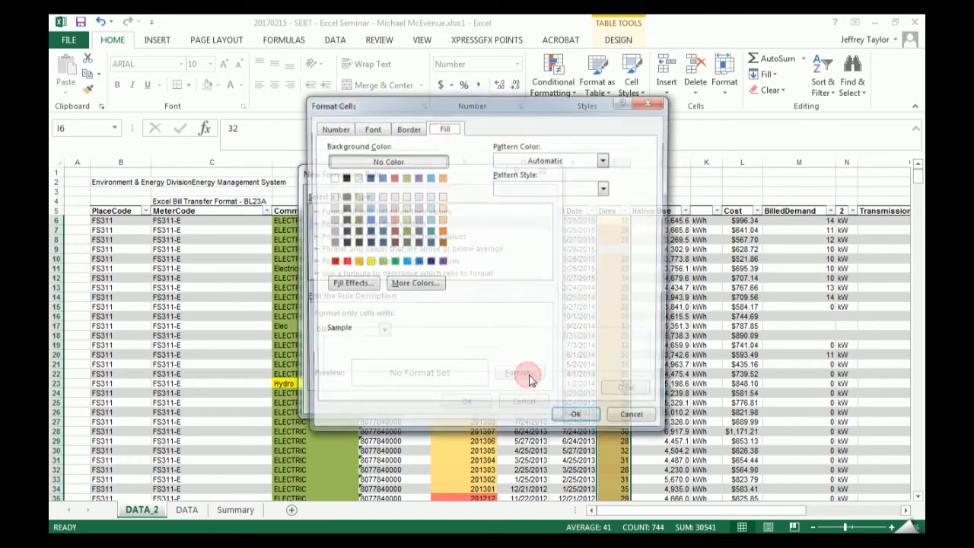
{"action": "left_click", "coordinate": [634, 422]}
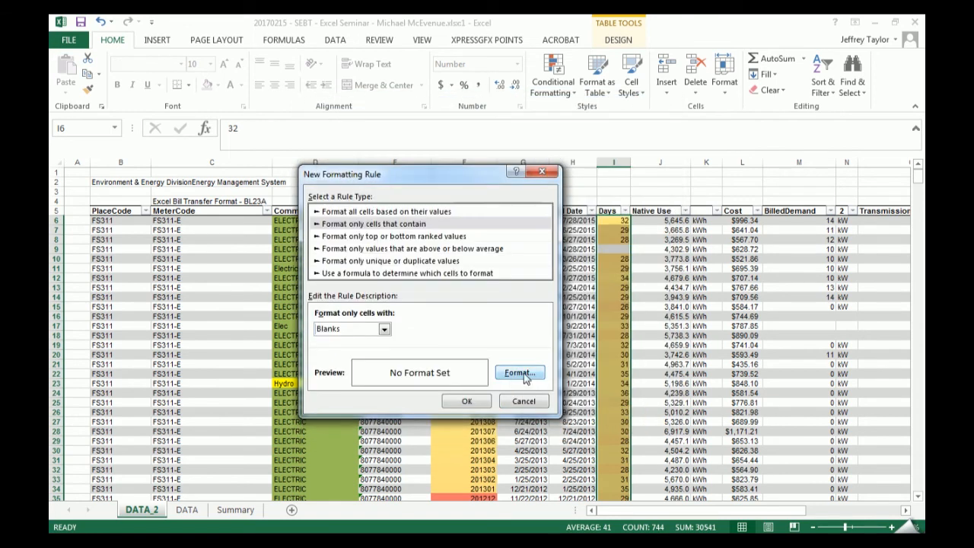
{"action": "left_click", "coordinate": [535, 373]}
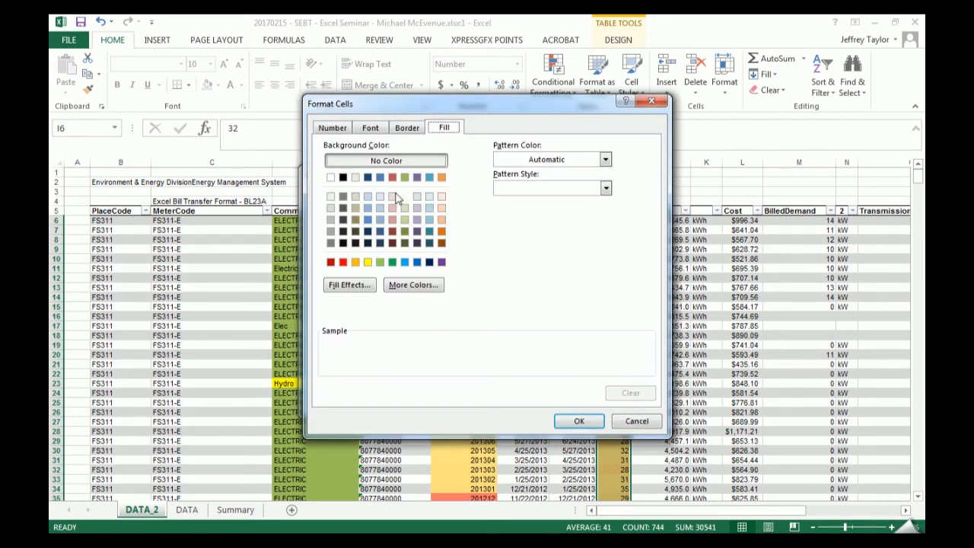
{"action": "left_click", "coordinate": [392, 177]}
{"action": "left_click", "coordinate": [572, 421]}
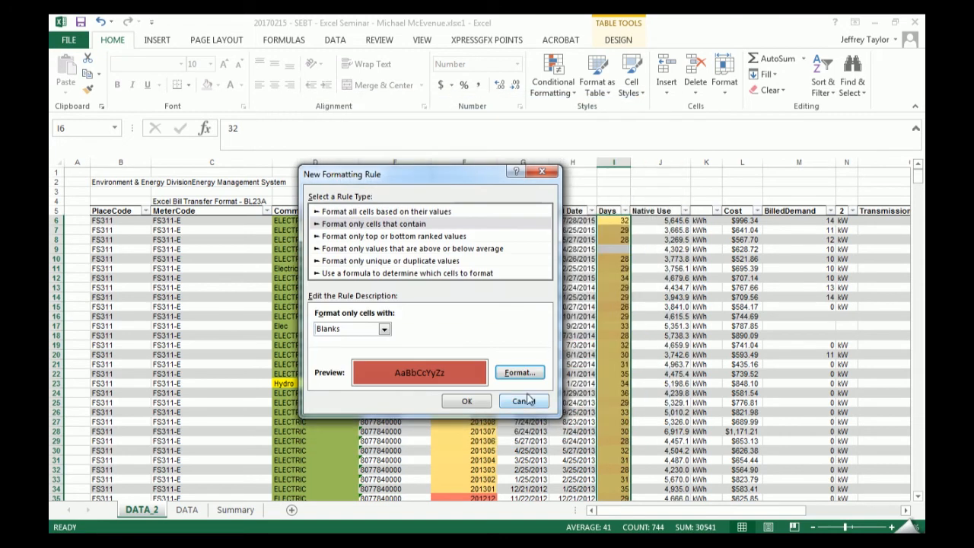
{"action": "left_click", "coordinate": [467, 400]}
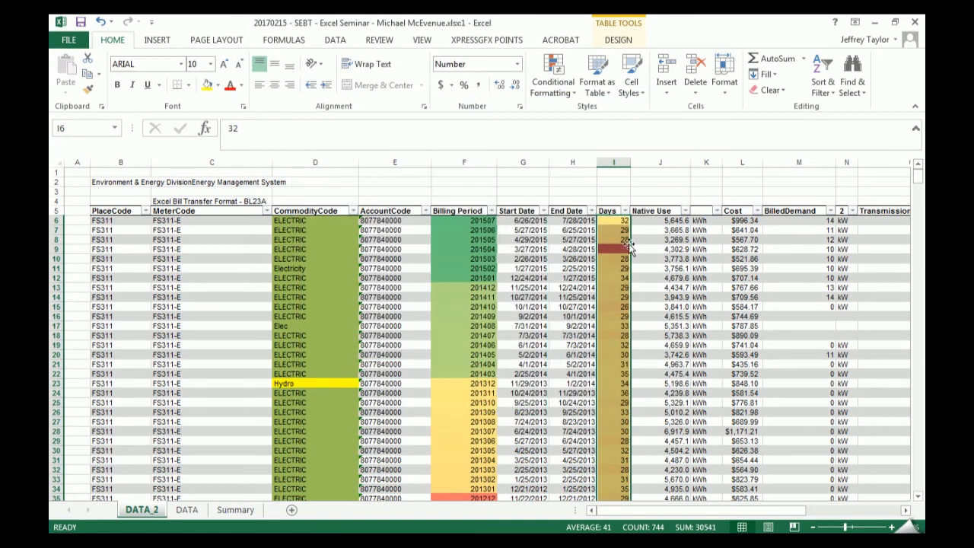
- Clear the Days values in cells I14, I16, I19, I21 and I23 to test the blank-cell highlighting
{"action": "left_click", "coordinate": [610, 250]}
{"action": "left_click", "coordinate": [623, 297]}
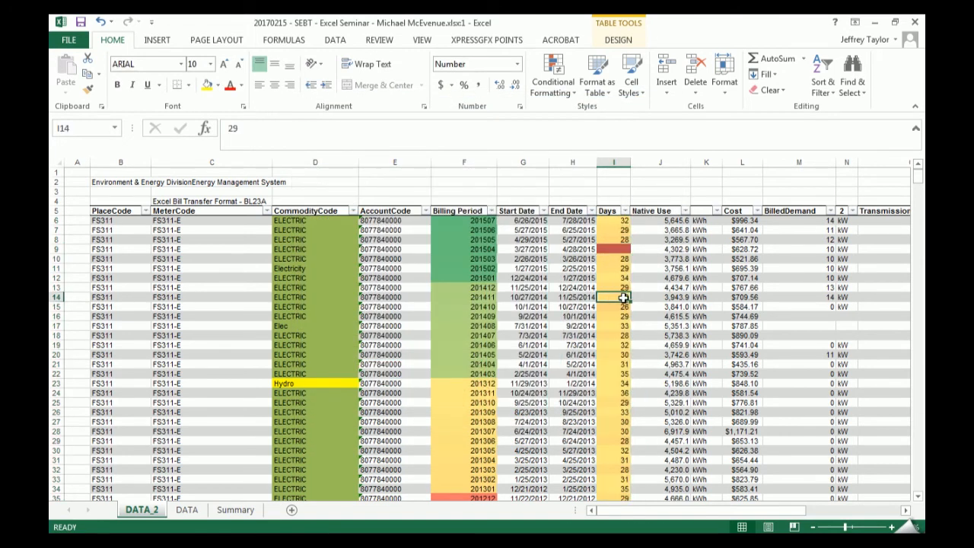
{"action": "key", "text": "Delete"}
{"action": "key", "text": "Down"}
{"action": "key", "text": "Down"}
{"action": "key", "text": "Delete"}
{"action": "key", "text": "Down"}
{"action": "key", "text": "Down"}
{"action": "key", "text": "Down"}
{"action": "key", "text": "Delete"}
{"action": "key", "text": "Down"}
{"action": "key", "text": "Down"}
{"action": "key", "text": "Delete"}
{"action": "key", "text": "Down"}
{"action": "key", "text": "Down"}
{"action": "key", "text": "Delete"}
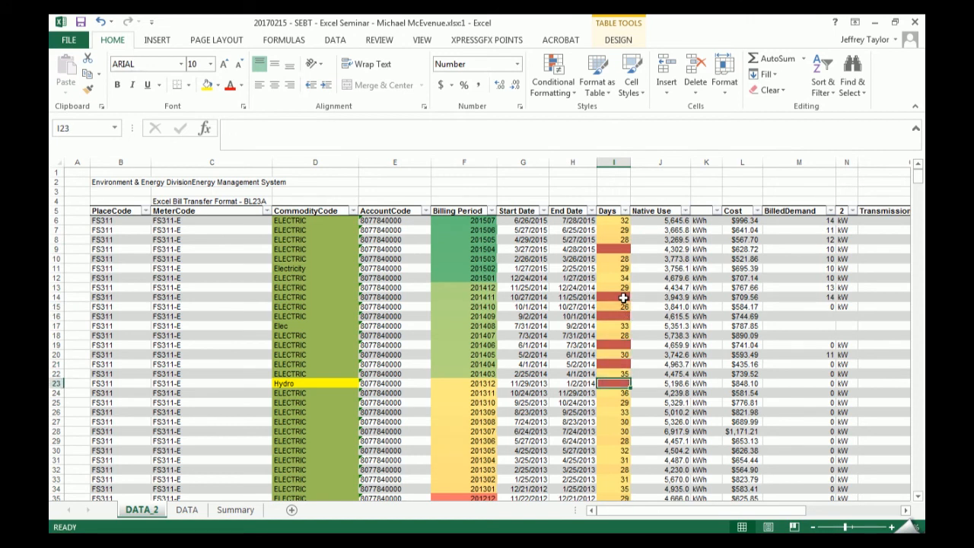
- Undo the test deletions in the Days column and the blank-cell formatting rule
{"action": "key", "text": "ctrl+z"}
{"action": "key", "text": "ctrl+z"}
{"action": "key", "text": "ctrl+z"}
{"action": "key", "text": "ctrl+z"}
{"action": "key", "text": "ctrl+z"}
{"action": "key", "text": "ctrl+z"}
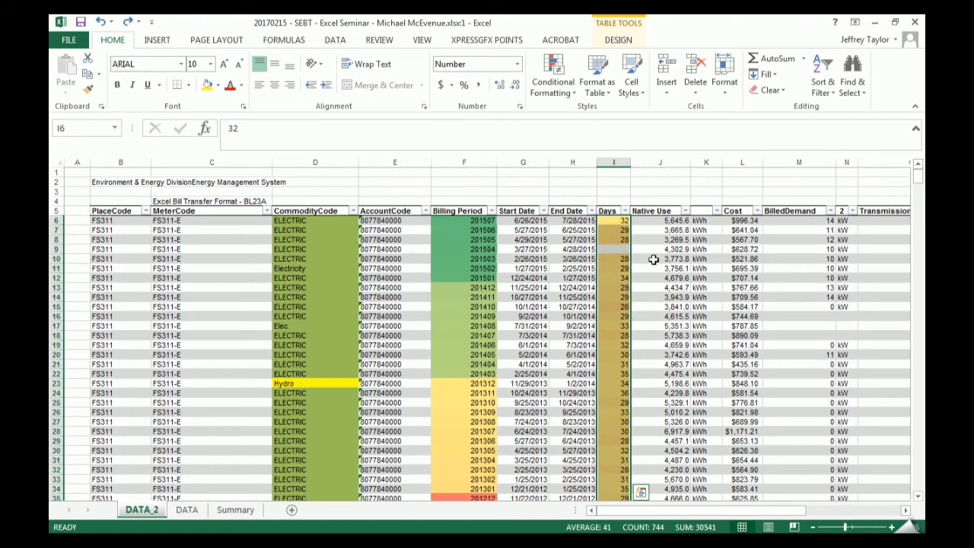
- Clear the conditional formatting rules from the selected Days cells only
{"action": "left_click", "coordinate": [559, 92]}
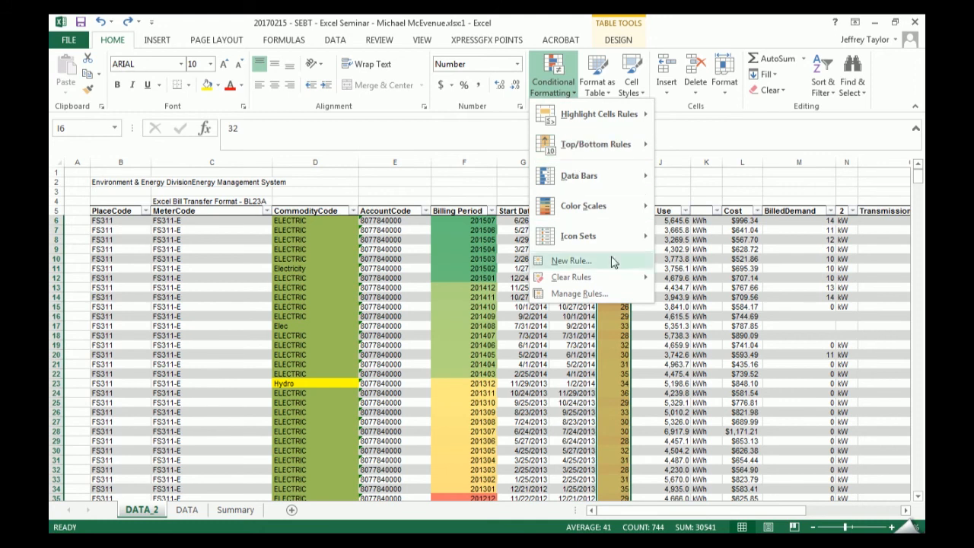
{"action": "mouse_move", "coordinate": [620, 279]}
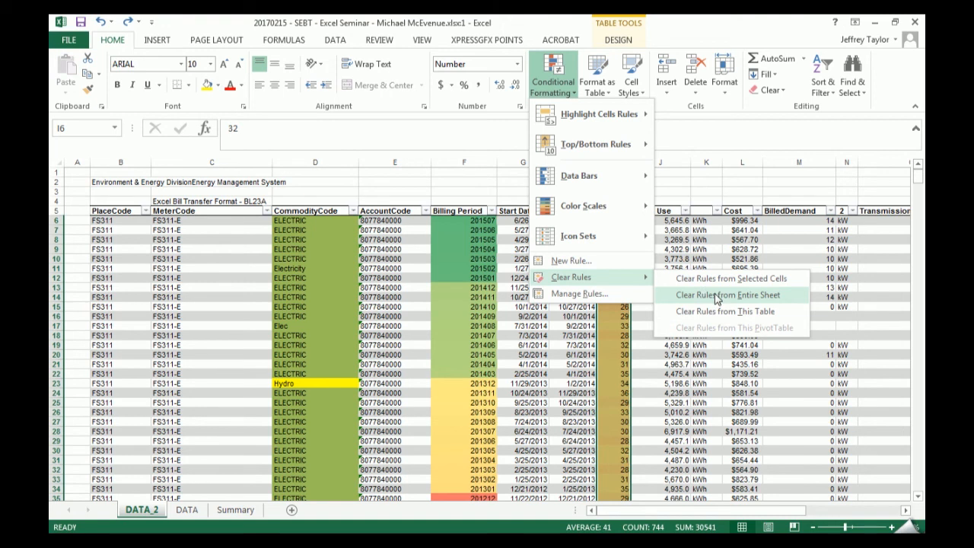
{"action": "left_click", "coordinate": [801, 282]}
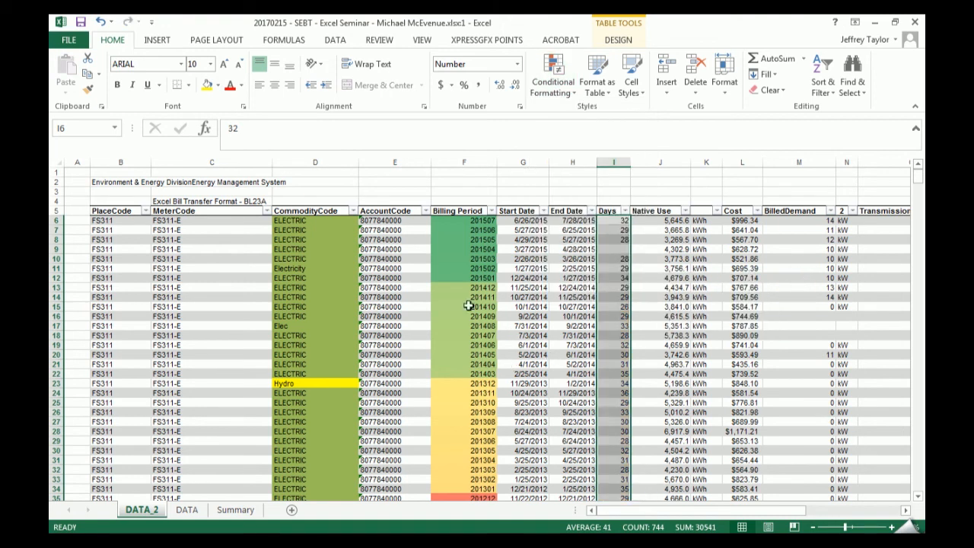
{"action": "left_click", "coordinate": [412, 252]}
- Check the notes in the second workbook window beside the data, and maximize the DATA_2 window again
{"action": "key", "text": "super+Left"}
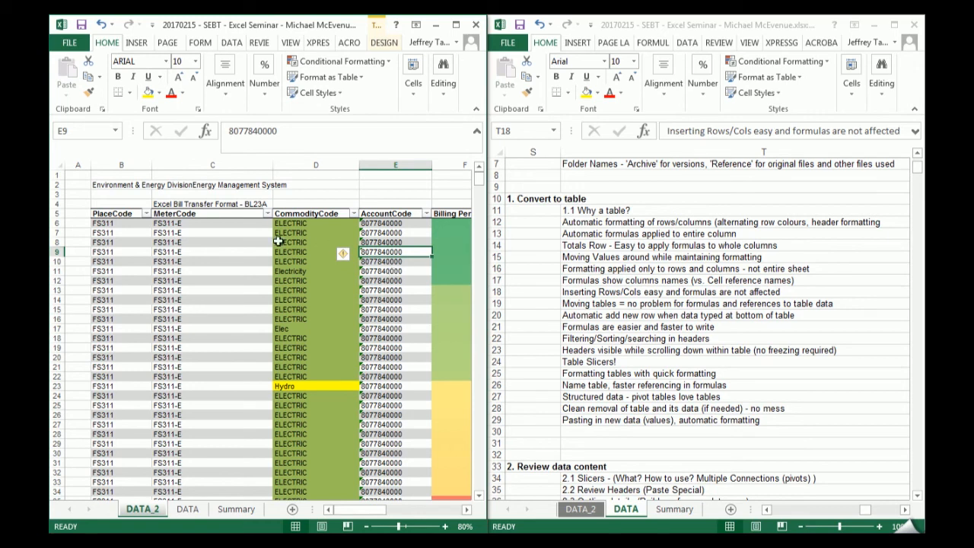
{"action": "left_click", "coordinate": [308, 213]}
{"action": "left_click", "coordinate": [455, 26]}
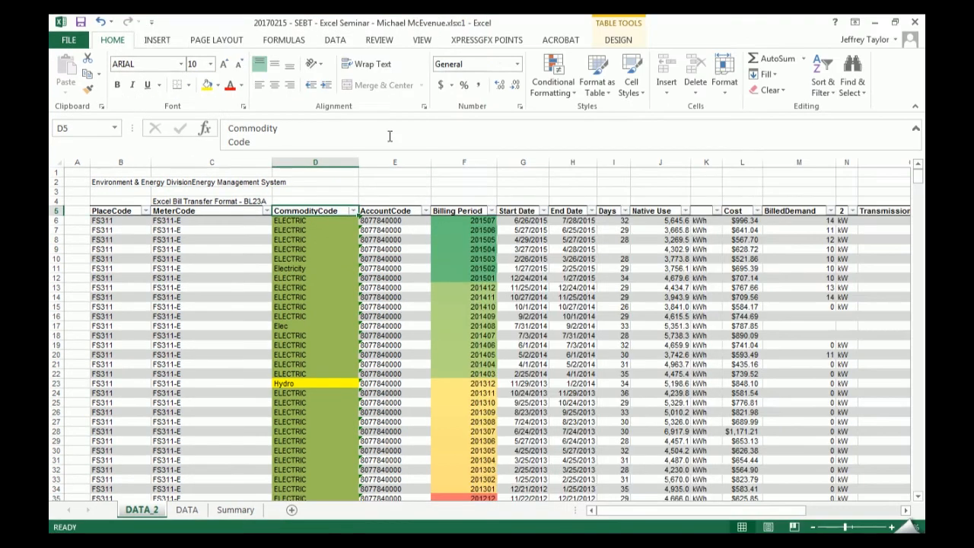
- Select the CommodityCode data cells and review the highlight rule types available for them
{"action": "left_click", "coordinate": [314, 204]}
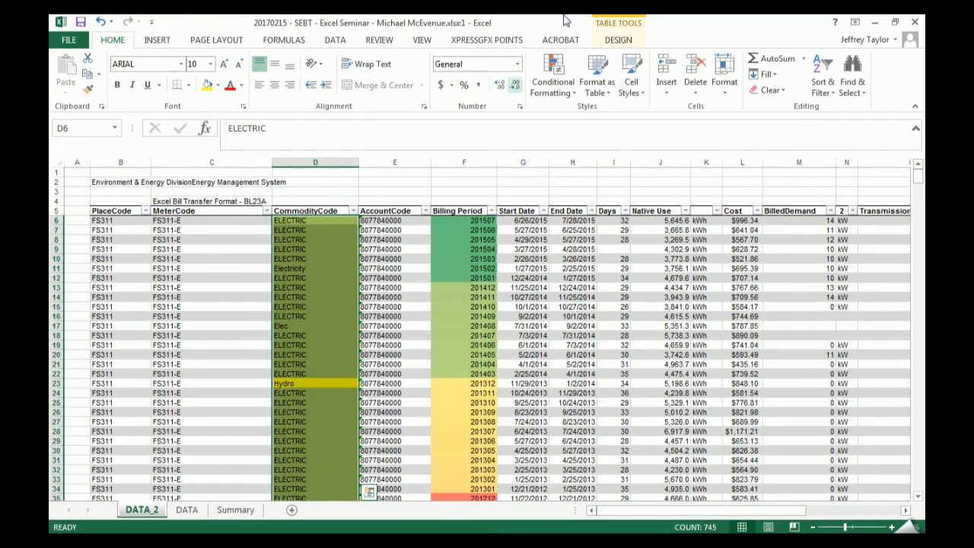
{"action": "left_click", "coordinate": [554, 88]}
{"action": "mouse_move", "coordinate": [589, 110]}
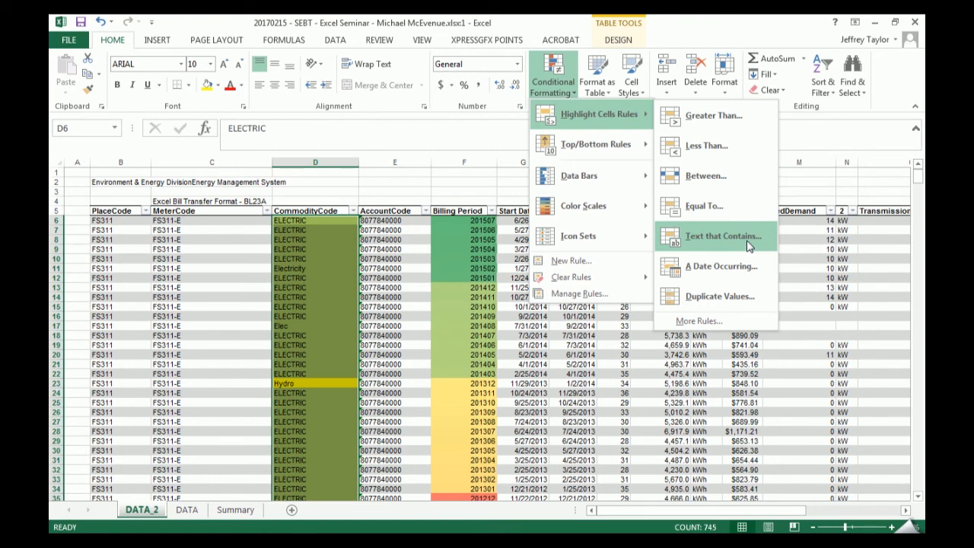
{"action": "left_click", "coordinate": [347, 266]}
{"action": "left_click", "coordinate": [323, 274]}
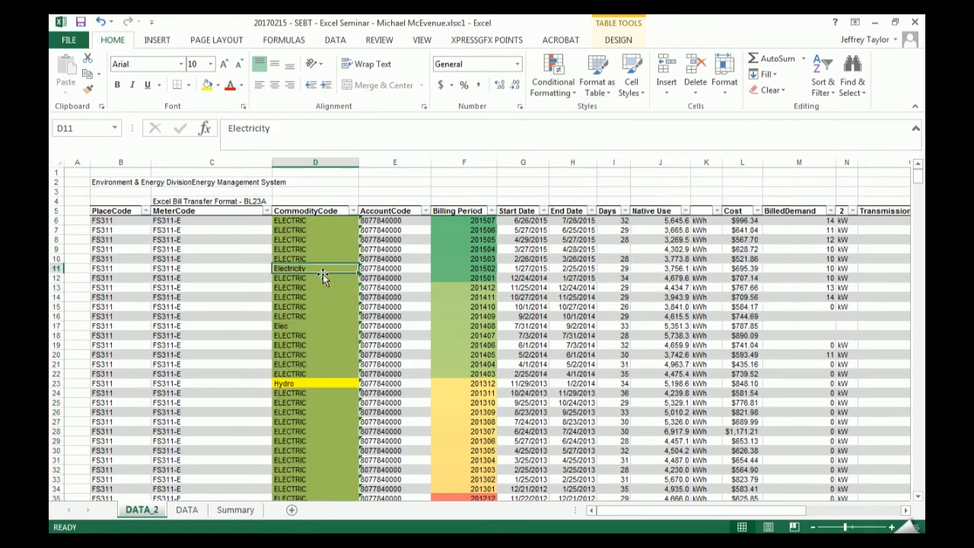
- Try clearing the conditional formatting rules from the entire sheet, and undo it
{"action": "left_click", "coordinate": [553, 76]}
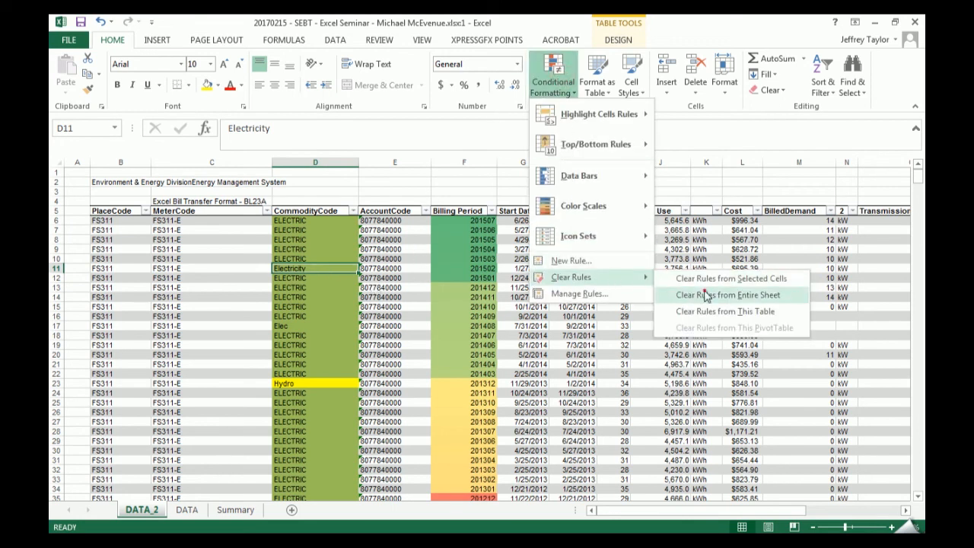
{"action": "left_click", "coordinate": [706, 296]}
{"action": "left_click", "coordinate": [435, 268]}
{"action": "left_click", "coordinate": [304, 270]}
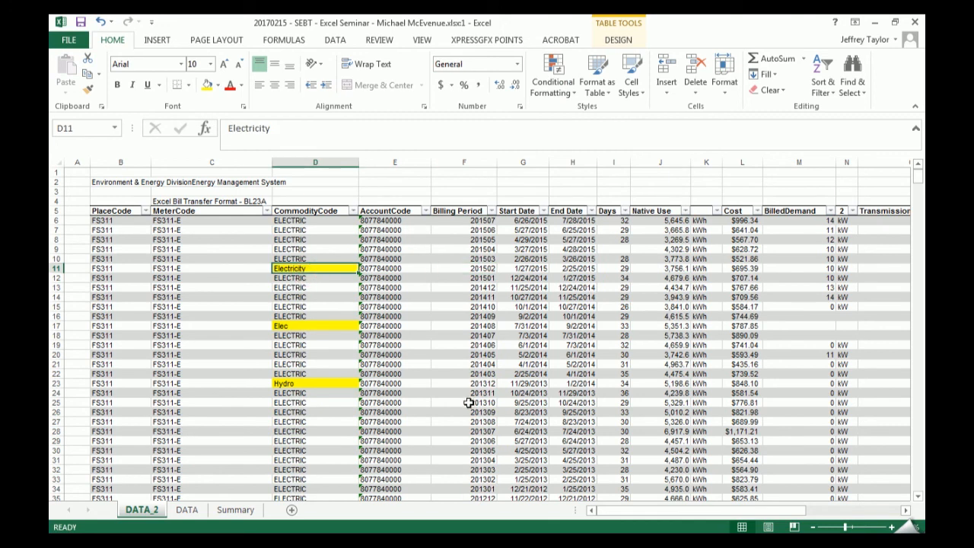
{"action": "key", "text": "ctrl+z"}
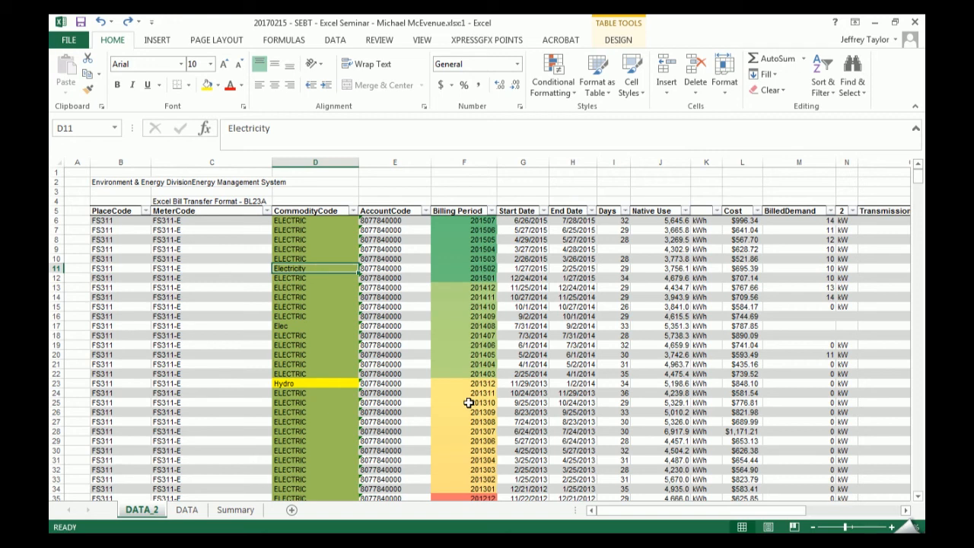
- Replace the Hydro commodity code in cell D23 with "elec" to test the text highlight rule
{"action": "key", "text": "Down"}
{"action": "key", "text": "Down"}
{"action": "key", "text": "Down"}
{"action": "key", "text": "Down"}
{"action": "key", "text": "Down"}
{"action": "key", "text": "Down"}
{"action": "key", "text": "Down"}
{"action": "key", "text": "Down"}
{"action": "key", "text": "Down"}
{"action": "key", "text": "Down"}
{"action": "key", "text": "Down"}
{"action": "key", "text": "Down"}
{"action": "key", "text": "Down"}
{"action": "key", "text": "Down"}
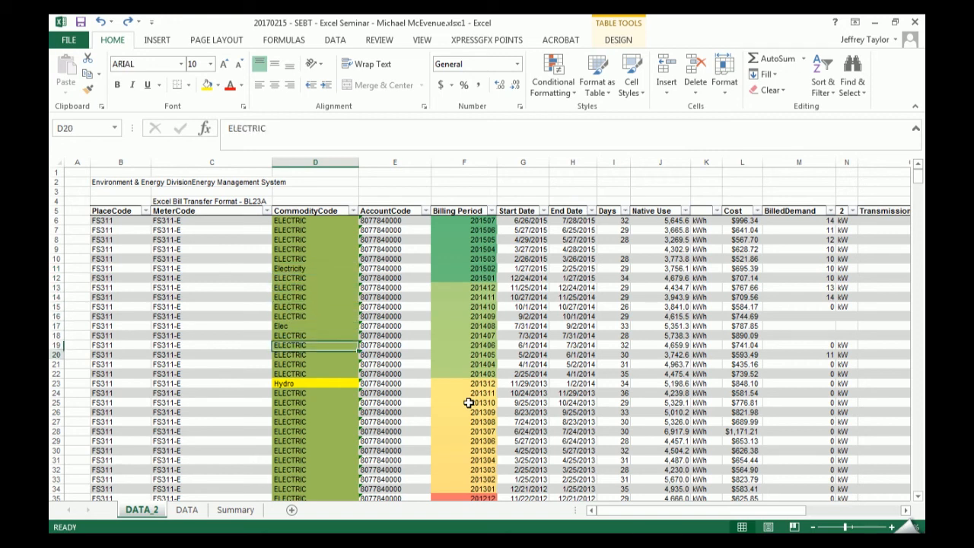
{"action": "key", "text": "Up"}
{"action": "key", "text": "Up"}
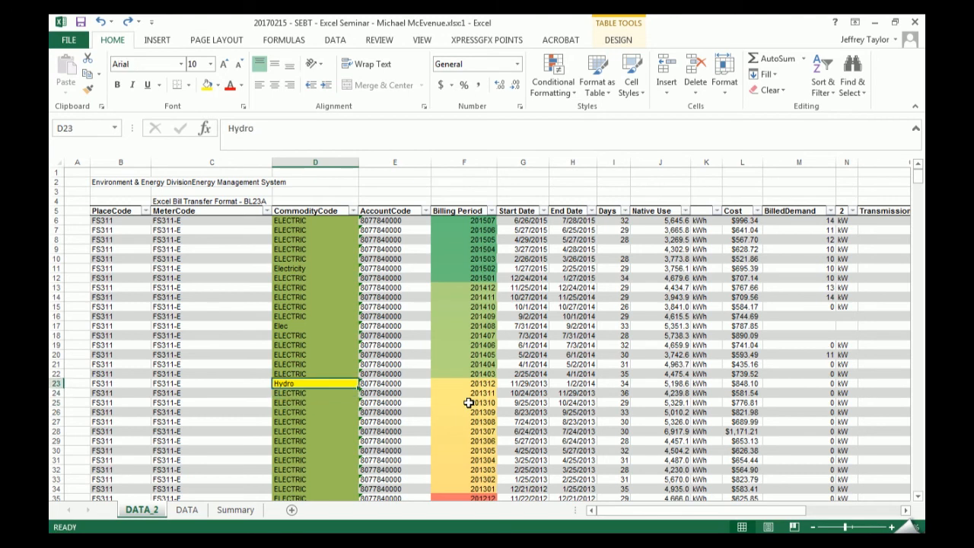
{"action": "type", "text": "elec"}
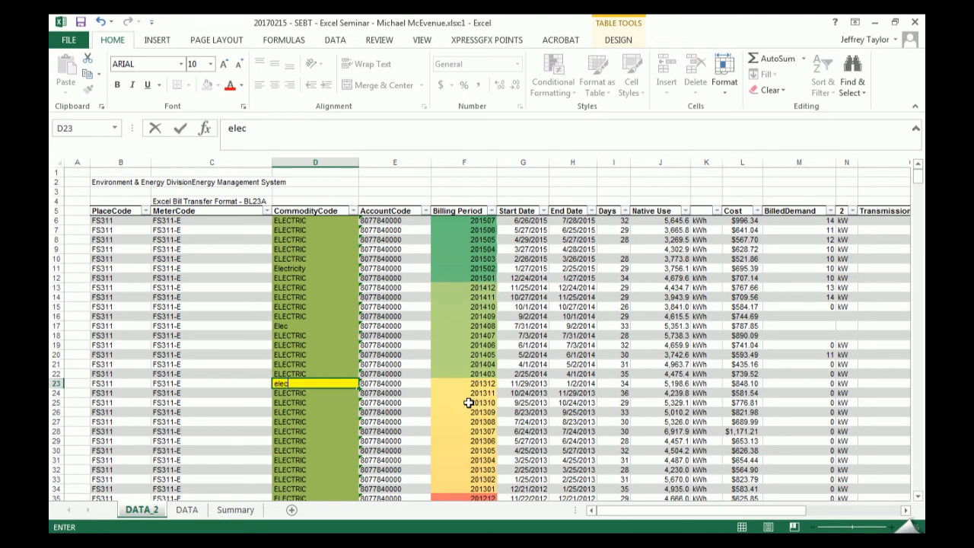
{"action": "key", "text": "Return"}
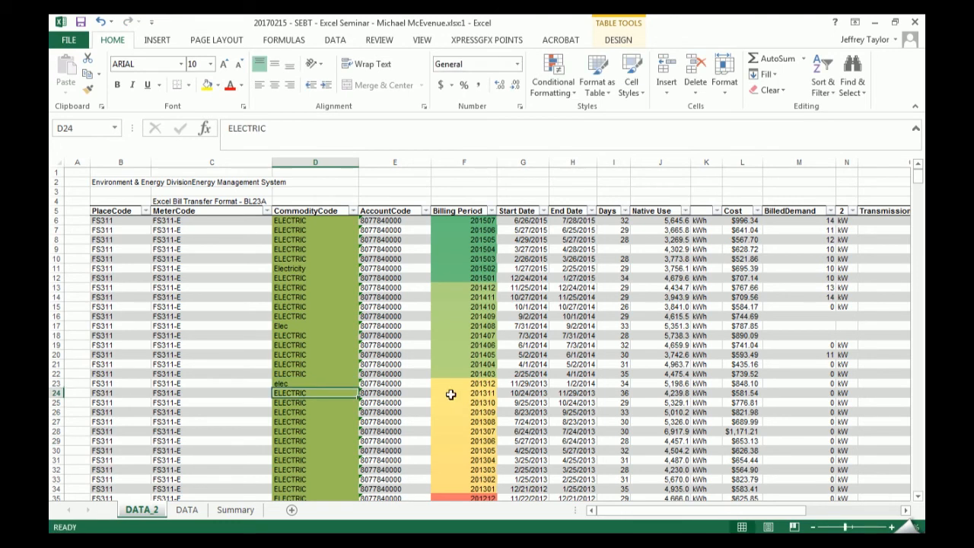
- Clear the conditional formatting rules from the CommodityCode cells D6 to D31
{"action": "left_click_drag", "start_coordinate": [303, 221], "coordinate": [317, 459]}
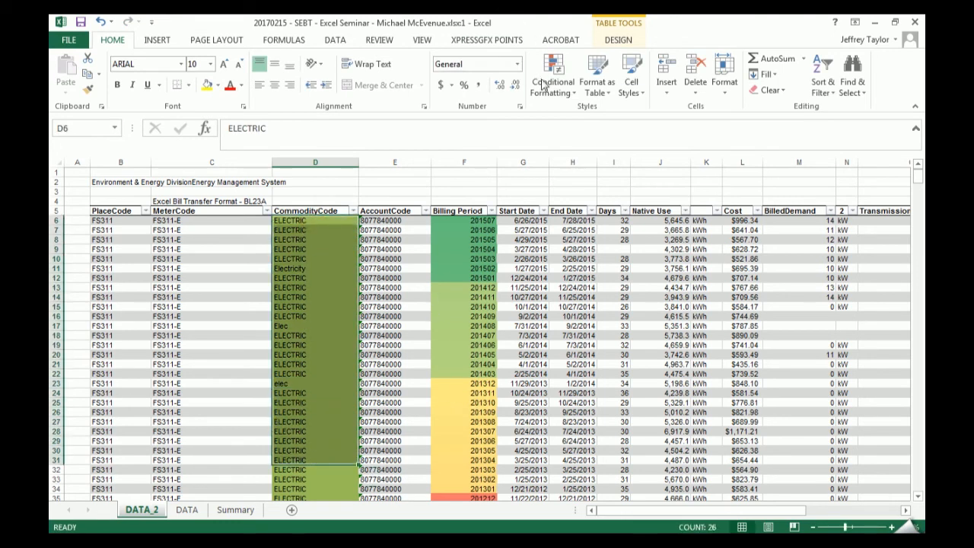
{"action": "left_click", "coordinate": [552, 79]}
{"action": "mouse_move", "coordinate": [617, 277]}
{"action": "left_click", "coordinate": [701, 279]}
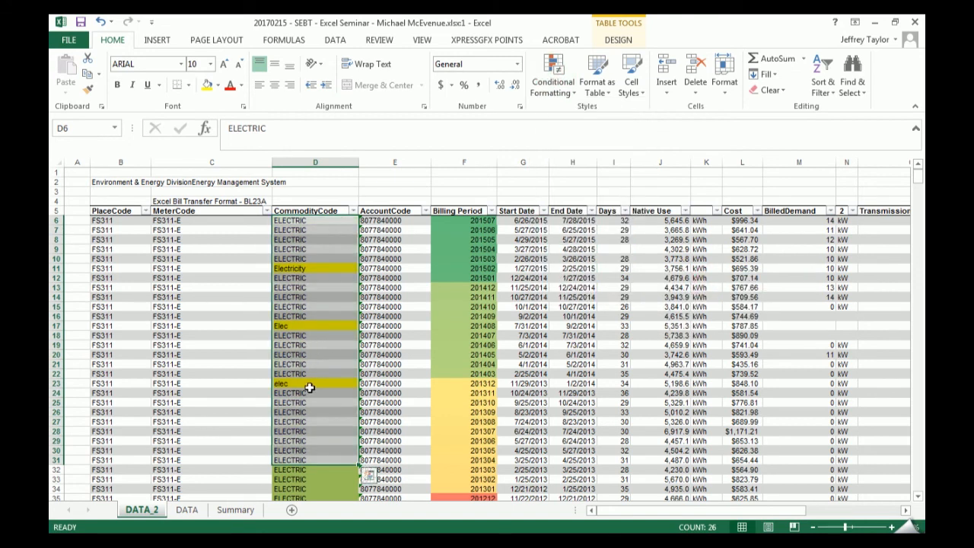
- Undo the rule clearing on the CommodityCode cells and the edit in cell D23
{"action": "key", "text": "ctrl+z"}
{"action": "key", "text": "ctrl+z"}
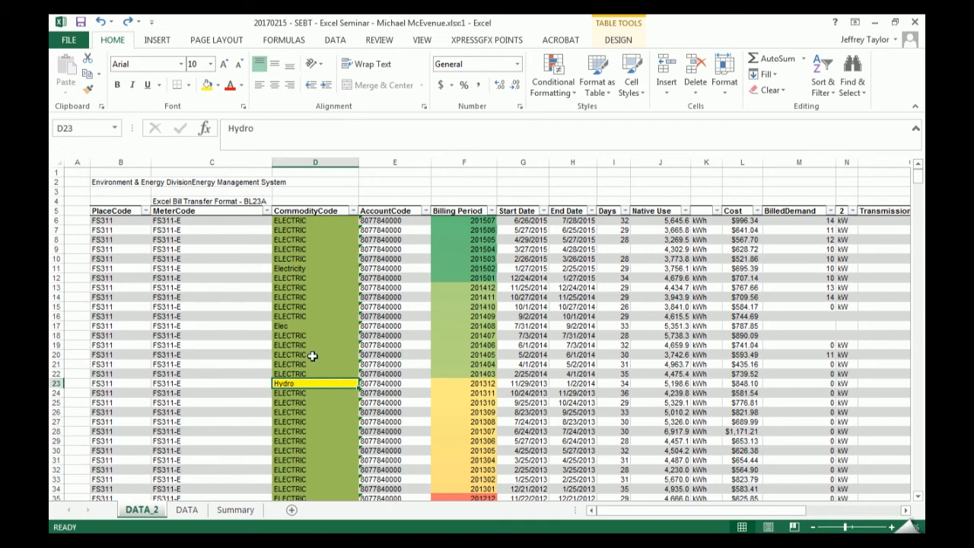
{"action": "left_click", "coordinate": [325, 330]}
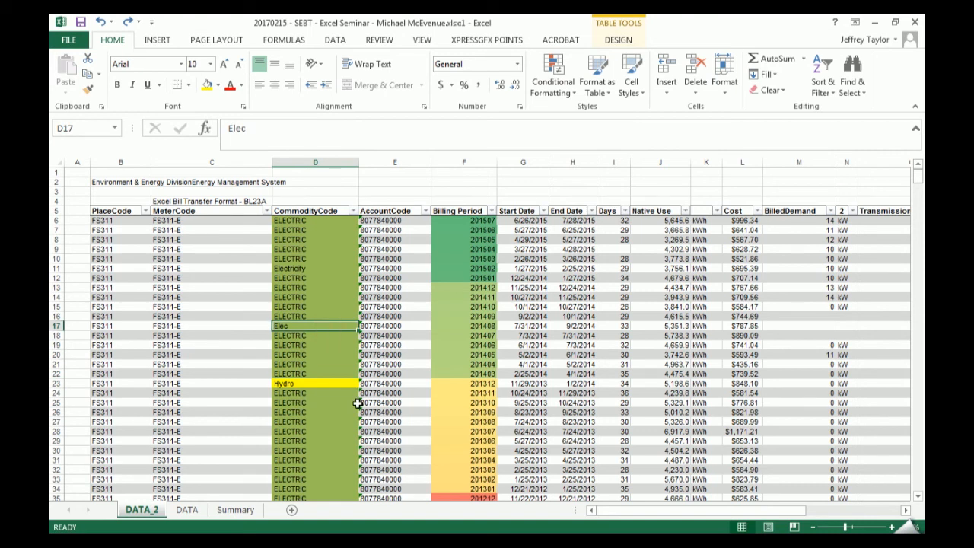
{"action": "left_click", "coordinate": [317, 380]}
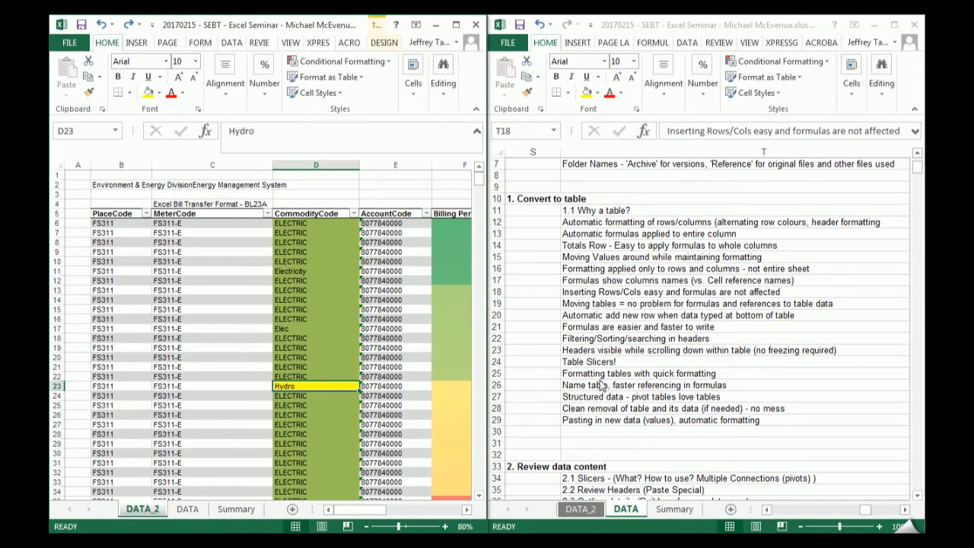
- Maximize the DATA_2 workbook window and examine the cell color filter options for the CommodityCode column
{"action": "left_click", "coordinate": [454, 25]}
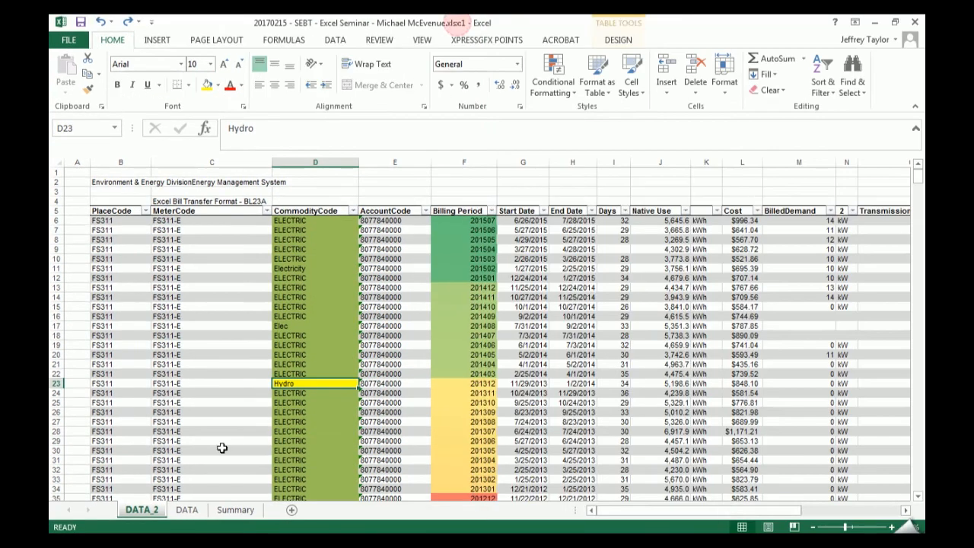
{"action": "left_click", "coordinate": [353, 211]}
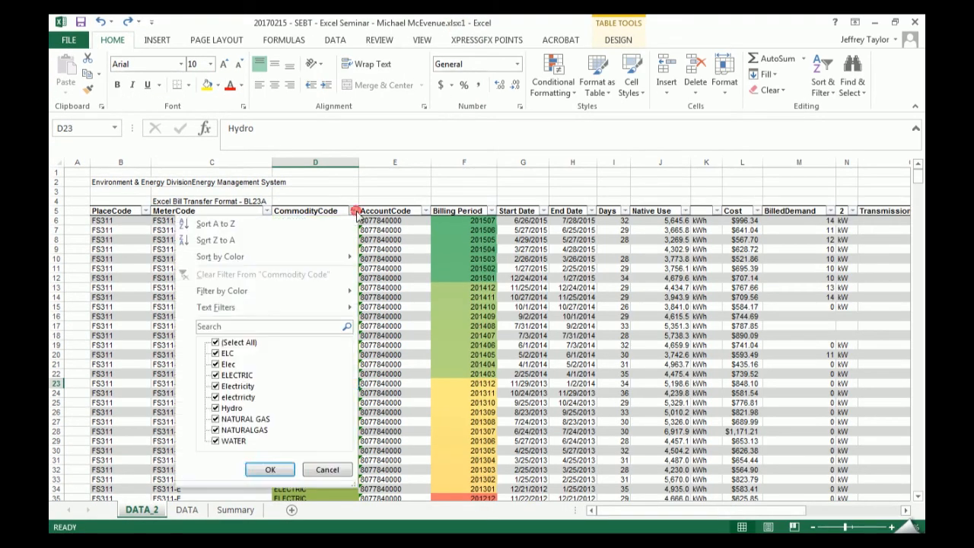
{"action": "mouse_move", "coordinate": [324, 292]}
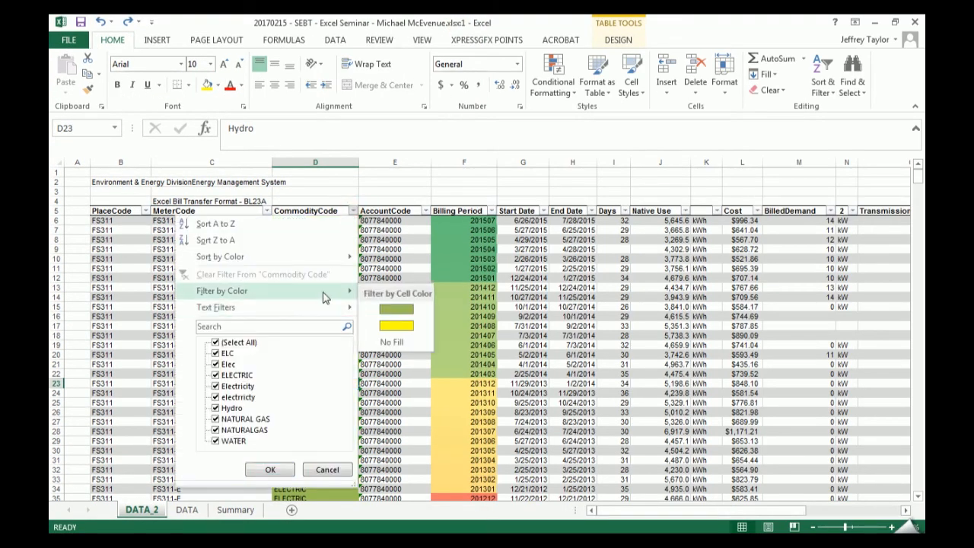
{"action": "left_click", "coordinate": [392, 322]}
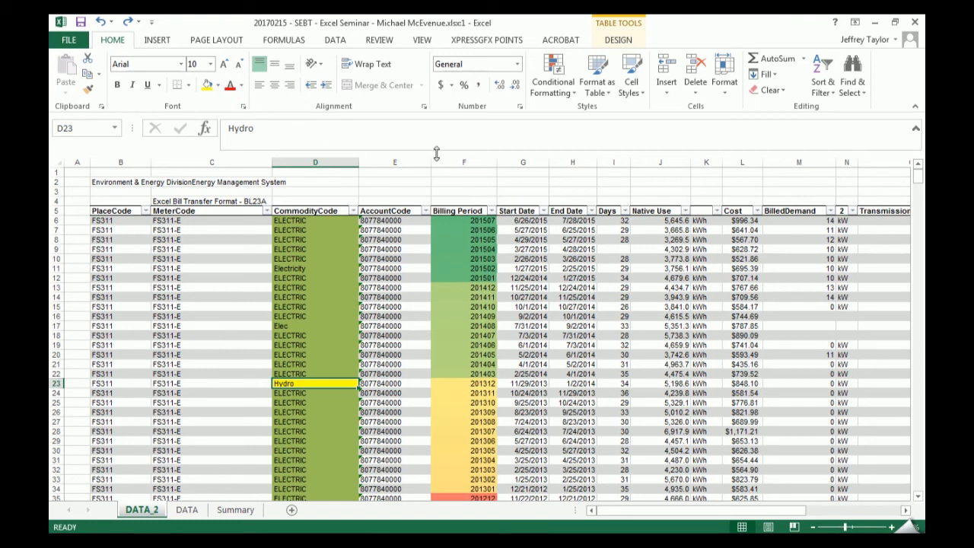
- Review the table fields offered for inserting slicers, and close the dialog without adding any
{"action": "left_click", "coordinate": [629, 43]}
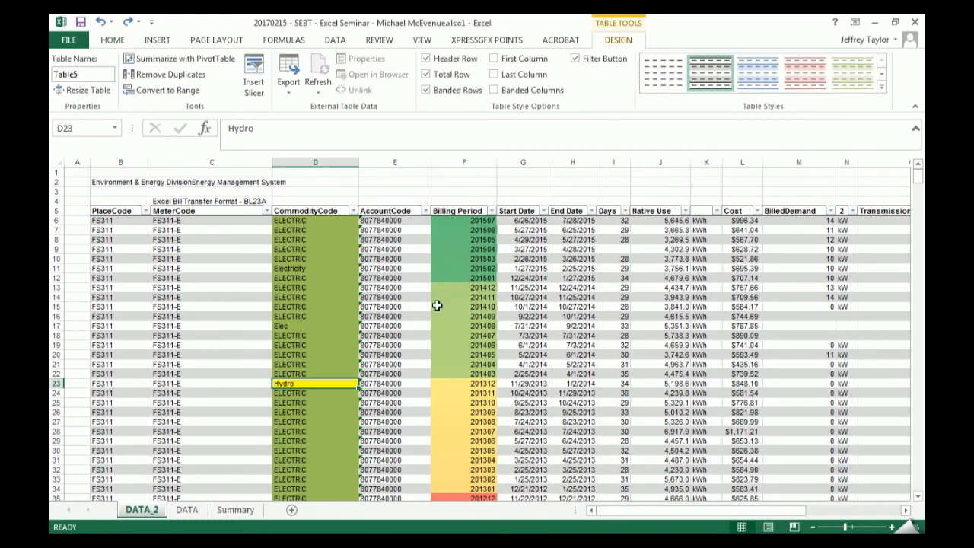
{"action": "left_click", "coordinate": [261, 96]}
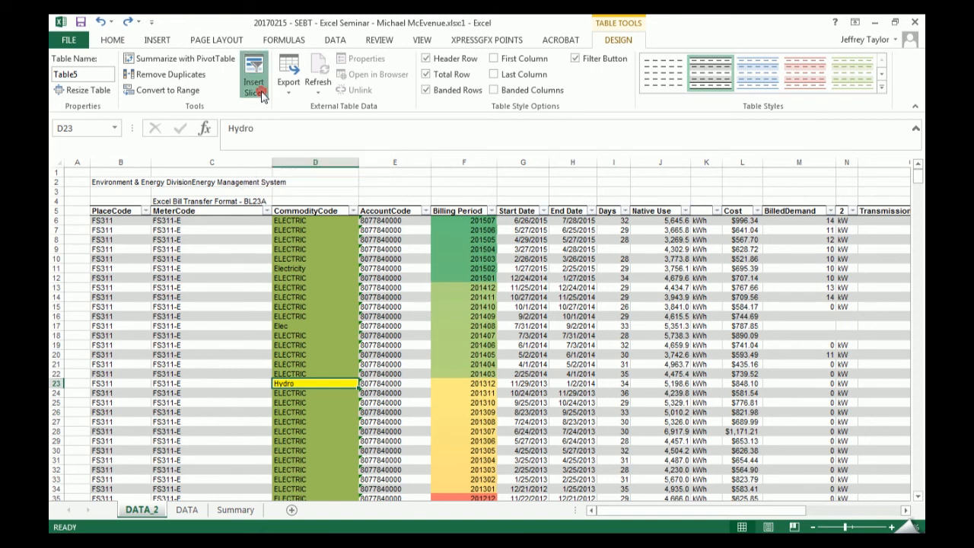
{"action": "left_click_drag", "start_coordinate": [394, 152], "coordinate": [483, 164]}
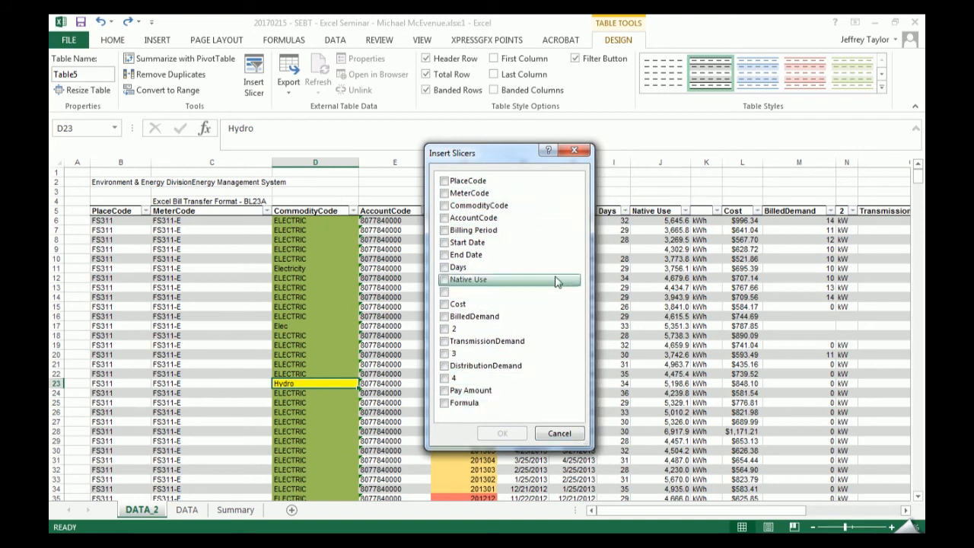
{"action": "left_click", "coordinate": [578, 435]}
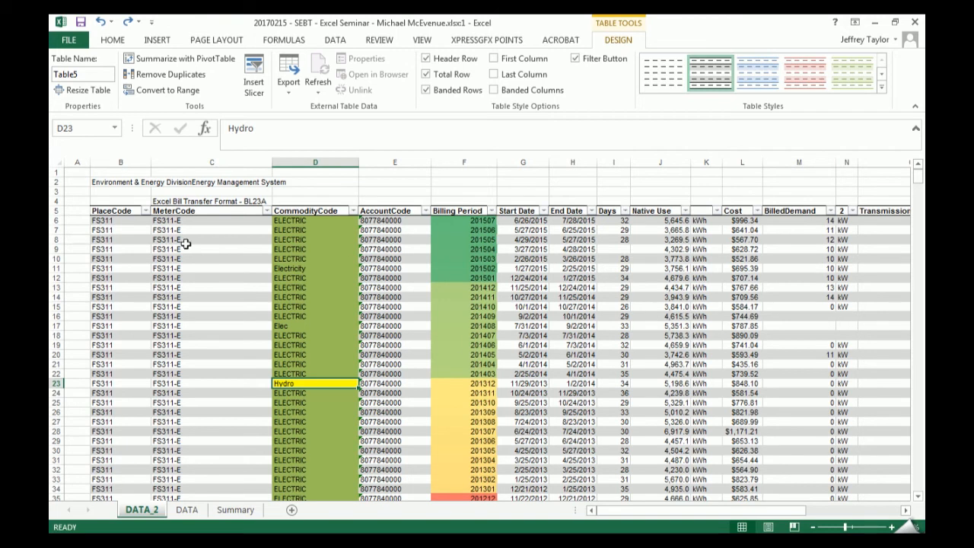
- Copy the table's header row 5 and paste it at cell W5 using Paste Special with the Values option
{"action": "left_click", "coordinate": [96, 211]}
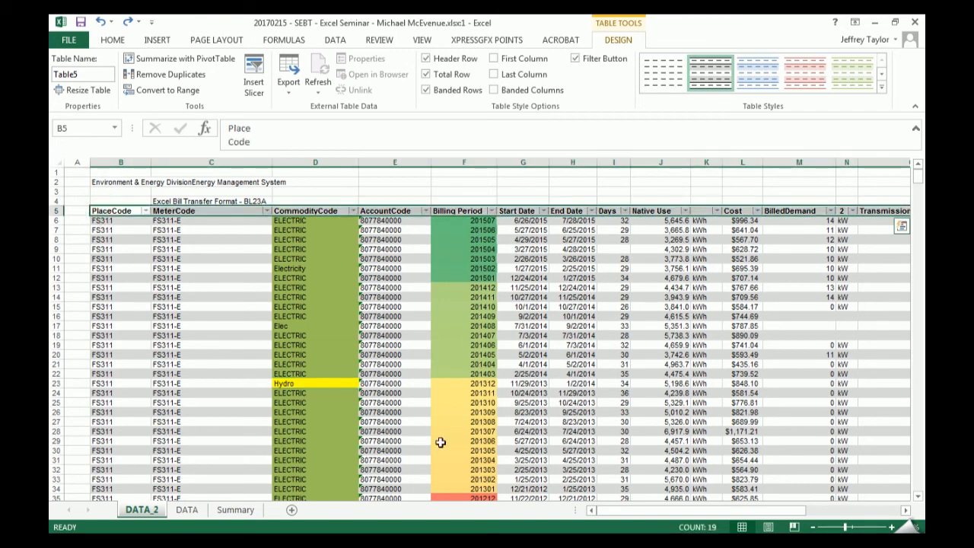
{"action": "key", "text": "ctrl+c"}
{"action": "key", "text": "Escape"}
{"action": "key", "text": "ctrl+c"}
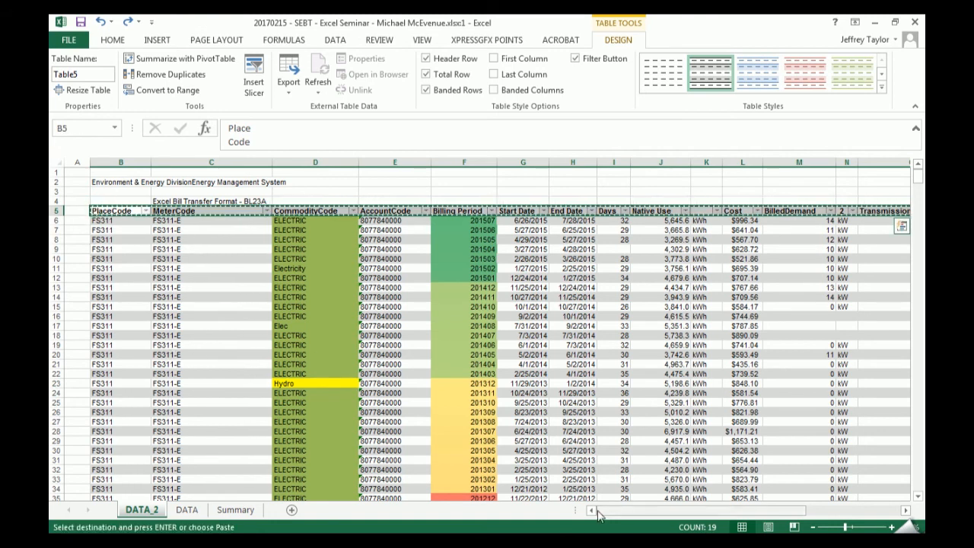
{"action": "left_click_drag", "start_coordinate": [660, 517], "coordinate": [770, 513]}
{"action": "left_click", "coordinate": [714, 213]}
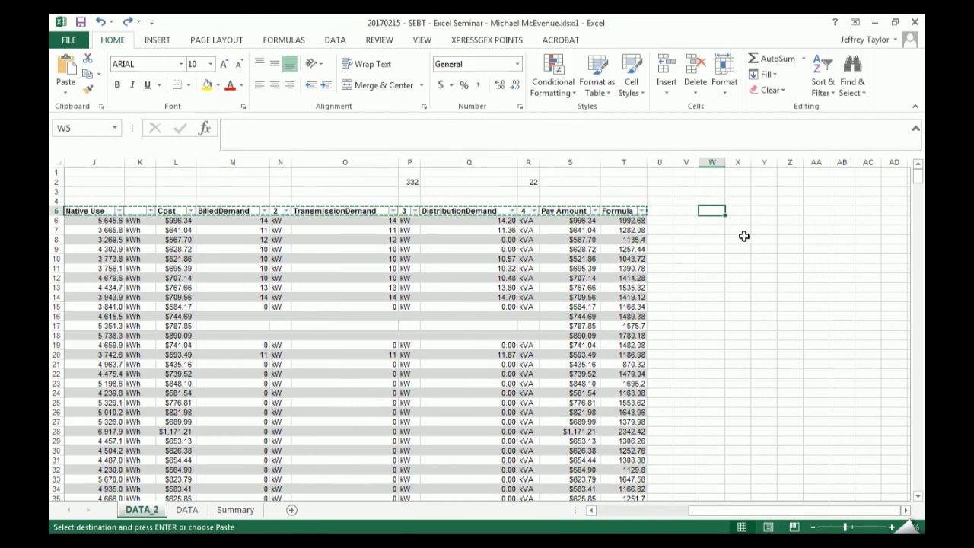
{"action": "key", "text": "ctrl+alt+v"}
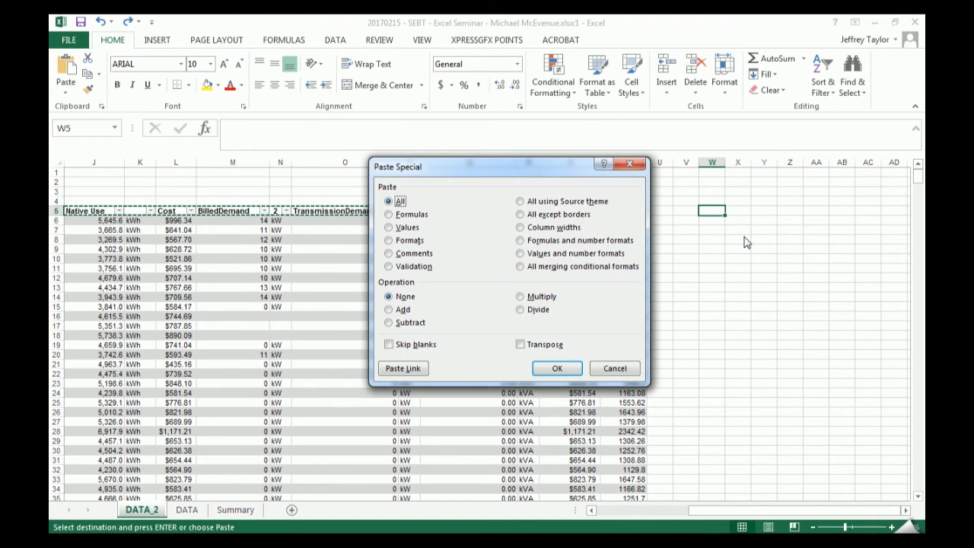
{"action": "key", "text": "v"}
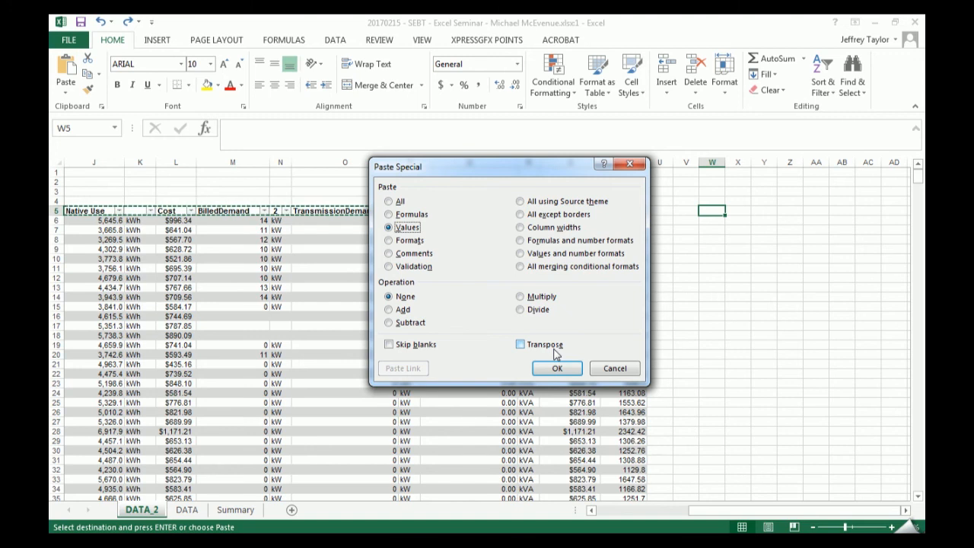
- Paste the copied header row transposed as values down from W5, and autofit column W to the header names
{"action": "left_click", "coordinate": [541, 346]}
{"action": "left_click", "coordinate": [559, 369]}
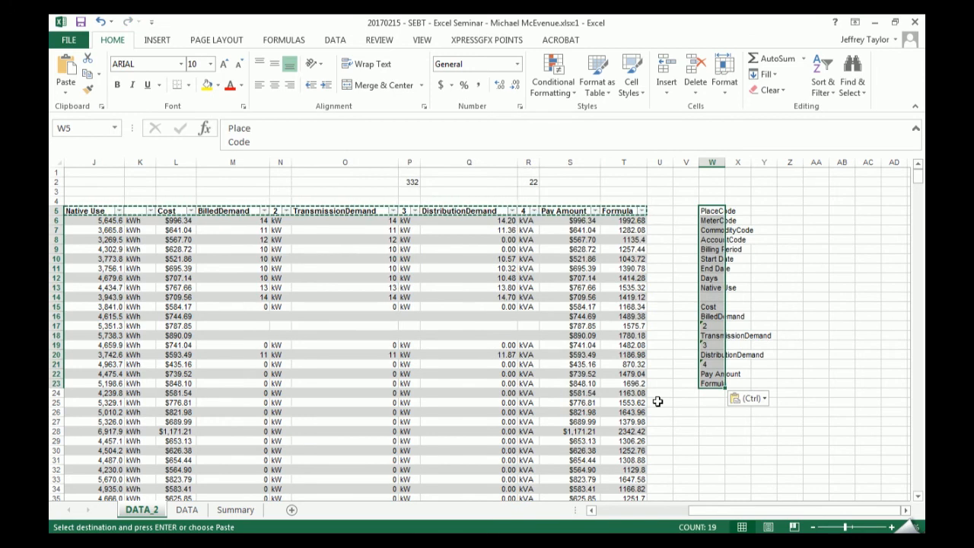
{"action": "double_click", "coordinate": [725, 162]}
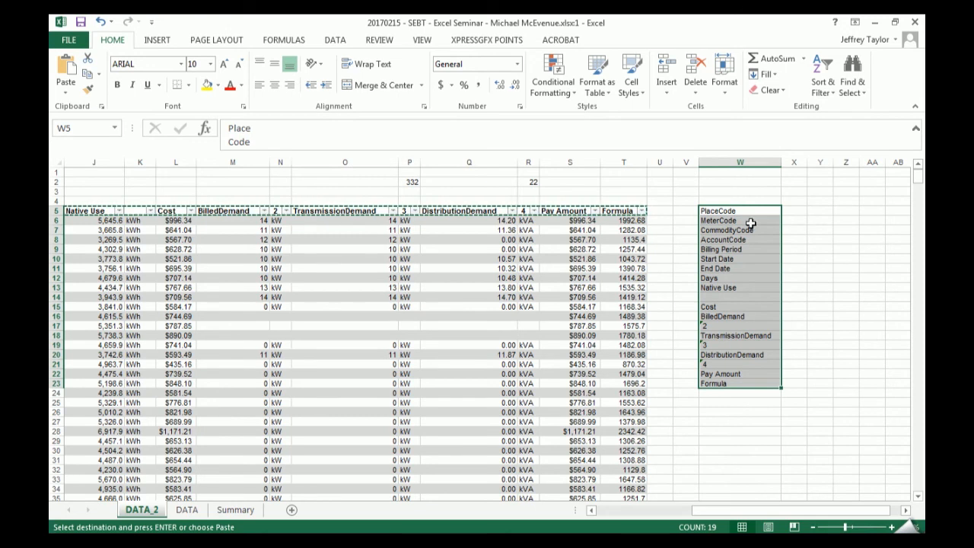
{"action": "left_click_drag", "start_coordinate": [747, 516], "coordinate": [823, 512]}
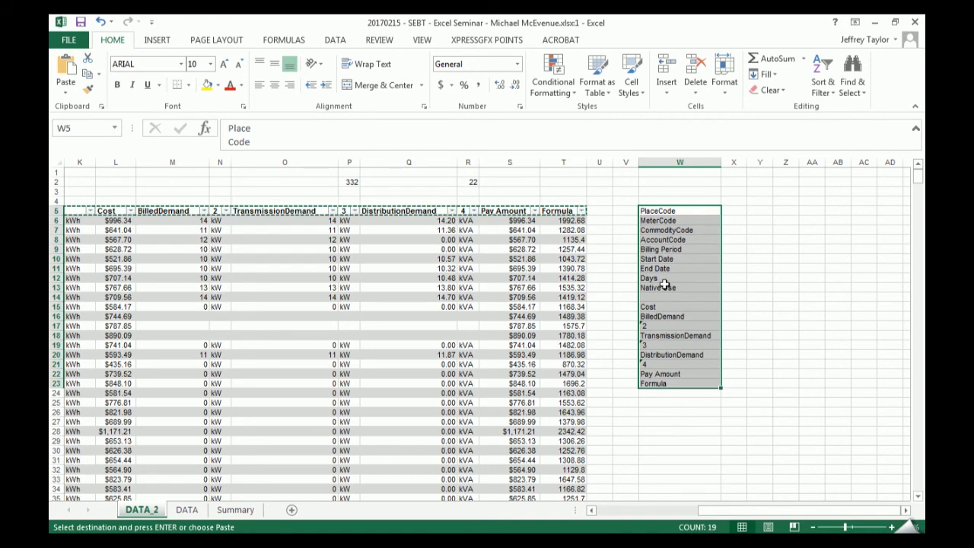
- On the DATA sheet, examine the finished dataset reference data map and select its Headers entries from PlaceCode to Pay Amount
{"action": "left_click", "coordinate": [187, 510]}
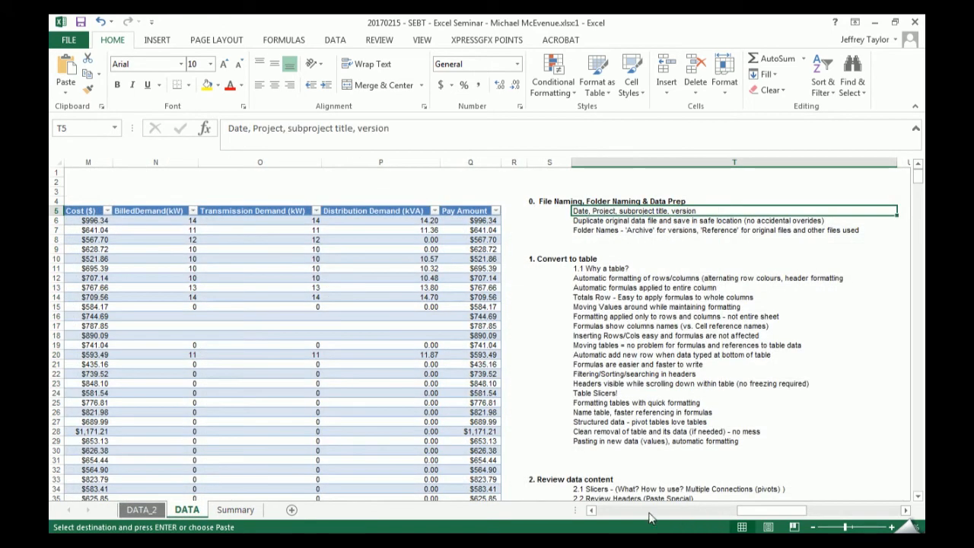
{"action": "left_click_drag", "start_coordinate": [752, 511], "coordinate": [836, 511]}
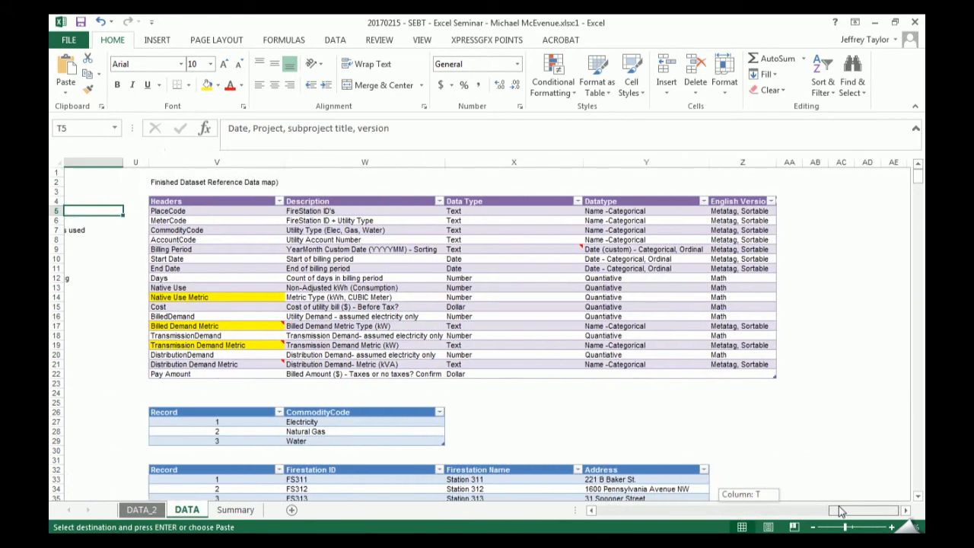
{"action": "left_click_drag", "start_coordinate": [124, 212], "coordinate": [131, 374]}
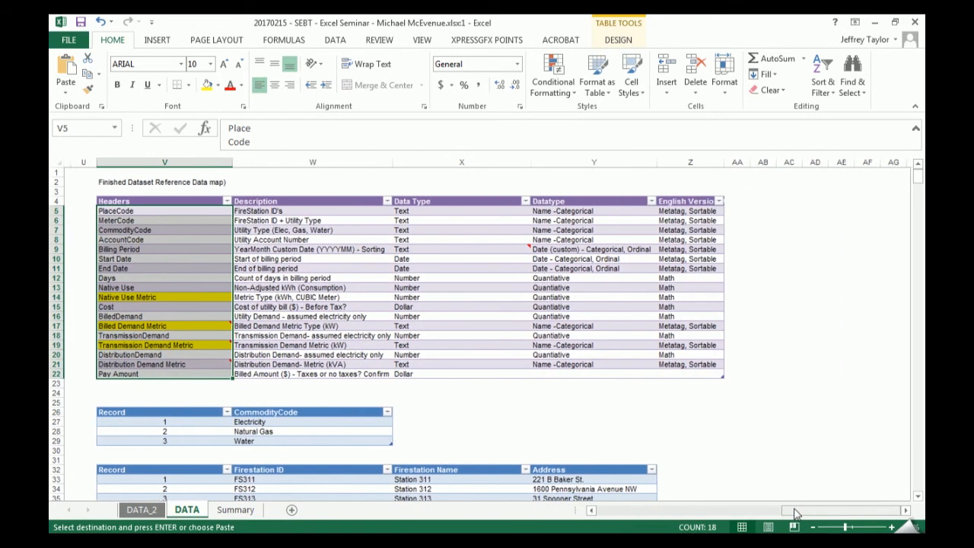
- Open a second window of the workbook and arrange both side by side, with the transposed header list in DATA_2 next to the data map
{"action": "key", "text": "super+Right"}
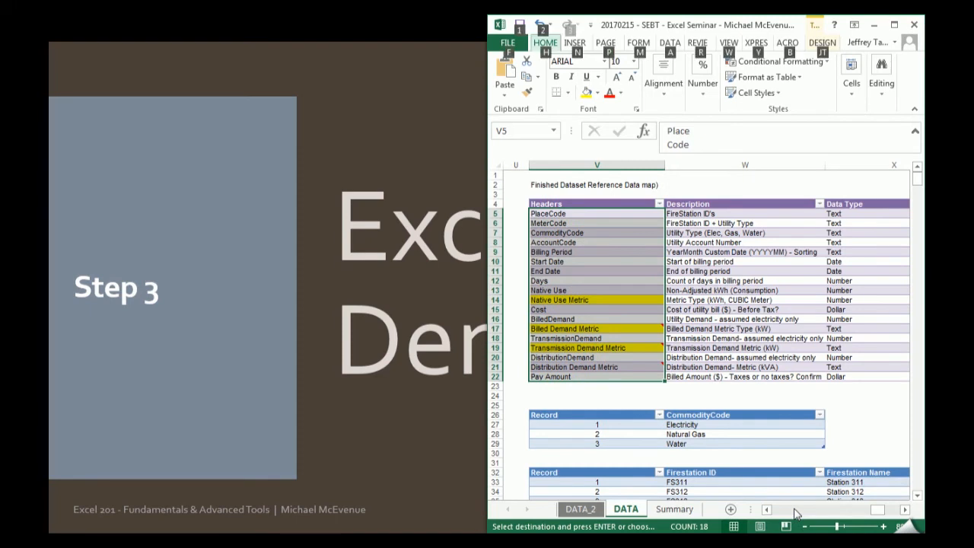
{"action": "key", "text": "alt+w"}
{"action": "key", "text": "n"}
{"action": "key", "text": "super+Left"}
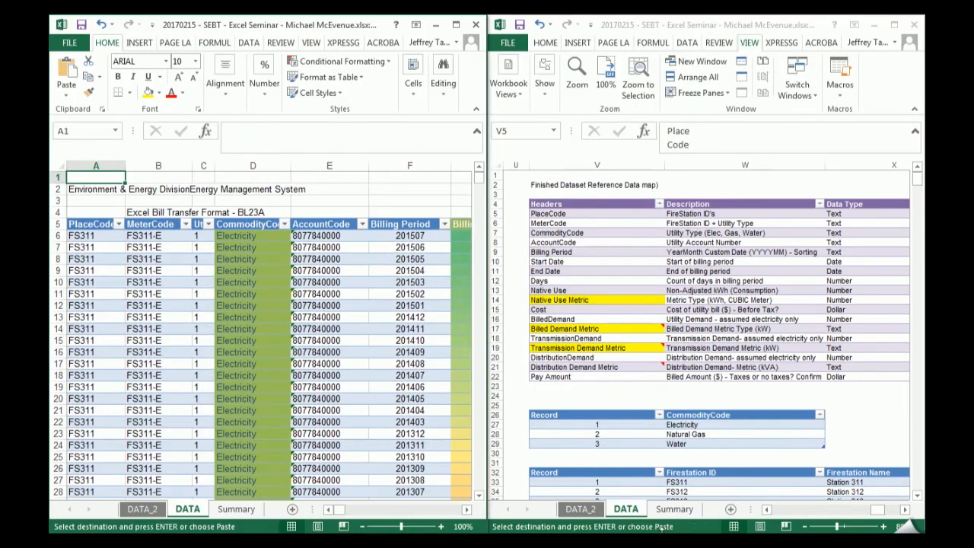
{"action": "left_click_drag", "start_coordinate": [340, 509], "coordinate": [416, 516]}
{"action": "left_click", "coordinate": [155, 509]}
{"action": "left_click_drag", "start_coordinate": [353, 509], "coordinate": [439, 509]}
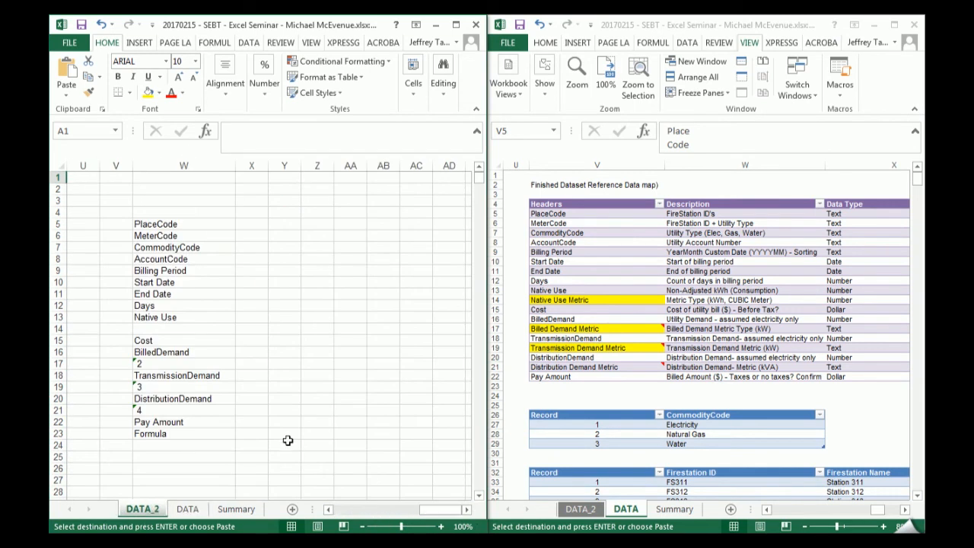
- Enter the title Headers in W4 and convert W4:W23 into a table with headers
{"action": "left_click_drag", "start_coordinate": [180, 224], "coordinate": [200, 436]}
{"action": "left_click", "coordinate": [173, 216]}
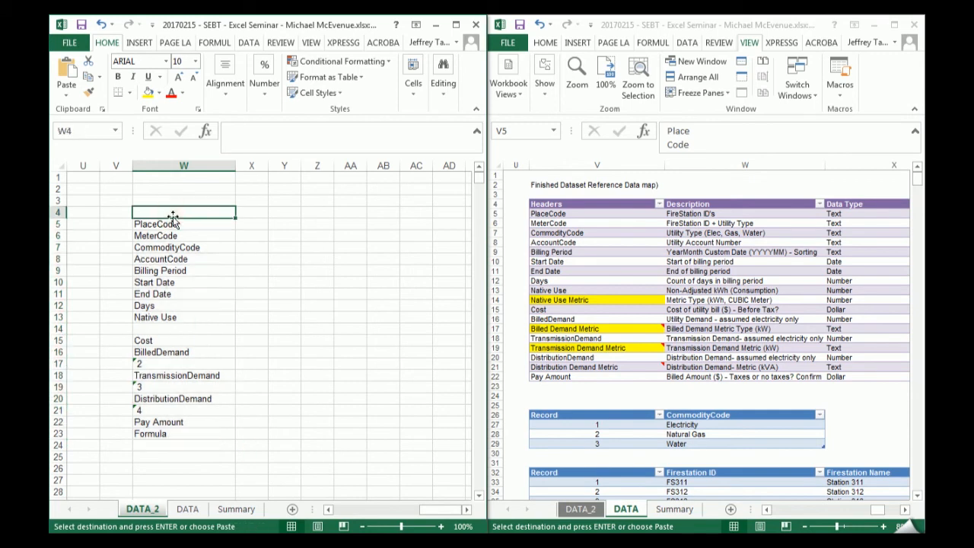
{"action": "type", "text": "Headers"}
{"action": "key", "text": "Return"}
{"action": "left_click", "coordinate": [174, 215]}
{"action": "key", "text": "ctrl+t"}
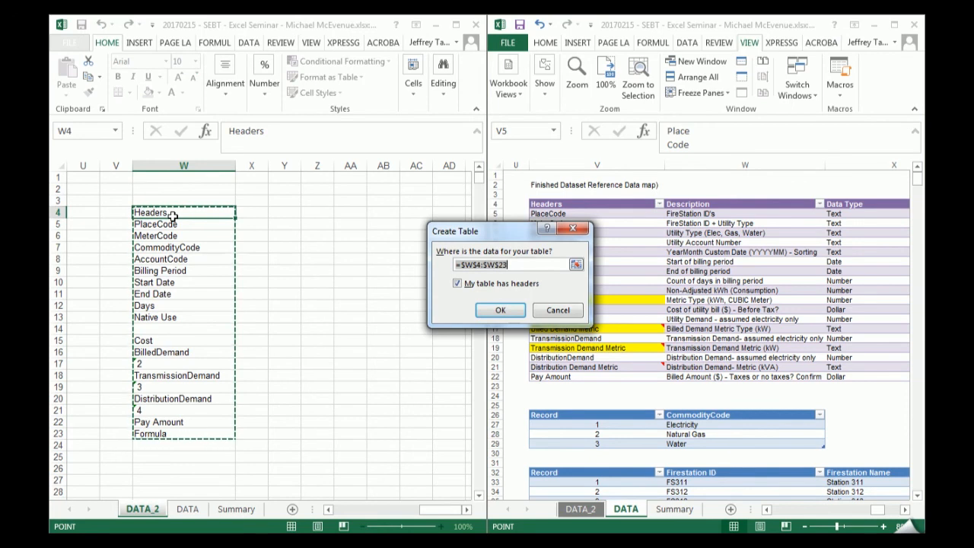
{"action": "key", "text": "Return"}
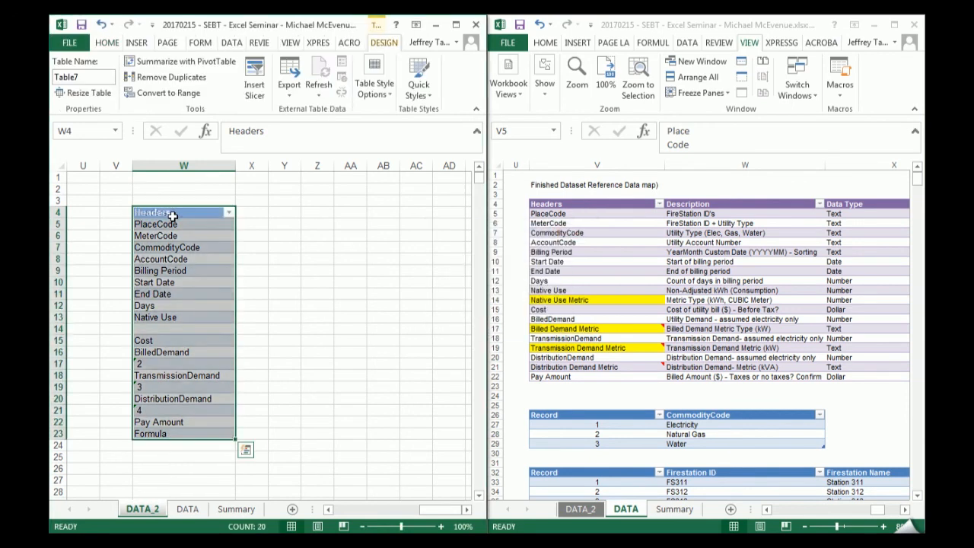
- Copy the data map's column titles from Description through its last column and paste them as values at X4 to extend the new table
{"action": "key", "text": "Right"}
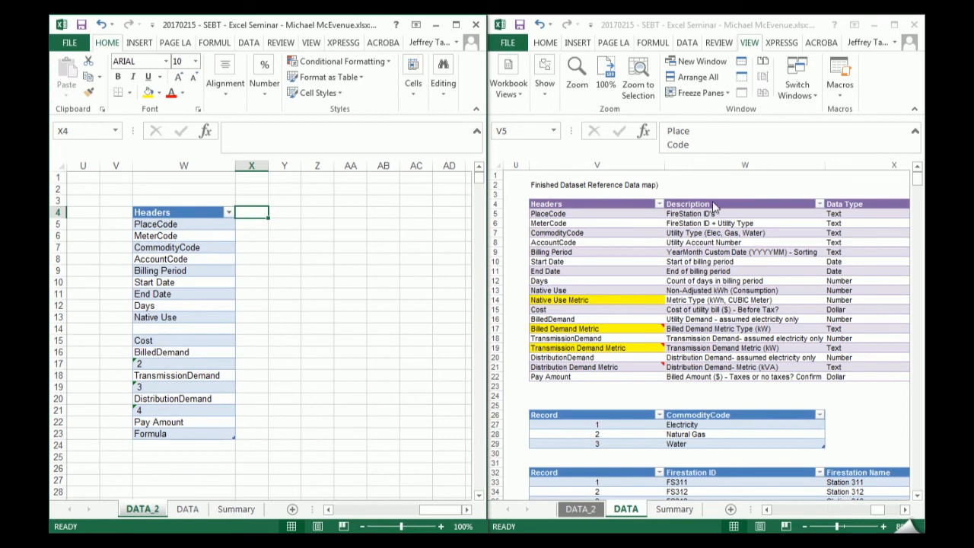
{"action": "left_click", "coordinate": [705, 199]}
{"action": "key", "text": "Up"}
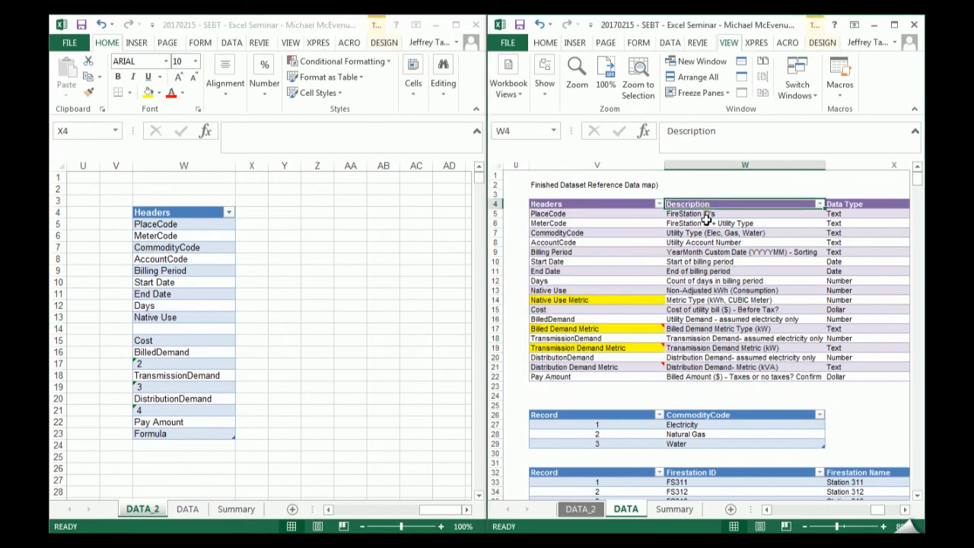
{"action": "key", "text": "ctrl+shift+Right"}
{"action": "key", "text": "ctrl+c"}
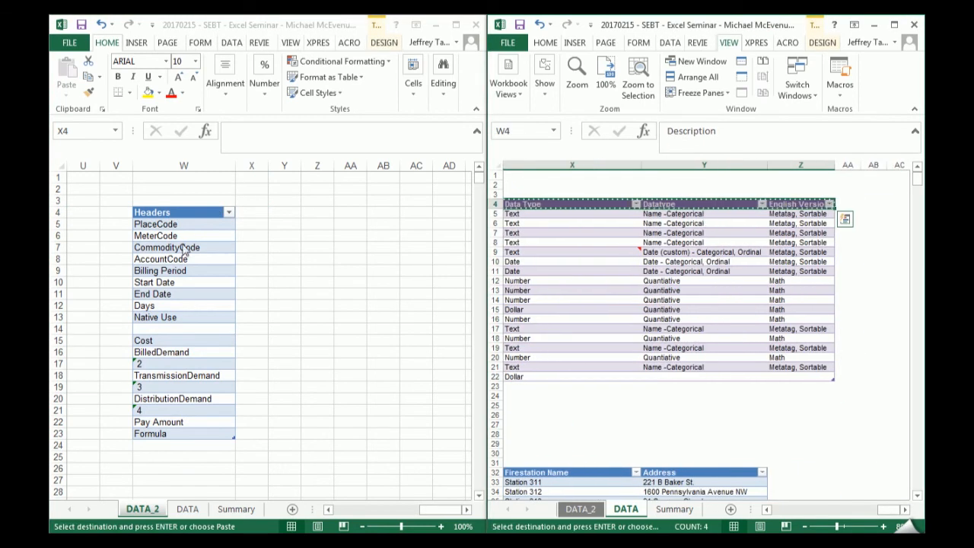
{"action": "left_click", "coordinate": [229, 212]}
{"action": "left_click", "coordinate": [254, 212]}
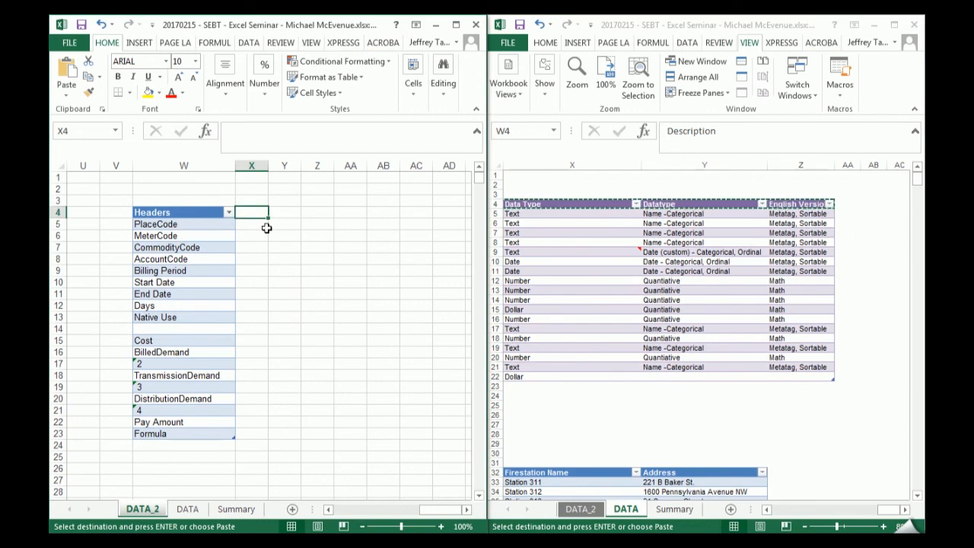
{"action": "key", "text": "ctrl+alt+v"}
{"action": "key", "text": "v"}
{"action": "key", "text": "Return"}
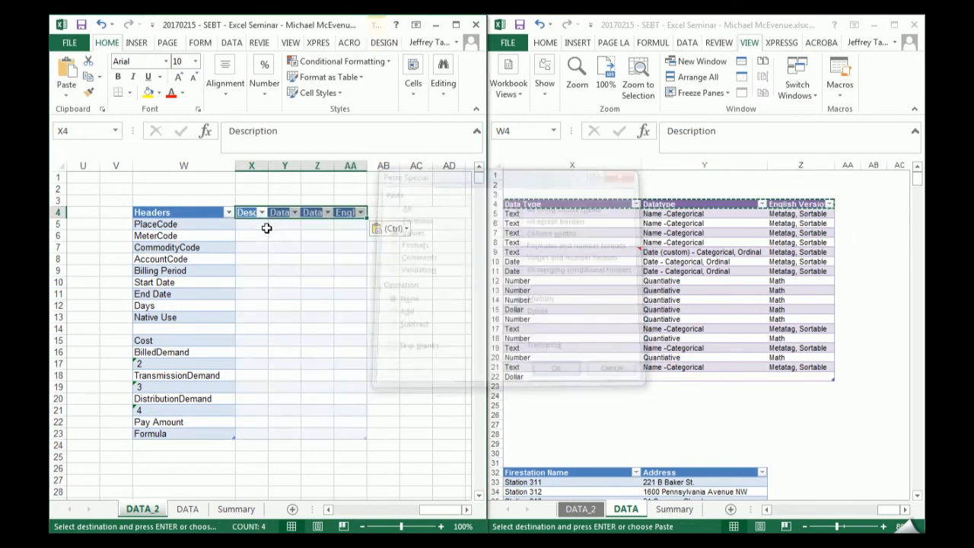
- Autofit columns X to AA to their pasted titles
{"action": "left_click_drag", "start_coordinate": [262, 165], "coordinate": [335, 165]}
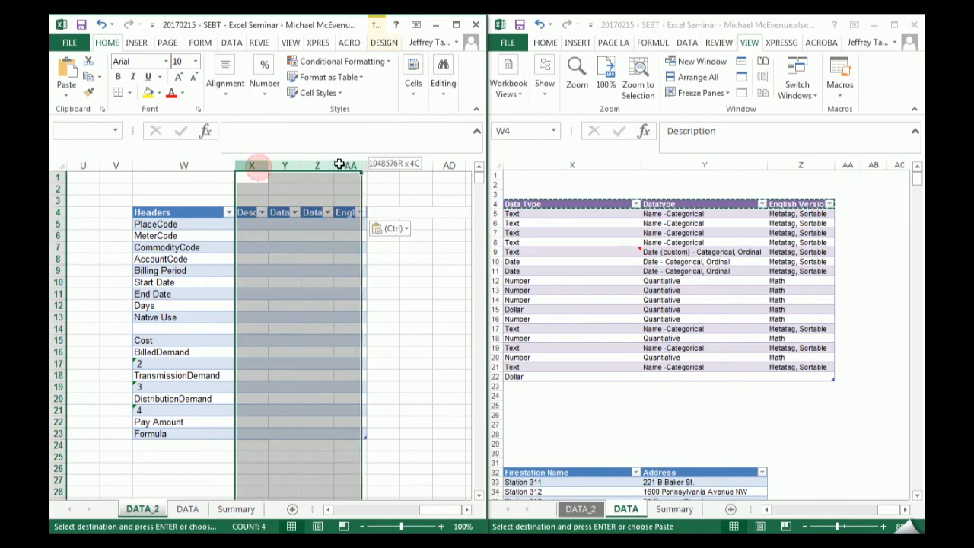
{"action": "double_click", "coordinate": [333, 165]}
{"action": "left_click", "coordinate": [321, 305]}
- Enlarge the data map's window and zoom out its sheet, cancel the copy selection, and bring its Headers column into view at MeterCode
{"action": "left_click", "coordinate": [643, 280]}
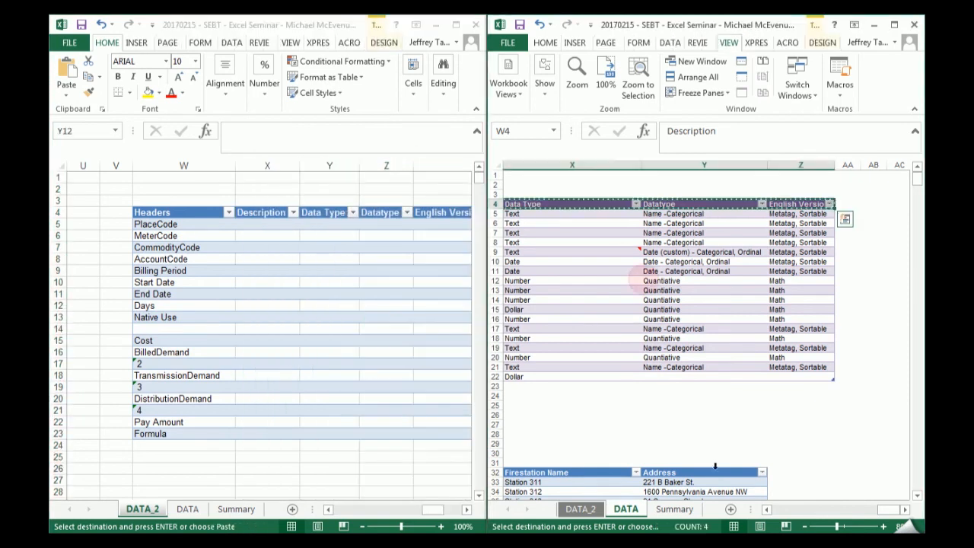
{"action": "left_click_drag", "start_coordinate": [891, 511], "coordinate": [886, 509]}
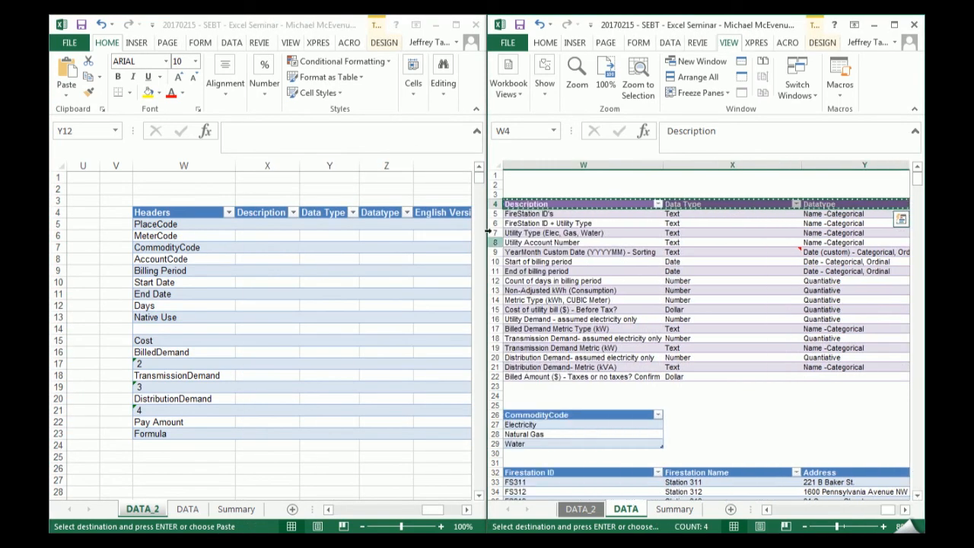
{"action": "scroll", "coordinate": [590, 266], "scroll_direction": "down", "scroll_amount": 1}
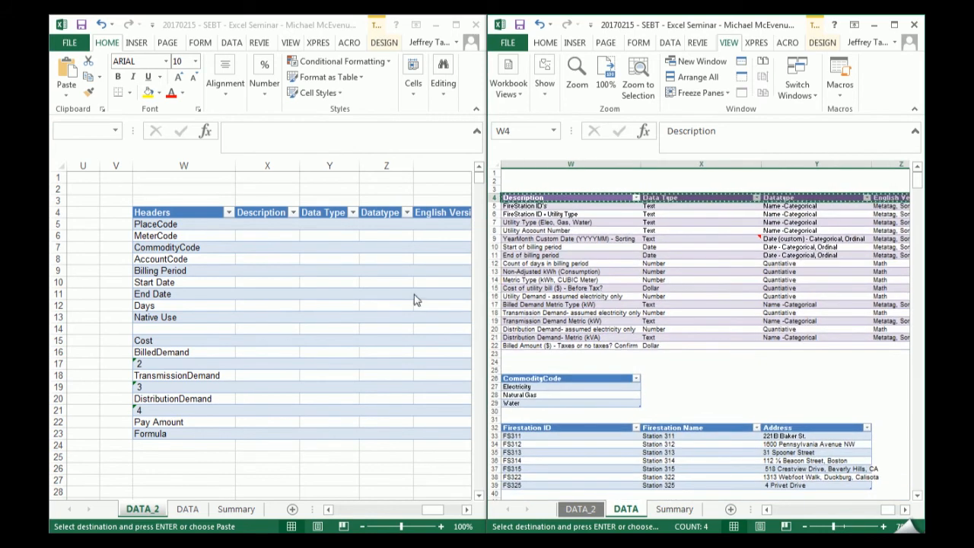
{"action": "left_click_drag", "start_coordinate": [484, 256], "coordinate": [372, 255]}
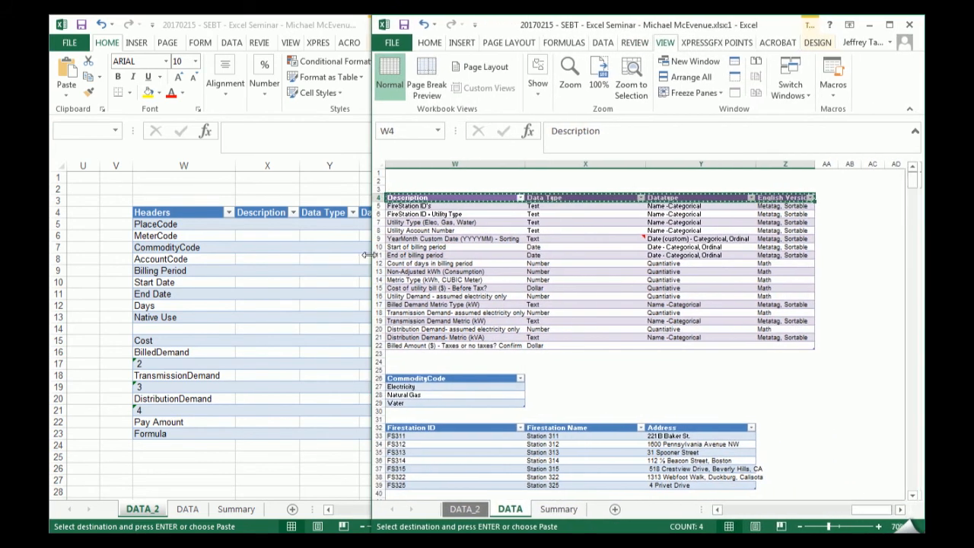
{"action": "left_click_drag", "start_coordinate": [867, 514], "coordinate": [859, 512]}
{"action": "key", "text": "Escape"}
{"action": "left_click", "coordinate": [556, 213]}
{"action": "key", "text": "Left"}
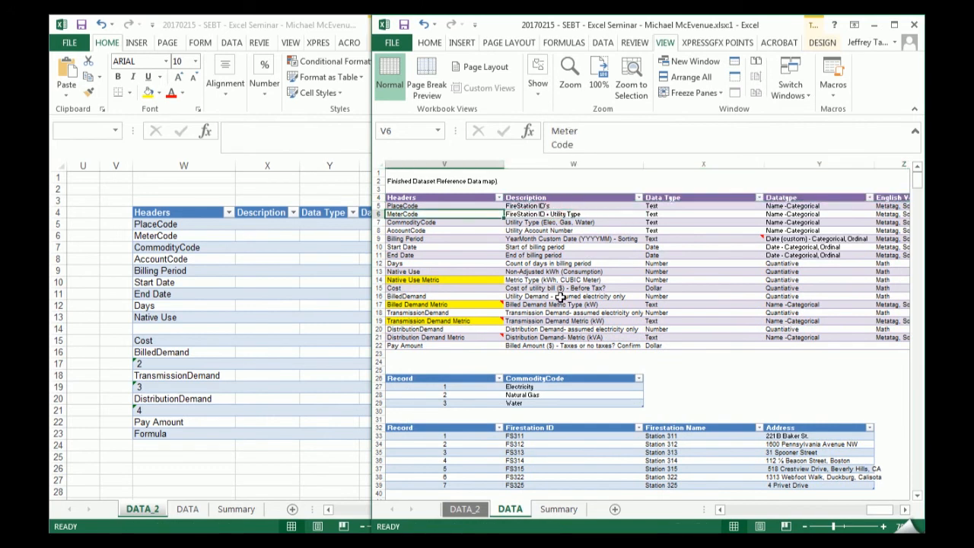
- Show the billing table's PlaceCode, MeterCode and CommodityCode columns in DATA_2 beside the data map's Headers and Description columns
{"action": "left_click", "coordinate": [331, 488]}
{"action": "left_click_drag", "start_coordinate": [430, 509], "coordinate": [341, 517]}
{"action": "left_click", "coordinate": [130, 246]}
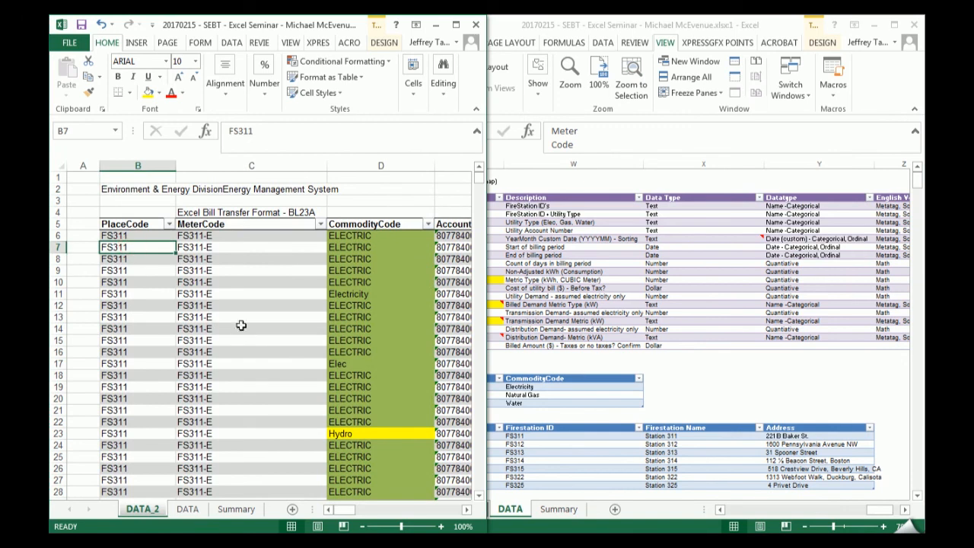
{"action": "left_click", "coordinate": [638, 230]}
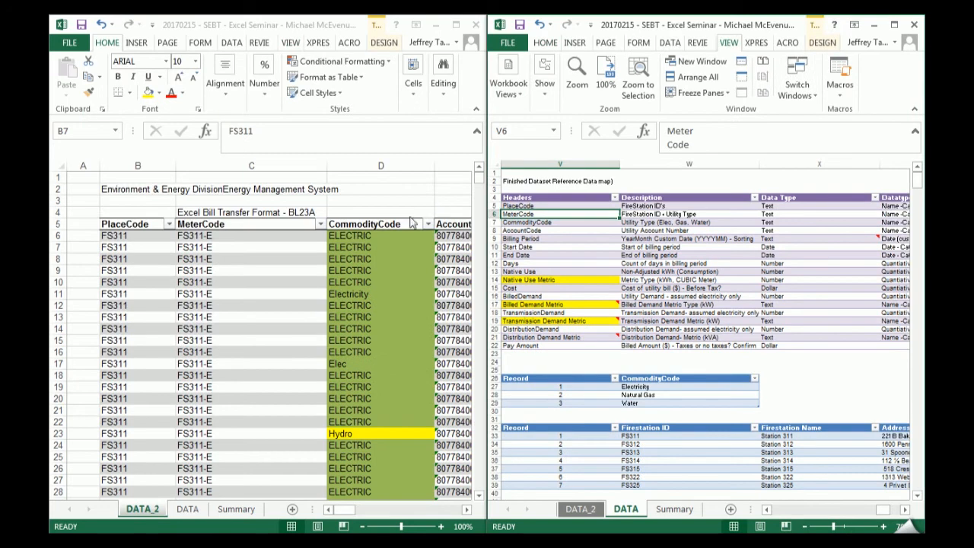
{"action": "left_click", "coordinate": [402, 203]}
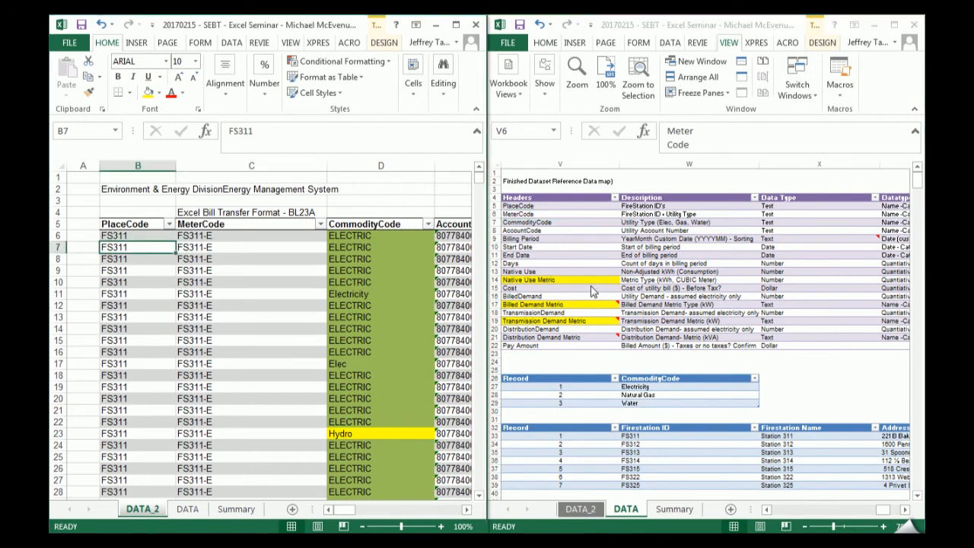
{"action": "left_click", "coordinate": [766, 509]}
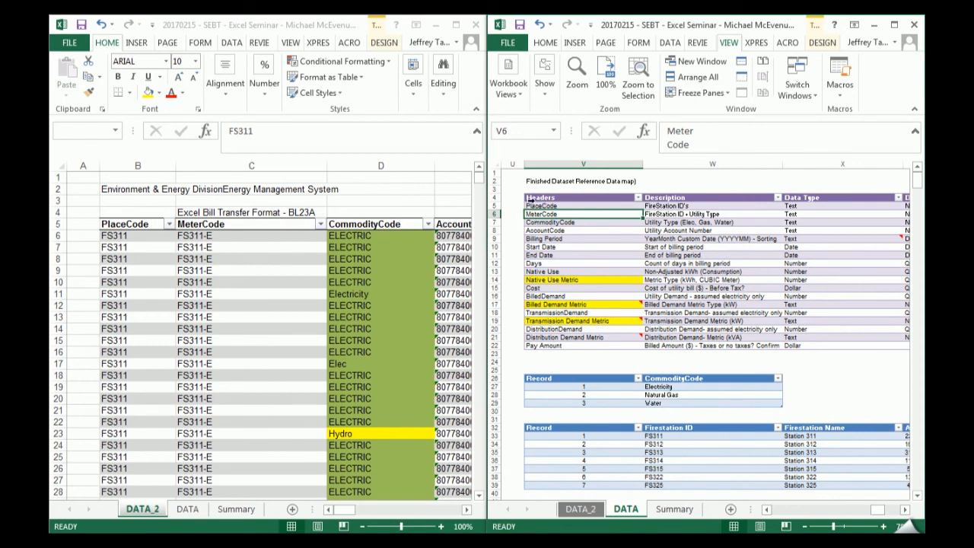
- Compare the data map's PlaceCode and MeterCode descriptions with the values in the billing table's MeterCode filter, and close the filter without applying it
{"action": "left_click", "coordinate": [684, 206]}
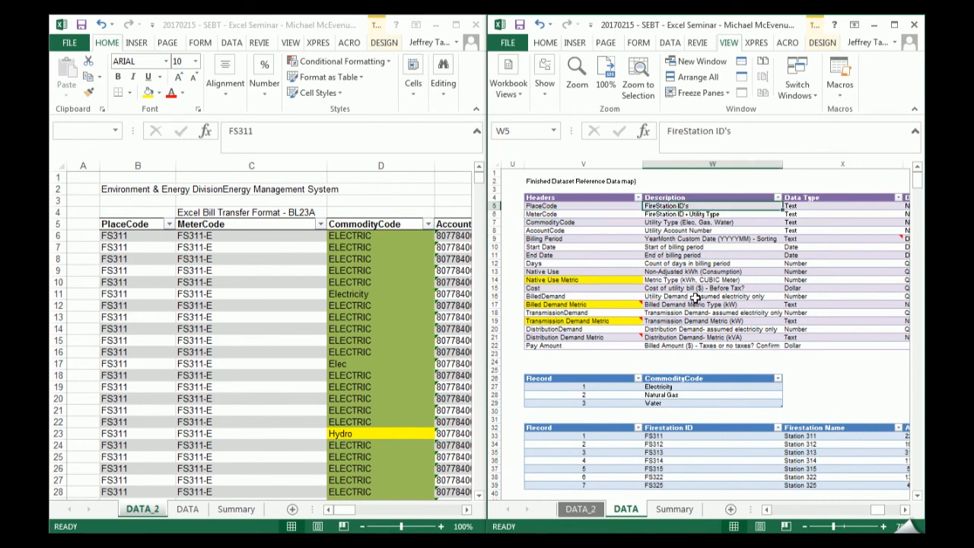
{"action": "key", "text": "Left"}
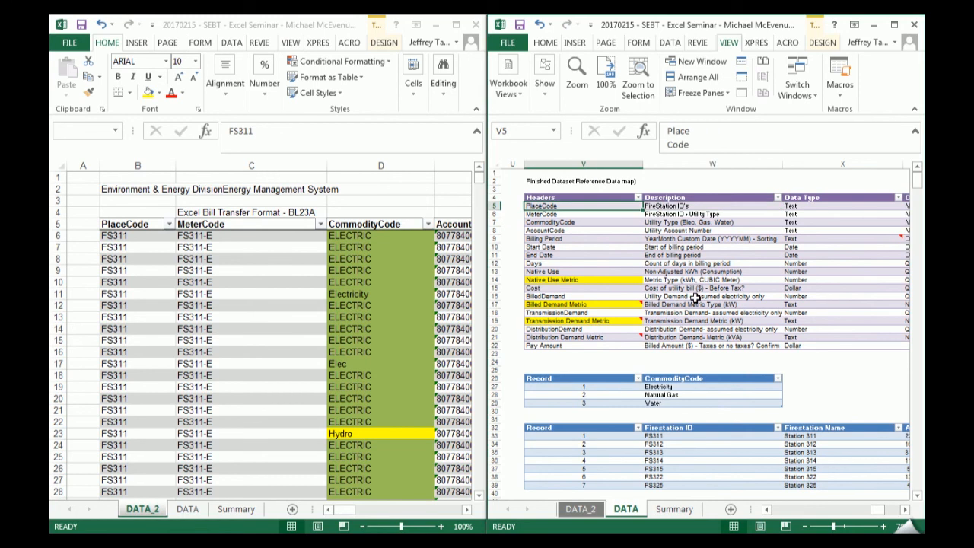
{"action": "key", "text": "Right"}
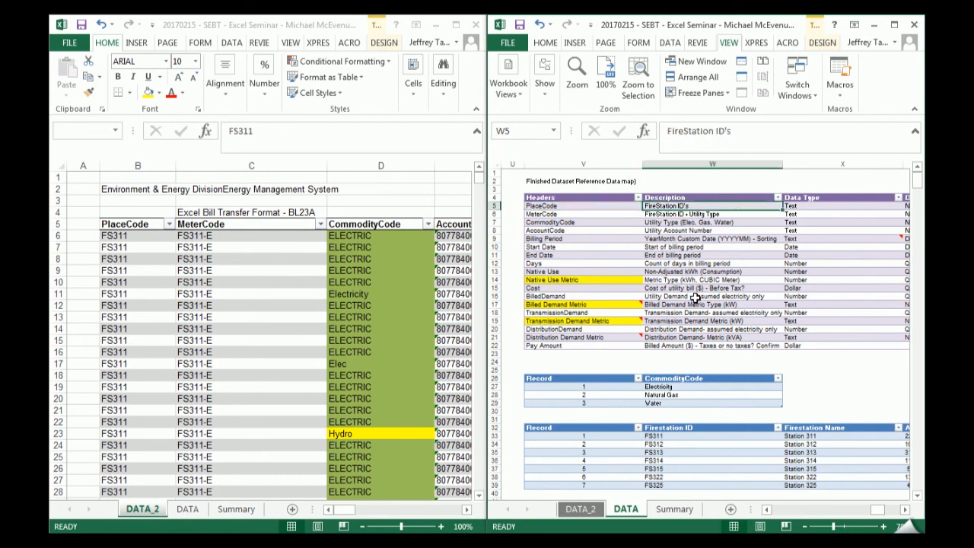
{"action": "key", "text": "Down"}
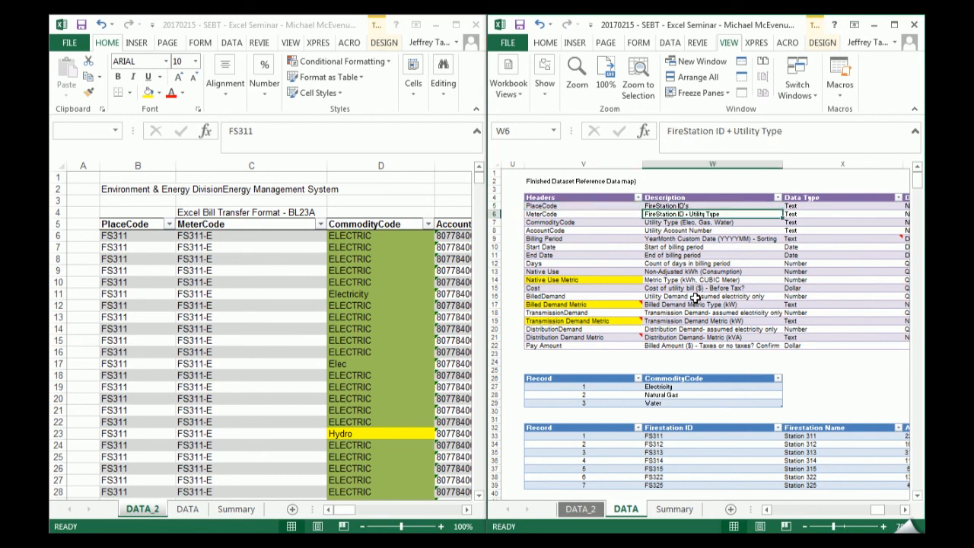
{"action": "left_click", "coordinate": [320, 224]}
{"action": "left_click", "coordinate": [320, 224]}
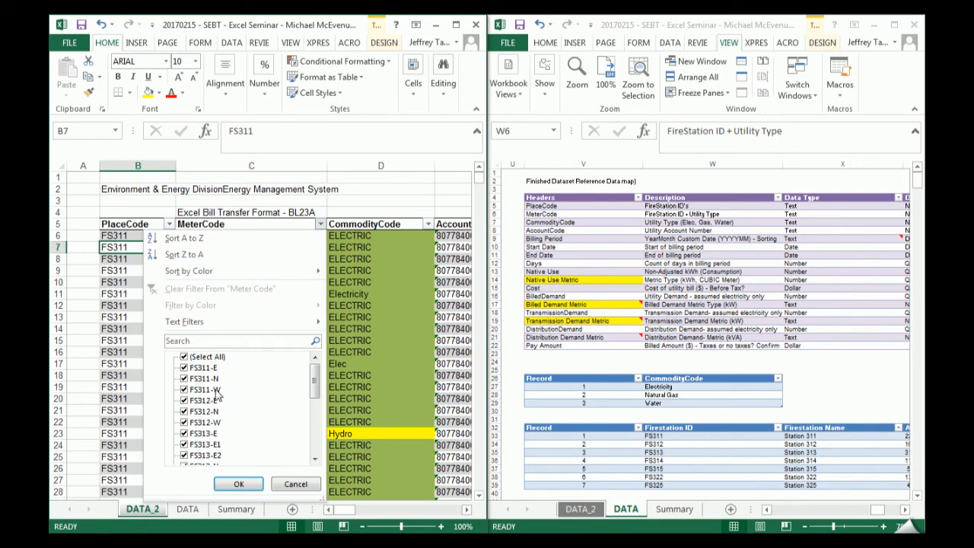
{"action": "left_click", "coordinate": [396, 367]}
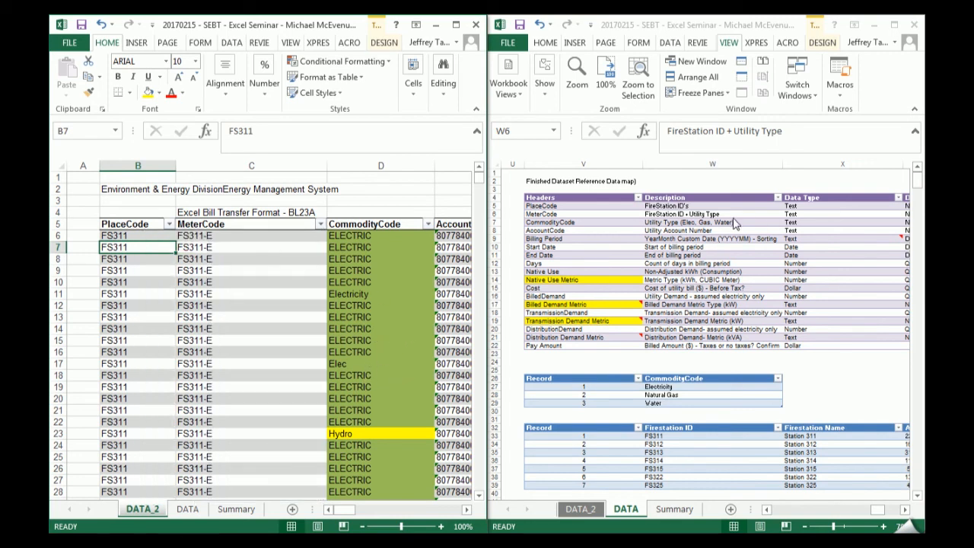
- Reread the data map's MeterCode description and move on to its CommodityCode header entry
{"action": "left_click", "coordinate": [688, 215]}
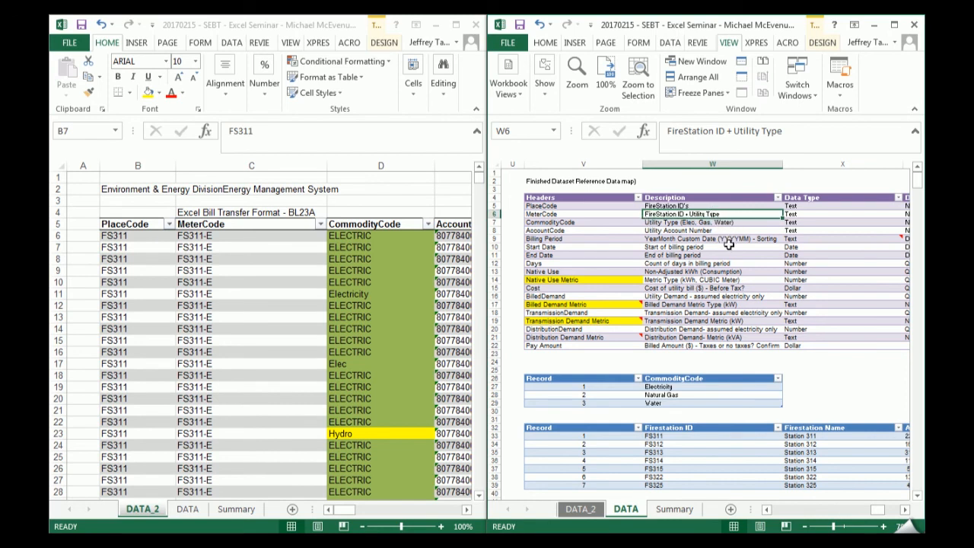
{"action": "key", "text": "Left"}
{"action": "key", "text": "Down"}
{"action": "key", "text": "Down"}
{"action": "key", "text": "Up"}
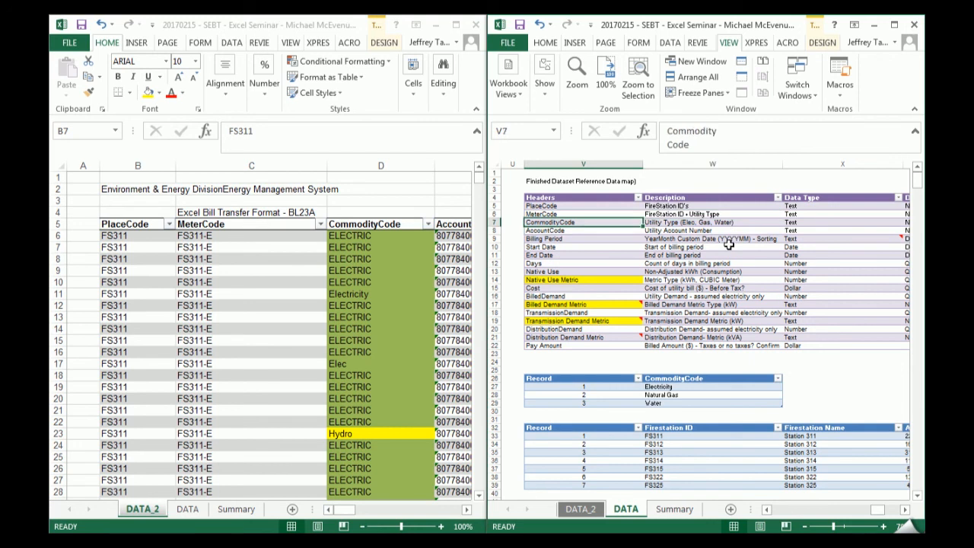
- Read the data map's CommodityCode, AccountCode and Billing Period descriptions, and check the Data Type, Datatype and English Version columns
{"action": "key", "text": "Right"}
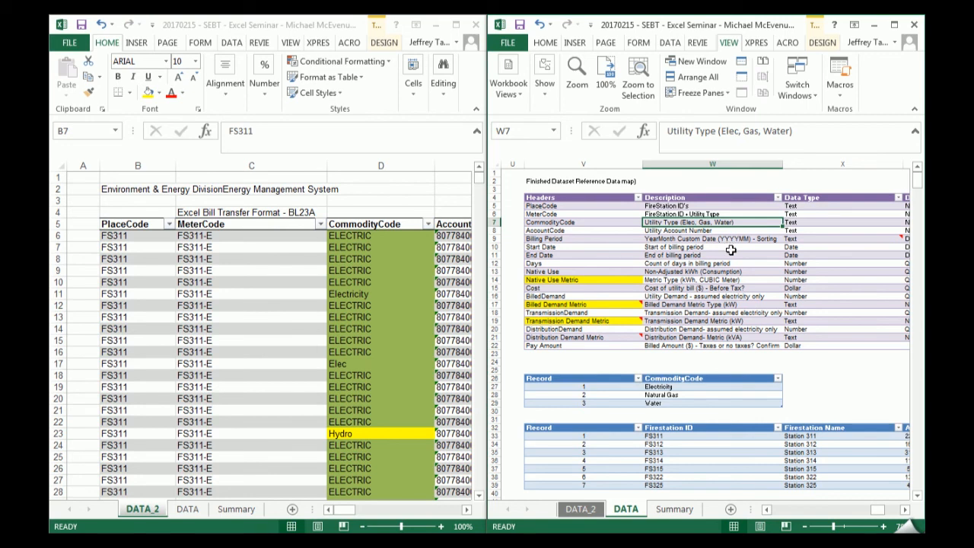
{"action": "key", "text": "Down"}
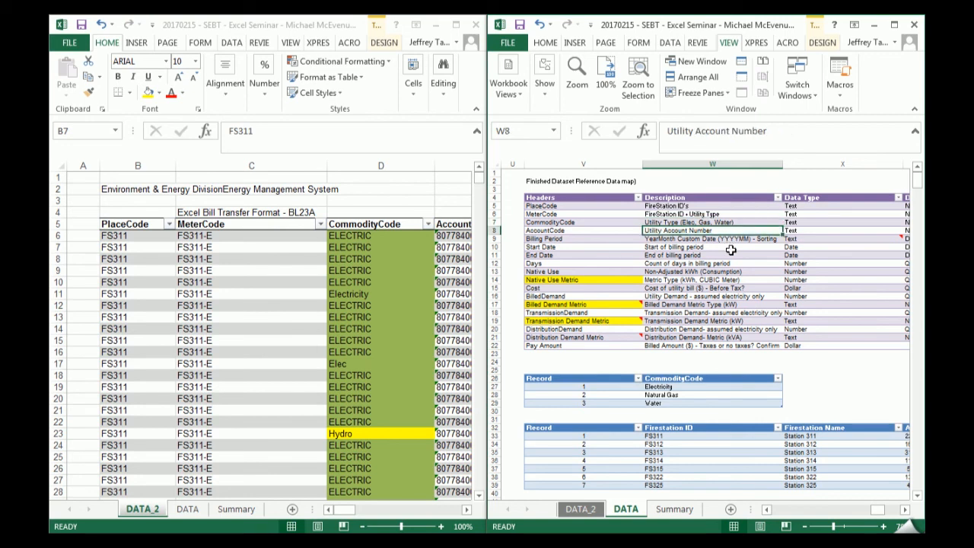
{"action": "key", "text": "Down"}
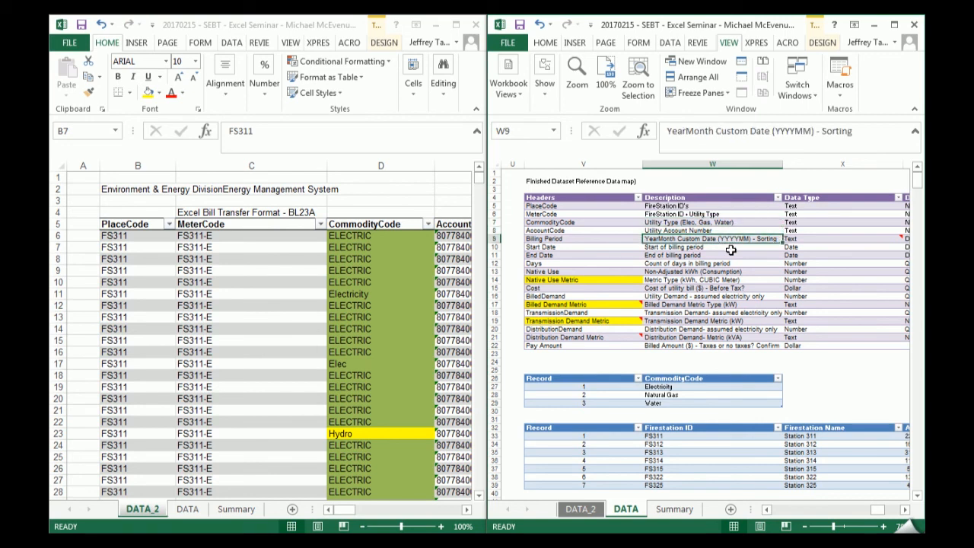
{"action": "key", "text": "Right"}
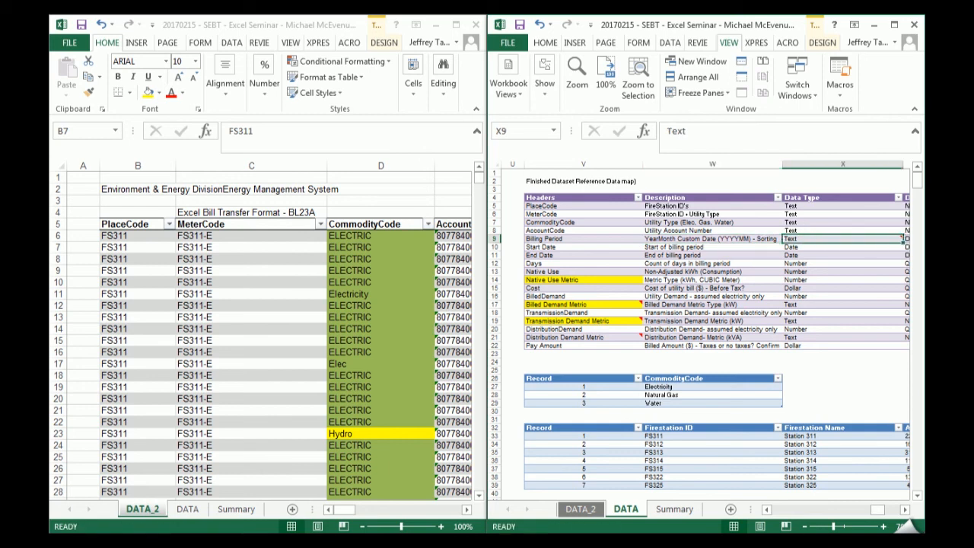
{"action": "left_click", "coordinate": [904, 511]}
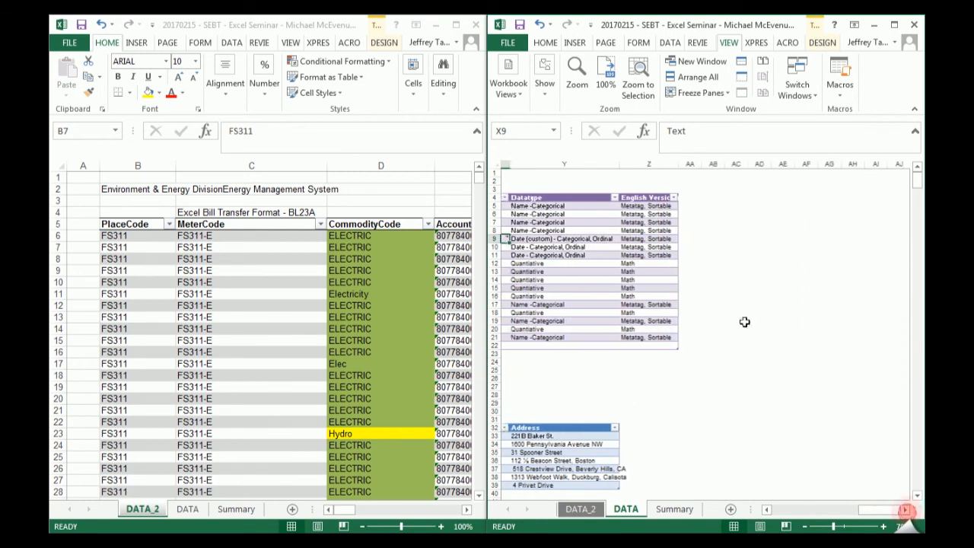
{"action": "left_click", "coordinate": [766, 508]}
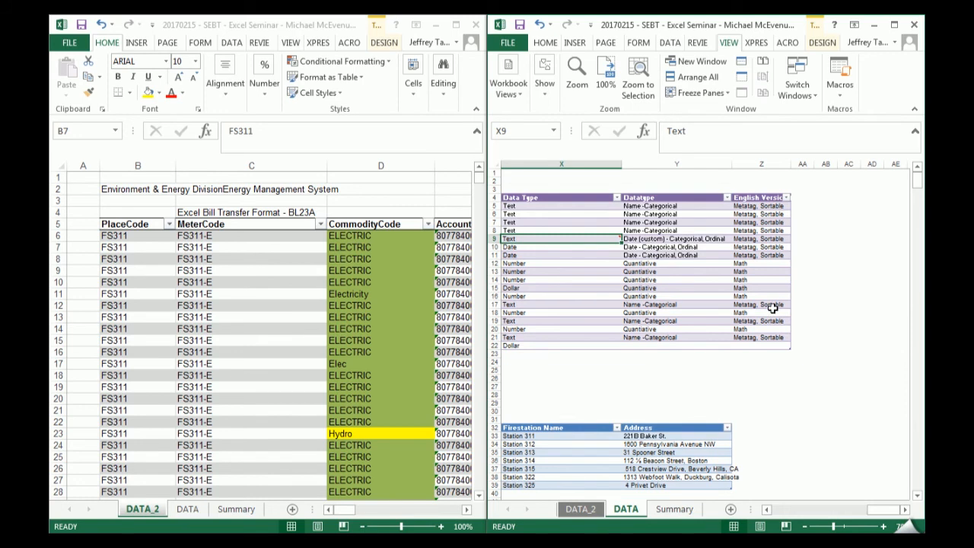
- Maximize the data map's window, open the comment on Billing Period's Data Type cell, and move it over the Datatype and English Version columns
{"action": "key", "text": "shift+F2"}
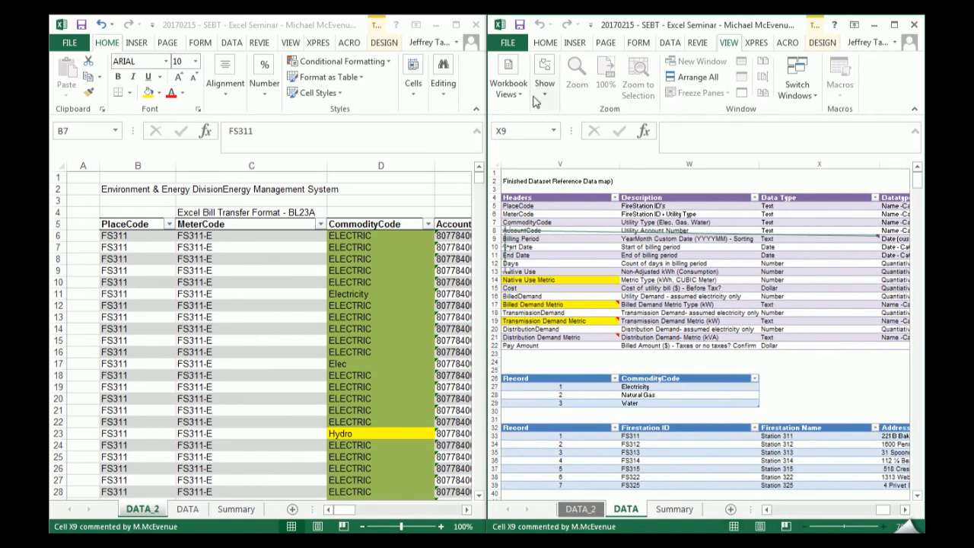
{"action": "left_click", "coordinate": [894, 24]}
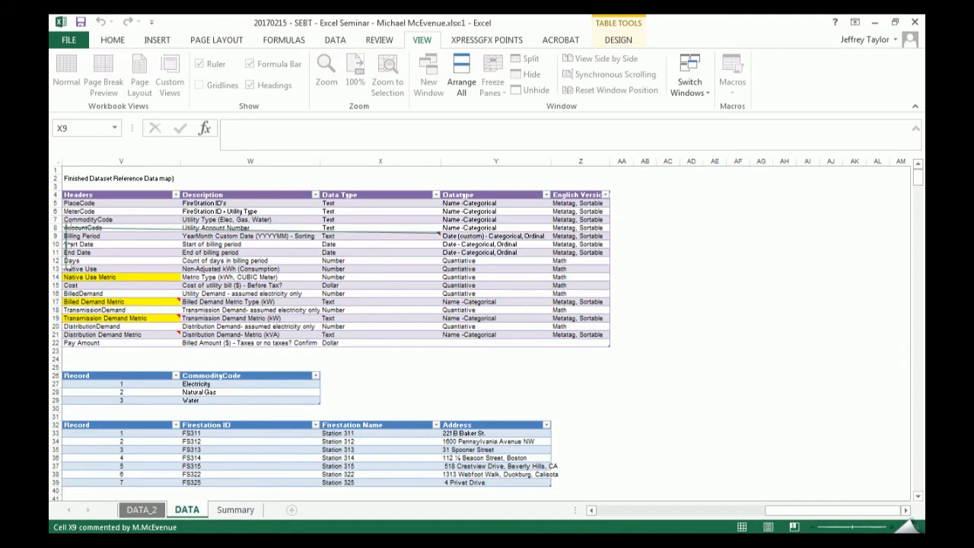
{"action": "left_click_drag", "start_coordinate": [778, 517], "coordinate": [730, 520]}
{"action": "left_click_drag", "start_coordinate": [595, 265], "coordinate": [865, 281]}
{"action": "left_click_drag", "start_coordinate": [835, 510], "coordinate": [918, 493]}
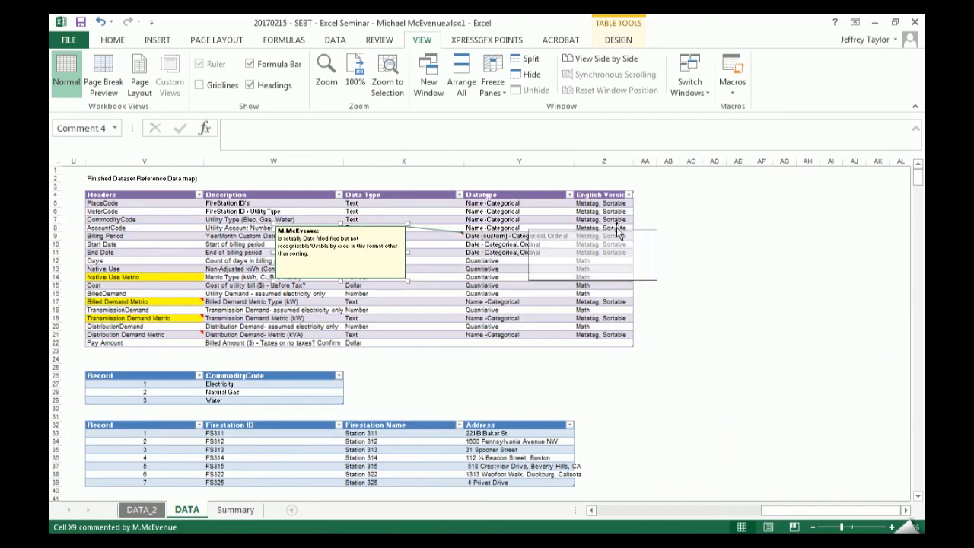
{"action": "left_click", "coordinate": [483, 260]}
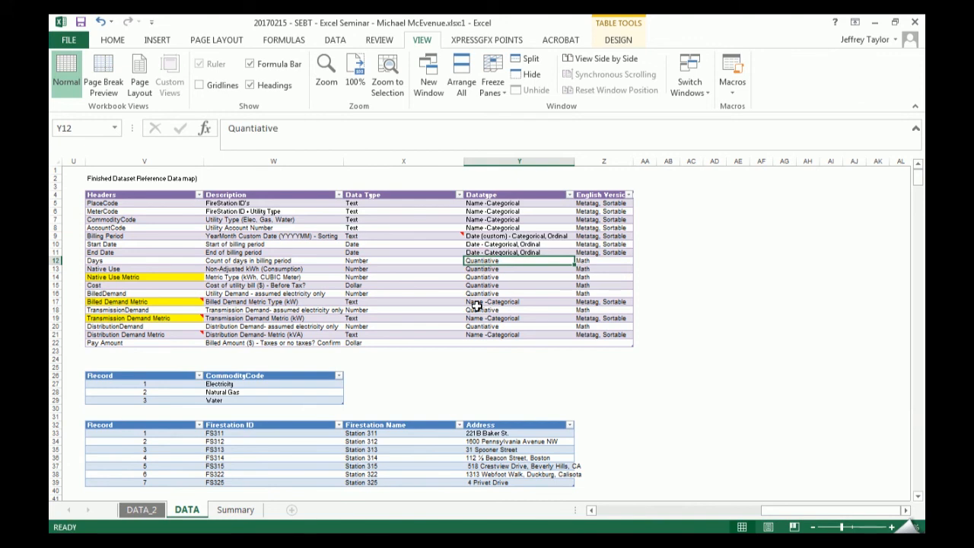
- Reopen the comment on the Data Type cell of the data map's Billing Period row and read it
{"action": "key", "text": "shift+F2"}
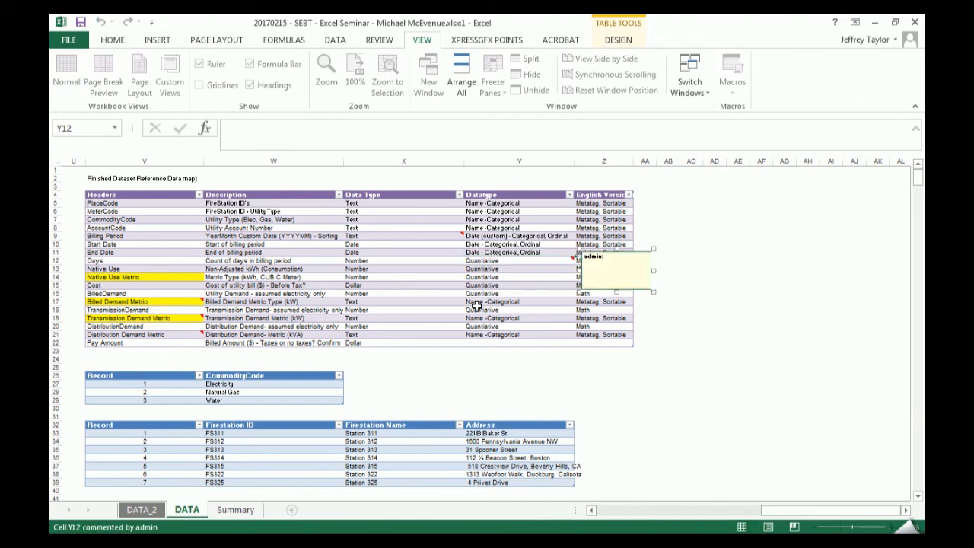
{"action": "key", "text": "Escape"}
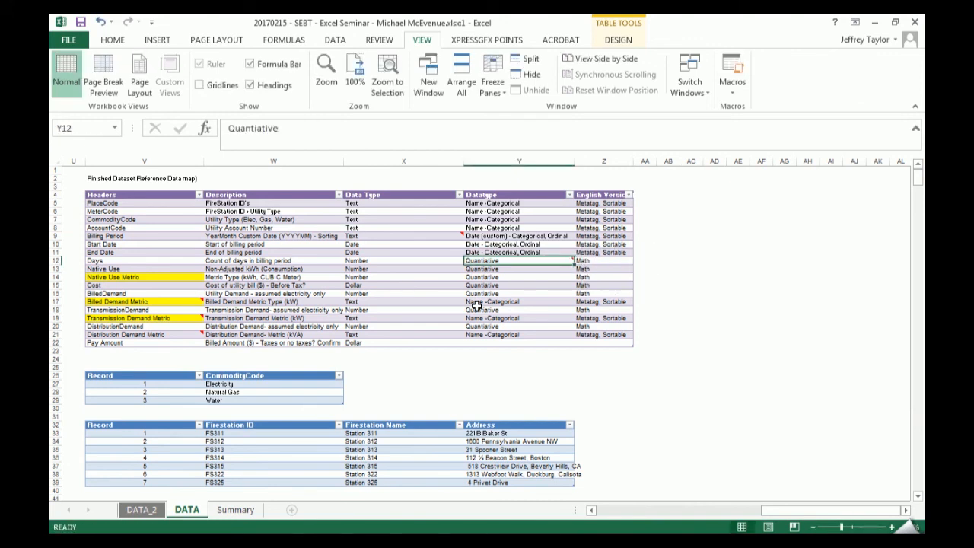
{"action": "key", "text": "Left"}
{"action": "key", "text": "Up"}
{"action": "key", "text": "Up"}
{"action": "key", "text": "Up"}
{"action": "key", "text": "shift+F2"}
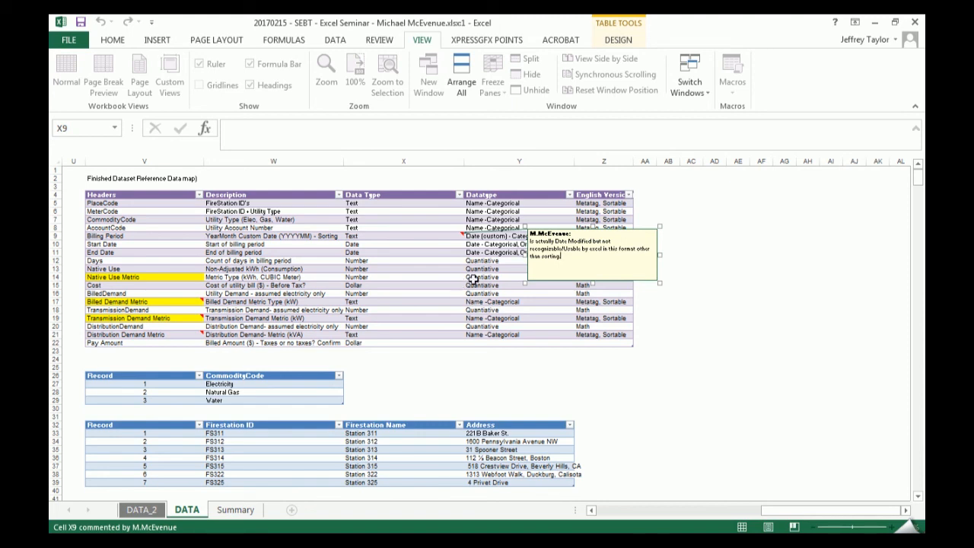
- Look through the Billing Period filter's values in the DATA sheet's billing table, and close the filter without applying it
{"action": "left_click_drag", "start_coordinate": [792, 511], "coordinate": [640, 515]}
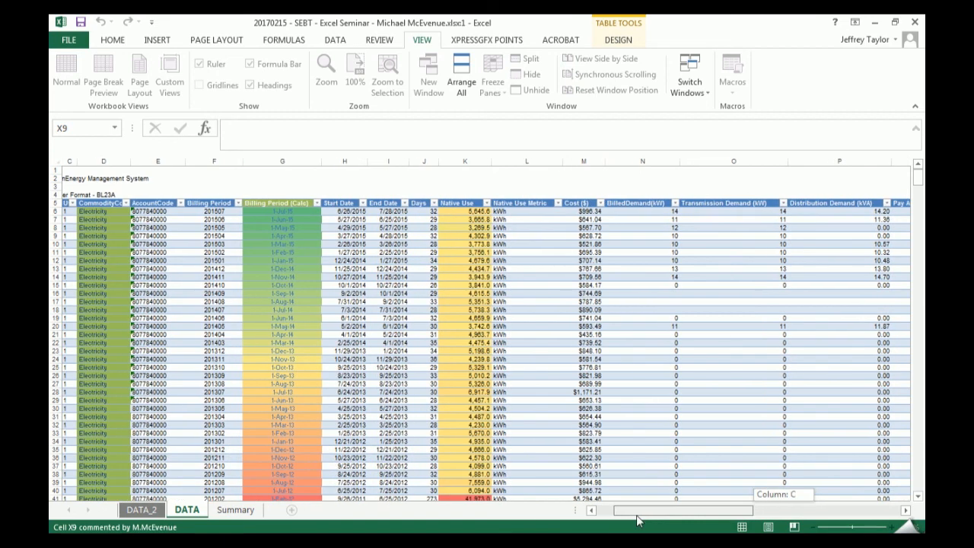
{"action": "left_click", "coordinate": [238, 203]}
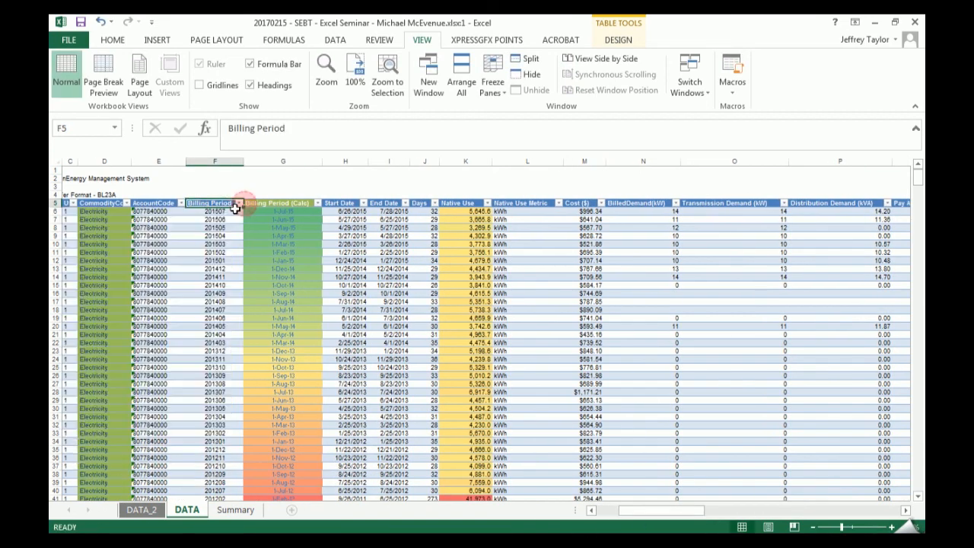
{"action": "left_click", "coordinate": [239, 203]}
{"action": "left_click_drag", "start_coordinate": [233, 352], "coordinate": [235, 373]}
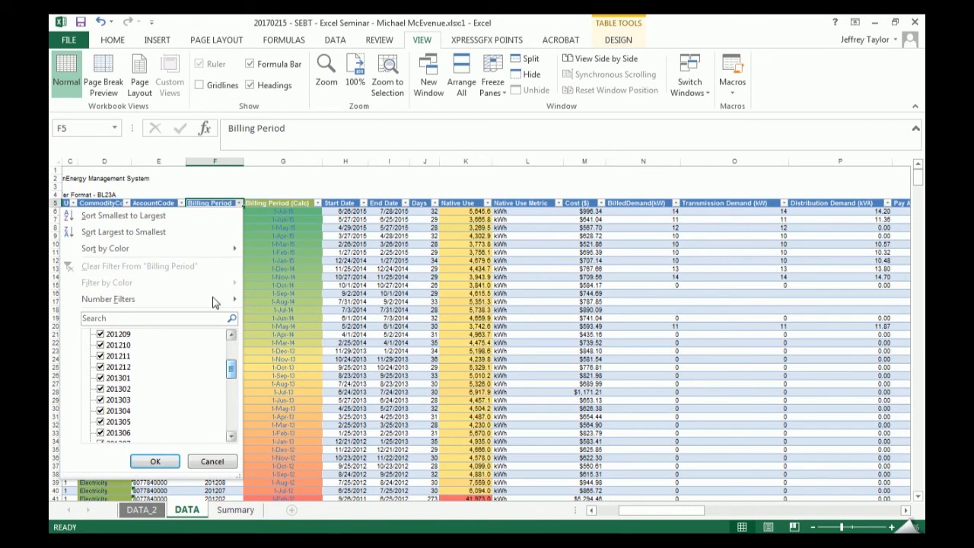
{"action": "left_click", "coordinate": [353, 229]}
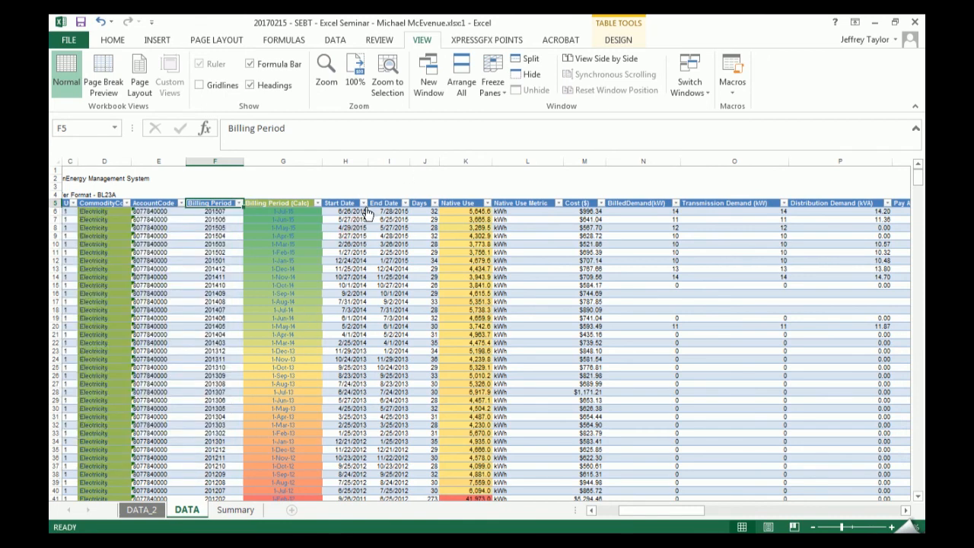
- Filter the billing table's Start Date column to show only 2015 records, and bring the table's first columns into view
{"action": "left_click", "coordinate": [363, 204]}
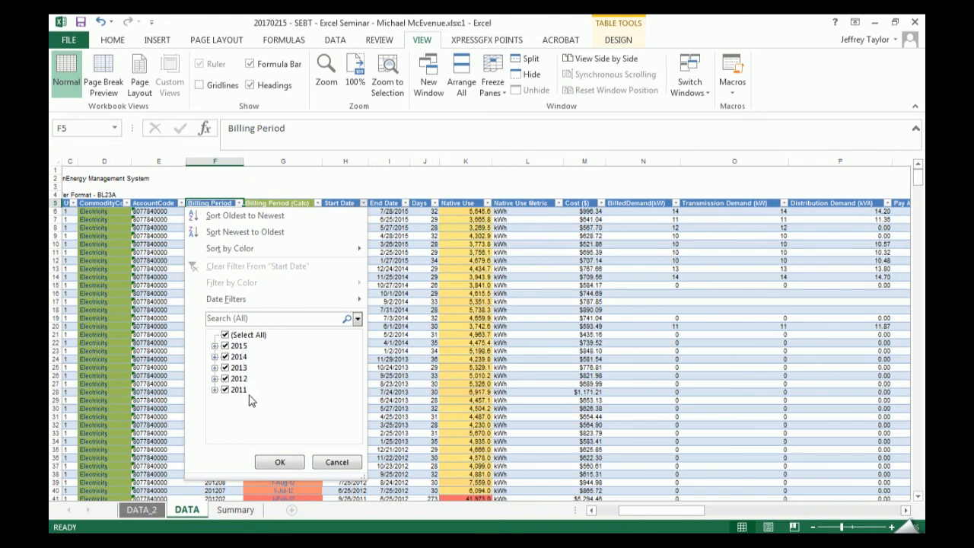
{"action": "left_click", "coordinate": [214, 346]}
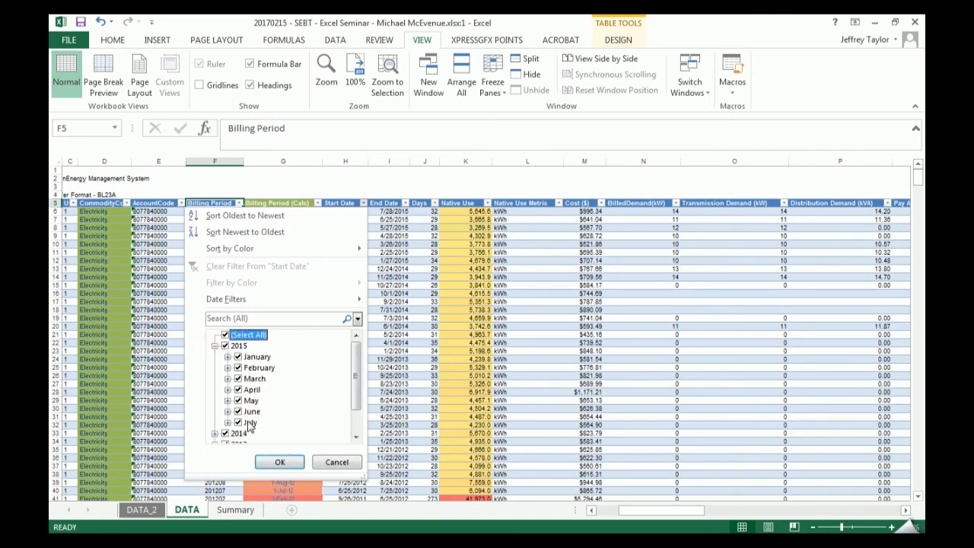
{"action": "left_click", "coordinate": [215, 347]}
{"action": "left_click", "coordinate": [224, 335]}
{"action": "left_click", "coordinate": [225, 346]}
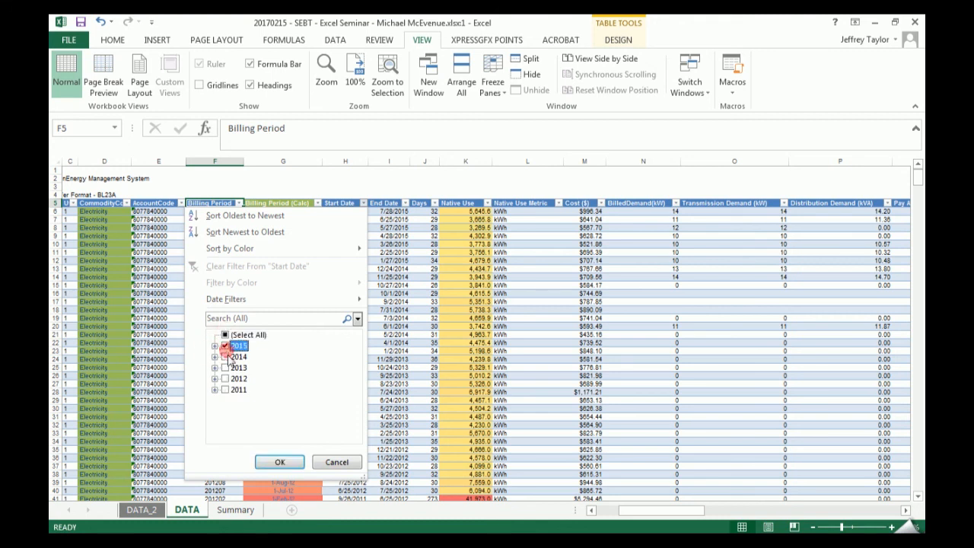
{"action": "left_click", "coordinate": [279, 461]}
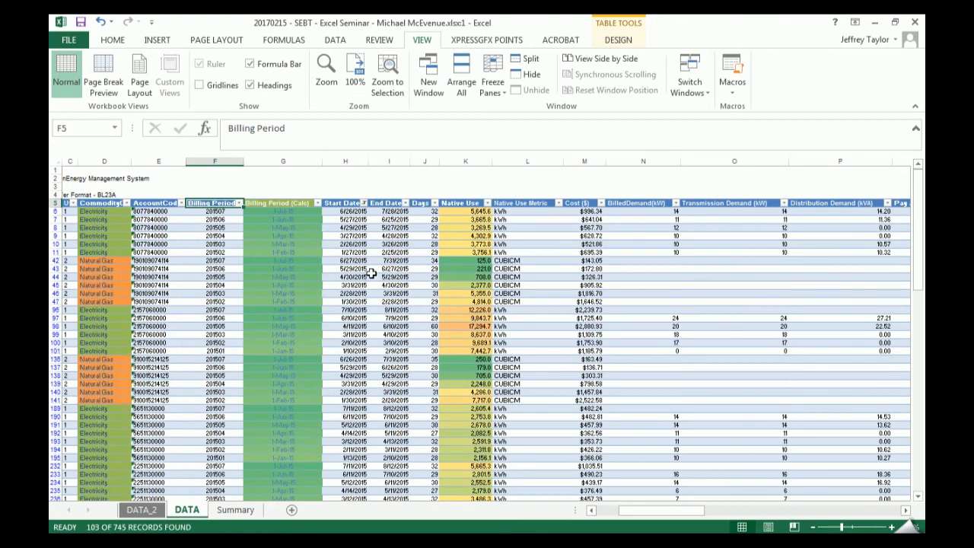
{"action": "left_click_drag", "start_coordinate": [642, 508], "coordinate": [588, 515]}
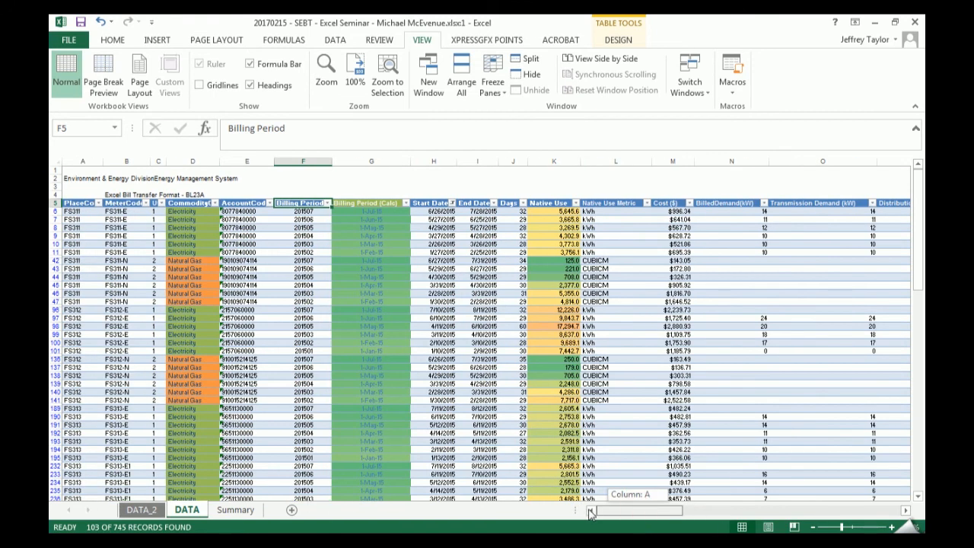
{"action": "left_click", "coordinate": [453, 203]}
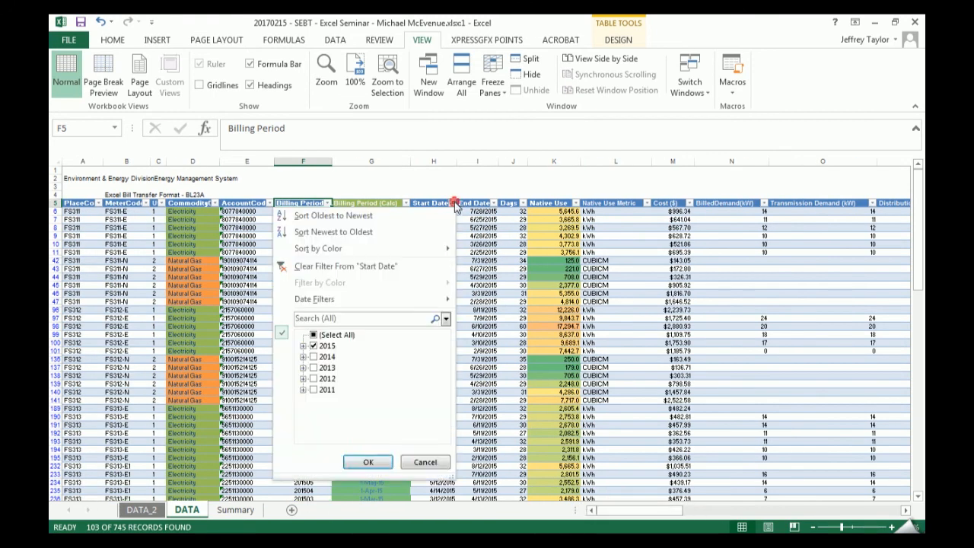
{"action": "left_click", "coordinate": [314, 336]}
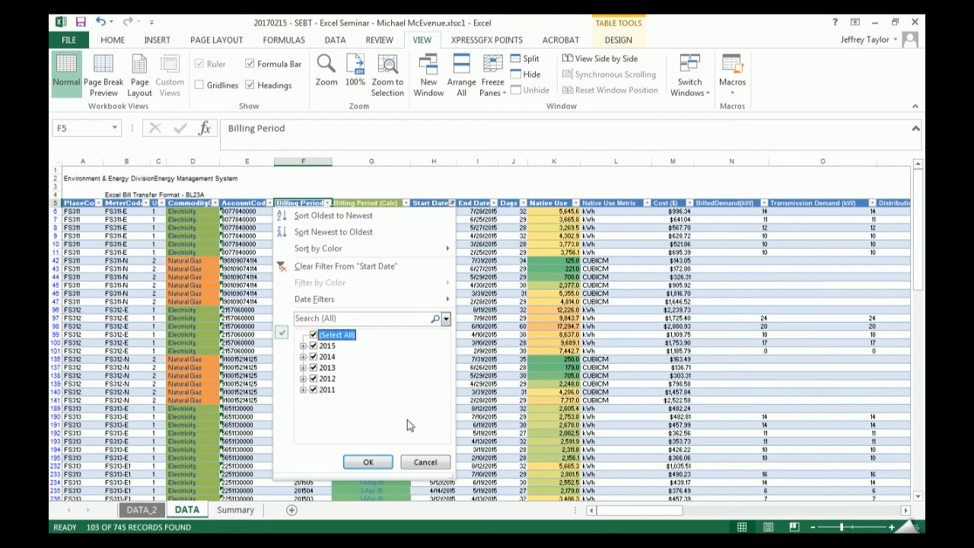
{"action": "left_click", "coordinate": [435, 460]}
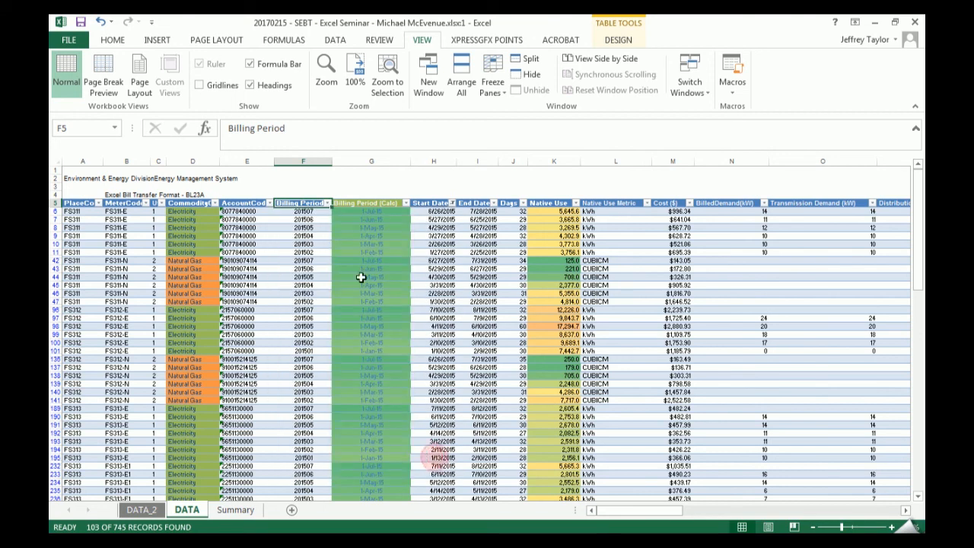
- Check which Billing Period values are available for the filtered 2015 records, and close the filter without applying changes
{"action": "left_click", "coordinate": [328, 204]}
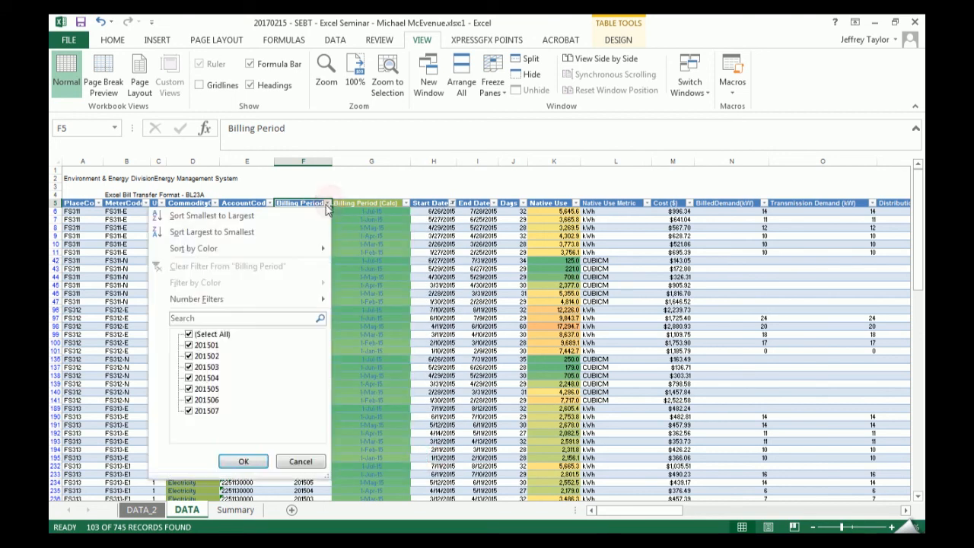
{"action": "left_click", "coordinate": [223, 392]}
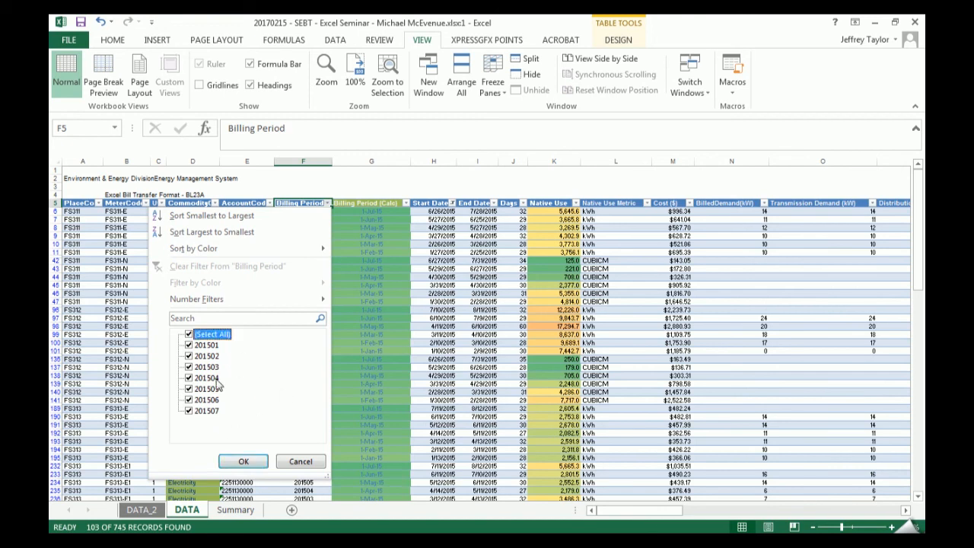
{"action": "left_click", "coordinate": [421, 325]}
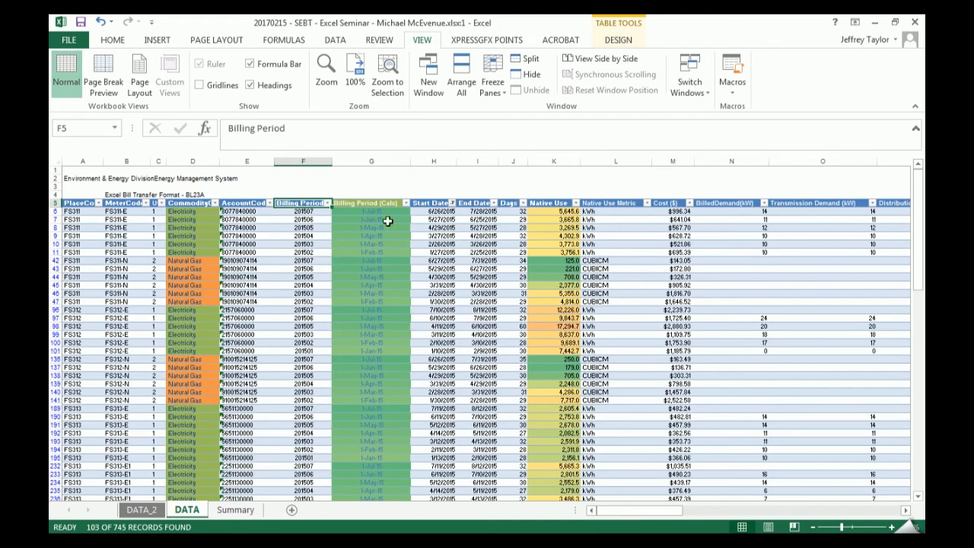
- Clear the filters from the DATA sheet's billing table
{"action": "left_click", "coordinate": [447, 219]}
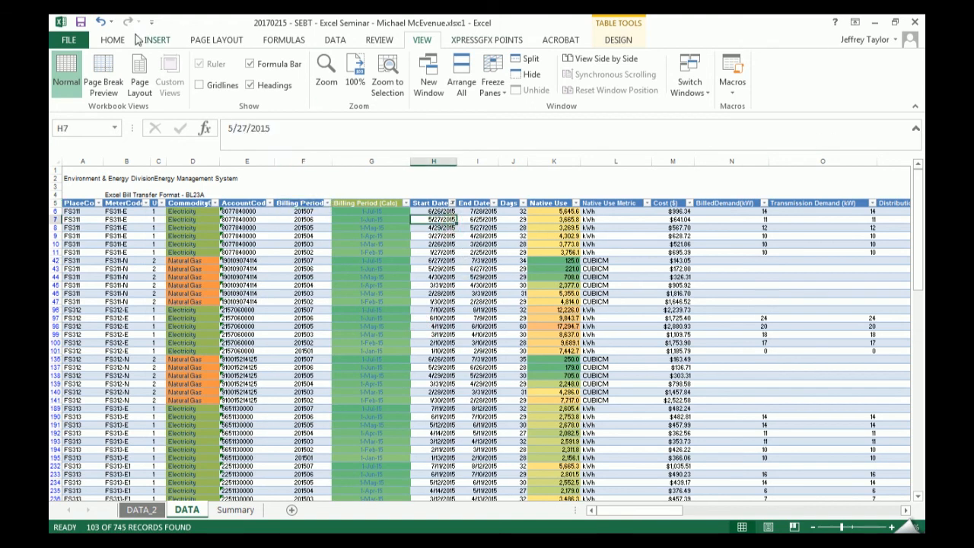
{"action": "left_click", "coordinate": [113, 39]}
{"action": "left_click", "coordinate": [823, 80]}
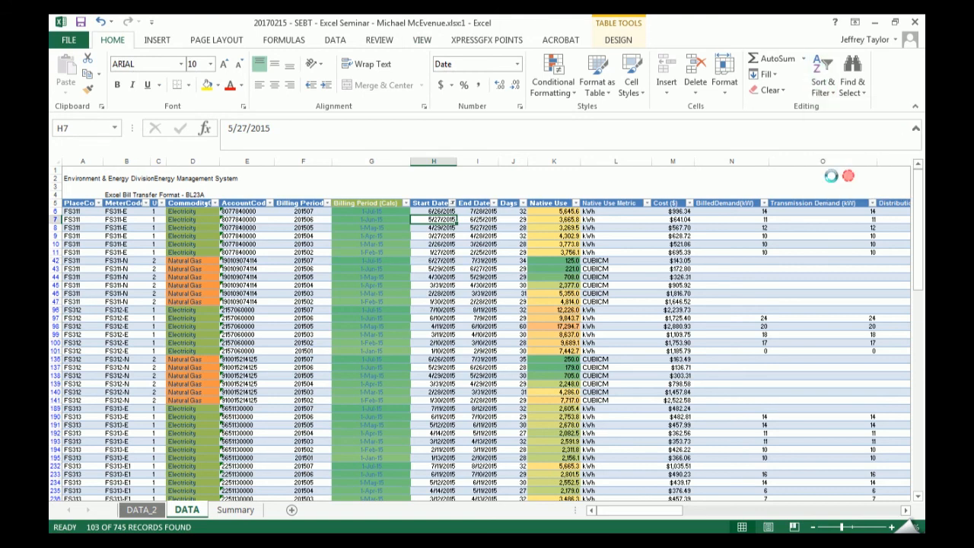
{"action": "left_click", "coordinate": [829, 173]}
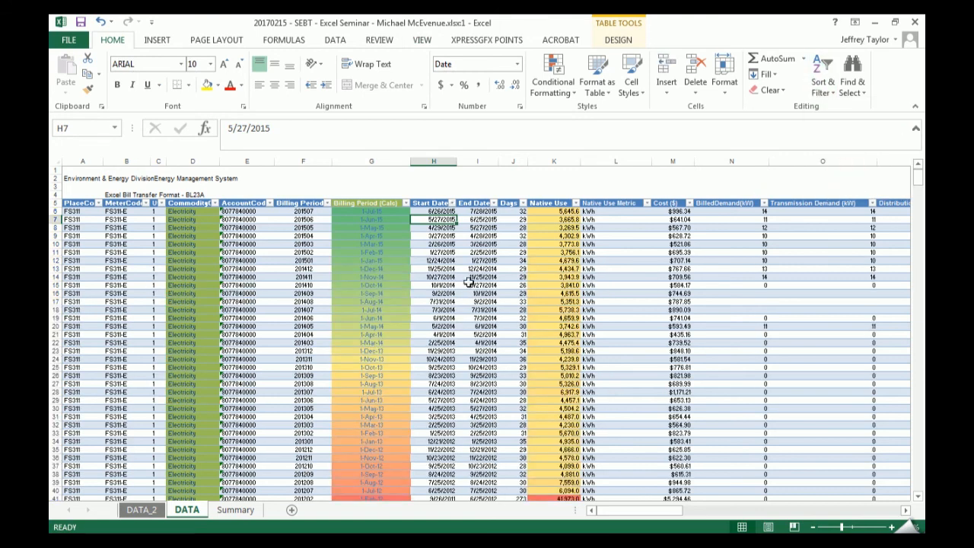
- Try the day-abbreviated month-year date format on all Start Date values in the billing table, and undo it
{"action": "left_click", "coordinate": [433, 197]}
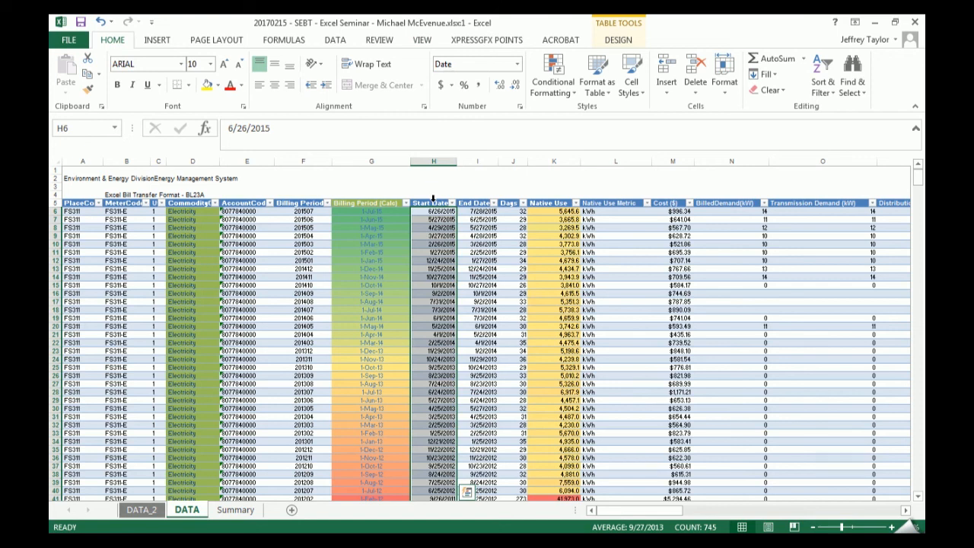
{"action": "key", "text": "ctrl+shift+3"}
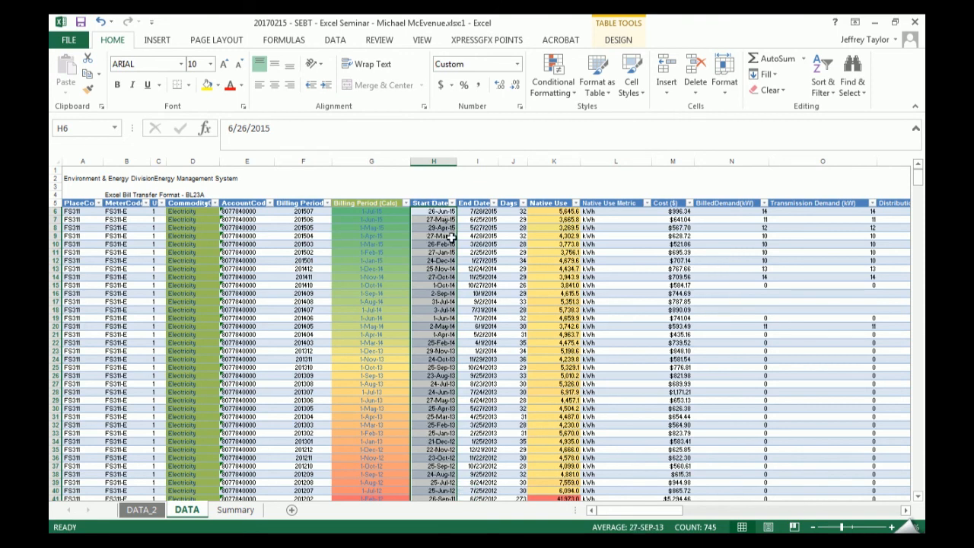
{"action": "key", "text": "ctrl+z"}
{"action": "key", "text": "ctrl+shift+3"}
{"action": "left_click", "coordinate": [433, 260]}
{"action": "key", "text": "ctrl+z"}
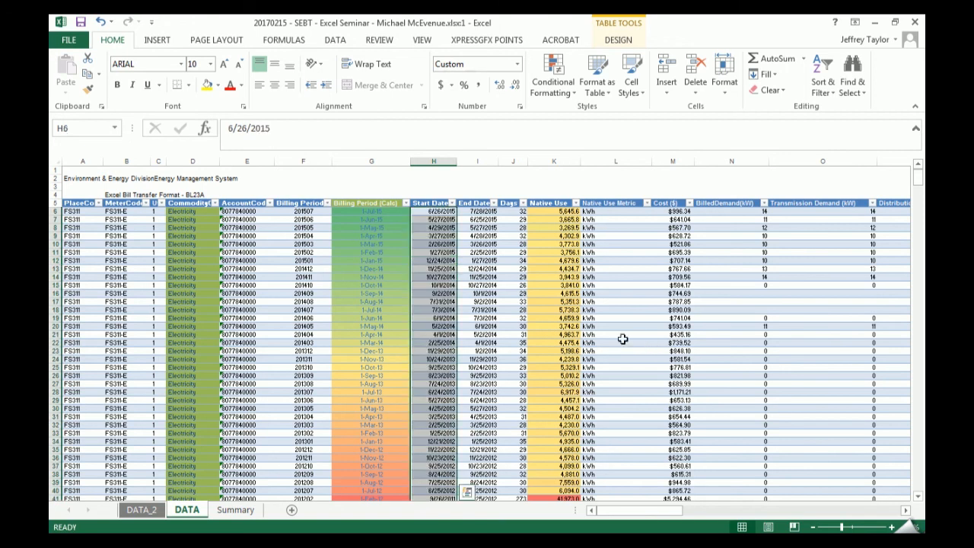
{"action": "left_click_drag", "start_coordinate": [662, 511], "coordinate": [662, 511]}
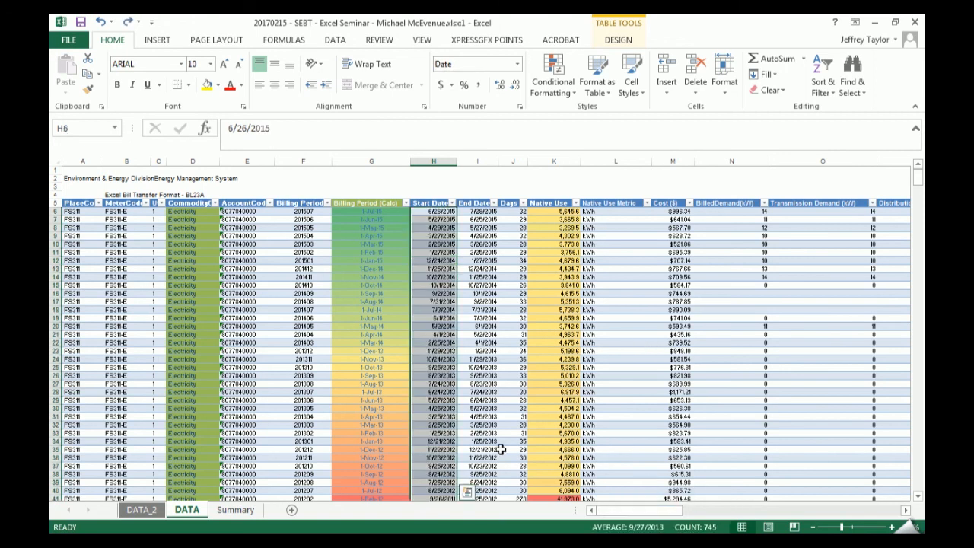
- Look at the DATA_2 header list, and bring up the finished dataset reference data map in the second workbook window, maximized
{"action": "left_click", "coordinate": [142, 510]}
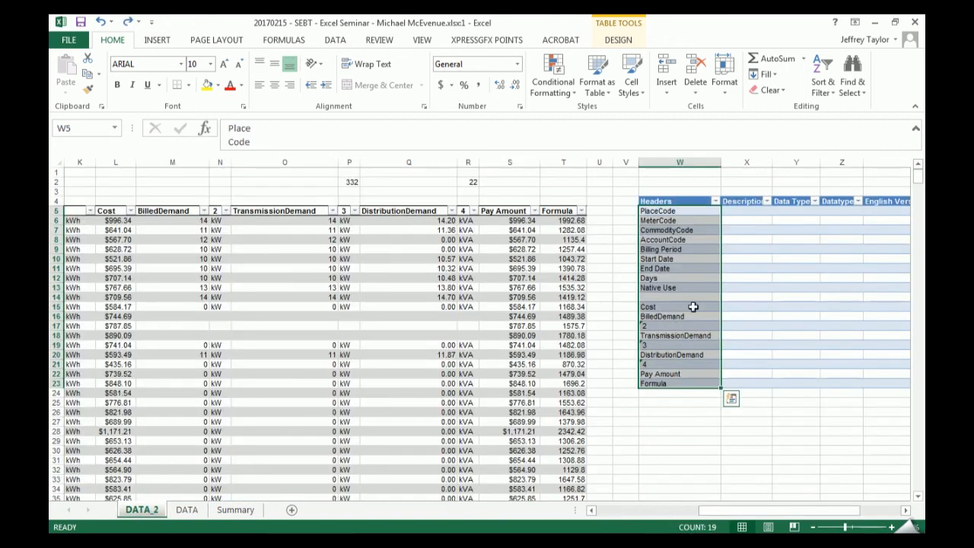
{"action": "left_click_drag", "start_coordinate": [743, 513], "coordinate": [801, 514]}
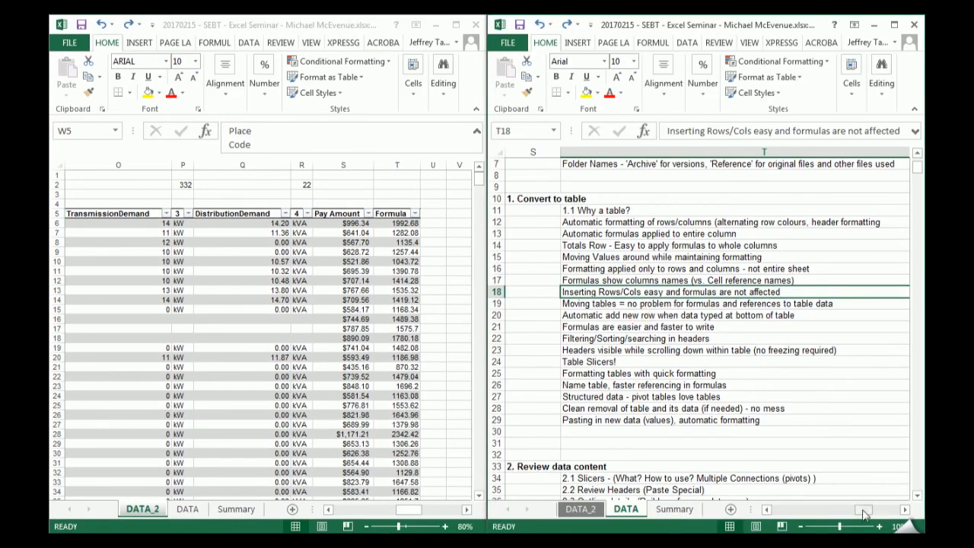
{"action": "left_click_drag", "start_coordinate": [864, 509], "coordinate": [881, 520]}
{"action": "scroll", "coordinate": [860, 304], "scroll_direction": "up", "scroll_amount": 2}
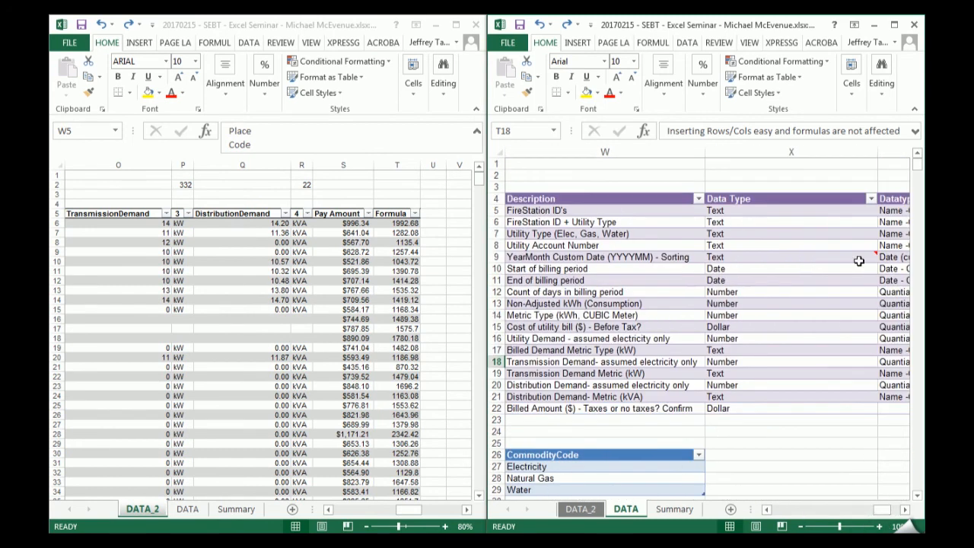
{"action": "left_click", "coordinate": [893, 24]}
{"action": "left_click_drag", "start_coordinate": [847, 510], "coordinate": [834, 509]}
{"action": "left_click", "coordinate": [381, 288]}
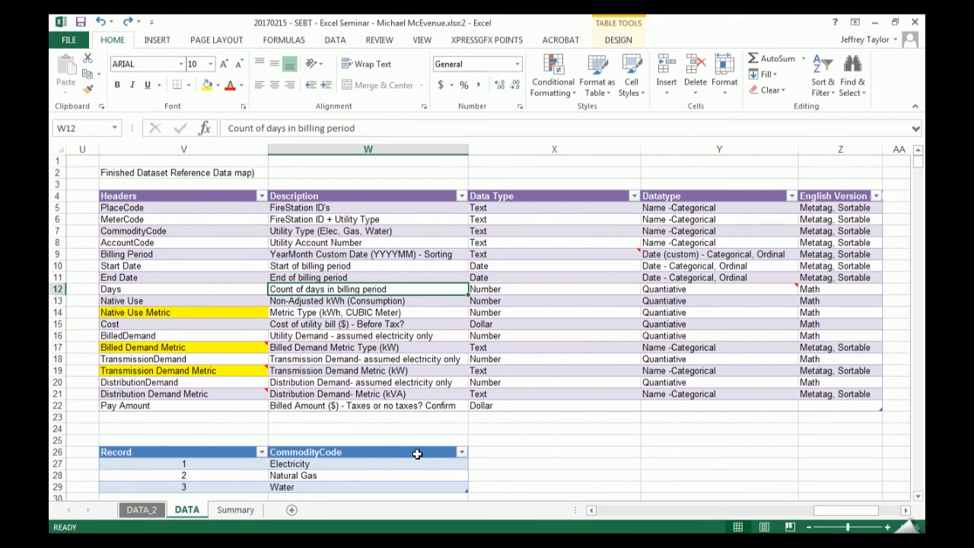
- Change the data map's description for Native Use to "Utility Consumption"
{"action": "key", "text": "Down"}
{"action": "key", "text": "Down"}
{"action": "key", "text": "Up"}
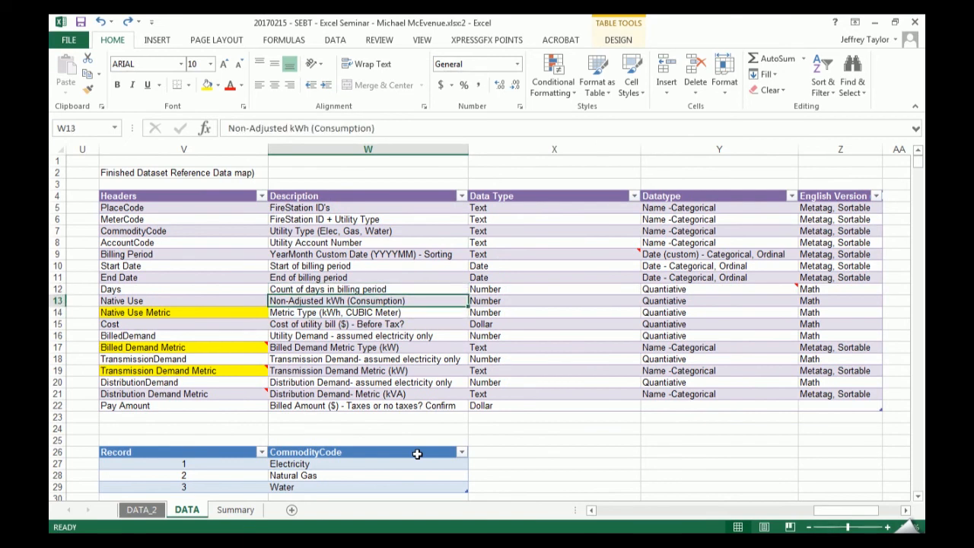
{"action": "key", "text": "F2"}
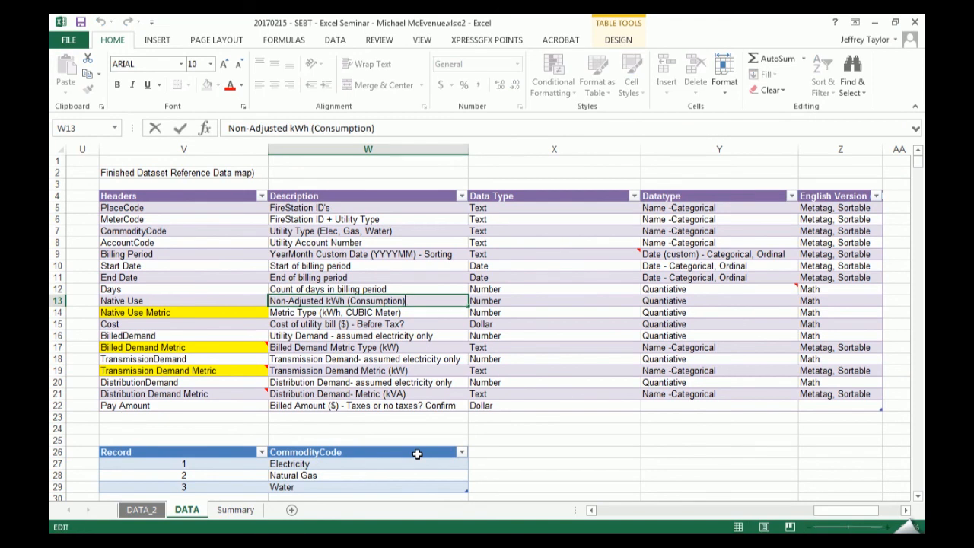
{"action": "key", "text": "ctrl+Left"}
{"action": "key", "text": "ctrl+Left"}
{"action": "key", "text": "ctrl+shift+Left"}
{"action": "key", "text": "Delete"}
{"action": "type", "text": "Utility"}
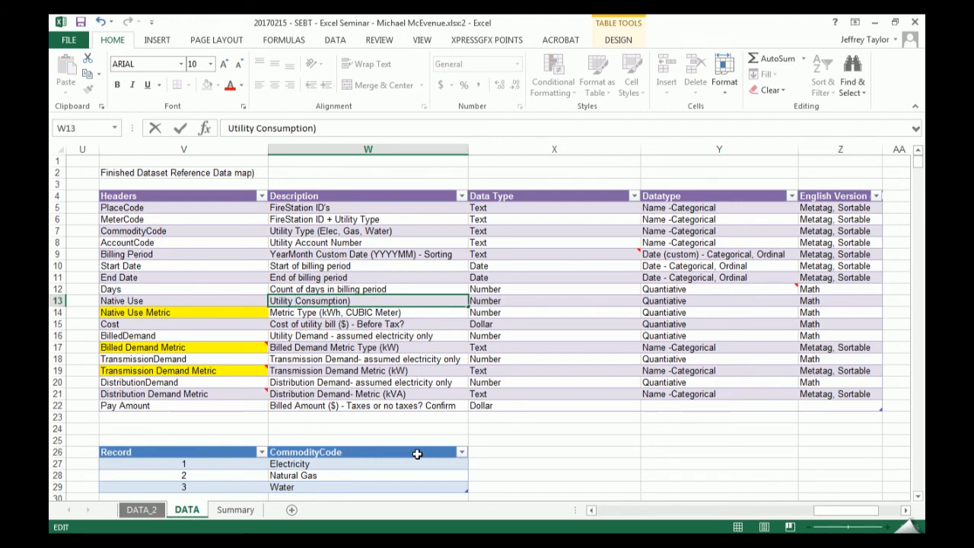
{"action": "scroll", "coordinate": [417, 454], "scroll_direction": "down", "scroll_amount": 10}
{"action": "scroll", "coordinate": [221, 450], "scroll_direction": "up", "scroll_amount": 8}
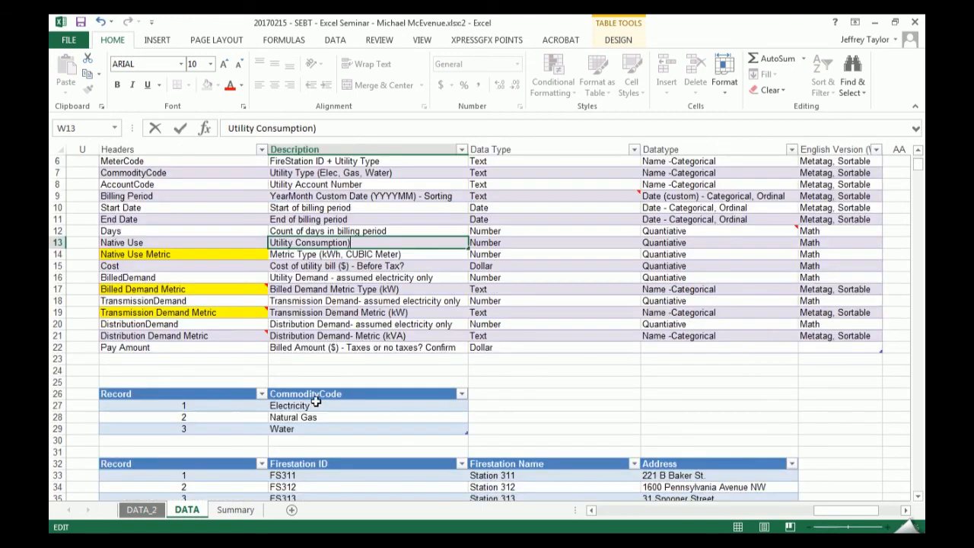
{"action": "key", "text": "Return"}
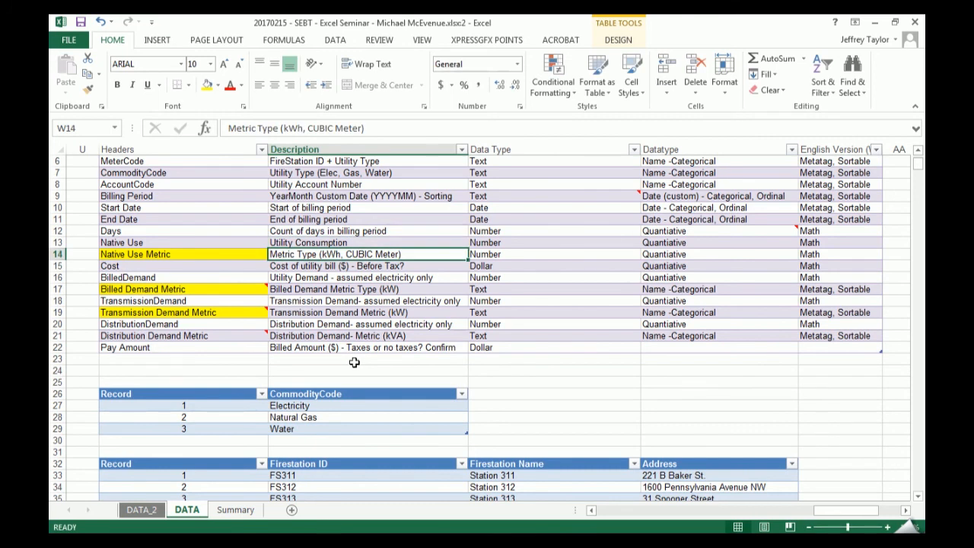
- Review the data map's Data Type and Datatype entries, and narrow the Data Type column
{"action": "scroll", "coordinate": [353, 362], "scroll_direction": "up", "scroll_amount": 2}
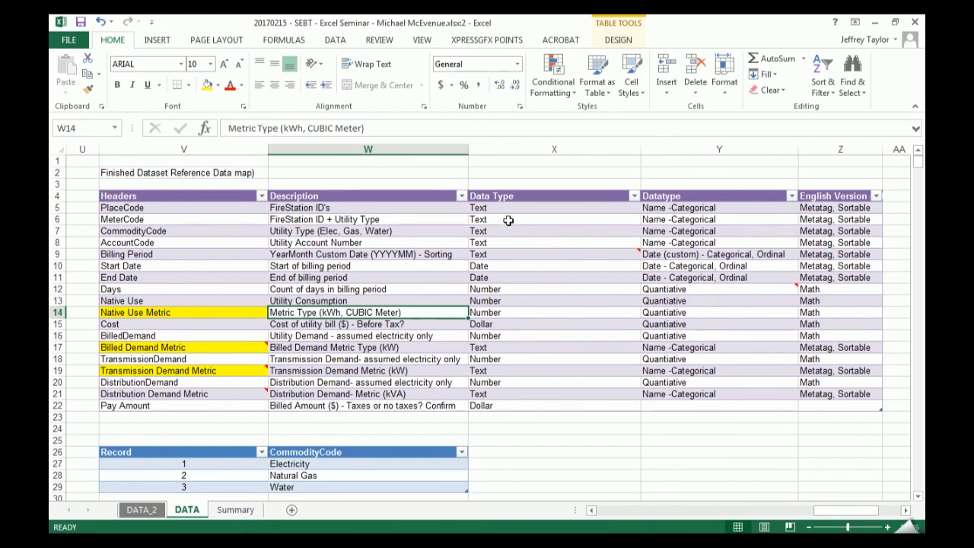
{"action": "left_click", "coordinate": [532, 208]}
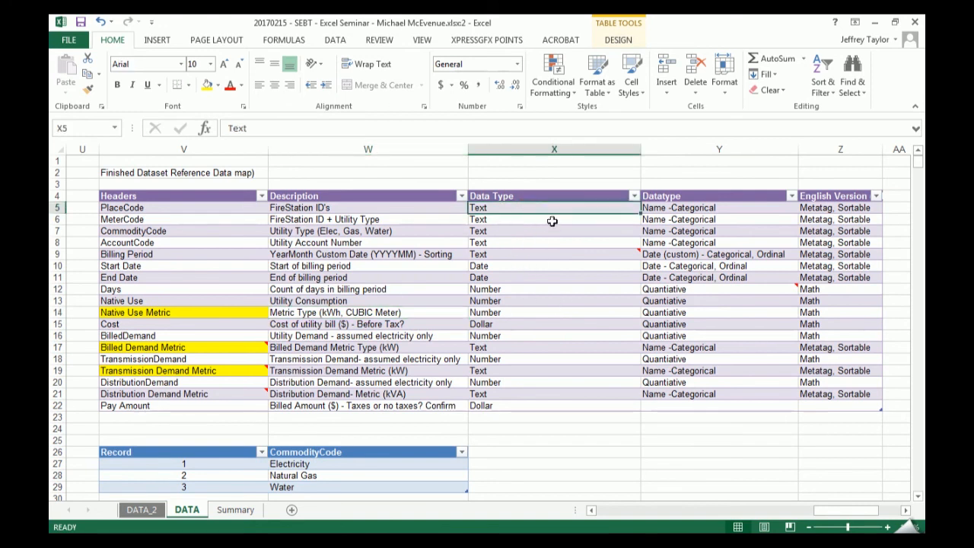
{"action": "left_click_drag", "start_coordinate": [539, 267], "coordinate": [532, 325]}
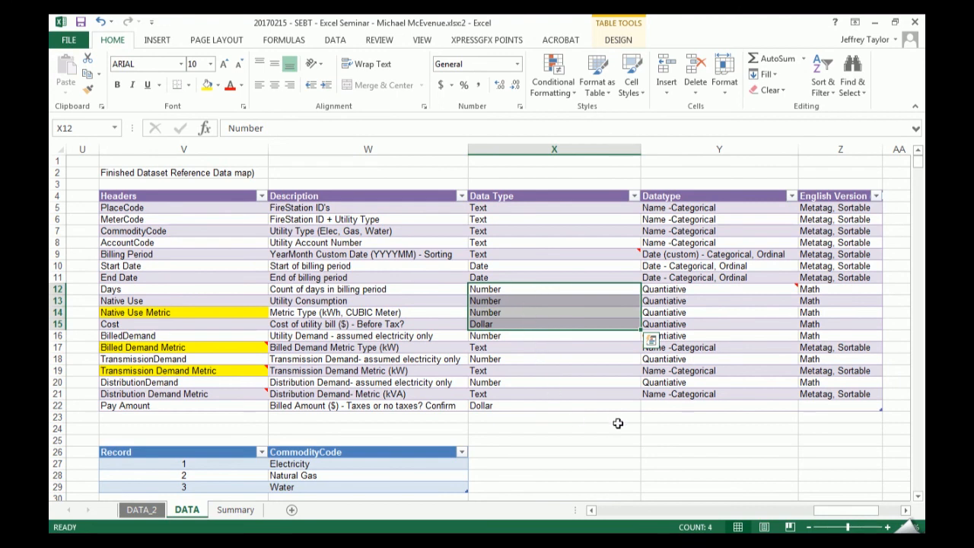
{"action": "left_click_drag", "start_coordinate": [641, 150], "coordinate": [573, 151]}
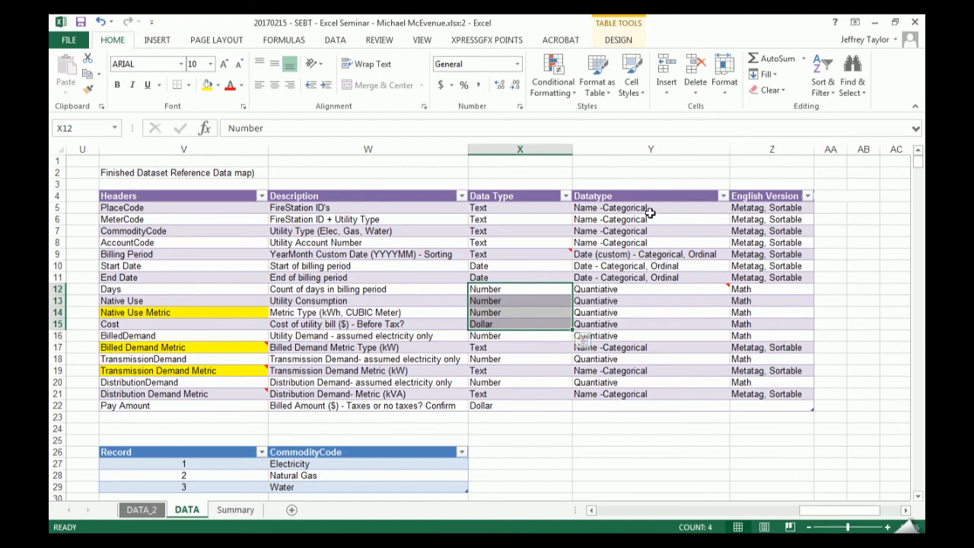
{"action": "left_click", "coordinate": [623, 417]}
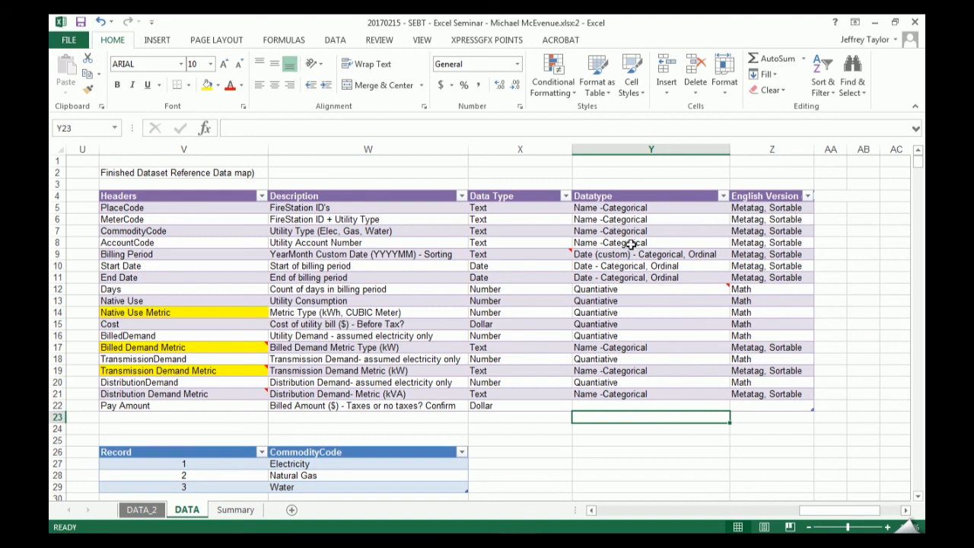
{"action": "left_click_drag", "start_coordinate": [604, 291], "coordinate": [681, 340]}
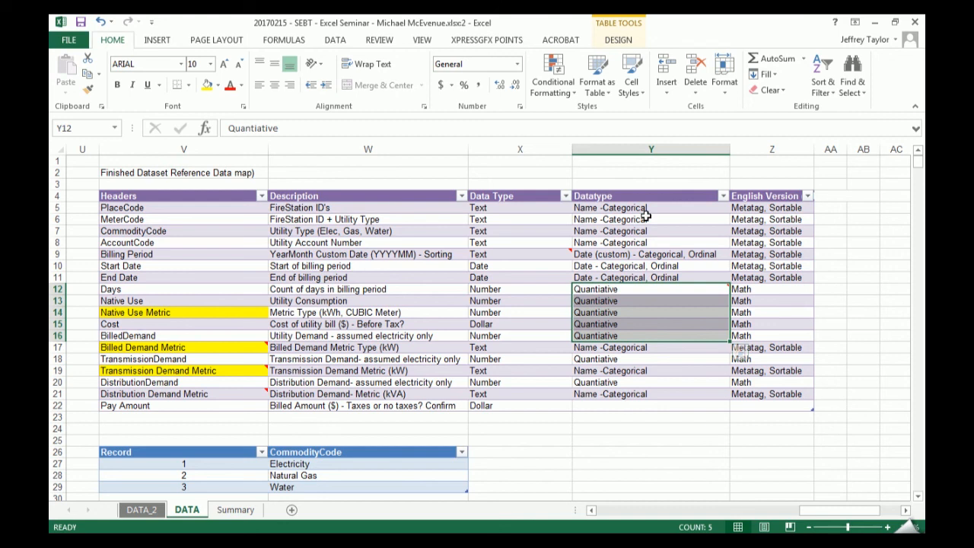
- Fit the width of the "English Version (What its used for)" column to its header, and review its Math and Metatag entries
{"action": "left_click", "coordinate": [785, 196]}
{"action": "double_click", "coordinate": [813, 149]}
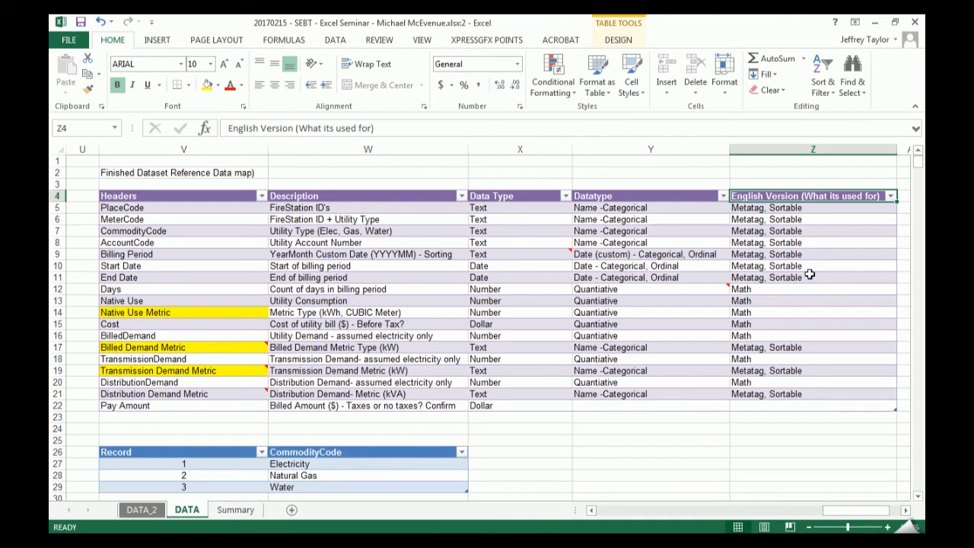
{"action": "left_click_drag", "start_coordinate": [763, 292], "coordinate": [767, 357]}
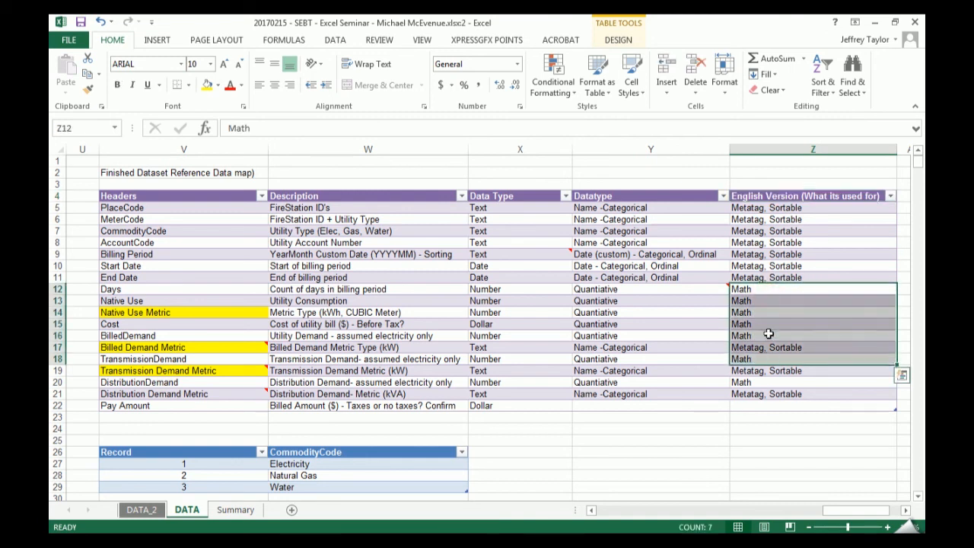
{"action": "left_click_drag", "start_coordinate": [773, 210], "coordinate": [761, 391]}
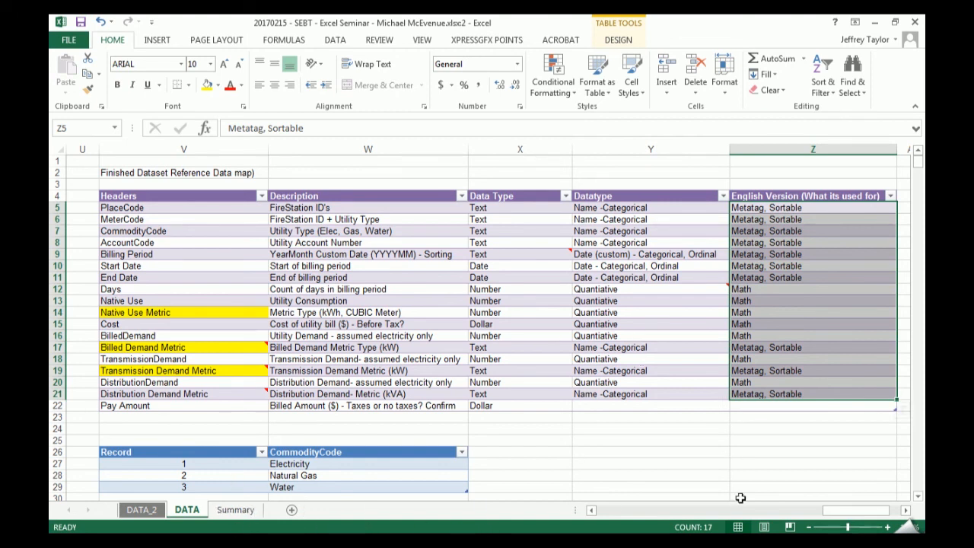
- Place the two workbook windows side by side, and compare the blank and numbered headers in the DATA_2 list with the data map
{"action": "left_click", "coordinate": [204, 317]}
{"action": "key", "text": "super+Right"}
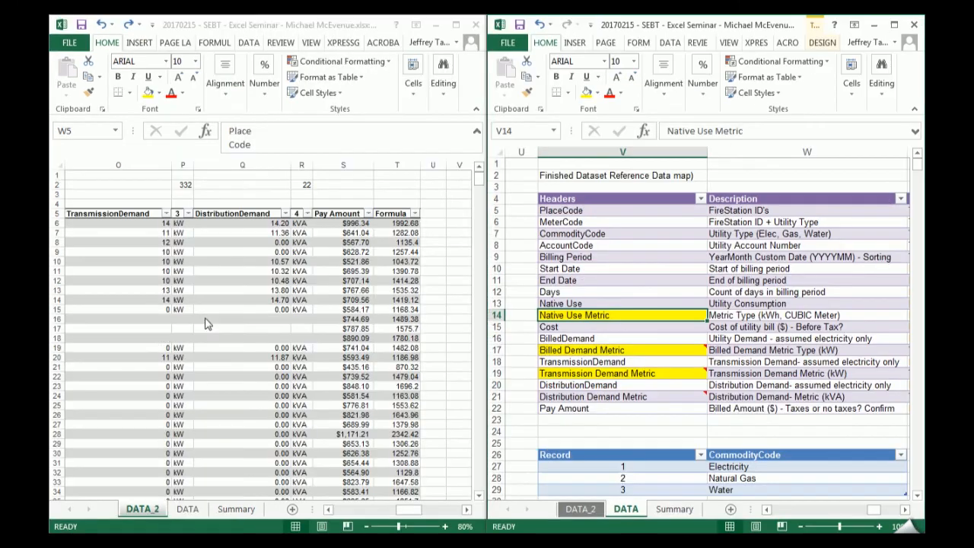
{"action": "left_click", "coordinate": [188, 338]}
{"action": "left_click_drag", "start_coordinate": [411, 509], "coordinate": [434, 515]}
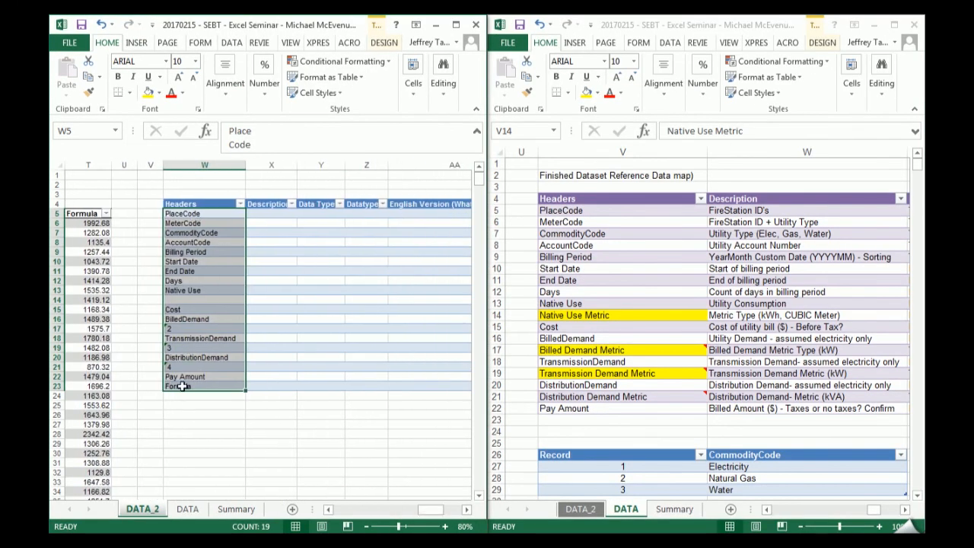
{"action": "left_click", "coordinate": [183, 301]}
{"action": "left_click", "coordinate": [188, 328]}
{"action": "left_click", "coordinate": [195, 357]}
{"action": "left_click", "coordinate": [195, 367]}
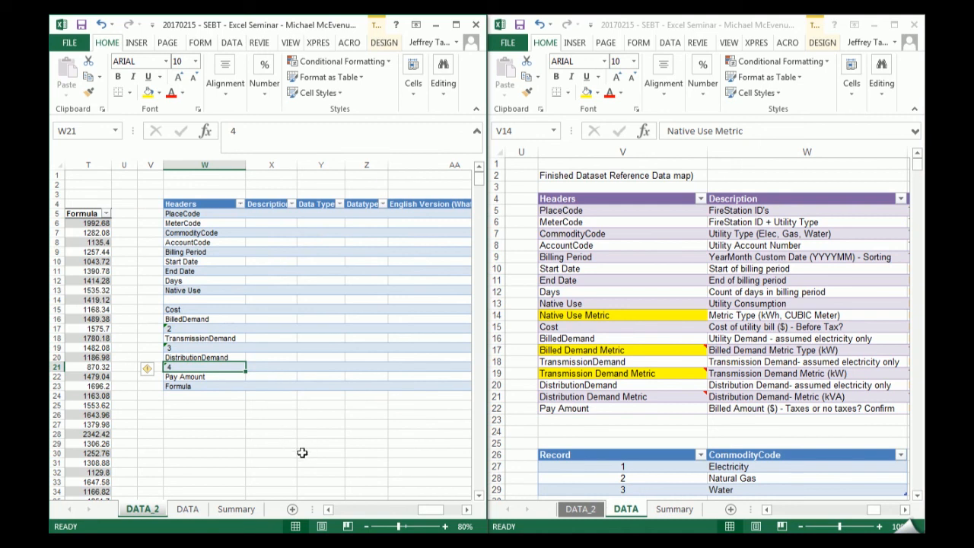
- Maximize the DATA_2 window and replace the billing table's column header "3" with a copy of the Transmission Demand header
{"action": "left_click", "coordinate": [454, 25]}
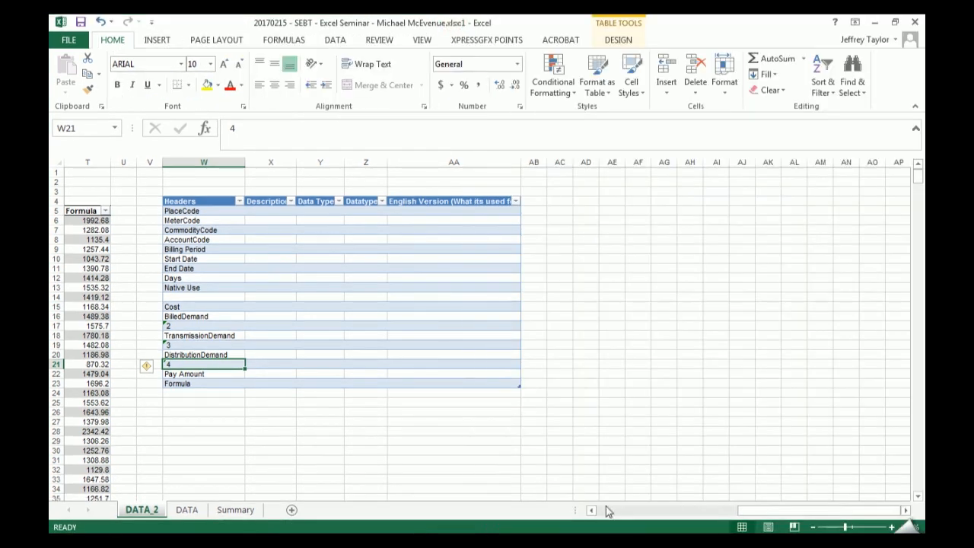
{"action": "left_click_drag", "start_coordinate": [821, 510], "coordinate": [681, 515]}
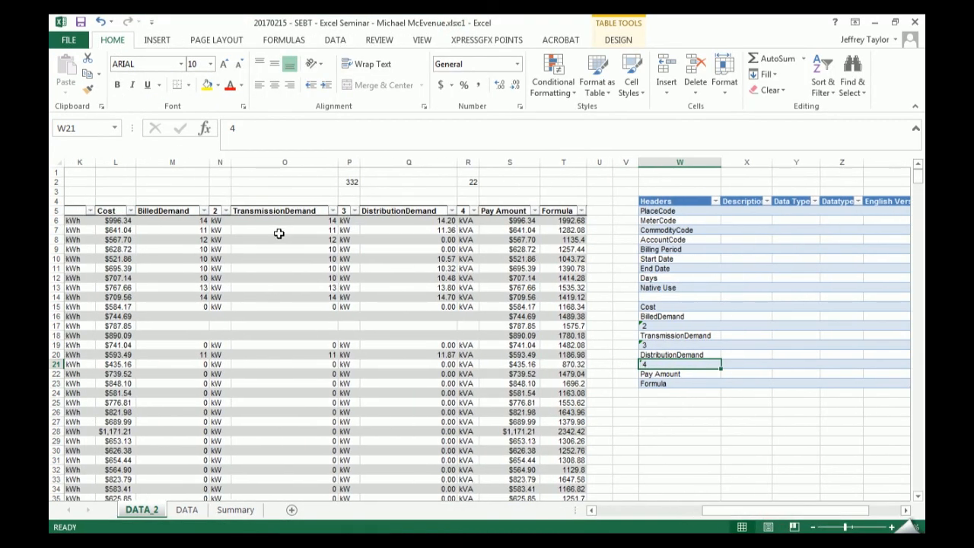
{"action": "left_click", "coordinate": [340, 163]}
{"action": "left_click", "coordinate": [357, 164]}
{"action": "left_click", "coordinate": [343, 210]}
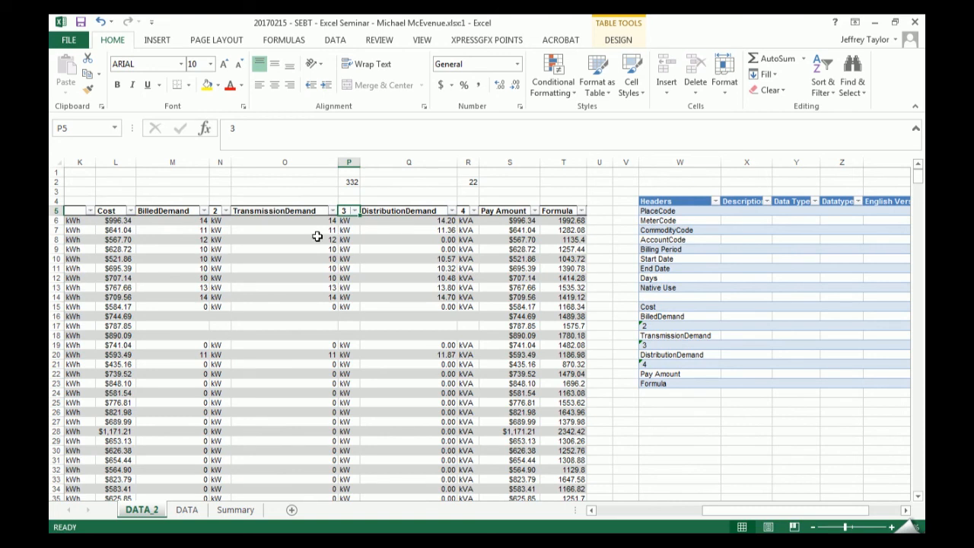
{"action": "type", "text": "Transmission Demand2"}
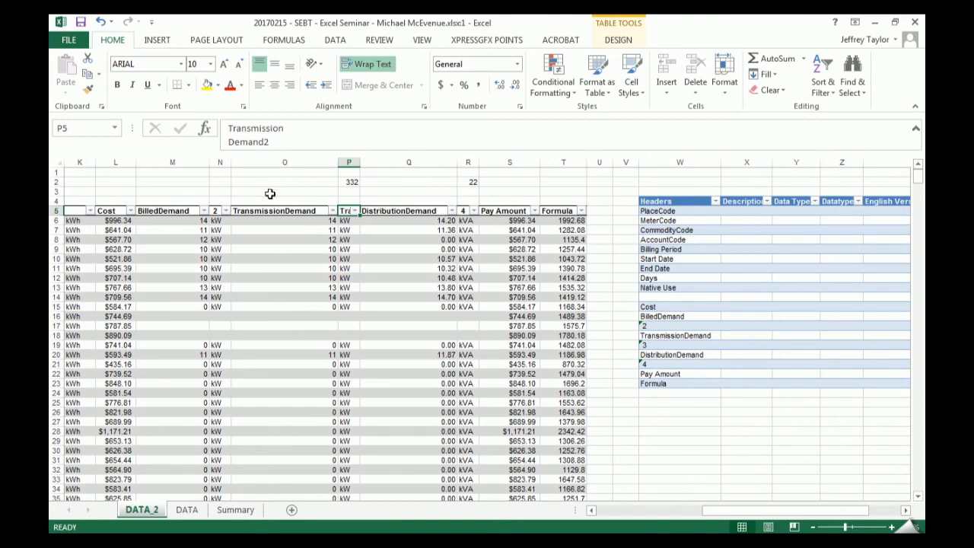
- Widen the copied header's column and replace its line break with a space, making it "Transmission Demand2"
{"action": "left_click_drag", "start_coordinate": [375, 162], "coordinate": [446, 162]}
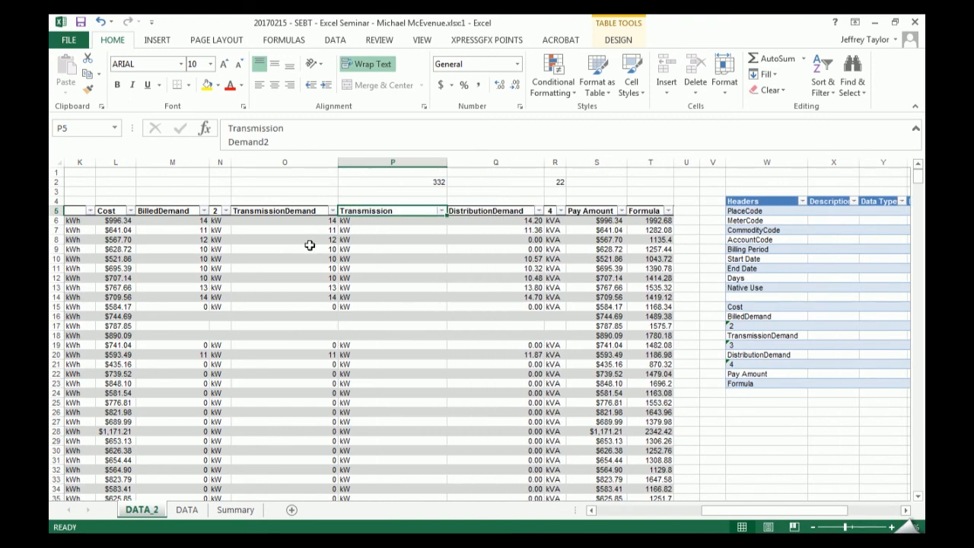
{"action": "left_click", "coordinate": [302, 130]}
{"action": "key", "text": "Delete"}
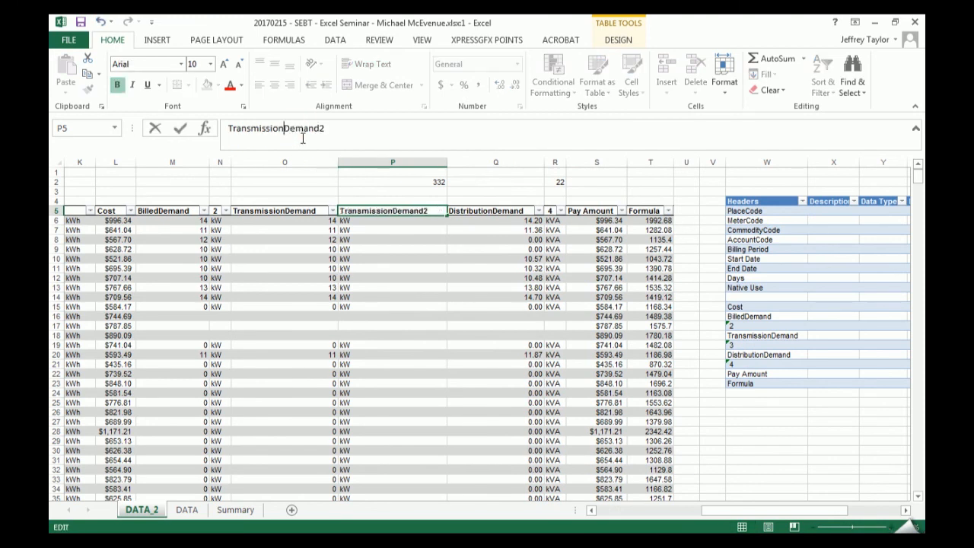
{"action": "key", "text": "Return"}
- Replace the line break in the original Transmission Demand header with a space
{"action": "key", "text": "Up"}
{"action": "key", "text": "Left"}
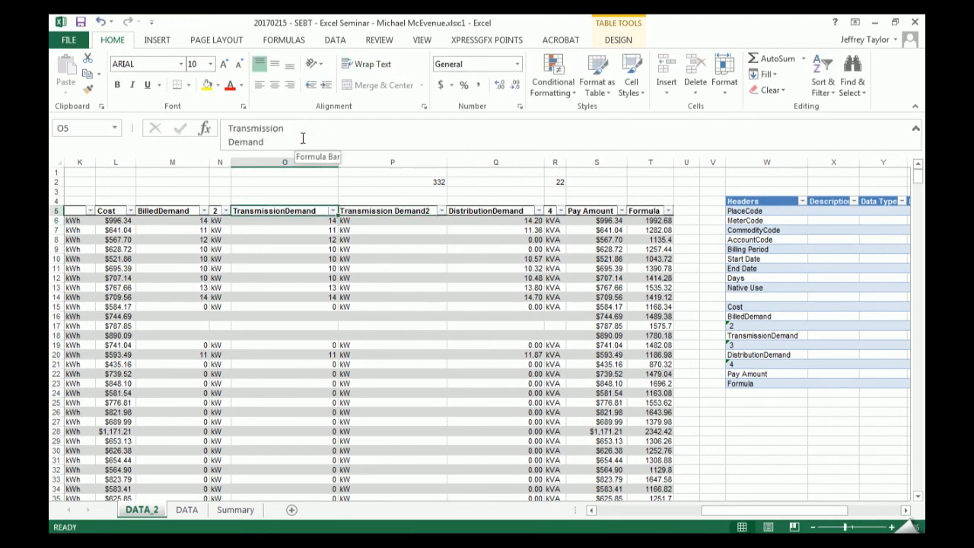
{"action": "left_click", "coordinate": [320, 128]}
{"action": "key", "text": "Delete"}
{"action": "key", "text": "Return"}
{"action": "key", "text": "Up"}
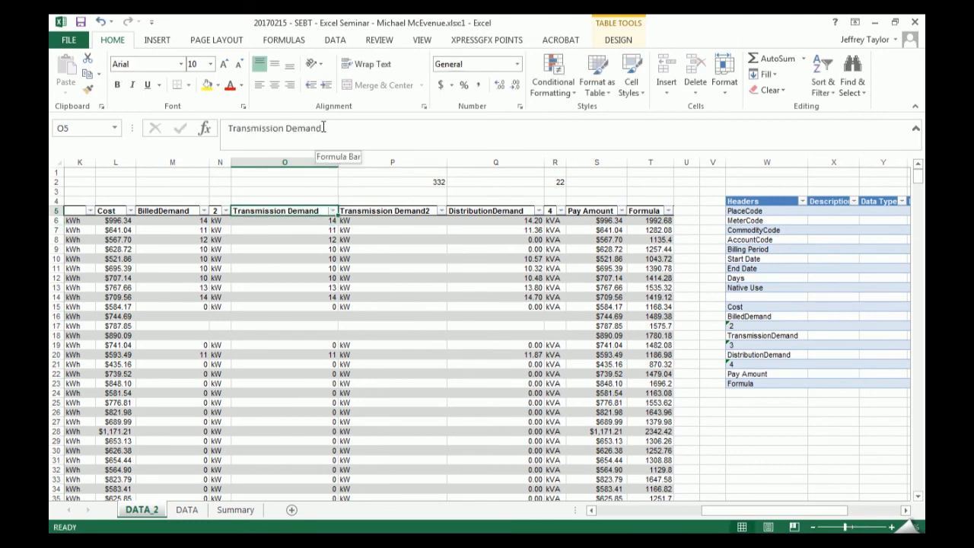
- Try pasting the Transmission Demand2 header over the DistributionDemand header, and undo both the paste and the preceding header edit
{"action": "key", "text": "Right"}
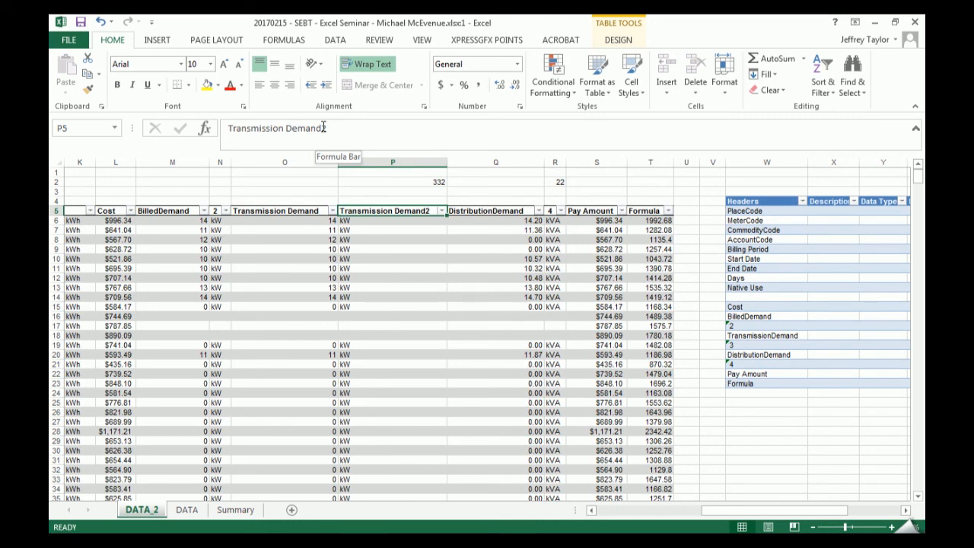
{"action": "key", "text": "Right"}
{"action": "type", "text": "Transmission Demand2"}
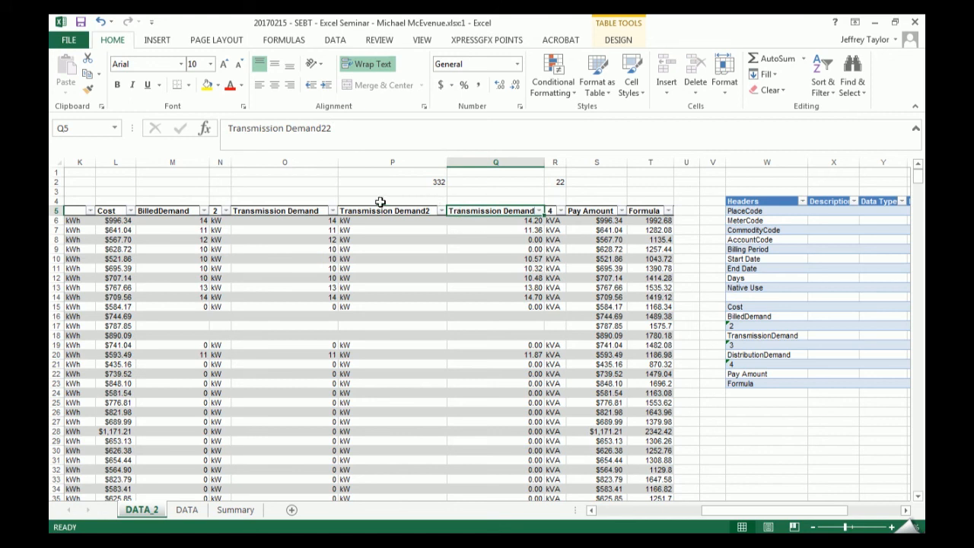
{"action": "key", "text": "ctrl+z"}
{"action": "key", "text": "ctrl+z"}
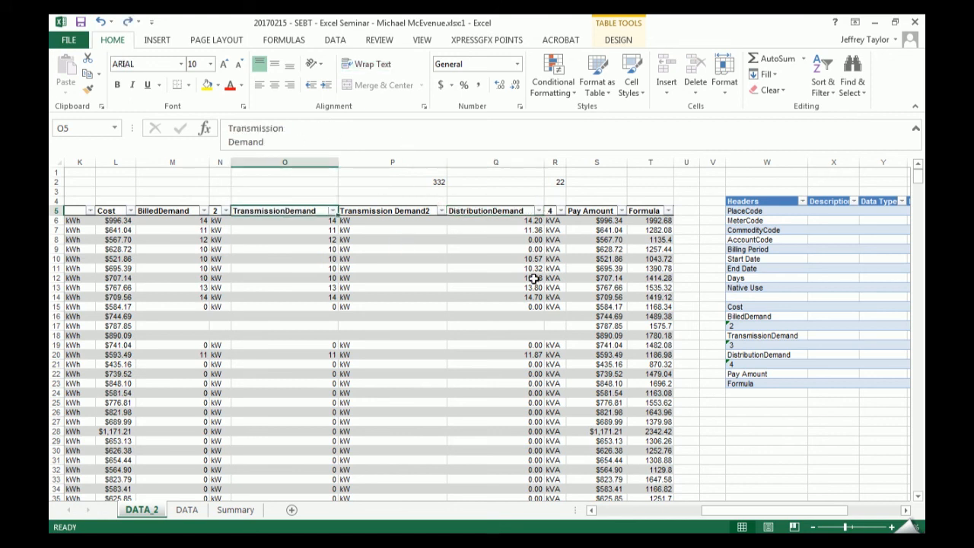
- Review the full header list beside the DATA_2 billing table, and look over the columns further along on the DATA sheet
{"action": "left_click", "coordinate": [718, 287]}
{"action": "left_click", "coordinate": [773, 212]}
{"action": "left_click_drag", "start_coordinate": [773, 212], "coordinate": [776, 383]}
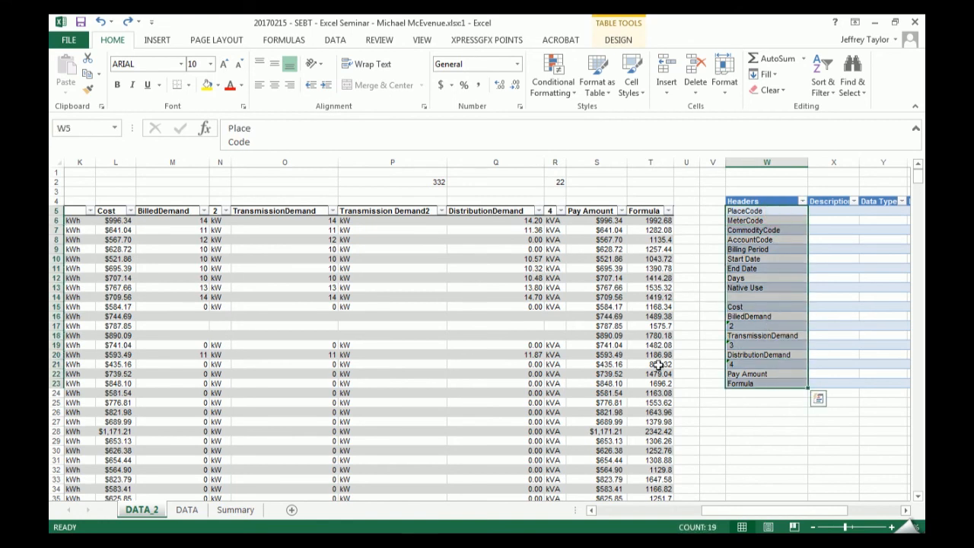
{"action": "left_click", "coordinate": [186, 508]}
{"action": "left_click_drag", "start_coordinate": [673, 511], "coordinate": [783, 510]}
{"action": "left_click_drag", "start_coordinate": [451, 204], "coordinate": [457, 294]}
{"action": "left_click", "coordinate": [453, 269]}
{"action": "left_click", "coordinate": [454, 278]}
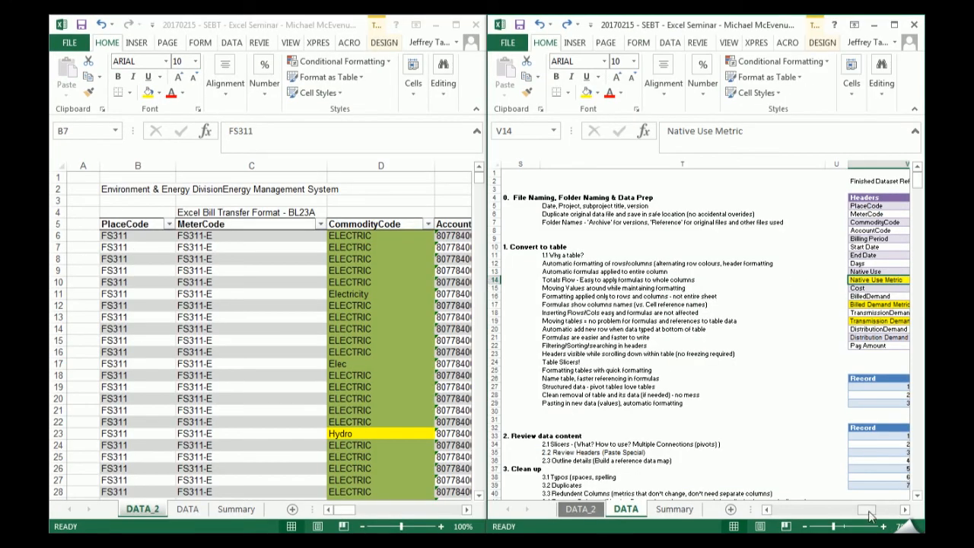
- Show the reference data map beside the DATA_2 billing table, and go to the table's Billing Period header
{"action": "left_click_drag", "start_coordinate": [863, 516], "coordinate": [876, 510]}
{"action": "left_click", "coordinate": [367, 308]}
{"action": "key", "text": "Up"}
{"action": "key", "text": "Up"}
{"action": "key", "text": "Up"}
{"action": "key", "text": "Up"}
{"action": "key", "text": "Up"}
{"action": "key", "text": "Up"}
{"action": "key", "text": "Up"}
{"action": "key", "text": "Right"}
{"action": "key", "text": "Right"}
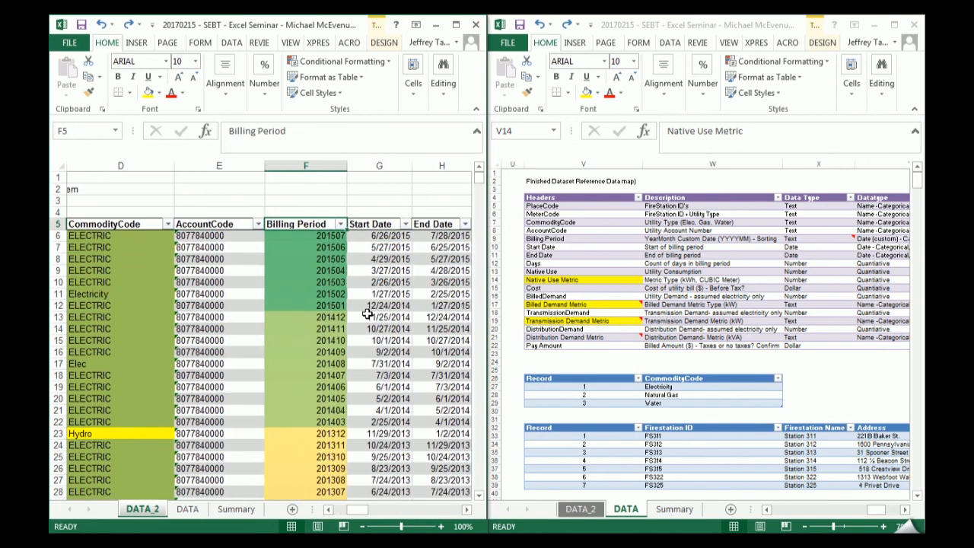
- Look over the Billing Period column and the DATA_2 table headers from Start Date through Native Use
{"action": "key", "text": "ctrl+Down"}
{"action": "key", "text": "ctrl+Up"}
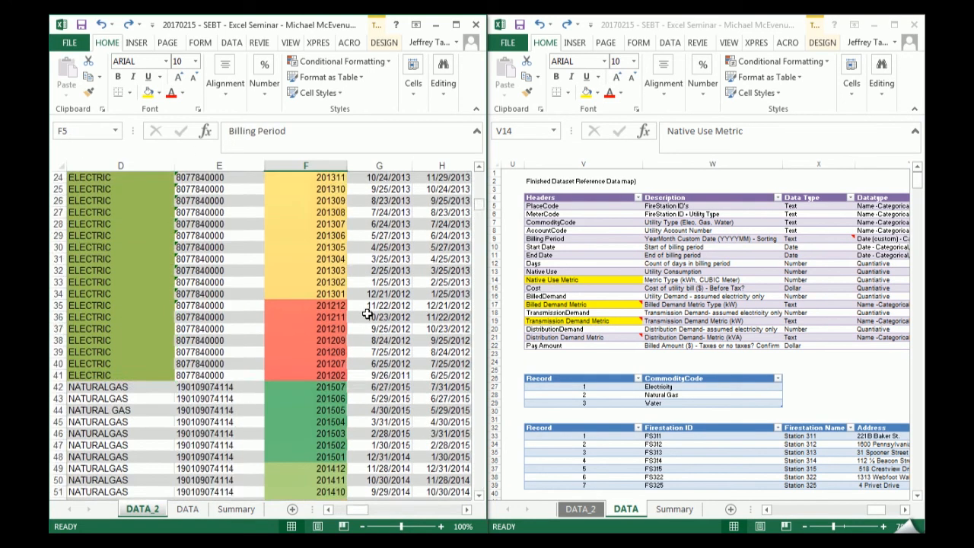
{"action": "key", "text": "ctrl+Left"}
{"action": "key", "text": "Right"}
{"action": "key", "text": "Right"}
{"action": "key", "text": "Right"}
{"action": "key", "text": "Right"}
{"action": "key", "text": "Right"}
{"action": "key", "text": "Right"}
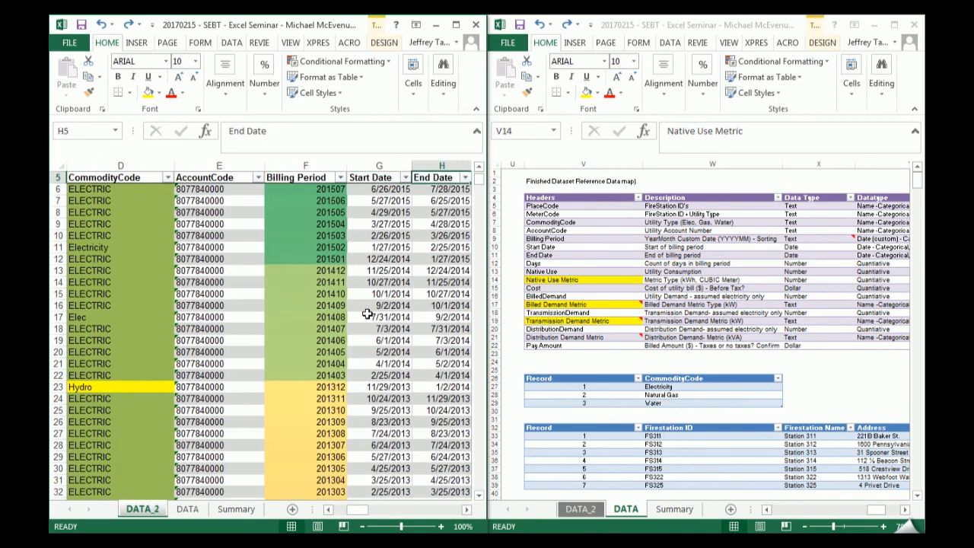
{"action": "key", "text": "Right"}
{"action": "key", "text": "Right"}
{"action": "key", "text": "Right"}
{"action": "key", "text": "Left"}
- Compare the data map's Native Use and Native Use Metric entries with the Native Use column and the unnamed unit column beside it
{"action": "left_click", "coordinate": [568, 281]}
{"action": "left_click", "coordinate": [562, 271]}
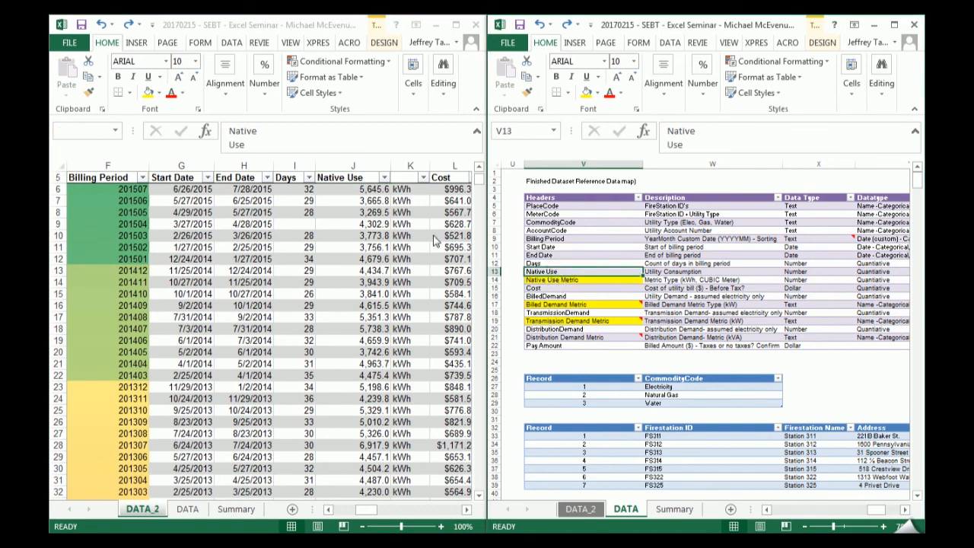
{"action": "left_click", "coordinate": [408, 168]}
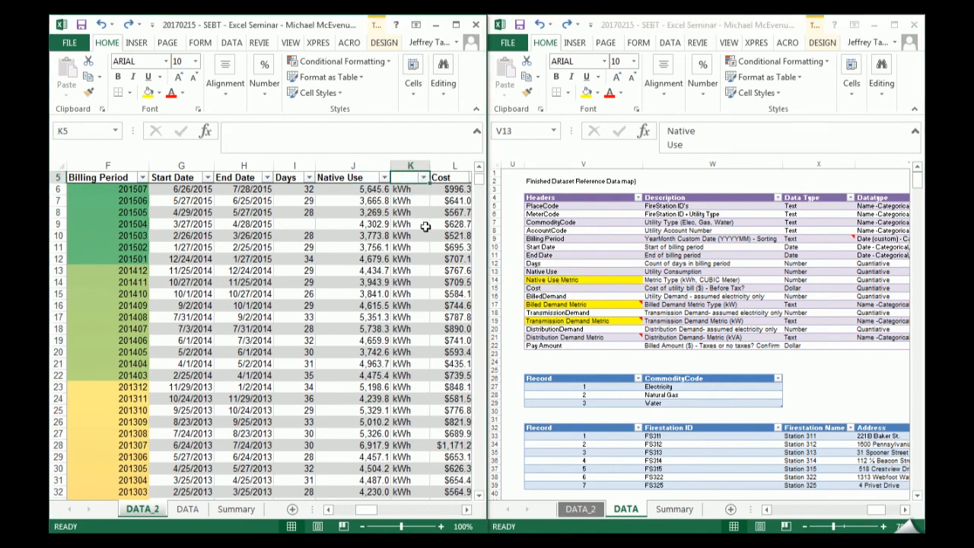
{"action": "scroll", "coordinate": [404, 183], "scroll_direction": "up", "scroll_amount": 2}
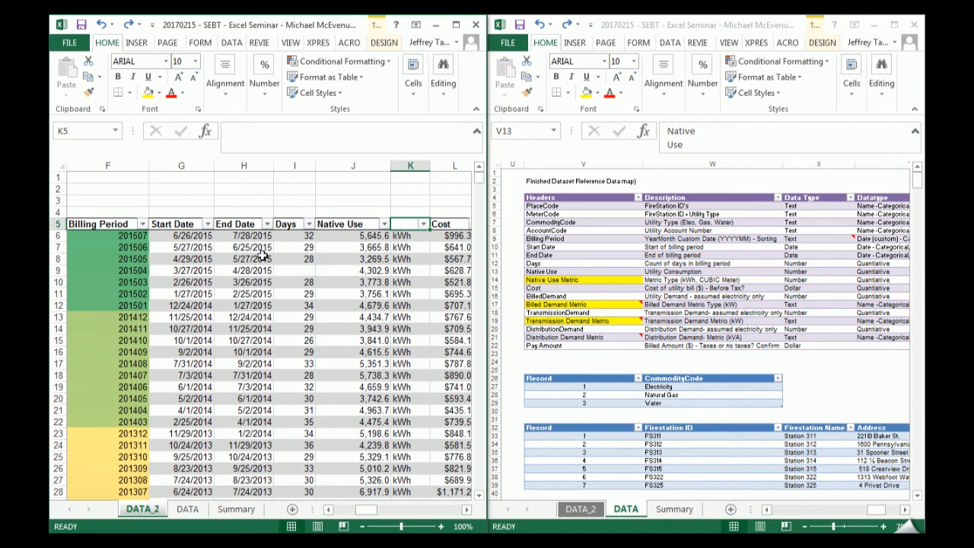
{"action": "left_click", "coordinate": [369, 223]}
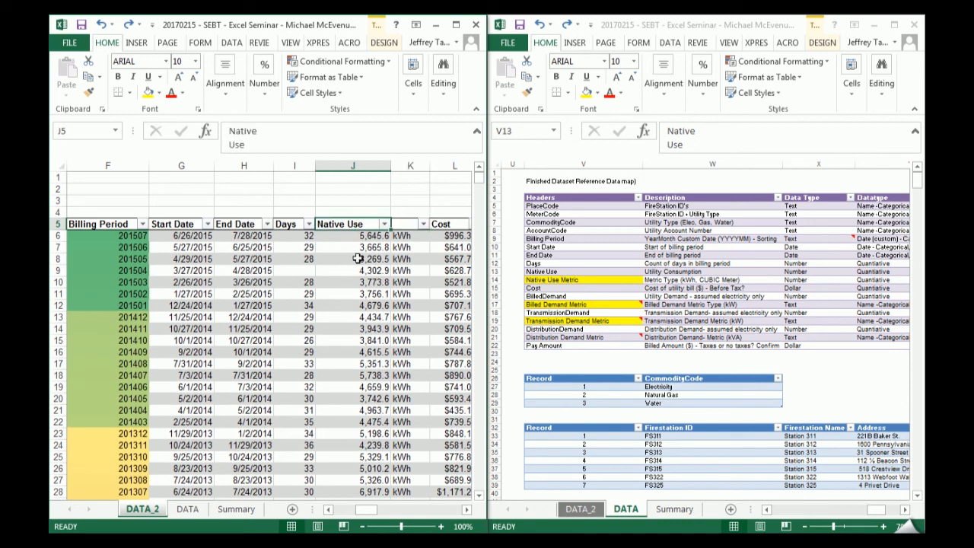
{"action": "left_click_drag", "start_coordinate": [401, 236], "coordinate": [407, 352]}
{"action": "left_click_drag", "start_coordinate": [362, 238], "coordinate": [375, 335]}
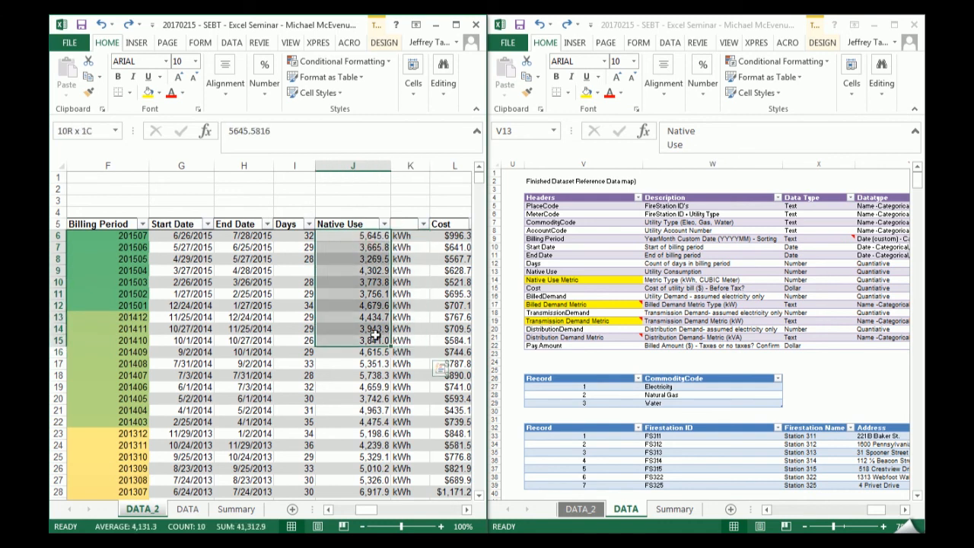
- Fill the blank header beside Native Use with a copy of that header and edit it to read "Native Use Metric" on one line
{"action": "left_click", "coordinate": [411, 224]}
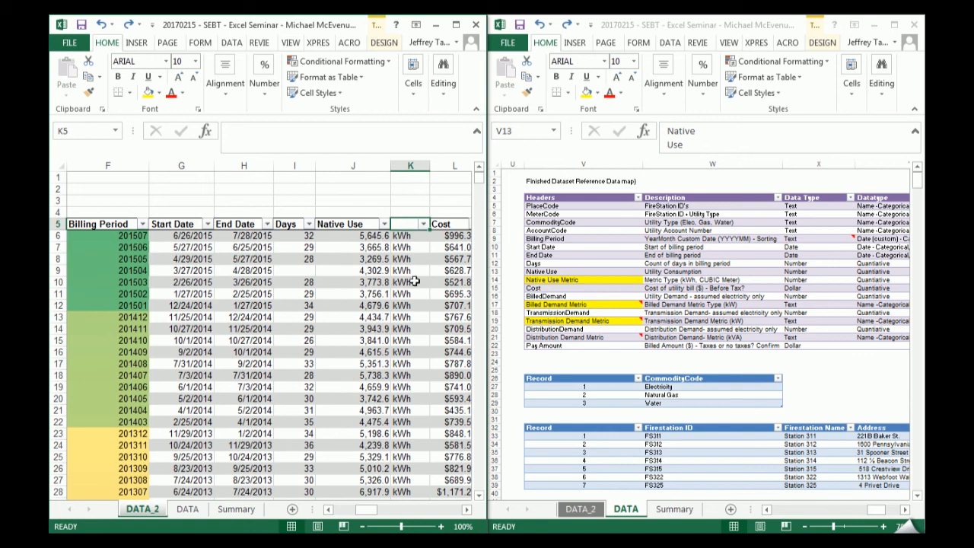
{"action": "type", "text": "Native Use2"}
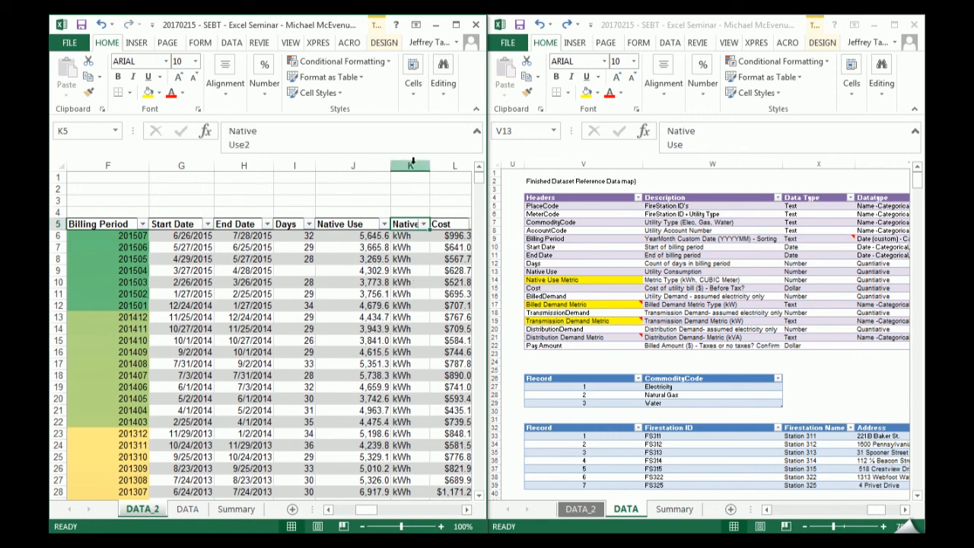
{"action": "left_click", "coordinate": [455, 24]}
{"action": "left_click", "coordinate": [276, 130]}
{"action": "key", "text": "Delete"}
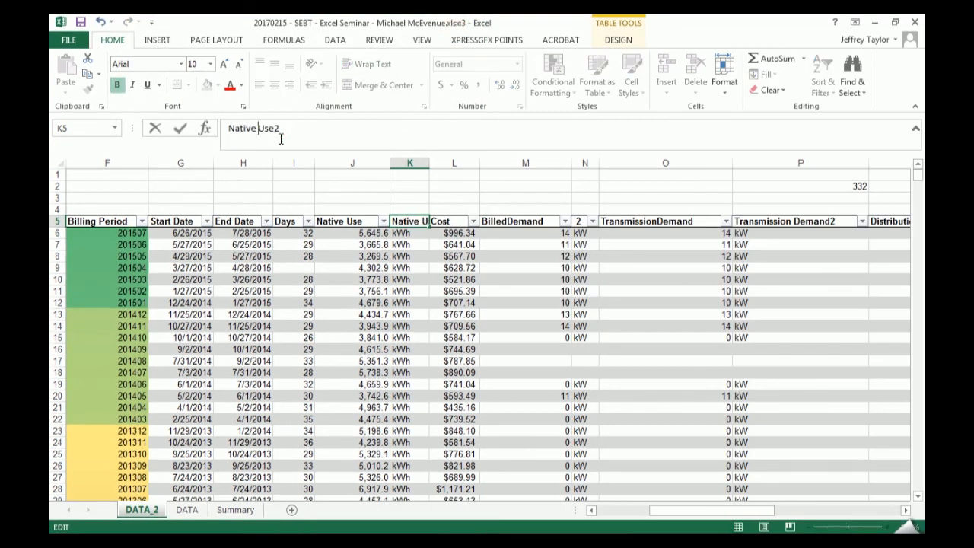
{"action": "key", "text": "End"}
{"action": "key", "text": "BackSpace"}
{"action": "type", "text": "Metric"}
{"action": "key", "text": "Return"}
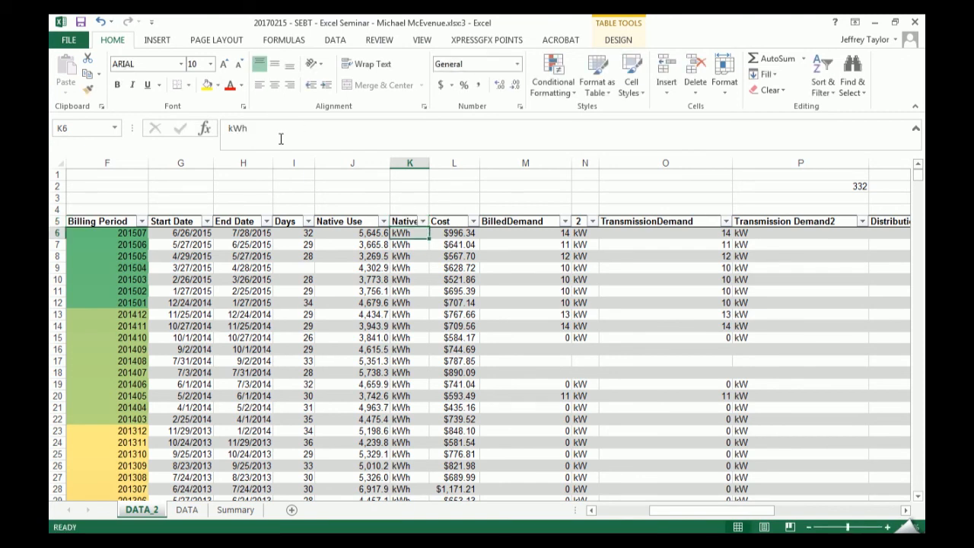
- Check the distinct values in the Native Use Metric column and widen the column to fit its header
{"action": "left_click", "coordinate": [423, 220]}
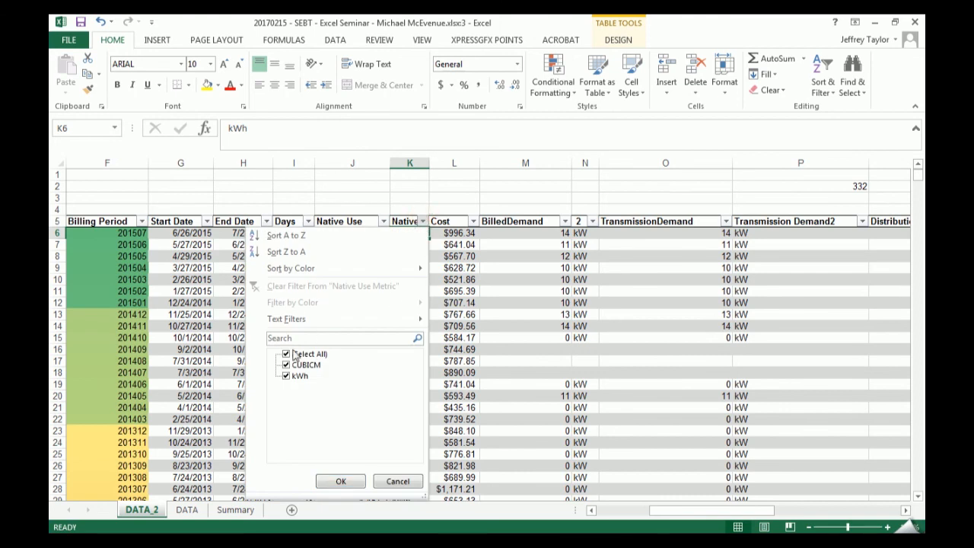
{"action": "left_click", "coordinate": [518, 302]}
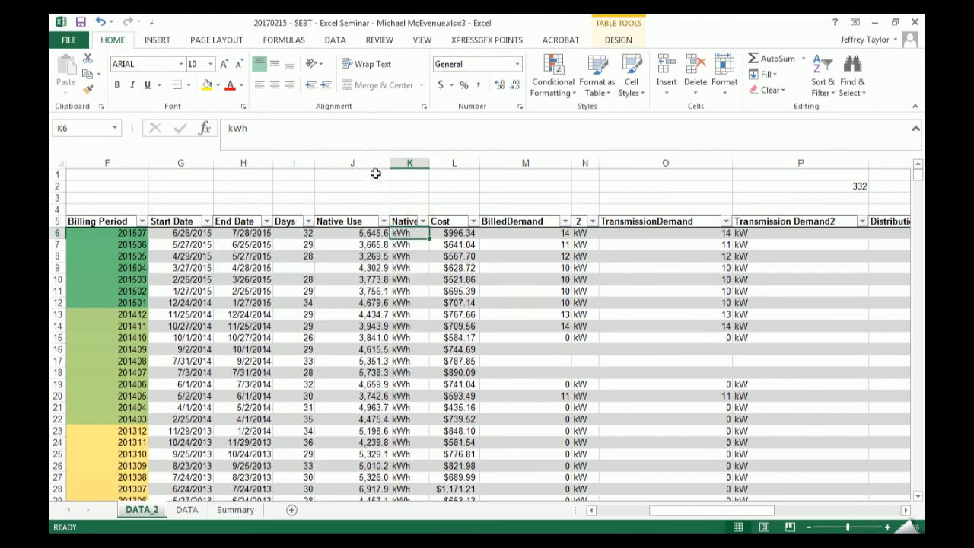
{"action": "double_click", "coordinate": [429, 163]}
{"action": "left_click_drag", "start_coordinate": [346, 220], "coordinate": [415, 222]}
{"action": "left_click_drag", "start_coordinate": [729, 509], "coordinate": [698, 515]}
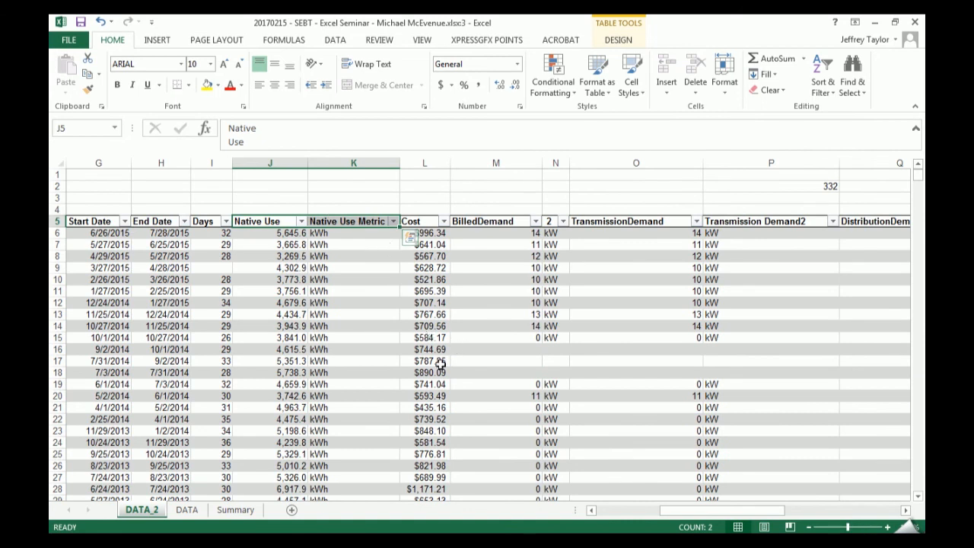
{"action": "left_click", "coordinate": [357, 348]}
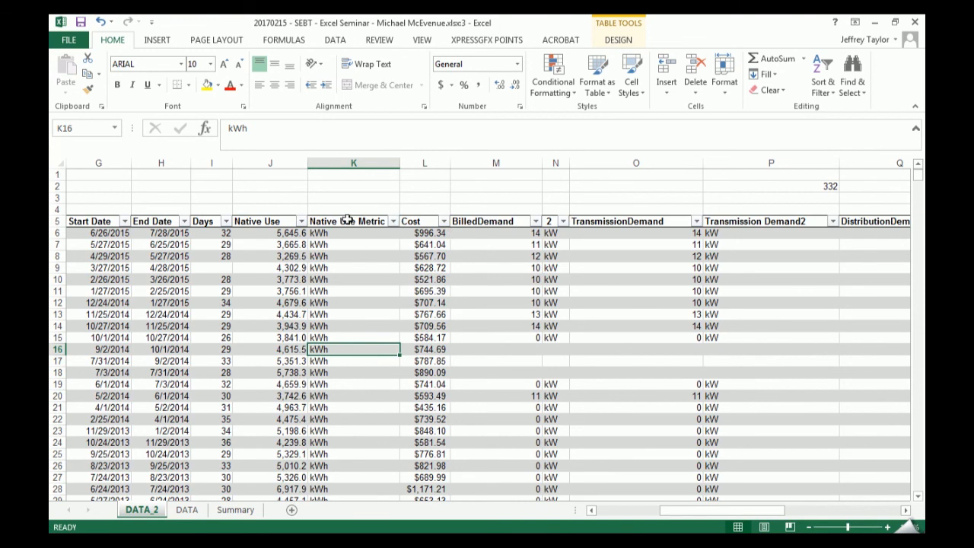
- Review the Cost, BilledDemand, Billed Demand Metric and Transmission Demand Metric entries and their descriptions in the reference data map
{"action": "left_click", "coordinate": [247, 509]}
{"action": "left_click", "coordinate": [141, 509]}
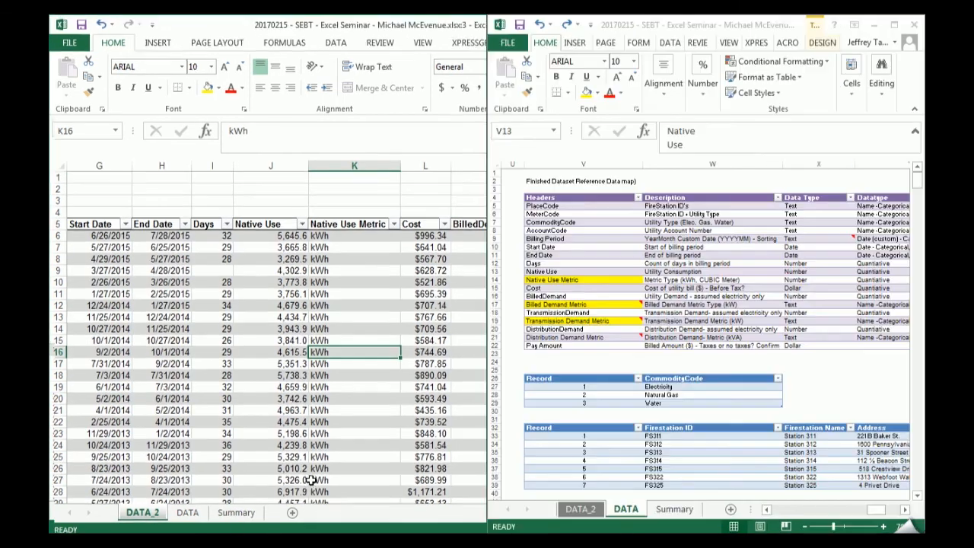
{"action": "left_click", "coordinate": [596, 287]}
{"action": "left_click", "coordinate": [569, 295]}
{"action": "left_click", "coordinate": [598, 305]}
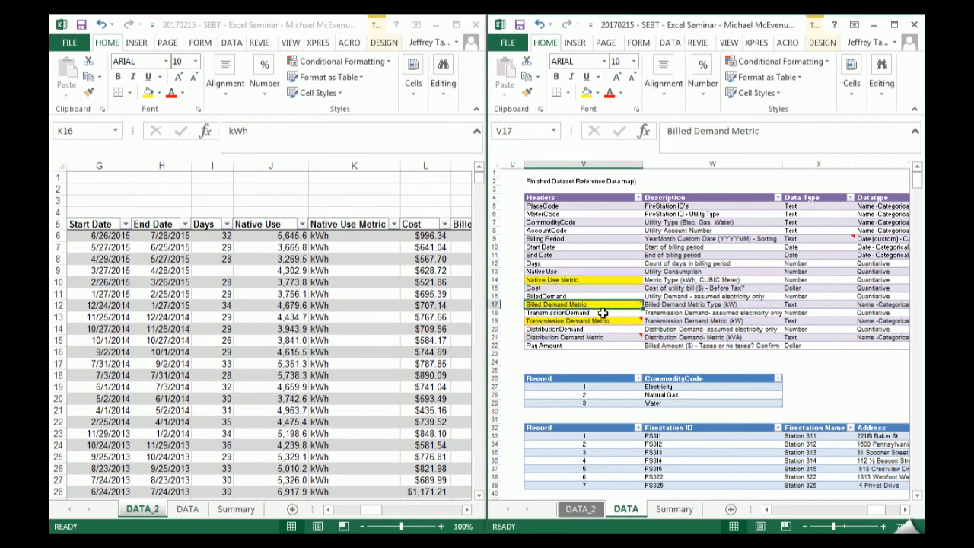
{"action": "left_click", "coordinate": [694, 303]}
{"action": "left_click", "coordinate": [595, 320]}
{"action": "left_click", "coordinate": [693, 320]}
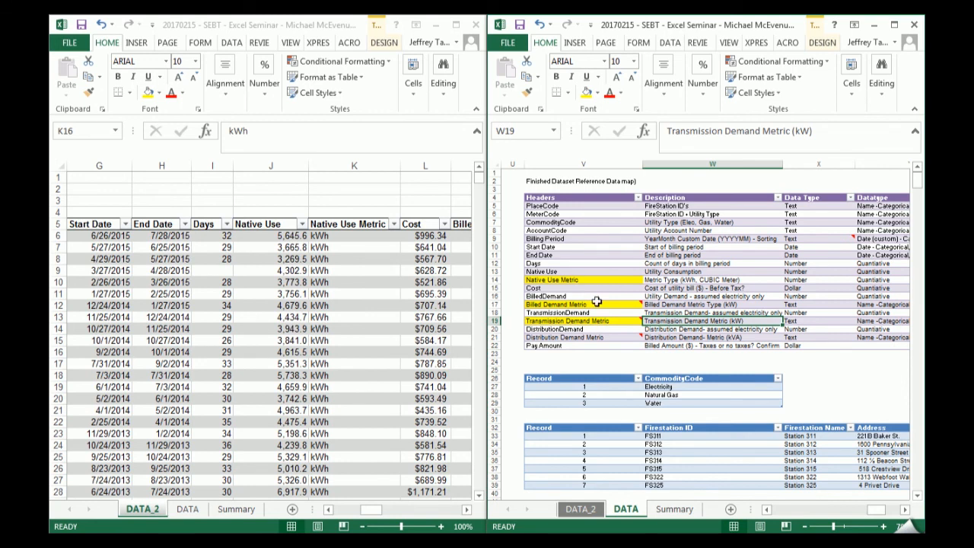
- Examine which units occur in the Native Use Metric column and in the unit column after BilledDemand
{"action": "left_click", "coordinate": [456, 25]}
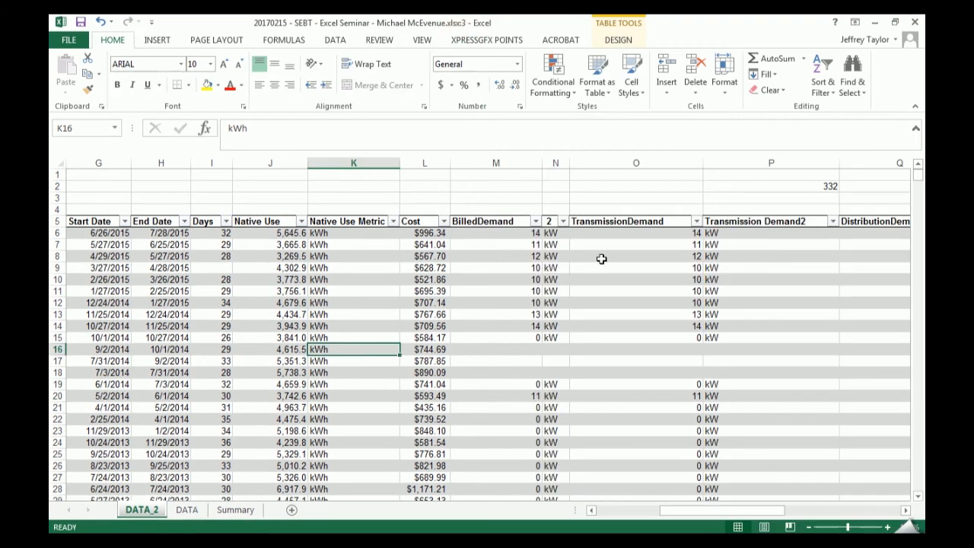
{"action": "left_click", "coordinate": [394, 221]}
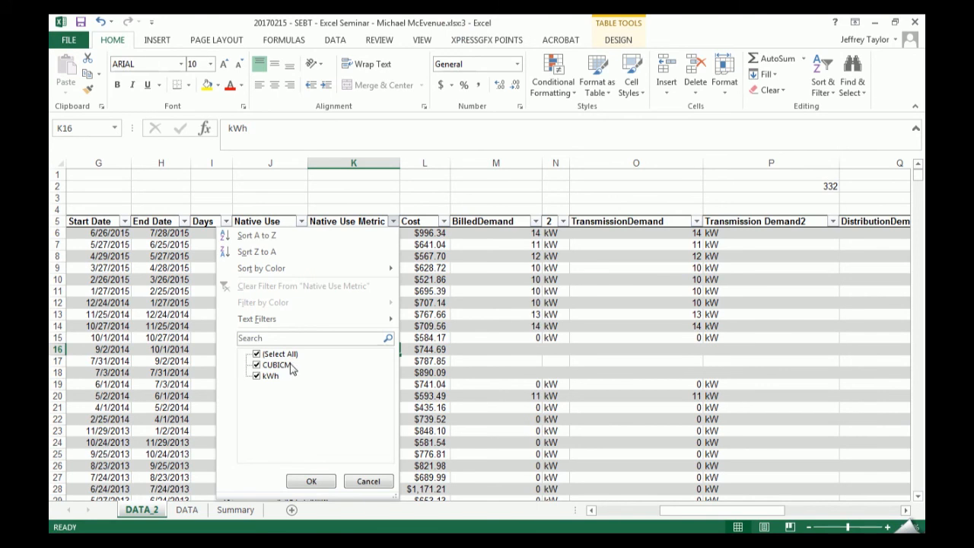
{"action": "left_click", "coordinate": [459, 358]}
{"action": "scroll", "coordinate": [382, 289], "scroll_direction": "down", "scroll_amount": 12}
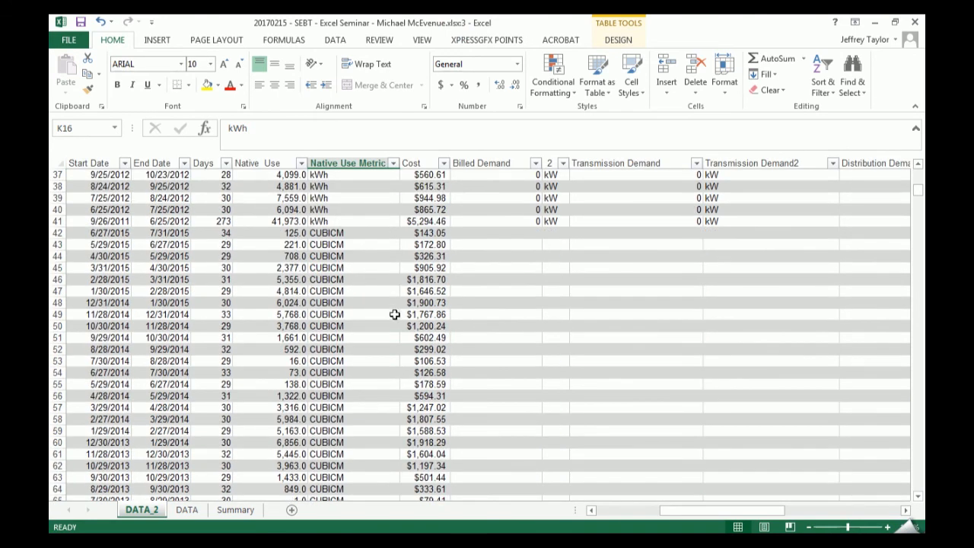
{"action": "scroll", "coordinate": [393, 308], "scroll_direction": "up", "scroll_amount": 12}
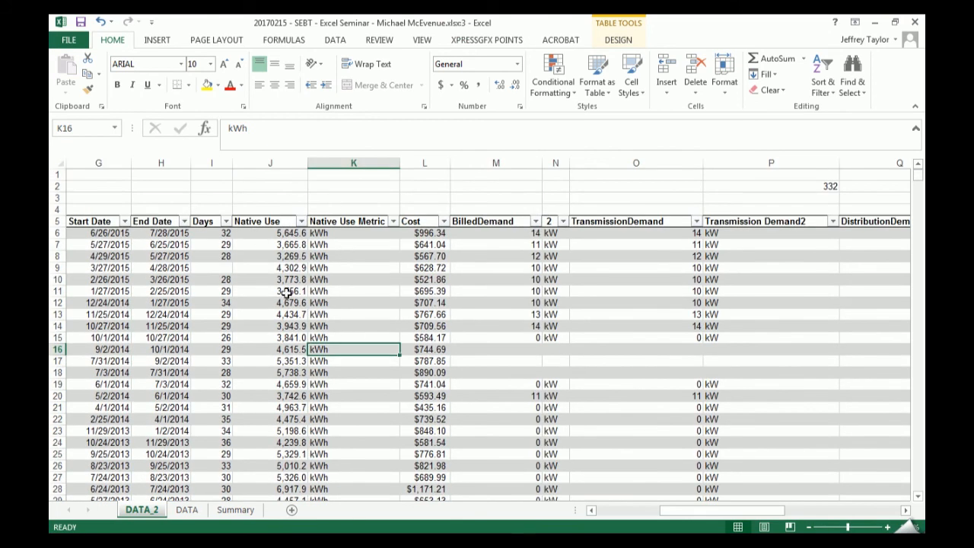
{"action": "left_click", "coordinate": [496, 269]}
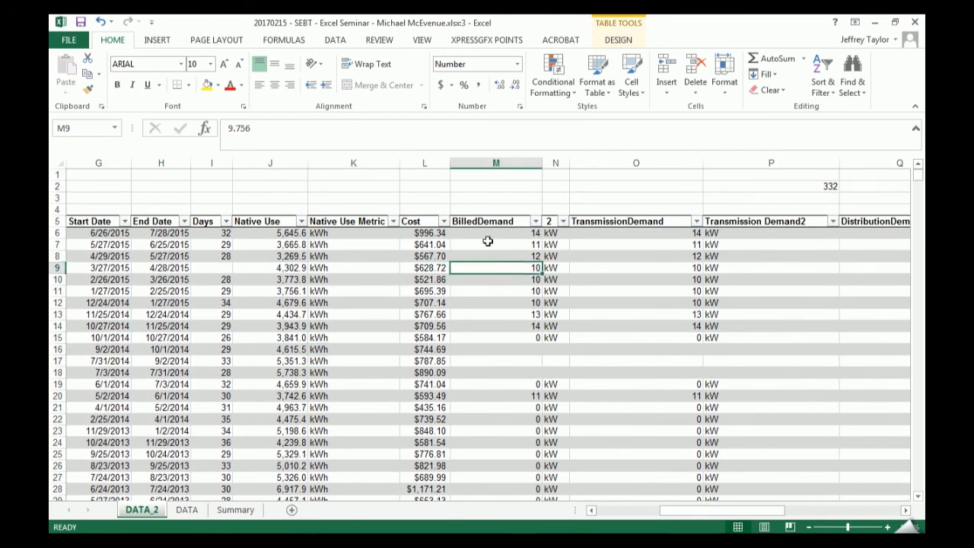
{"action": "left_click", "coordinate": [562, 221]}
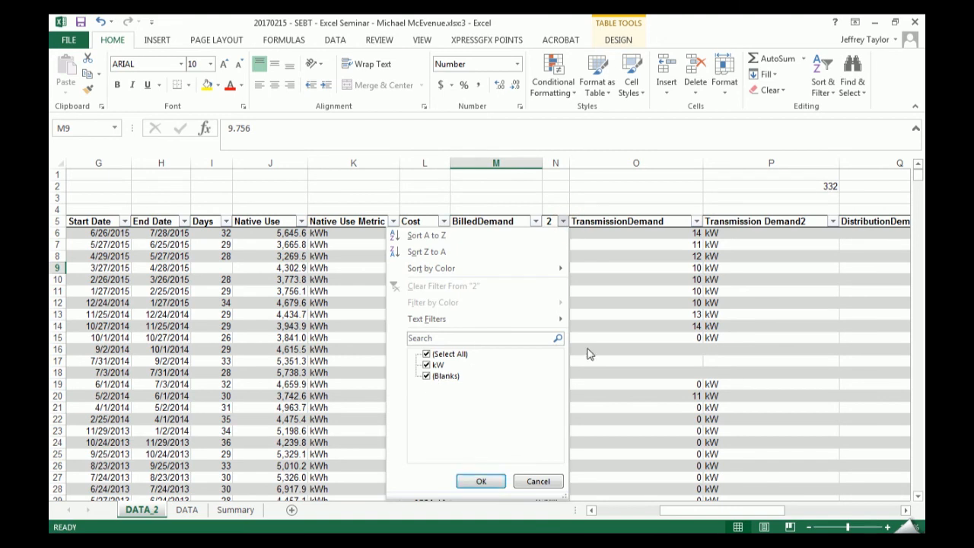
{"action": "left_click", "coordinate": [481, 480]}
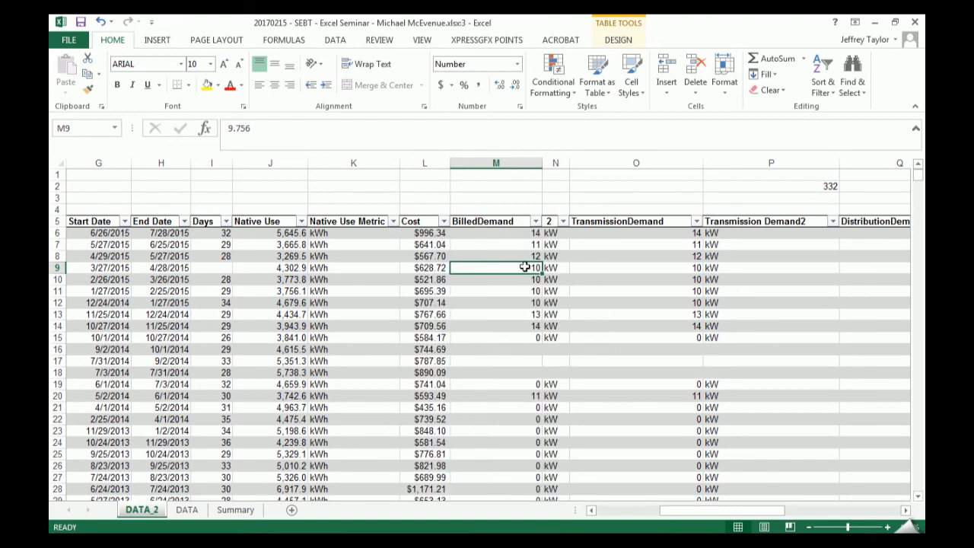
- Rename the BilledDemand header as "Billed Demand (kW)" on one line and widen its column to fit
{"action": "left_click", "coordinate": [507, 220]}
{"action": "key", "text": "F2"}
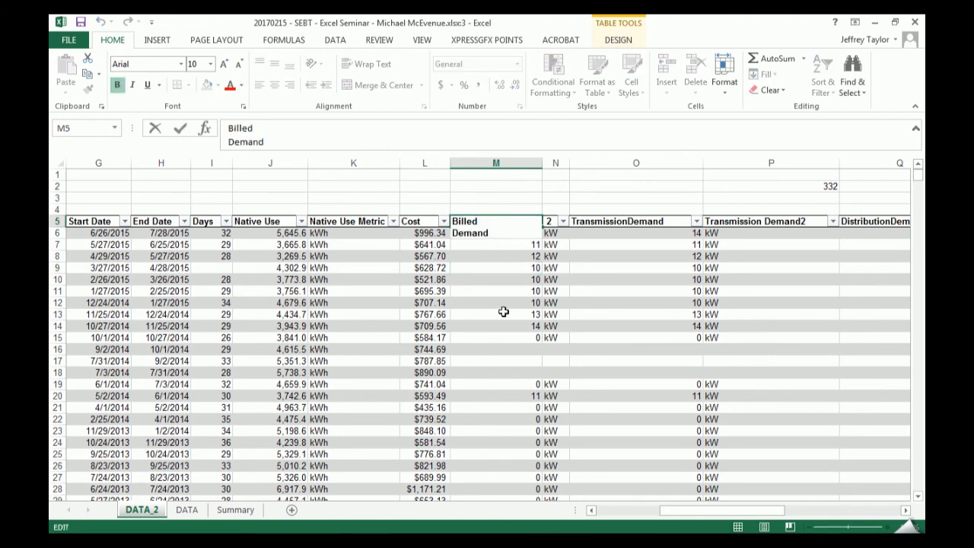
{"action": "type", "text": "(kW)"}
{"action": "key", "text": "Return"}
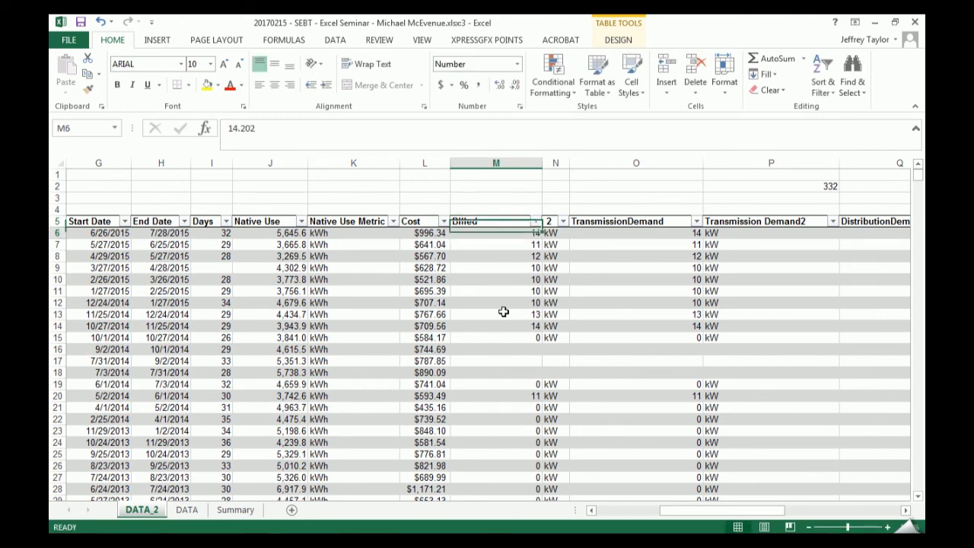
{"action": "left_click", "coordinate": [467, 221]}
{"action": "left_click", "coordinate": [274, 128]}
{"action": "key", "text": "Delete"}
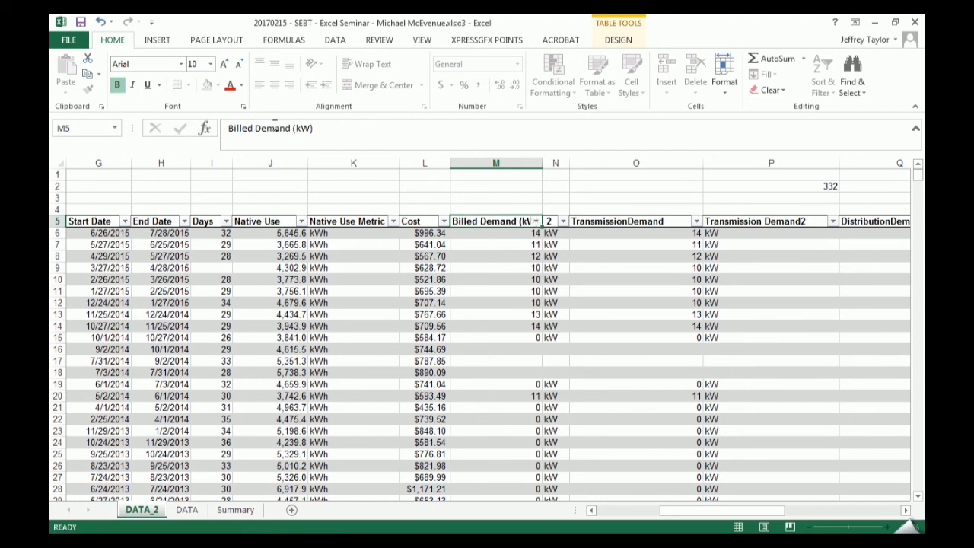
{"action": "key", "text": "Return"}
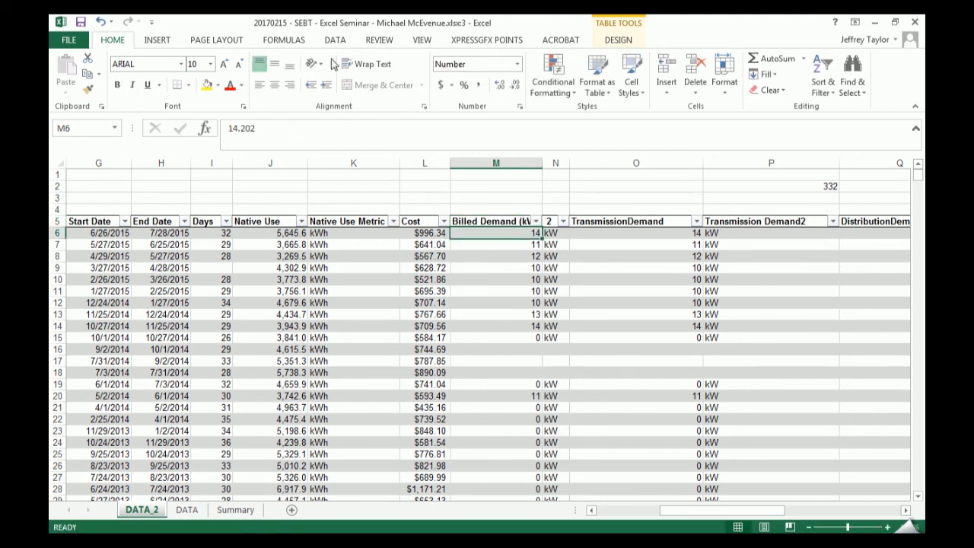
{"action": "double_click", "coordinate": [544, 164]}
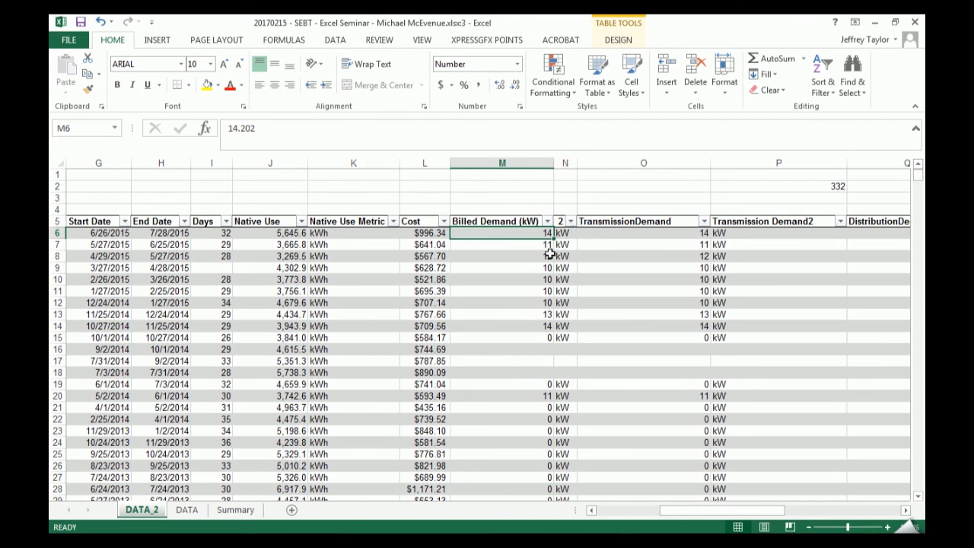
- Delete the redundant unit column with header "2" next to Billed Demand (kW), and select the first billed demand values
{"action": "left_click", "coordinate": [570, 221]}
{"action": "left_click", "coordinate": [597, 309]}
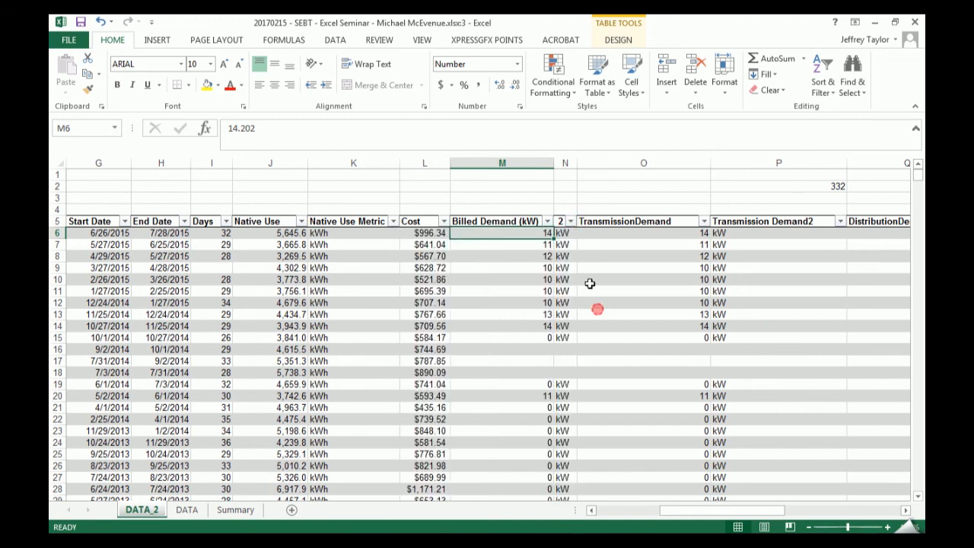
{"action": "right_click", "coordinate": [566, 163]}
{"action": "left_click", "coordinate": [603, 275]}
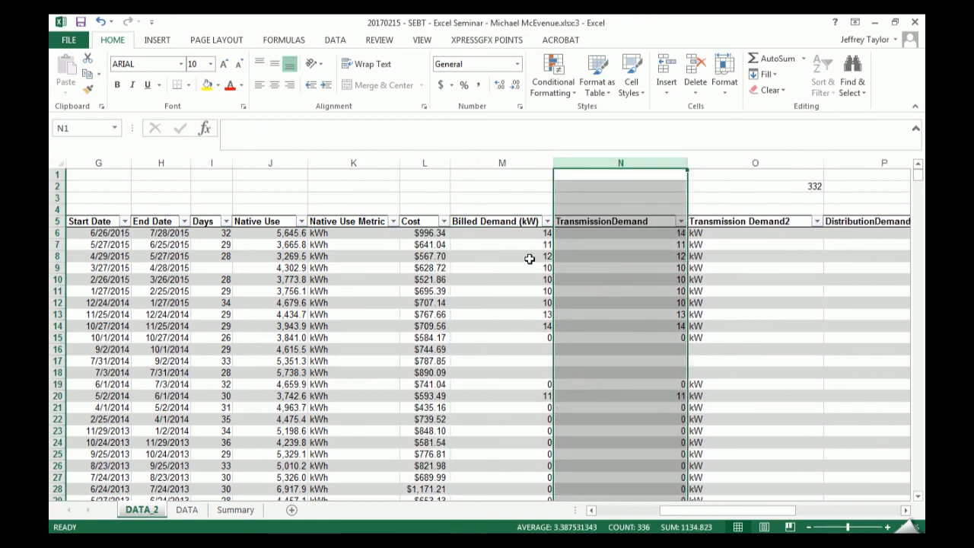
{"action": "left_click_drag", "start_coordinate": [536, 233], "coordinate": [540, 349]}
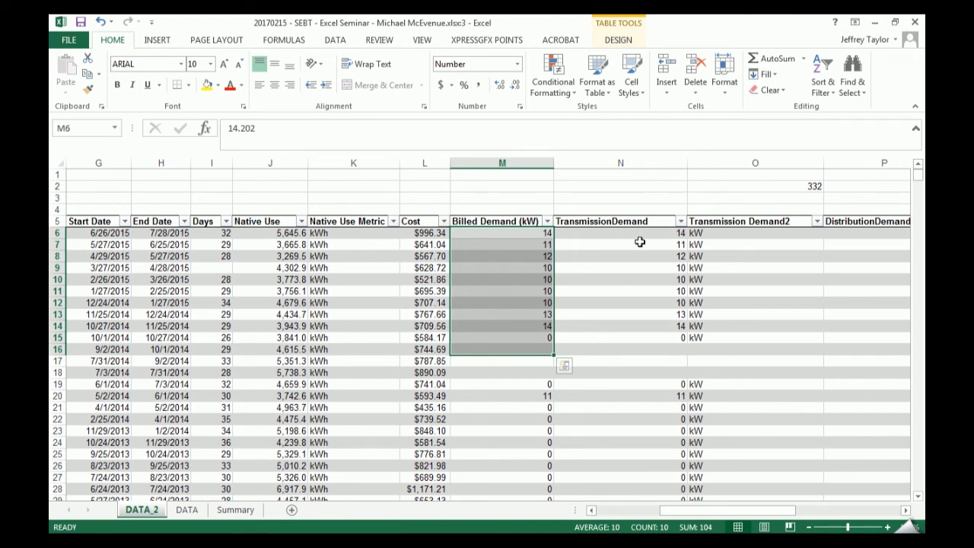
- Check the distinct units in the Transmission Demand2 column and rename the TransmissionDemand header as "Transmission Demand (kW)"
{"action": "left_click", "coordinate": [817, 220]}
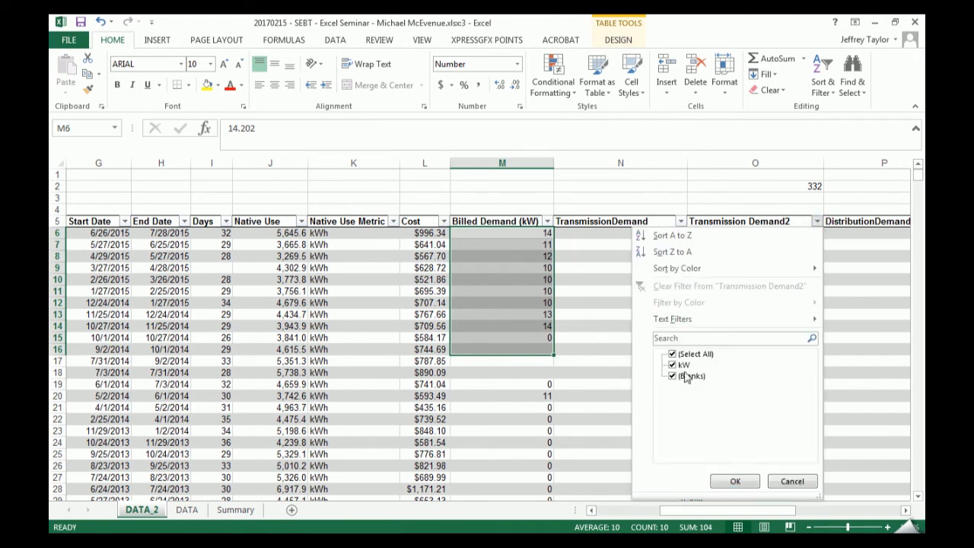
{"action": "left_click", "coordinate": [598, 272]}
{"action": "left_click", "coordinate": [650, 221]}
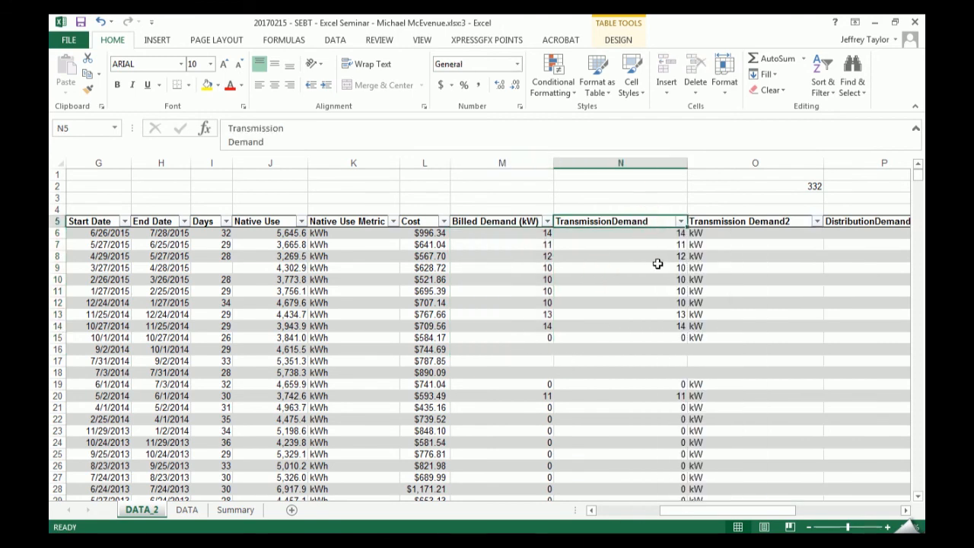
{"action": "key", "text": "F2"}
{"action": "type", "text": "(kW"}
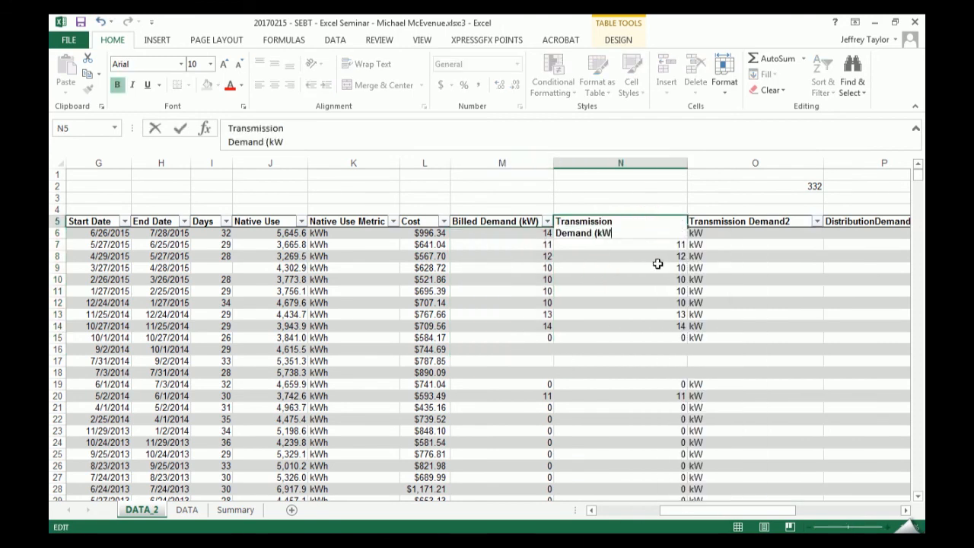
{"action": "type", "text": ")"}
{"action": "key", "text": "Return"}
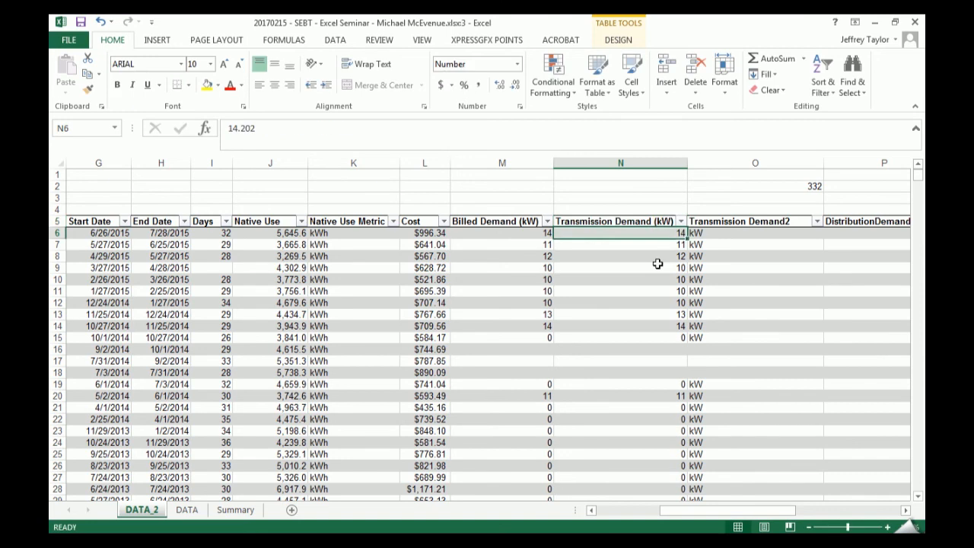
- Delete the redundant Transmission Demand2 unit column and autofit the widths of the three demand columns M to O
{"action": "right_click", "coordinate": [747, 156]}
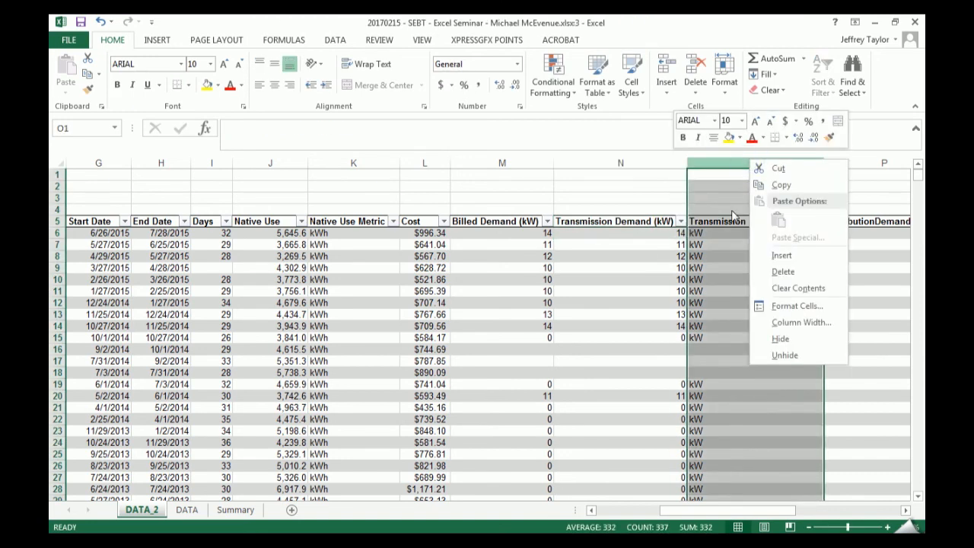
{"action": "left_click", "coordinate": [791, 271]}
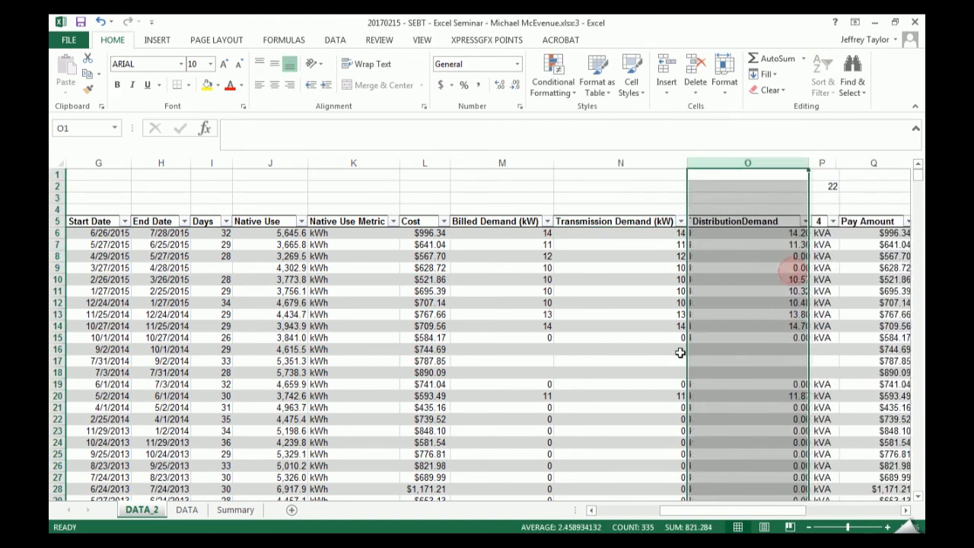
{"action": "left_click", "coordinate": [715, 318]}
{"action": "left_click_drag", "start_coordinate": [768, 162], "coordinate": [553, 162]}
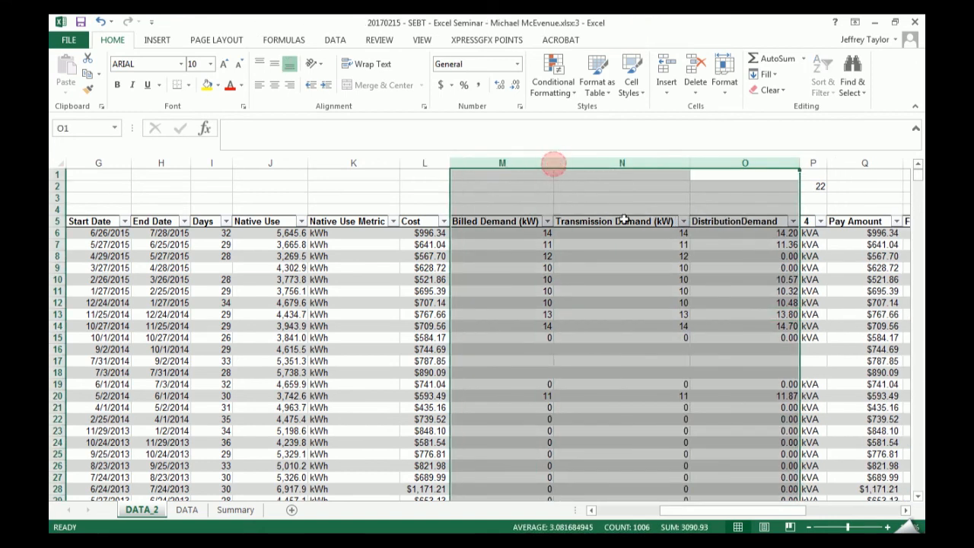
{"action": "left_click", "coordinate": [754, 279]}
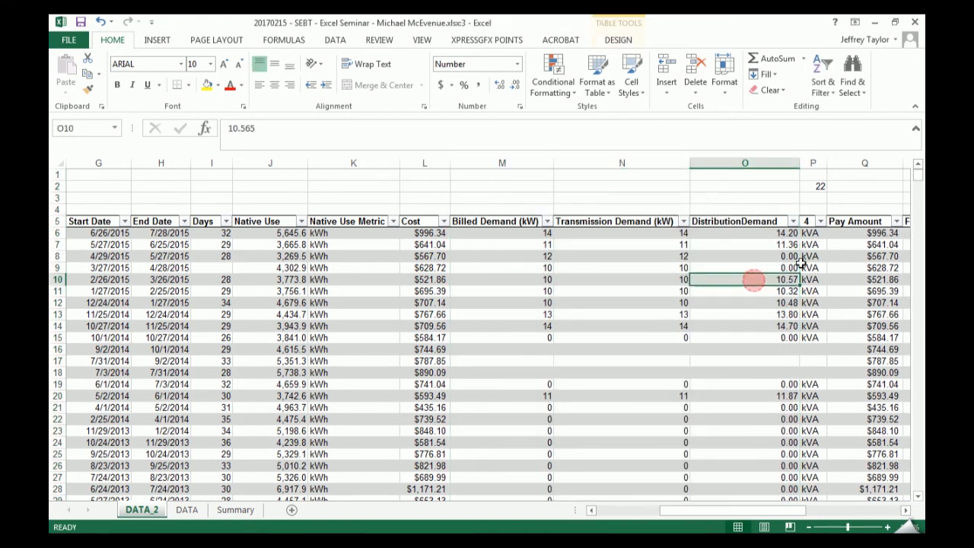
- Check the distinct units in the column with header "4" and rename the DistributionDemand header as "Distribution Demand (kVa)" on one line
{"action": "left_click", "coordinate": [819, 221]}
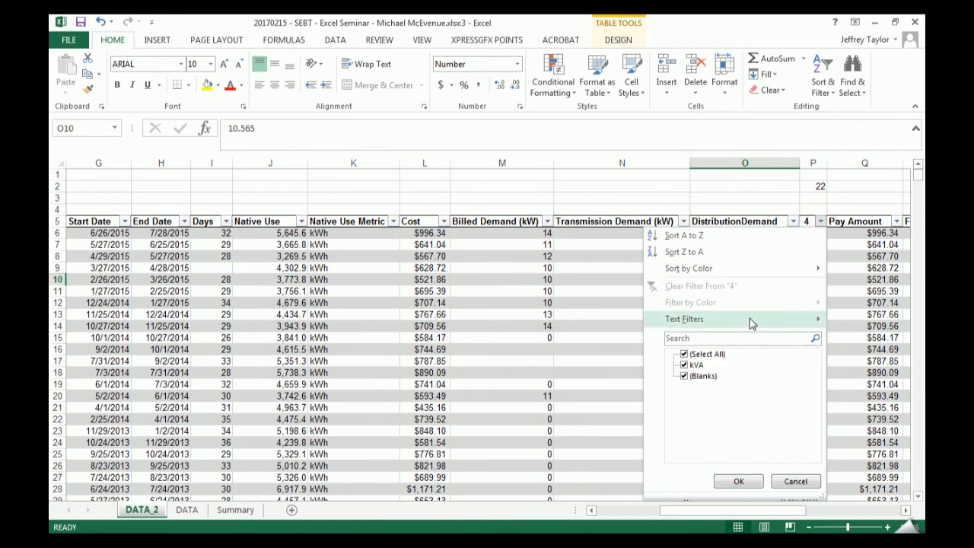
{"action": "key", "text": "Escape"}
{"action": "left_click", "coordinate": [766, 216]}
{"action": "key", "text": "Up"}
{"action": "key", "text": "F2"}
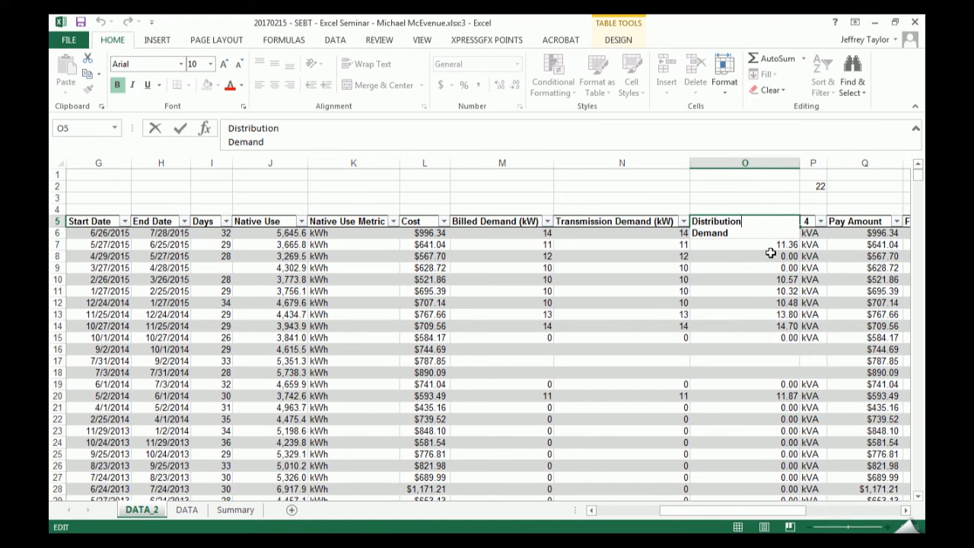
{"action": "key", "text": "Delete"}
{"action": "type", "text": "(kW"}
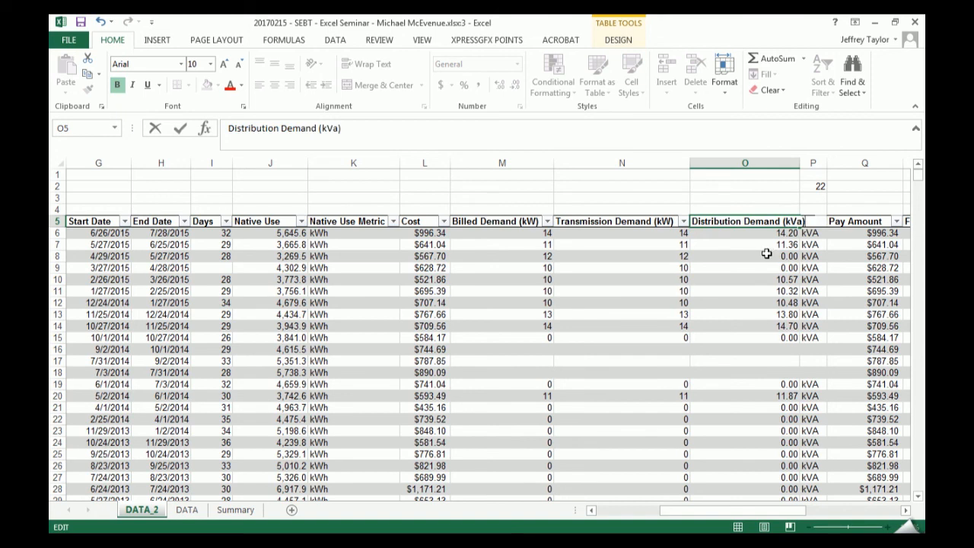
- Add a comment reading "Mote" to cell O8 and look over the comment options available for that cell
{"action": "left_click", "coordinate": [771, 254]}
{"action": "key", "text": "shift+F2"}
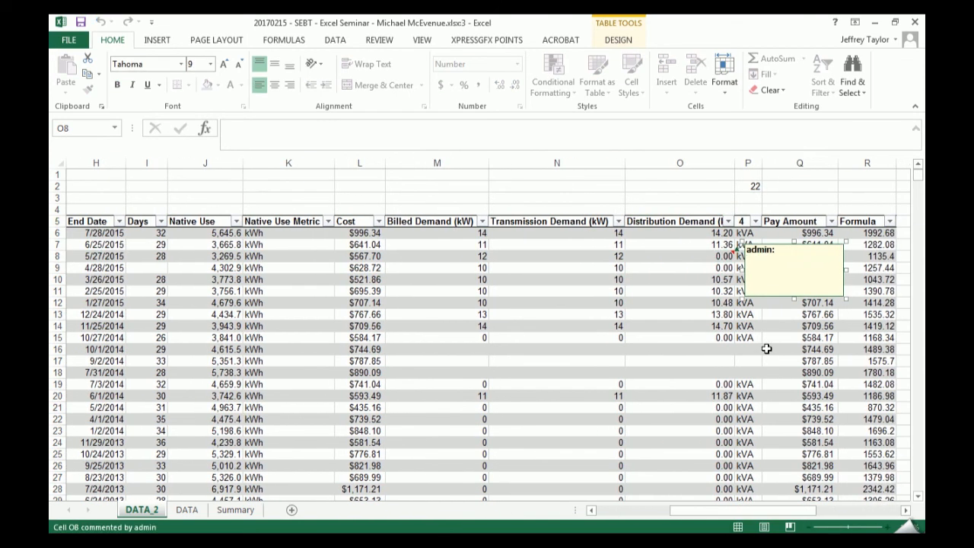
{"action": "type", "text": "Mote"}
{"action": "left_click", "coordinate": [677, 257]}
{"action": "right_click", "coordinate": [704, 257]}
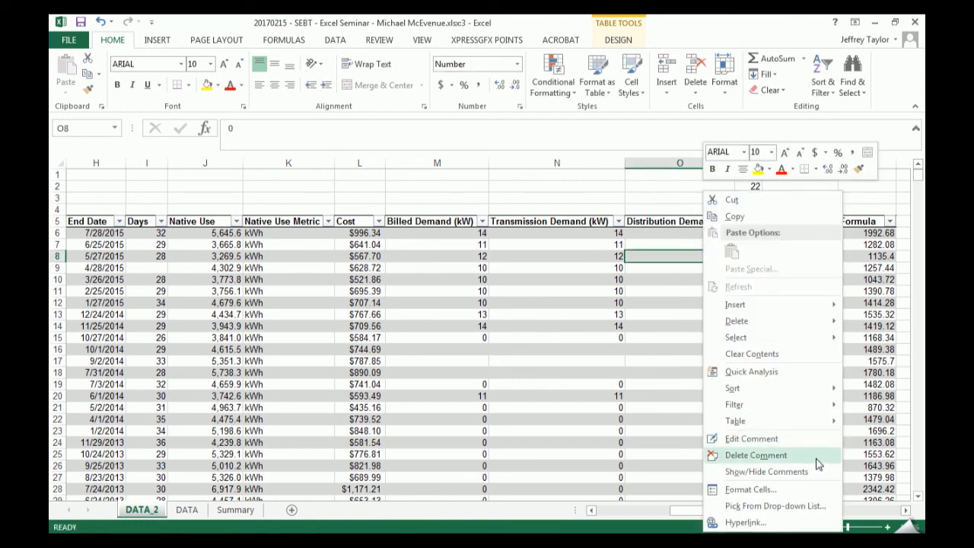
{"action": "left_click", "coordinate": [564, 377]}
- Add a comment reading "note1" to cell N11 in the Transmission Demand (kW) column
{"action": "left_click", "coordinate": [540, 291]}
{"action": "key", "text": "shift+F2"}
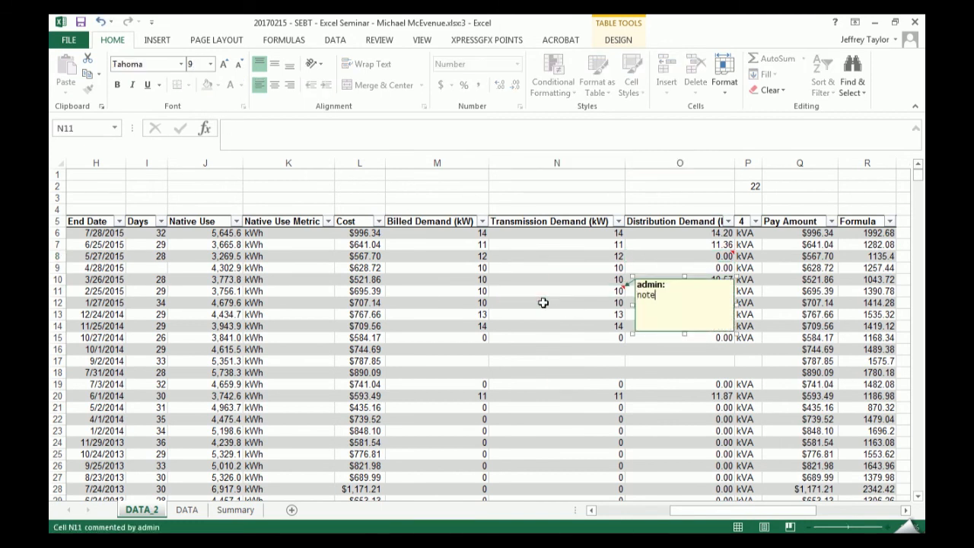
{"action": "key", "text": "Escape"}
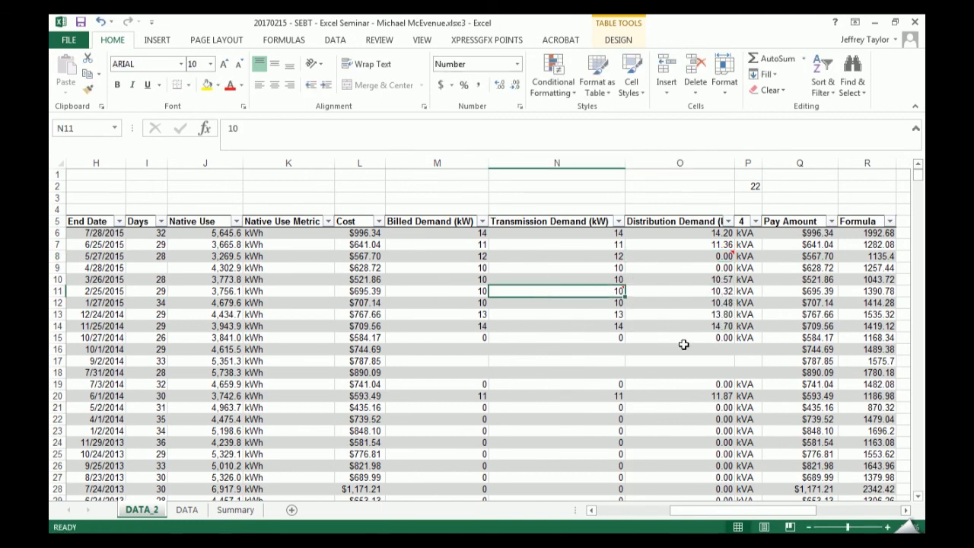
- Display all comments on the sheet at once and hide them again
{"action": "left_click", "coordinate": [385, 43]}
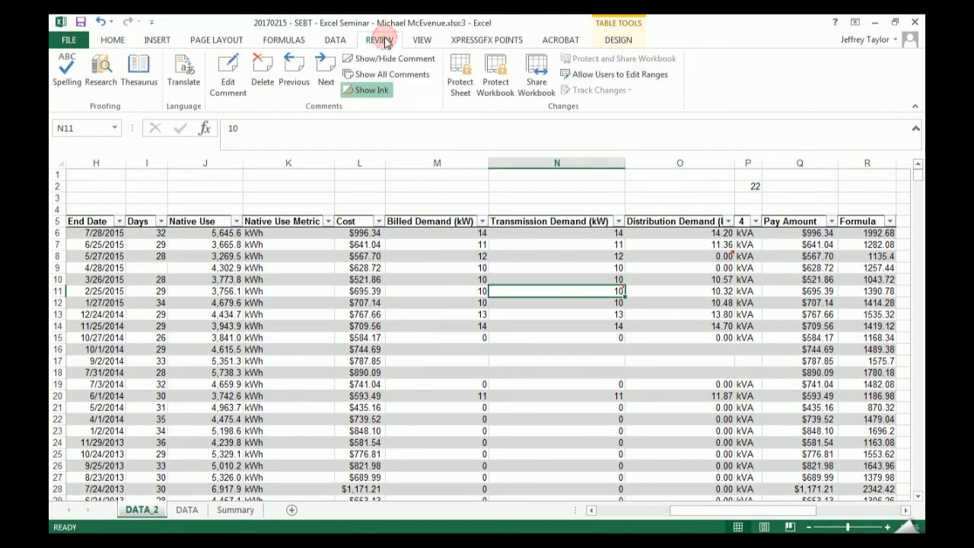
{"action": "left_click", "coordinate": [389, 76]}
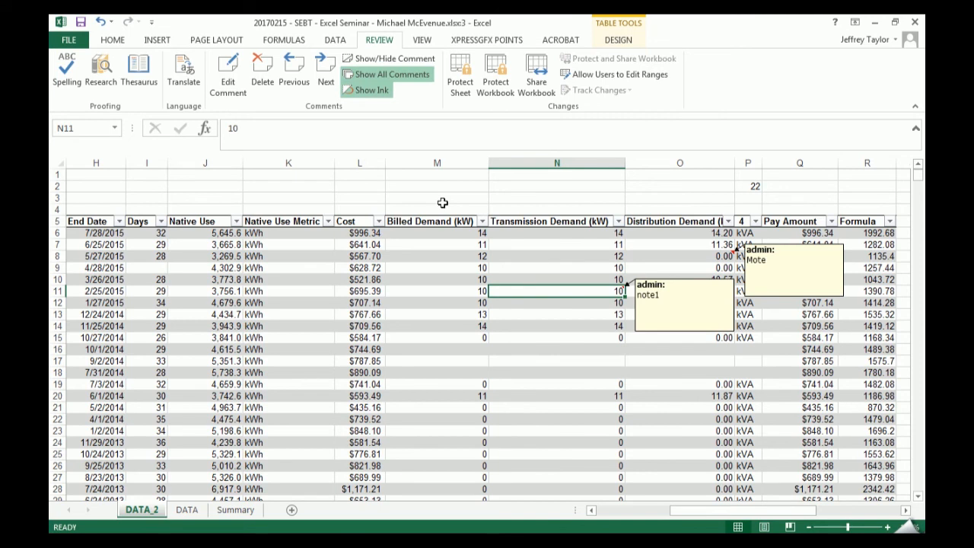
{"action": "left_click", "coordinate": [400, 77]}
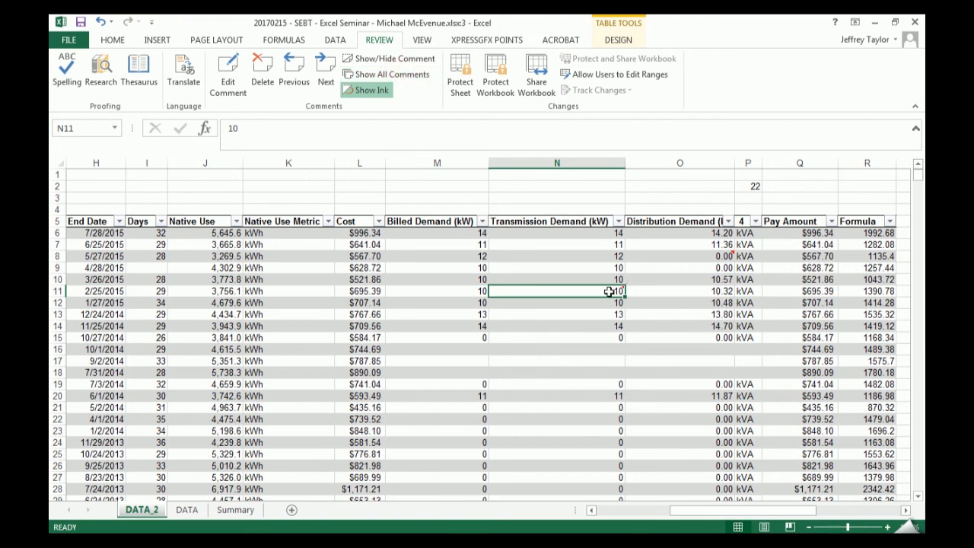
- Set only the comment on cell N11 to stay permanently displayed, and select another cell to check it
{"action": "right_click", "coordinate": [610, 292]}
{"action": "key", "text": "Escape"}
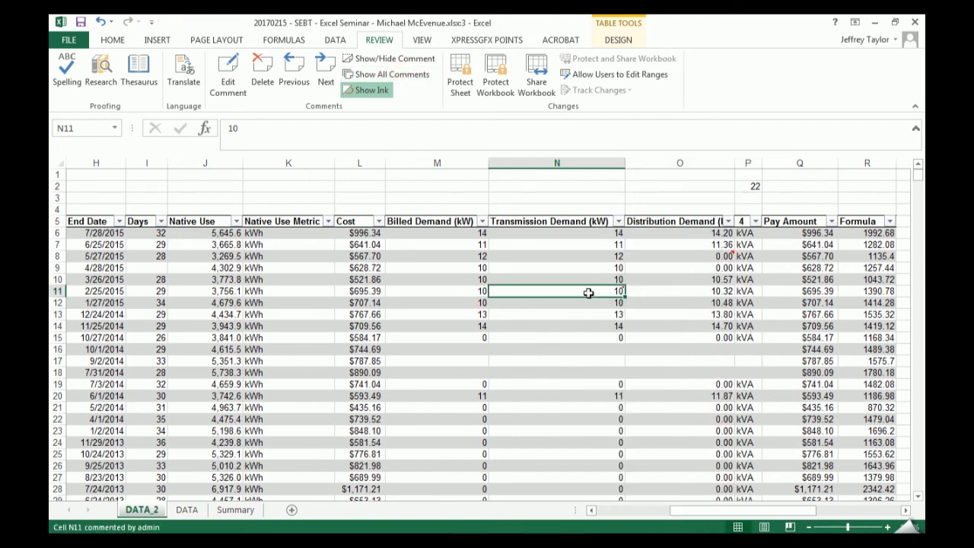
{"action": "right_click", "coordinate": [584, 290]}
{"action": "left_click", "coordinate": [682, 470]}
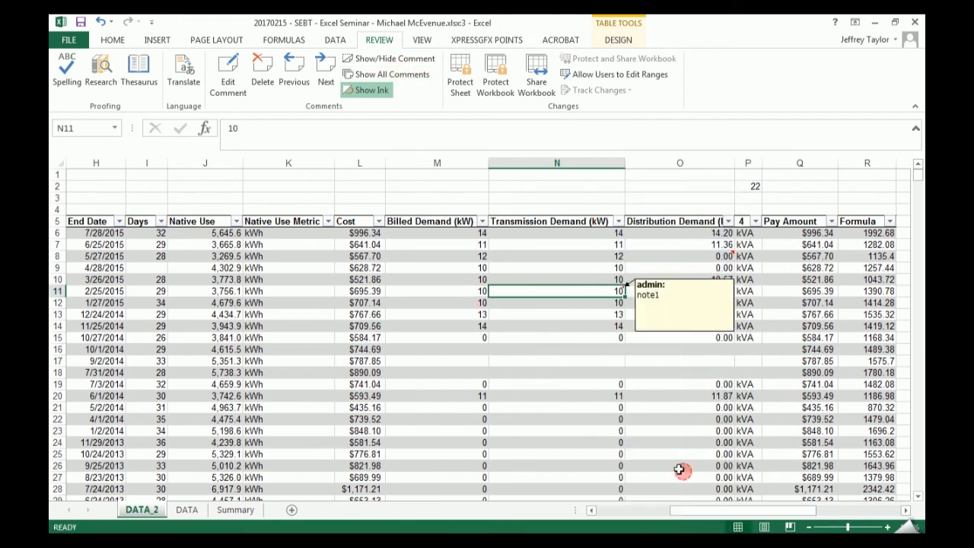
{"action": "left_click", "coordinate": [669, 454]}
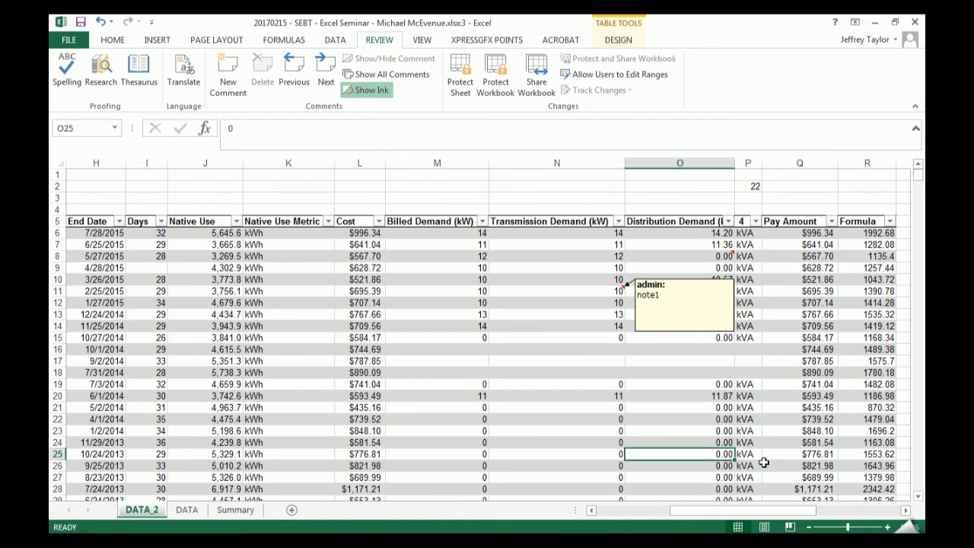
- Delete the comment from cell N11
{"action": "left_click", "coordinate": [590, 291]}
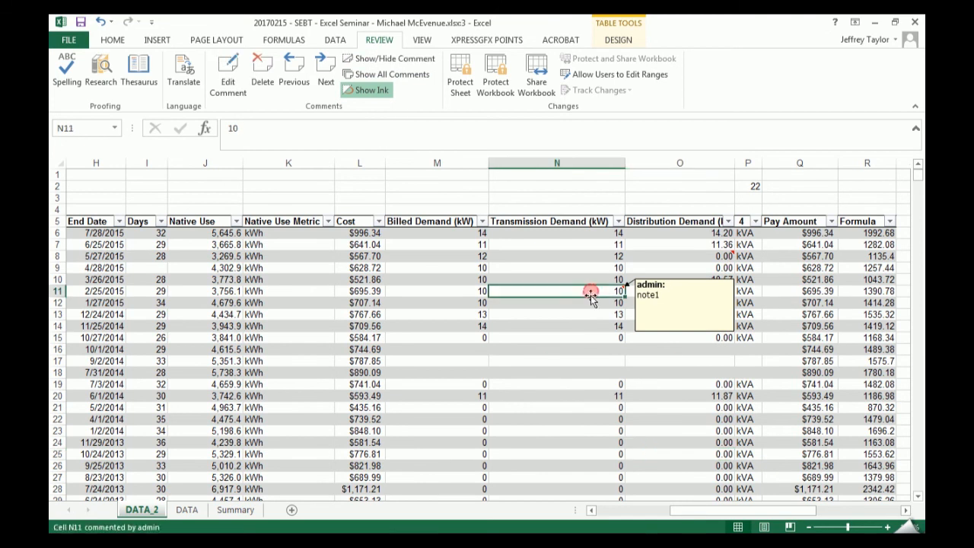
{"action": "right_click", "coordinate": [584, 293]}
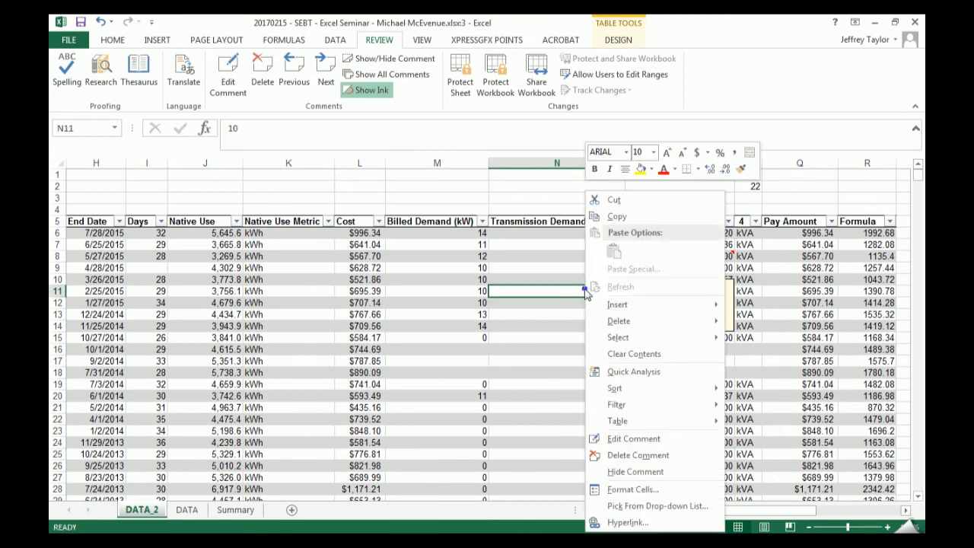
{"action": "left_click", "coordinate": [703, 459]}
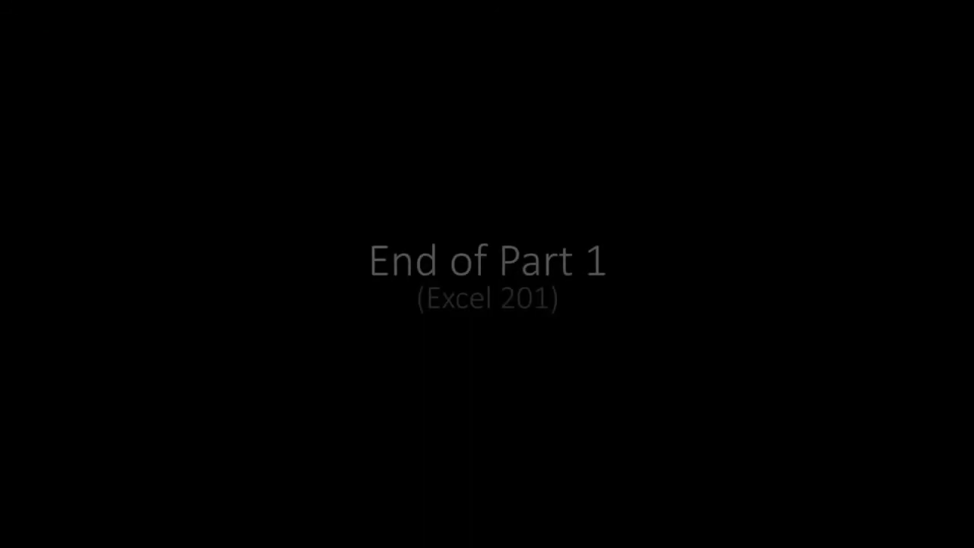